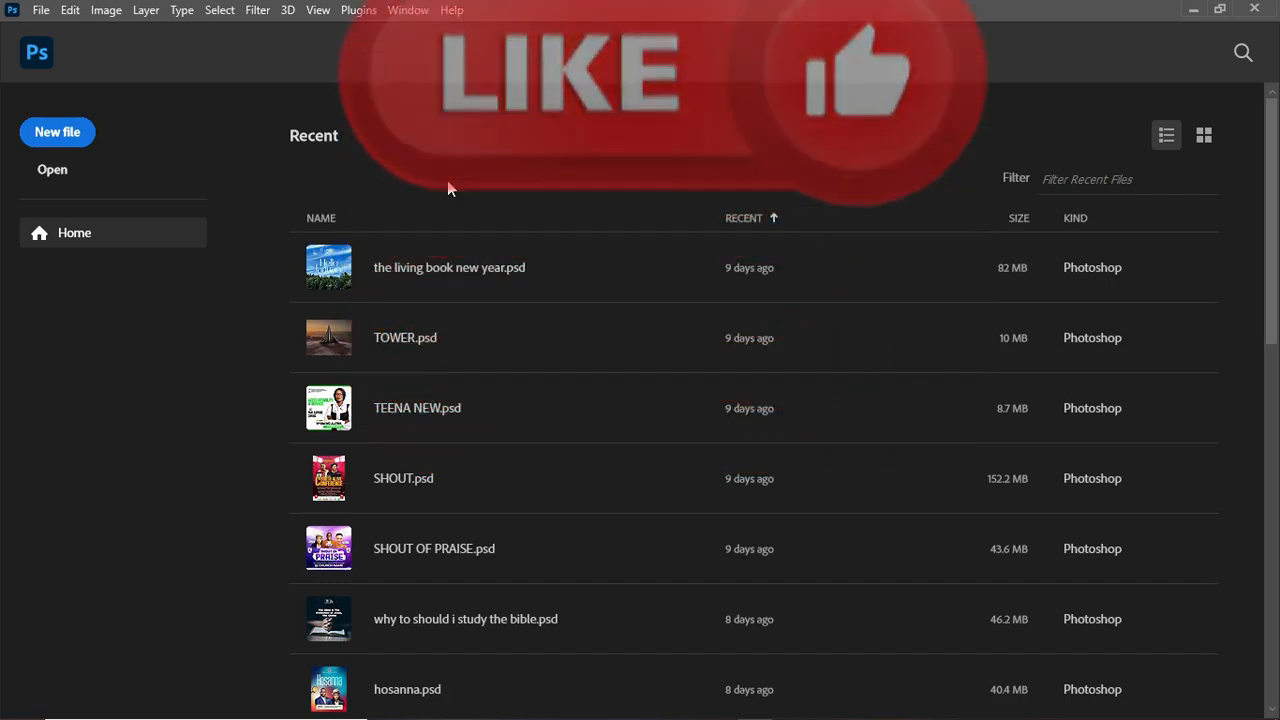
Step: Start a new 1080 x 1350 px, 300 ppi document and name it SKILL
click(85, 133)
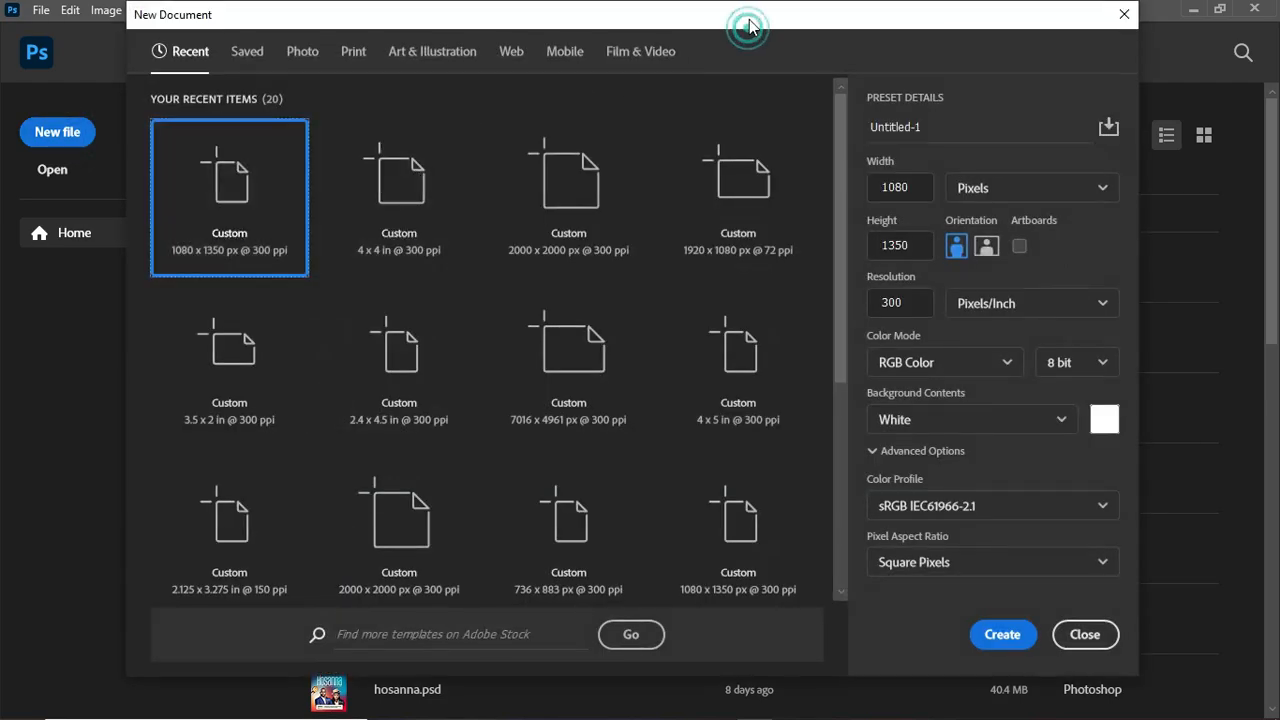
drag(748, 20, 746, 28)
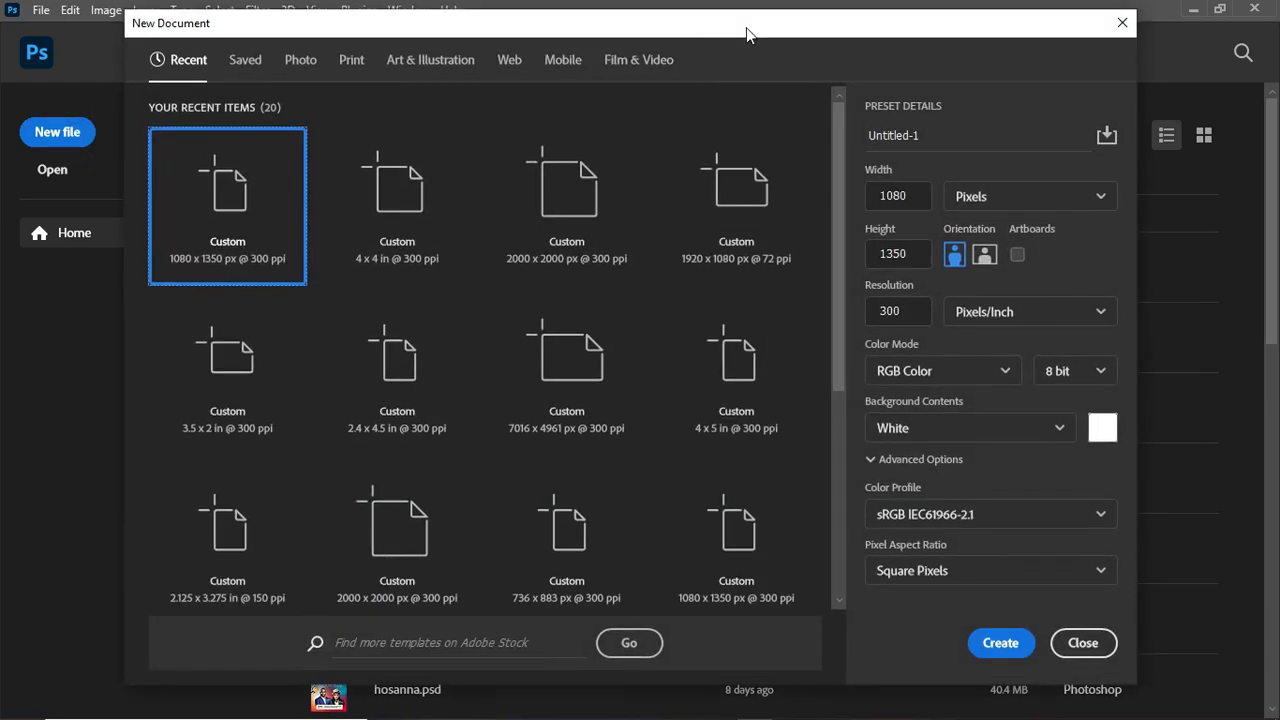
click(944, 136)
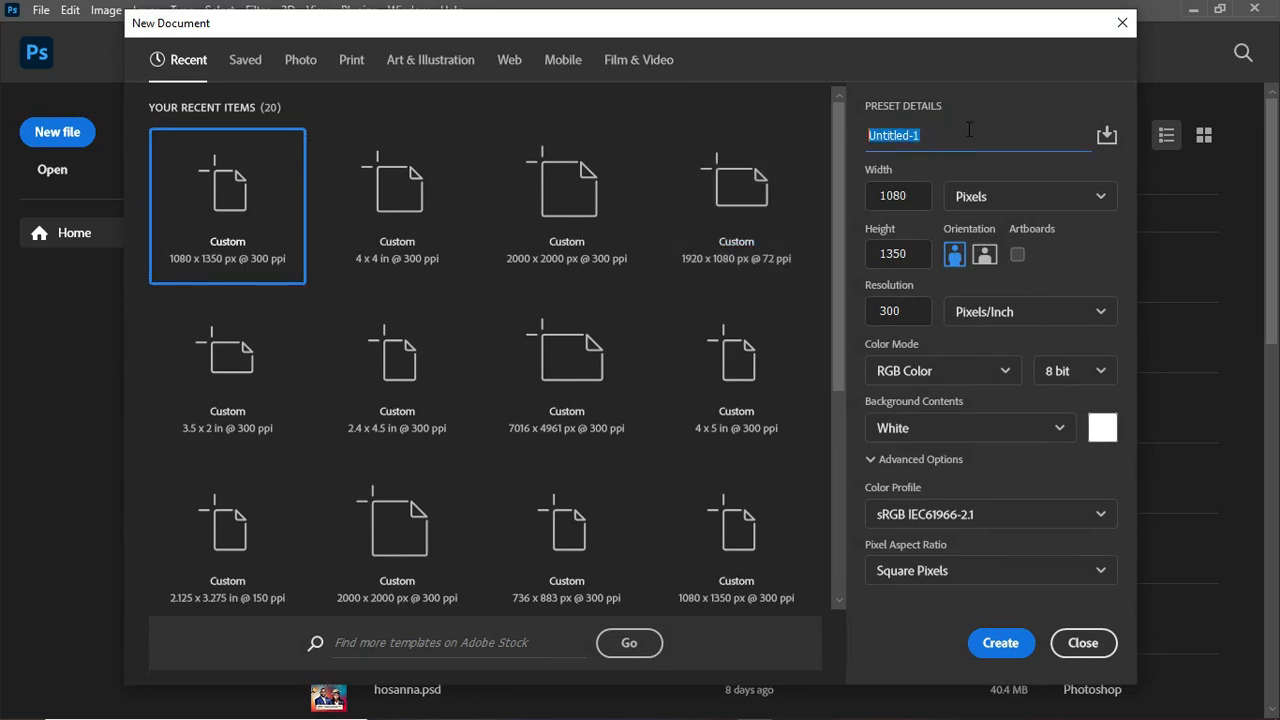
text(ski)
key(BackSpace)
key(BackSpace)
text(SKILL)
Step: Keep the width units in Pixels and create the document
click(1071, 196)
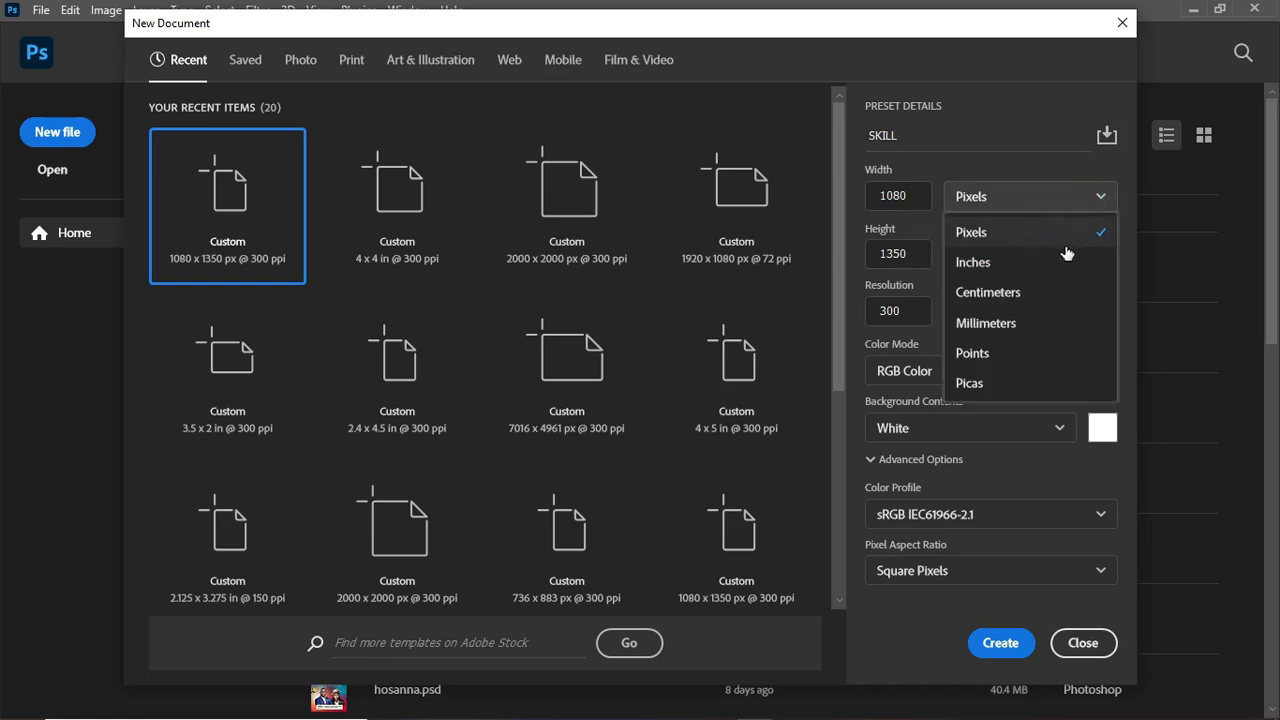
click(1063, 233)
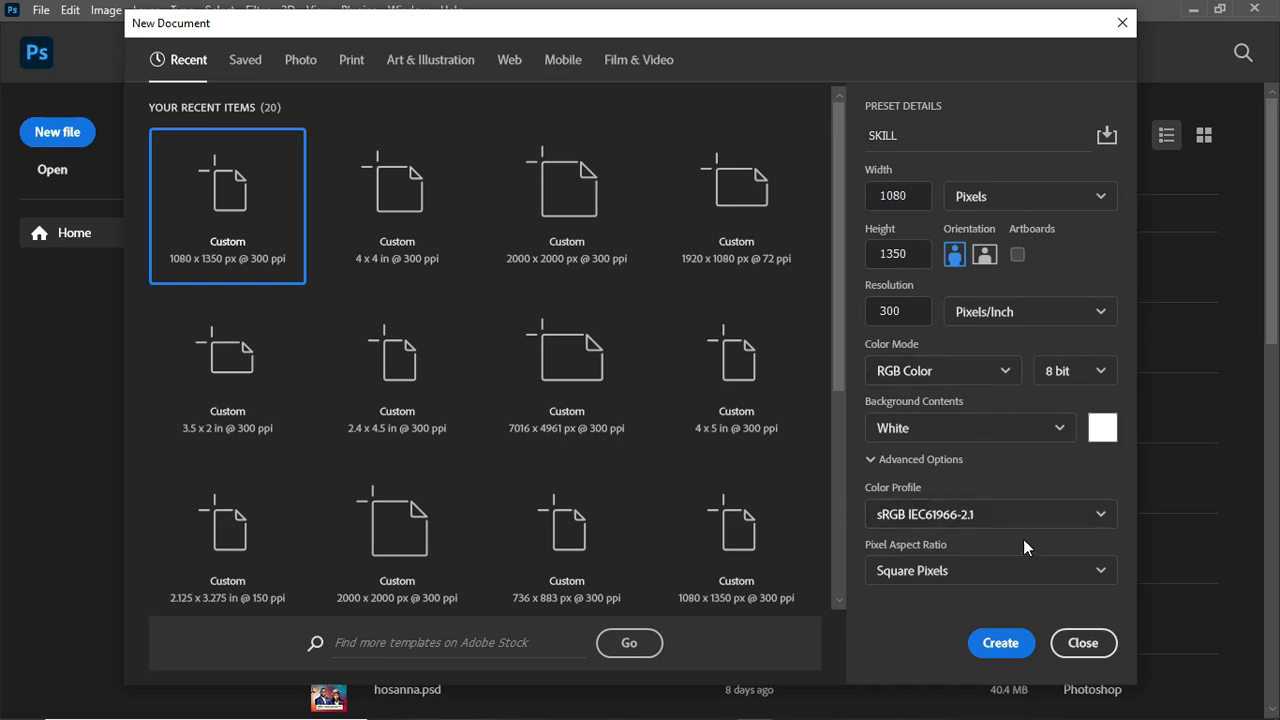
click(1001, 643)
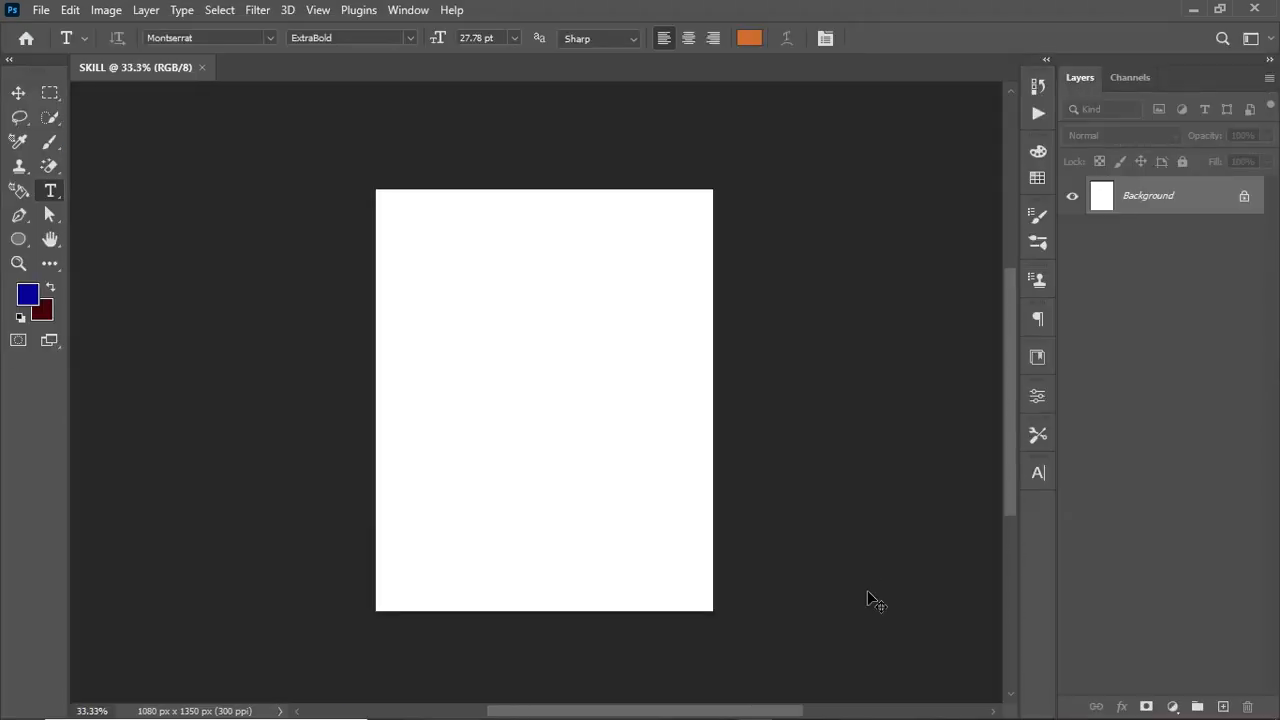
Step: Hide all five image layers so only the Background layer is visible
key(ctrl+plus)
key(ctrl+minus)
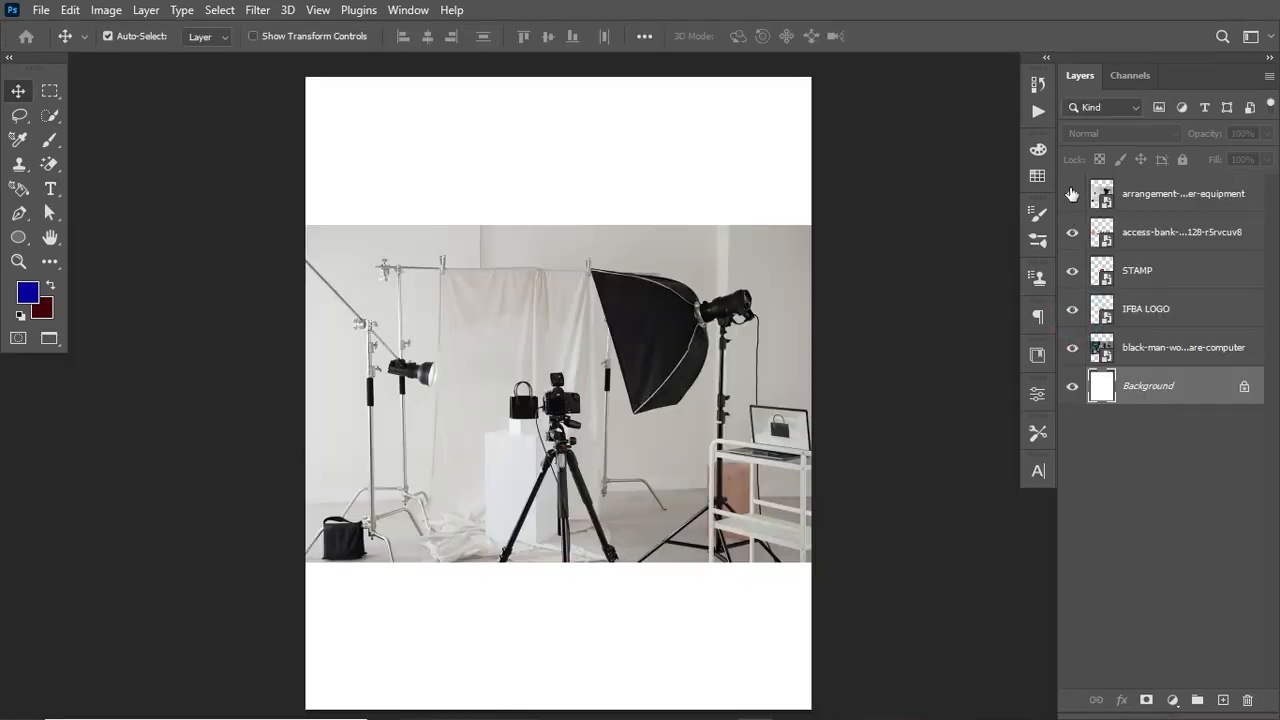
click(1072, 193)
click(1072, 232)
click(1072, 270)
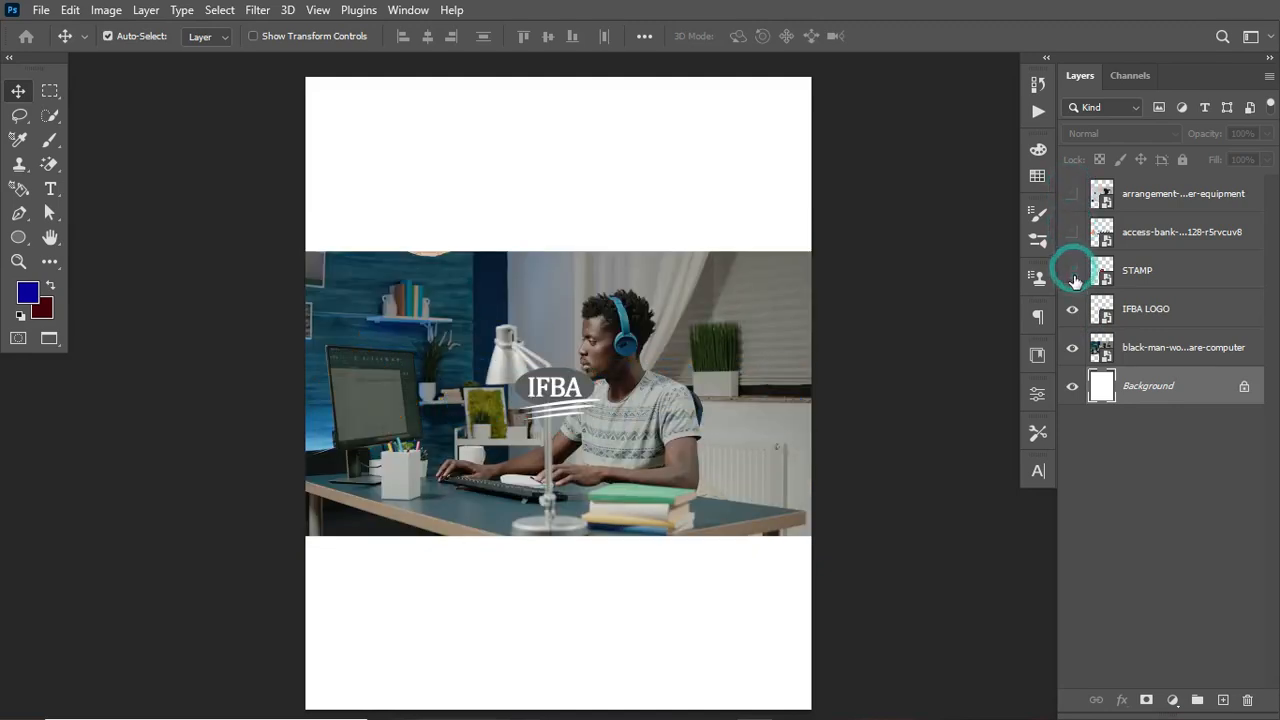
click(1072, 309)
click(1072, 347)
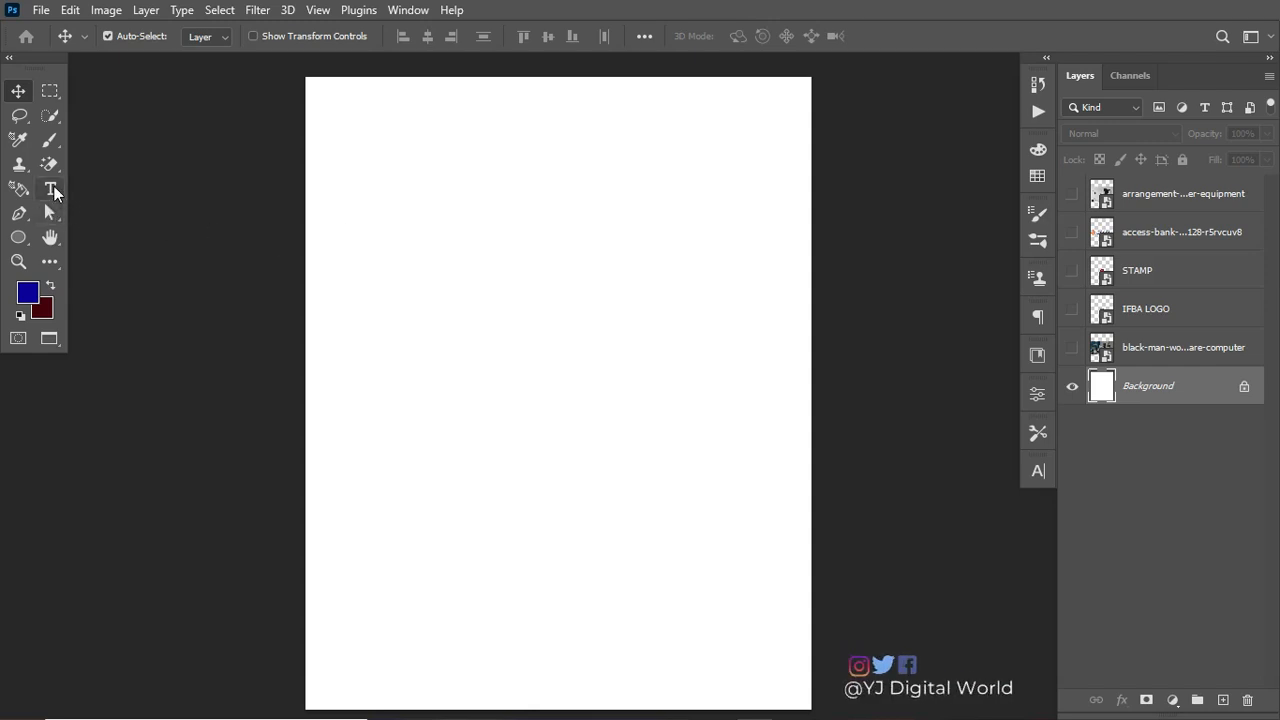
Step: With the Brush tool, sketch a head-and-shoulders figure near the canvas's upper right
click(47, 140)
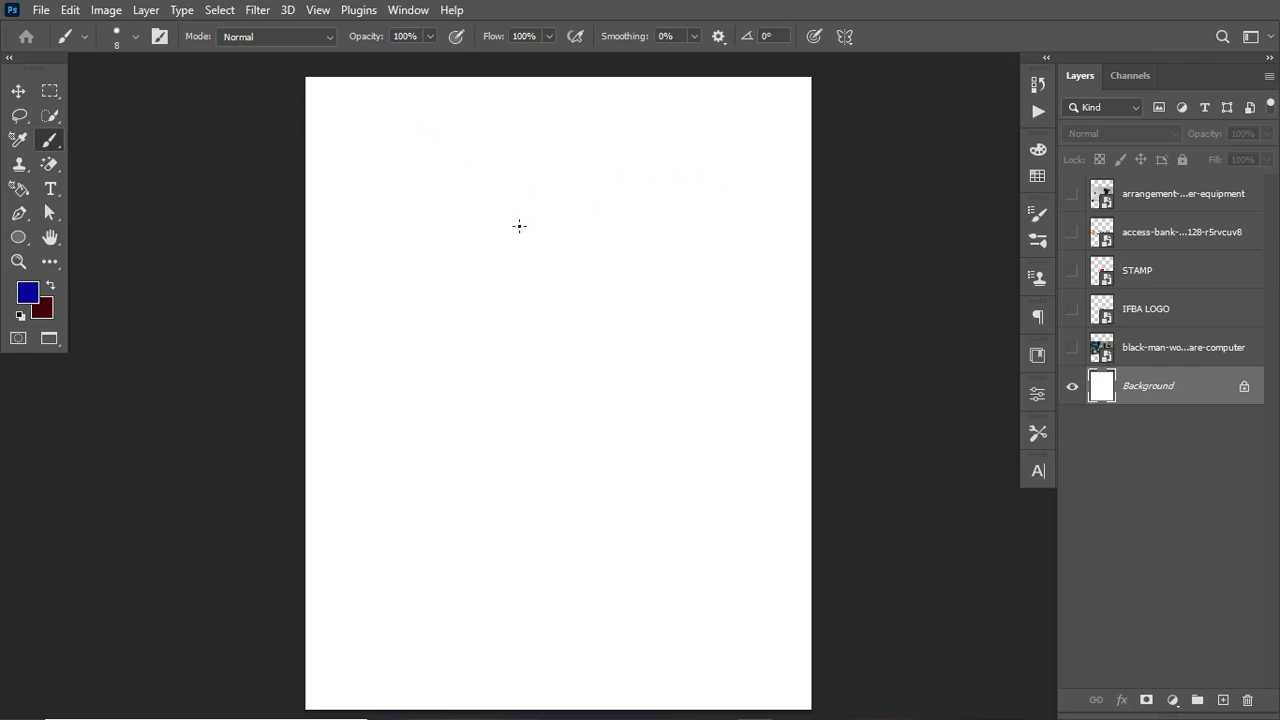
mouse_move(666, 130)
mouse_down()
mouse_move(637, 185)
mouse_move(703, 226)
mouse_move(680, 140)
mouse_up()
drag(657, 234, 622, 322)
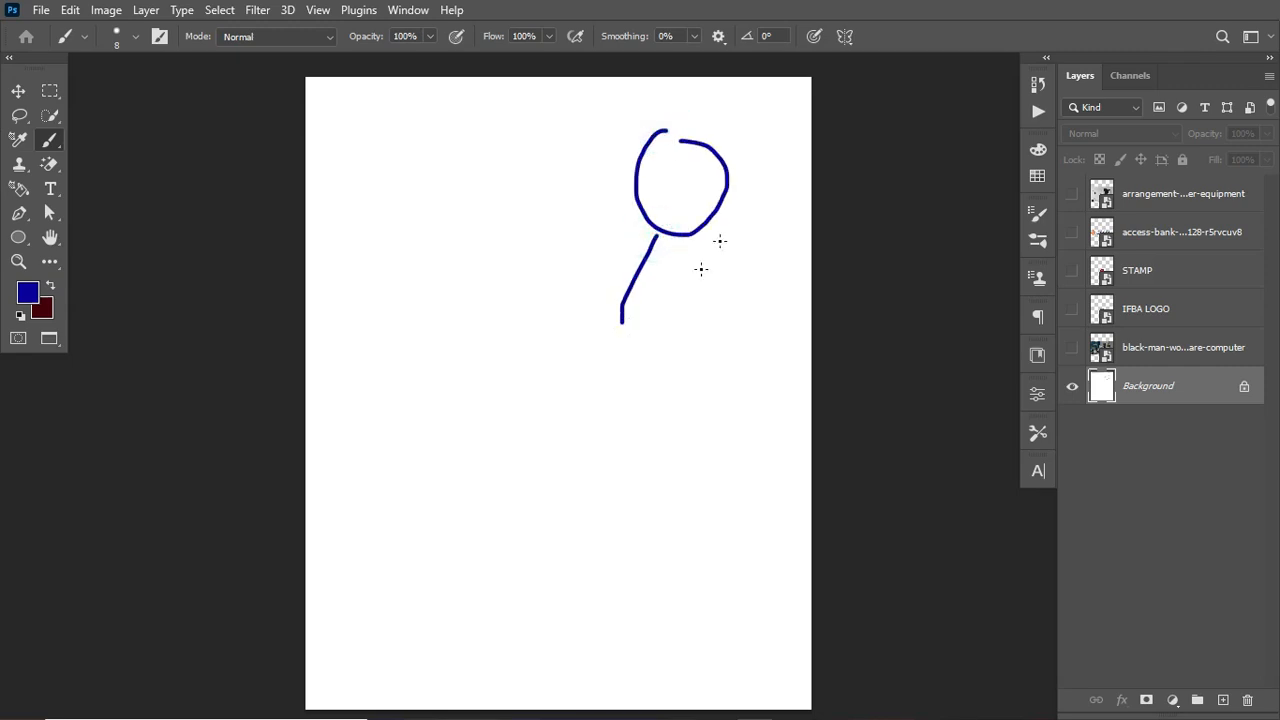
drag(713, 236, 735, 316)
click(396, 218)
shift+click(451, 167)
drag(400, 223, 419, 262)
mouse_move(457, 178)
mouse_down()
mouse_move(480, 265)
mouse_move(411, 269)
mouse_move(439, 296)
mouse_move(468, 262)
mouse_up()
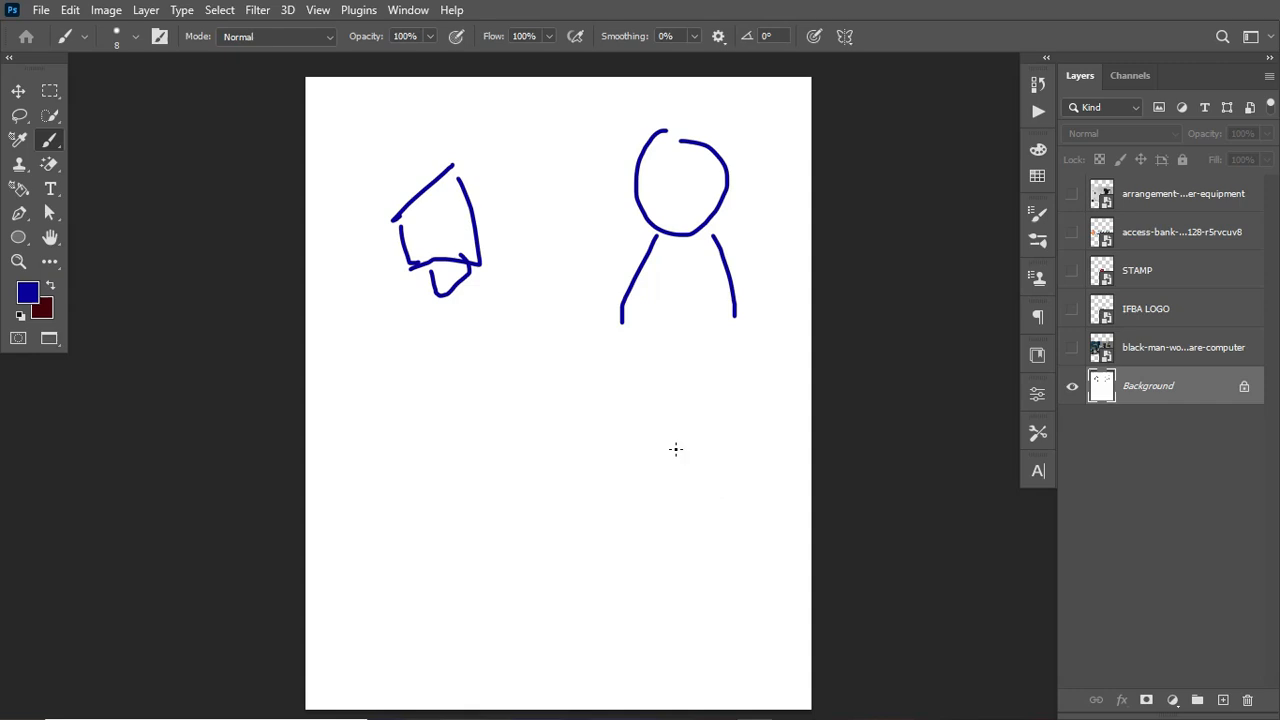
mouse_move(652, 442)
mouse_down()
mouse_move(589, 529)
mouse_move(654, 597)
mouse_move(740, 504)
mouse_move(670, 597)
mouse_up()
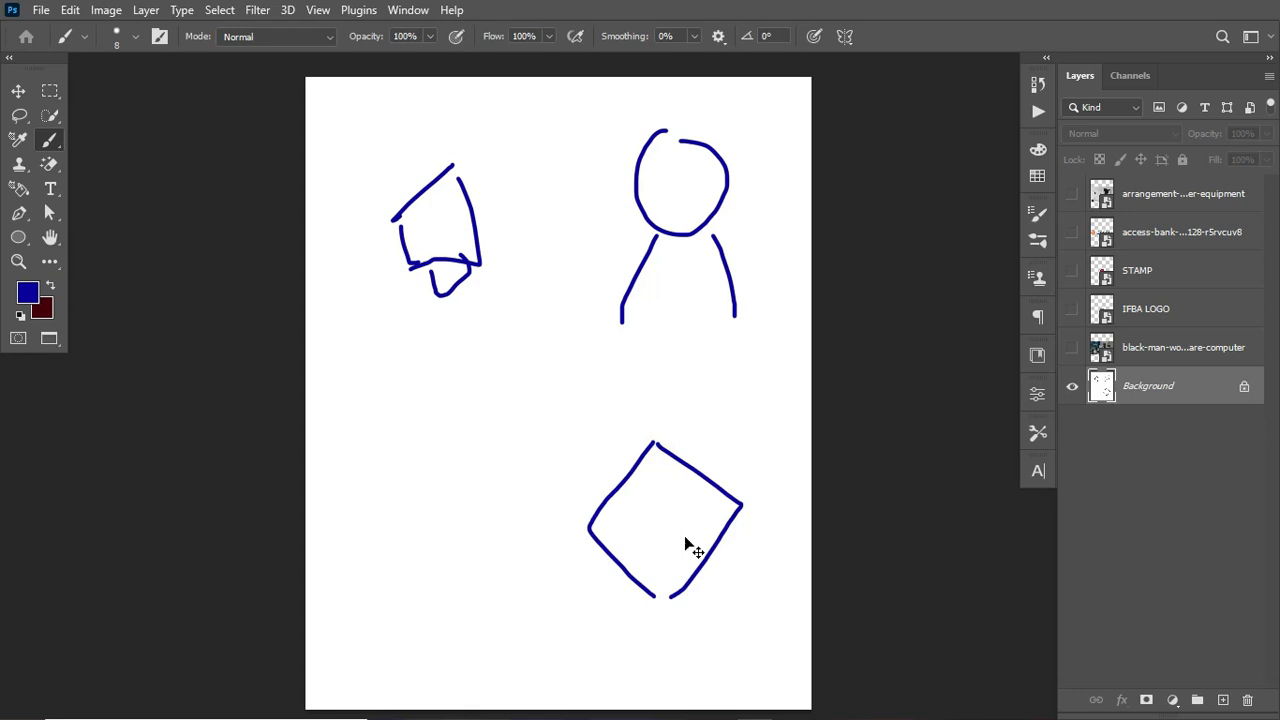
key(ctrl+z)
key(ctrl+z)
key(ctrl+z)
key(ctrl+z)
key(ctrl+z)
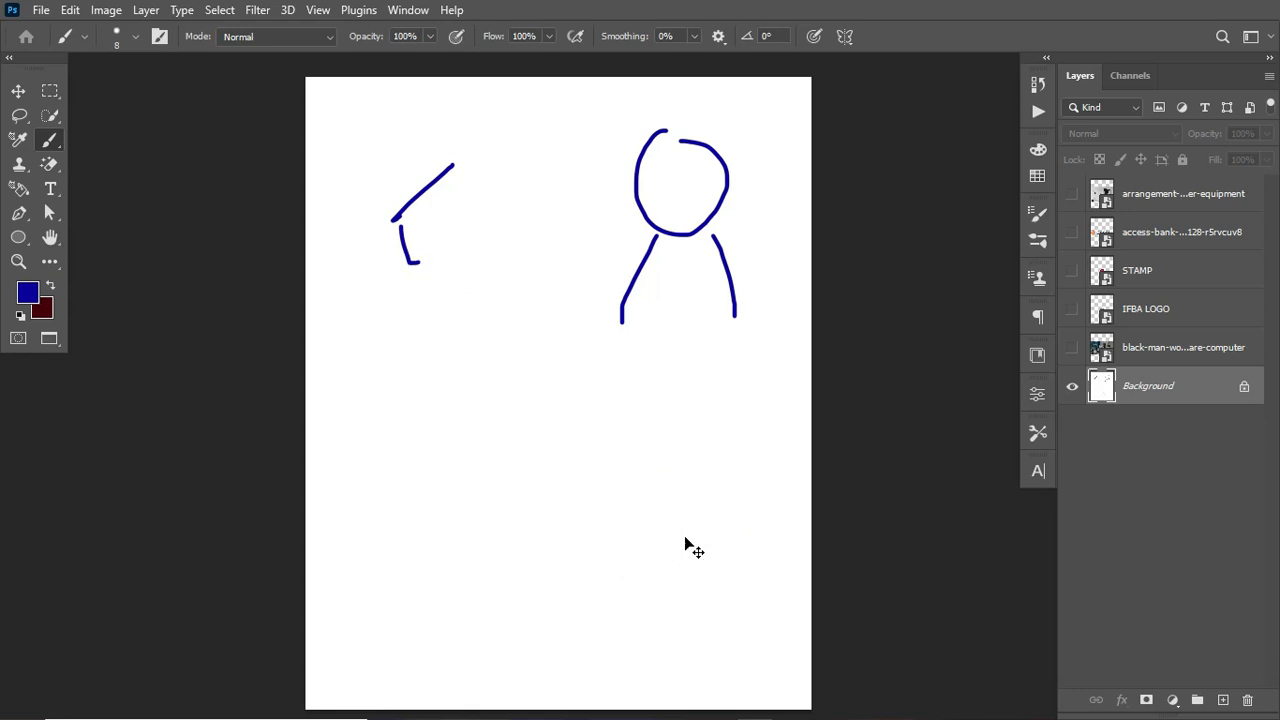
key(ctrl+z)
Step: Sketch three boxes down the left side: a small header box, a large image frame and a text box
mouse_move(345, 131)
mouse_down()
mouse_move(439, 127)
mouse_move(436, 171)
mouse_move(354, 179)
mouse_move(342, 138)
mouse_up()
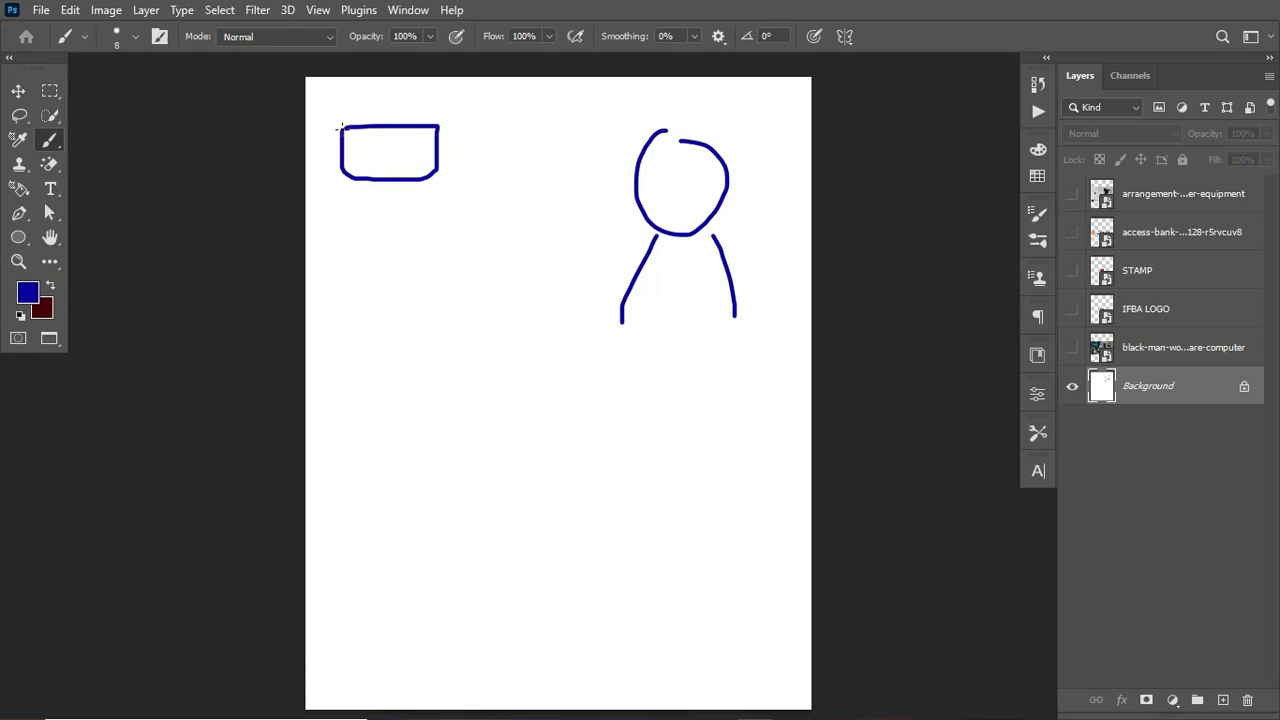
mouse_move(344, 221)
mouse_down()
mouse_move(601, 210)
mouse_move(608, 371)
mouse_move(492, 396)
mouse_move(348, 397)
mouse_move(342, 221)
mouse_up()
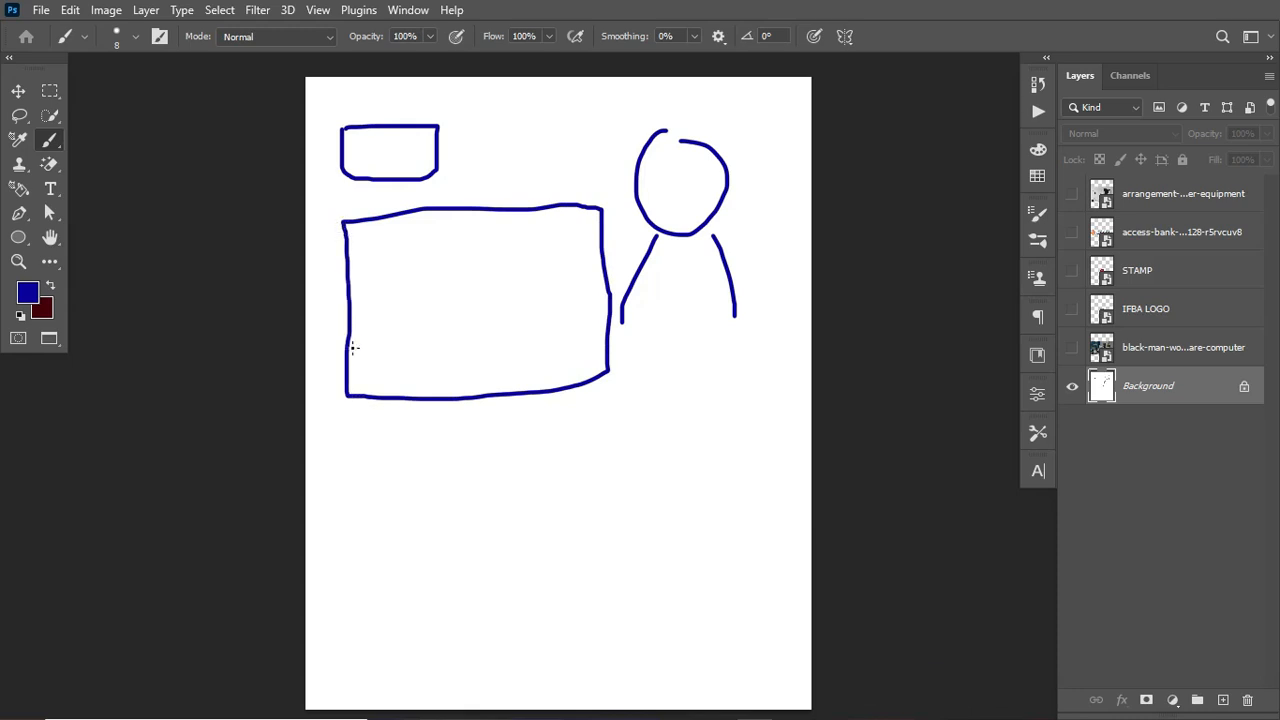
mouse_move(352, 436)
mouse_down()
mouse_move(573, 431)
mouse_move(571, 512)
mouse_move(363, 535)
mouse_move(341, 529)
mouse_move(347, 438)
mouse_up()
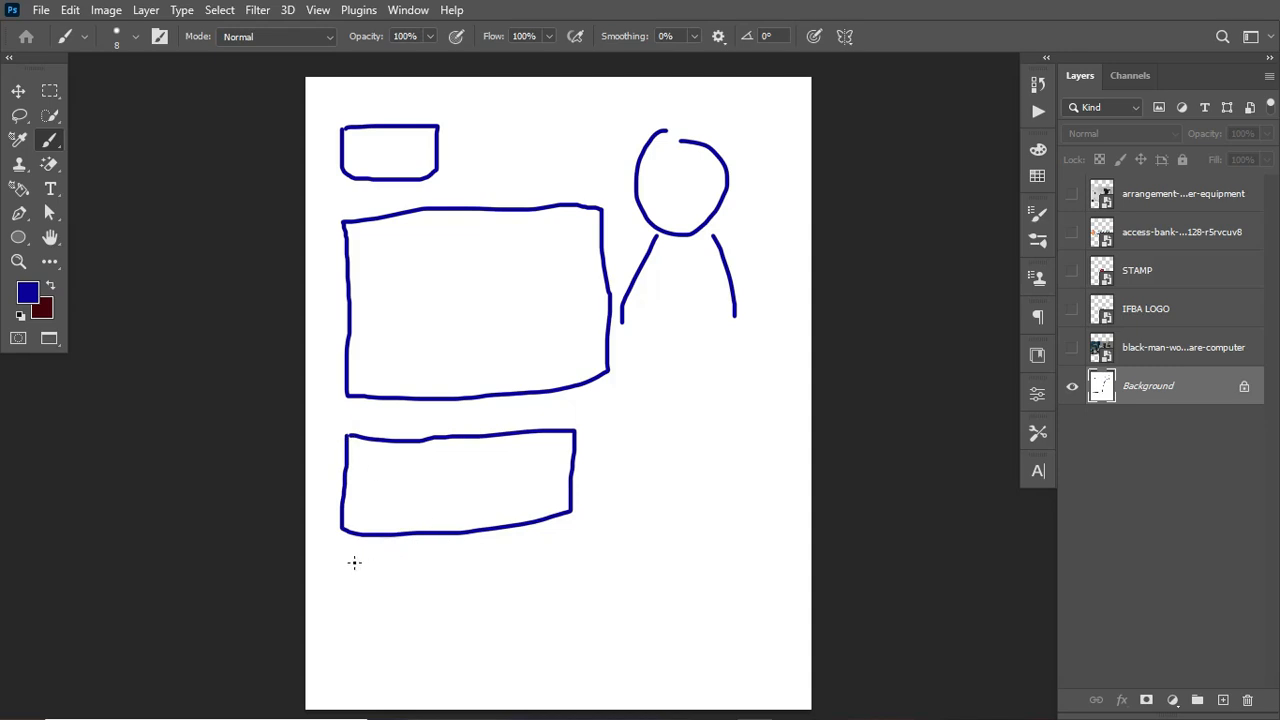
Step: Sketch two text lines under the boxes and two short lines at the lower right
drag(353, 564, 540, 564)
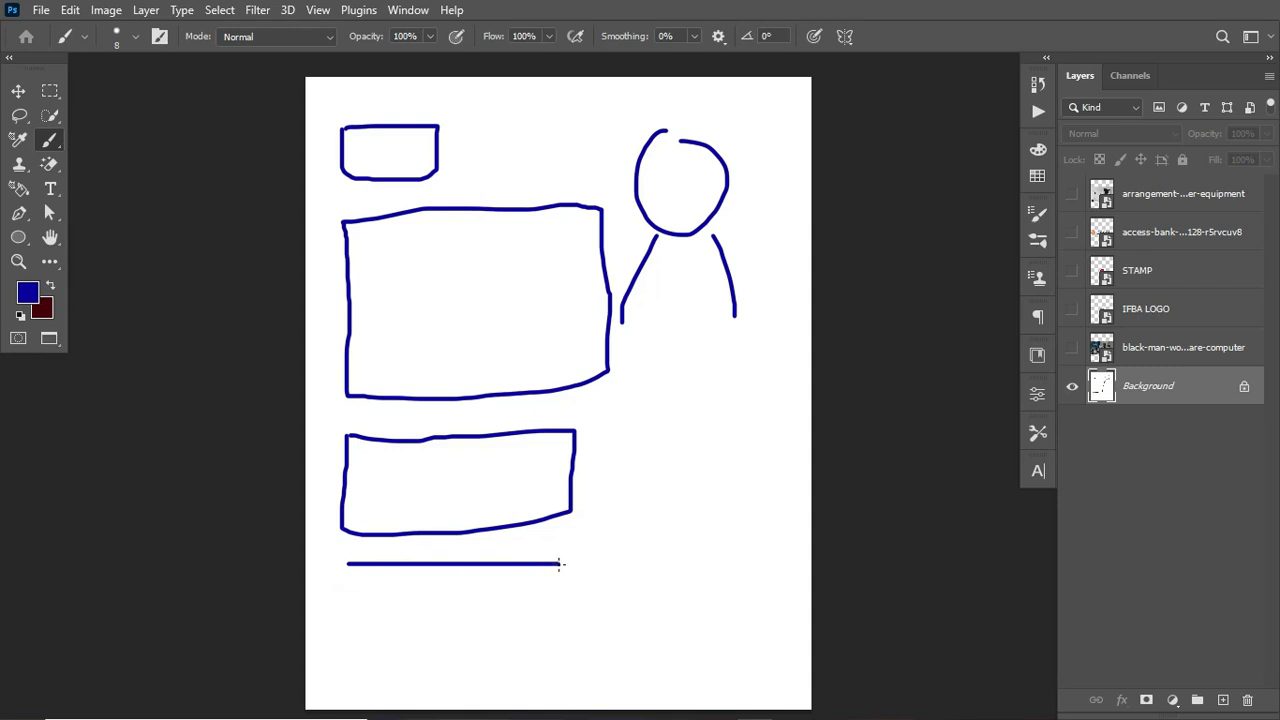
drag(350, 606, 578, 601)
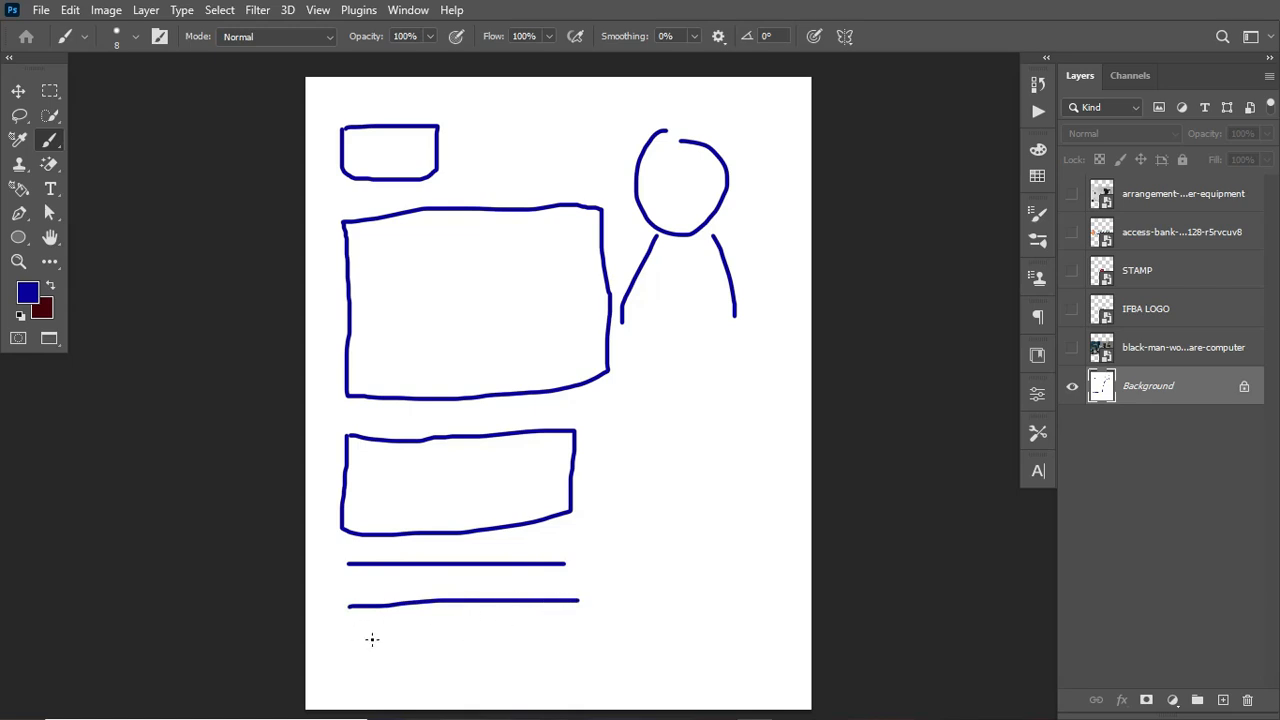
drag(616, 652, 781, 646)
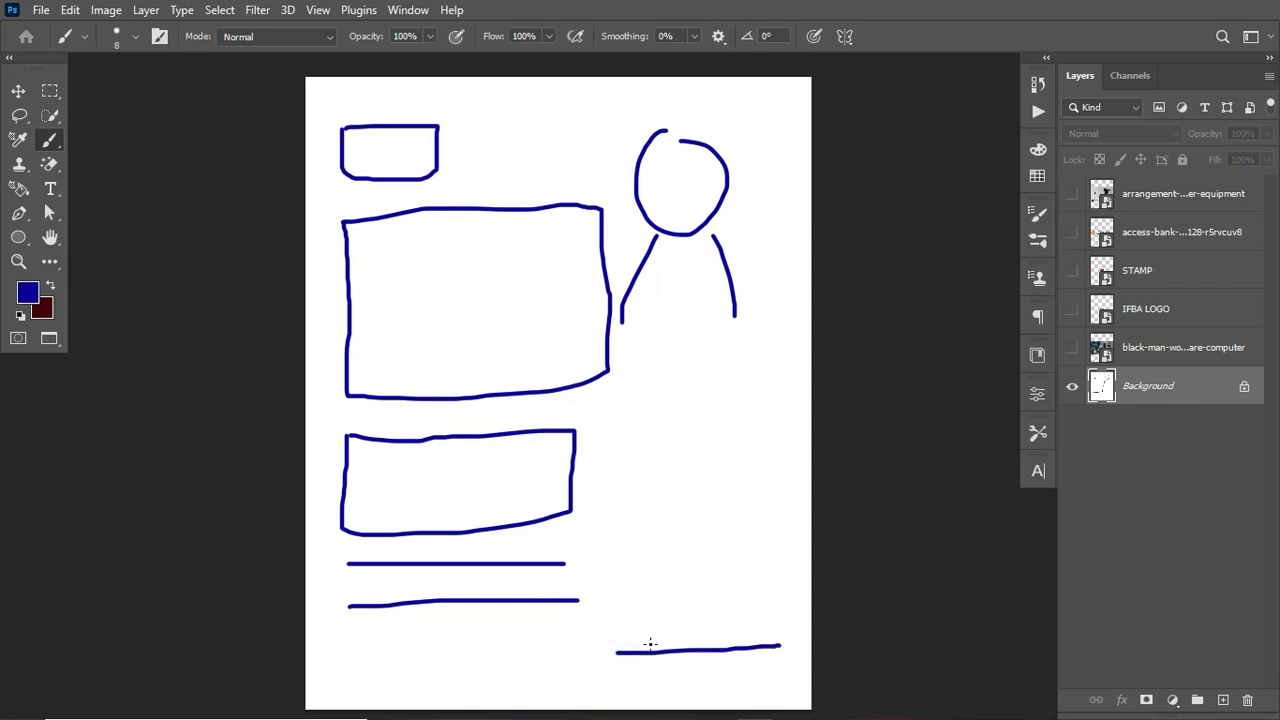
drag(631, 637, 667, 636)
Step: Sketch a circle beside the text box and two bands across the bottom of the canvas
mouse_move(680, 463)
mouse_down()
mouse_move(636, 498)
mouse_move(644, 542)
mouse_move(673, 566)
mouse_move(735, 554)
mouse_move(747, 513)
mouse_move(713, 462)
mouse_move(660, 460)
mouse_up()
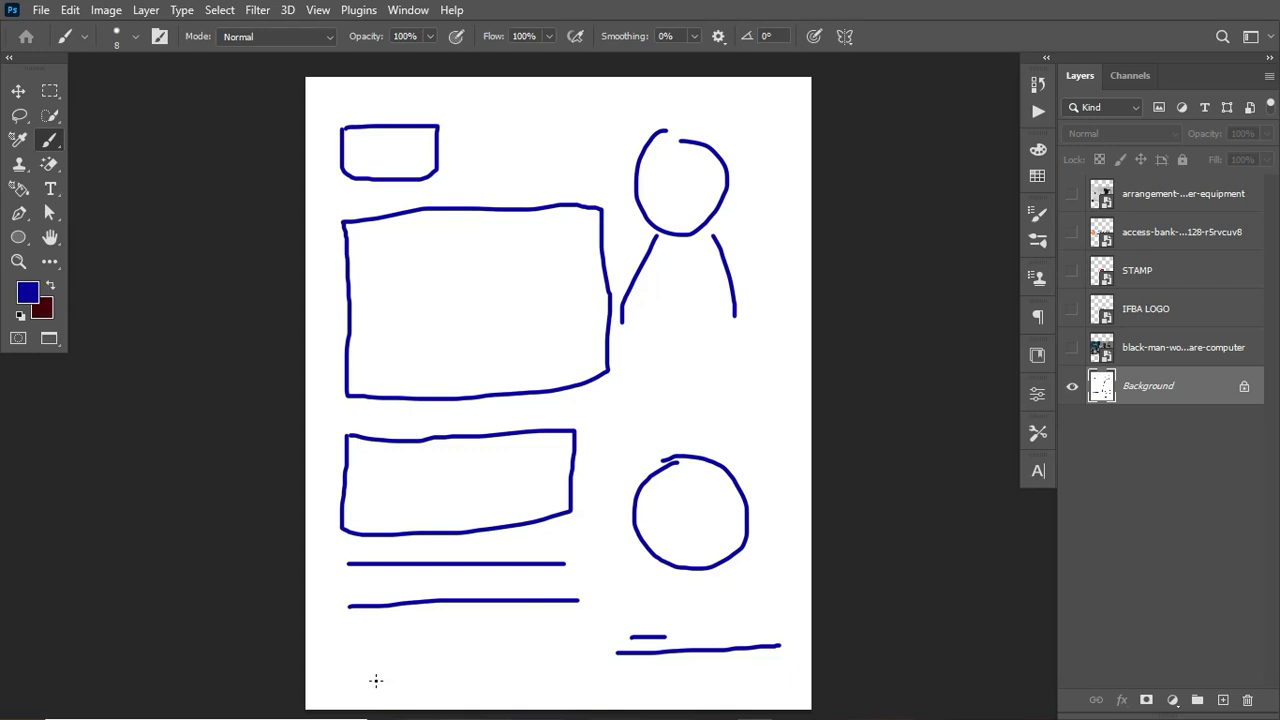
drag(308, 668, 823, 667)
drag(308, 696, 822, 695)
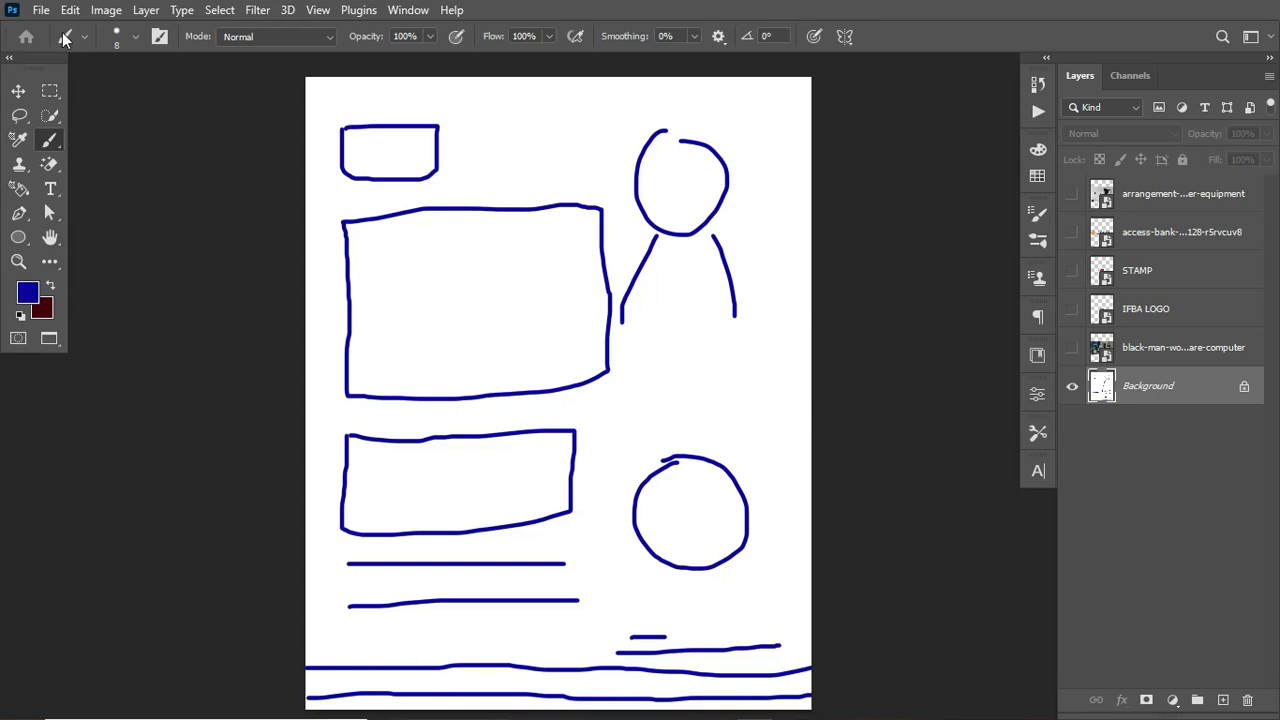
Step: Move the arrangement-equipment layer down to sit just above Background and show the photo layers
click(18, 90)
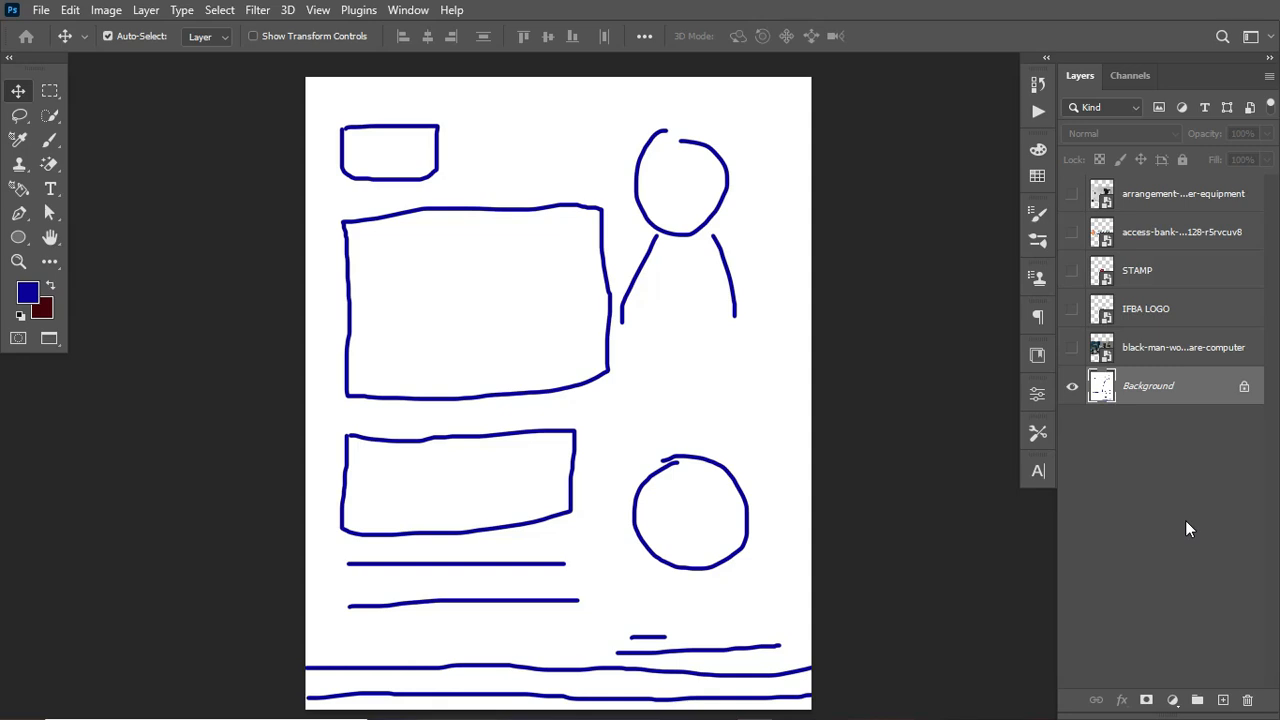
click(1152, 349)
click(1072, 347)
drag(1155, 193, 1140, 370)
click(1072, 347)
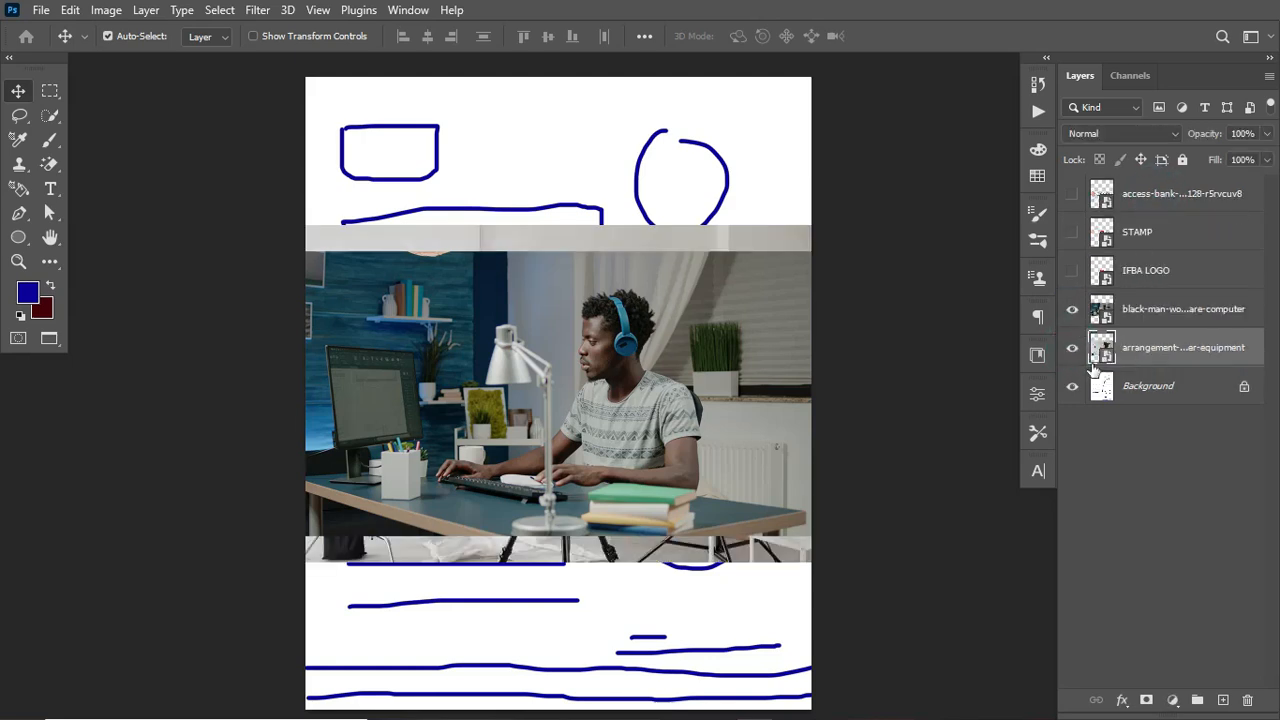
Step: Toggle the two photo layers' visibility to compare them, leaving the man-at-computer photo shown and selected
click(1154, 309)
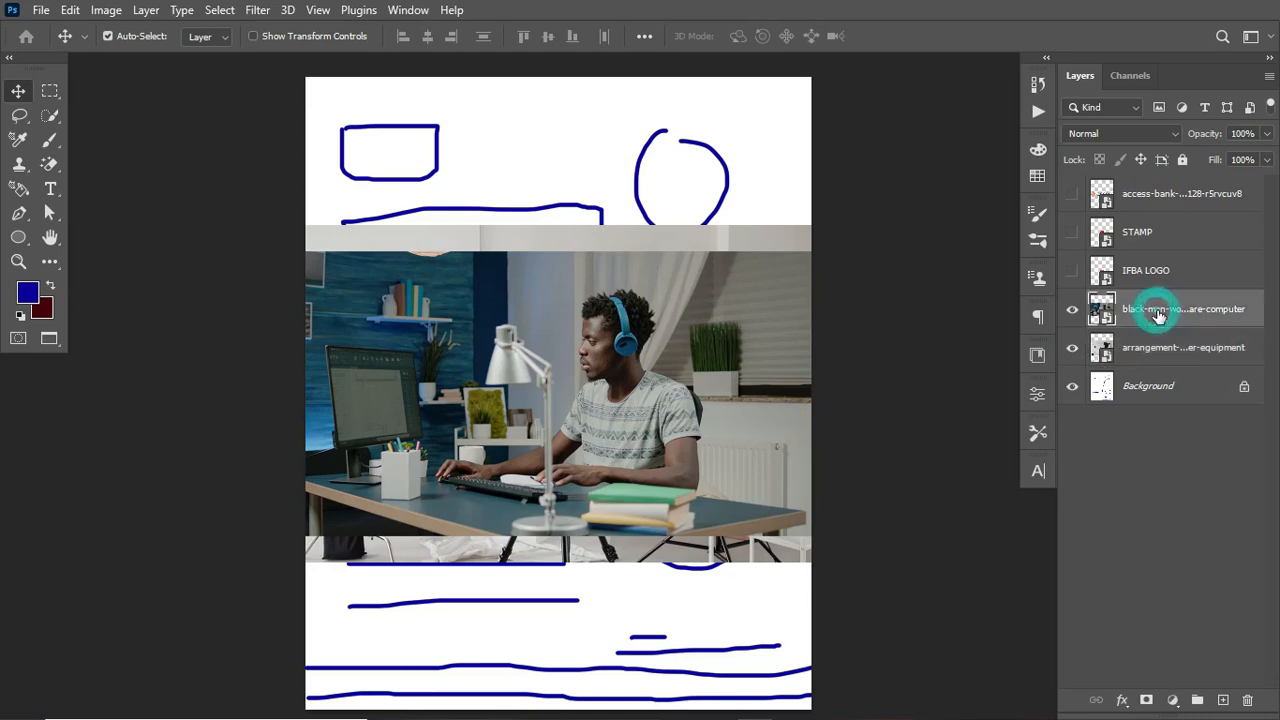
right_click(1216, 310)
click(1131, 219)
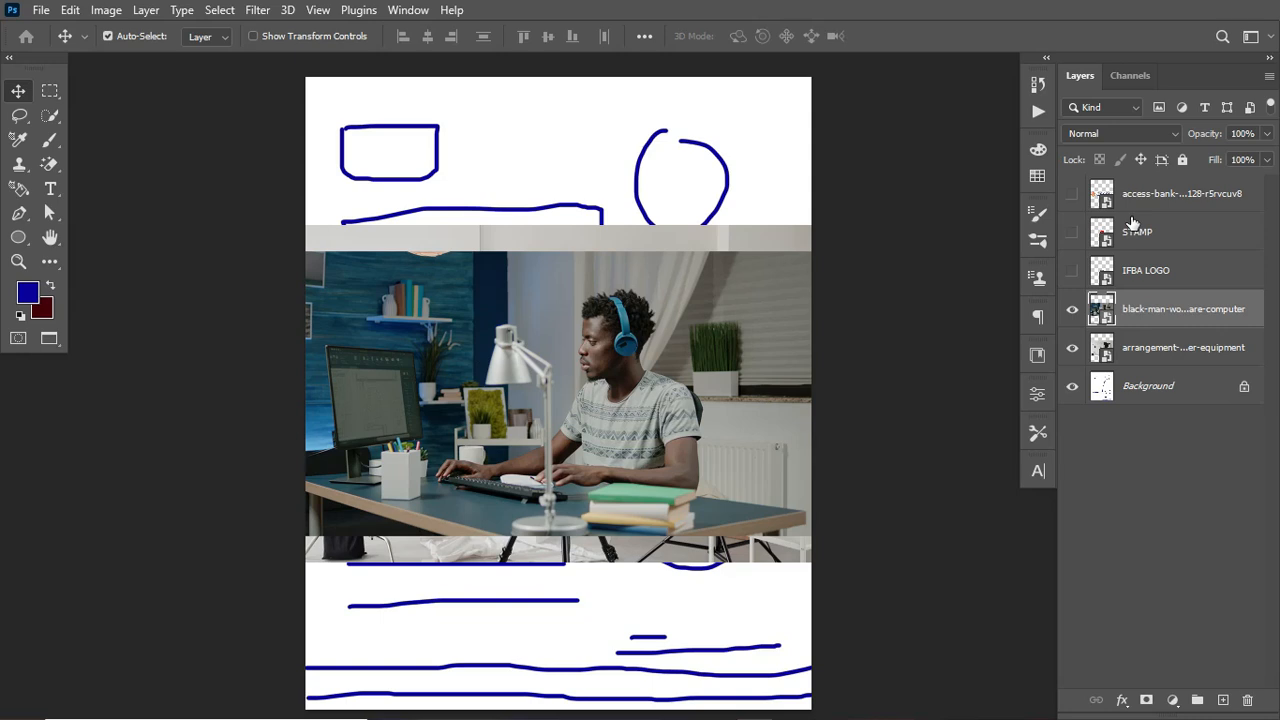
click(1067, 347)
click(1072, 309)
click(1072, 347)
click(1190, 352)
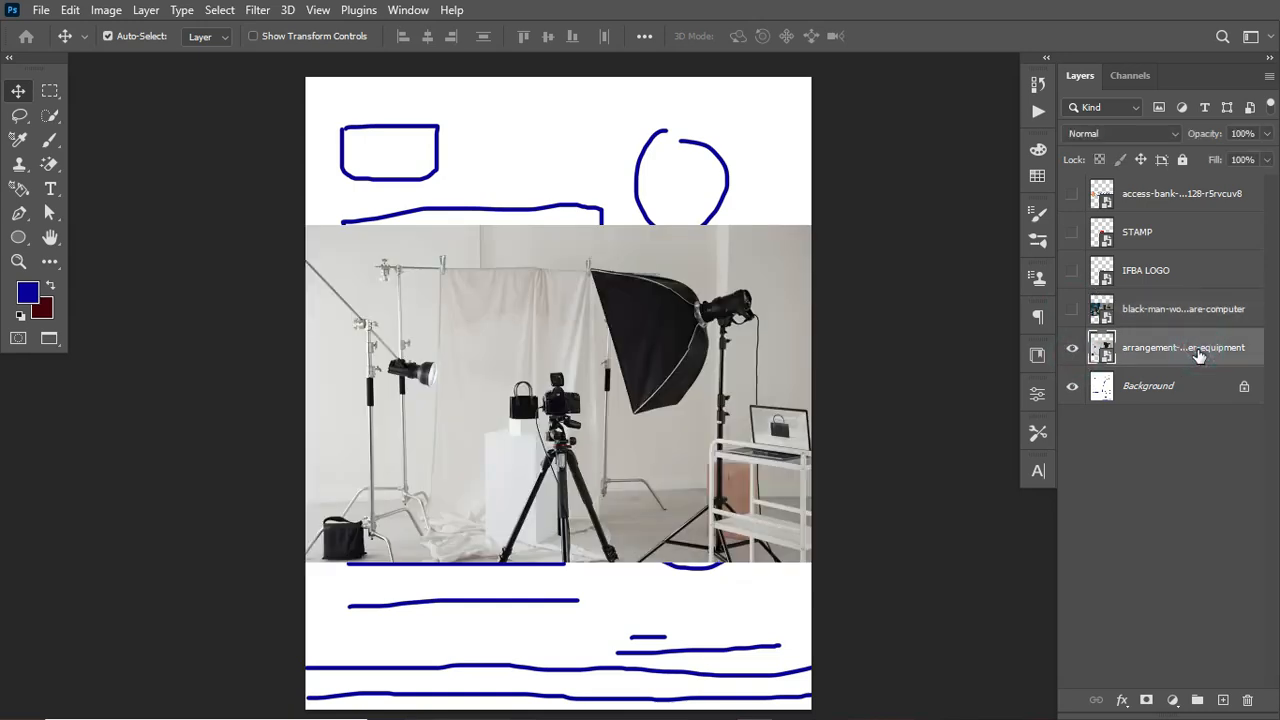
right_click(1195, 355)
click(1075, 228)
click(1072, 347)
click(1072, 309)
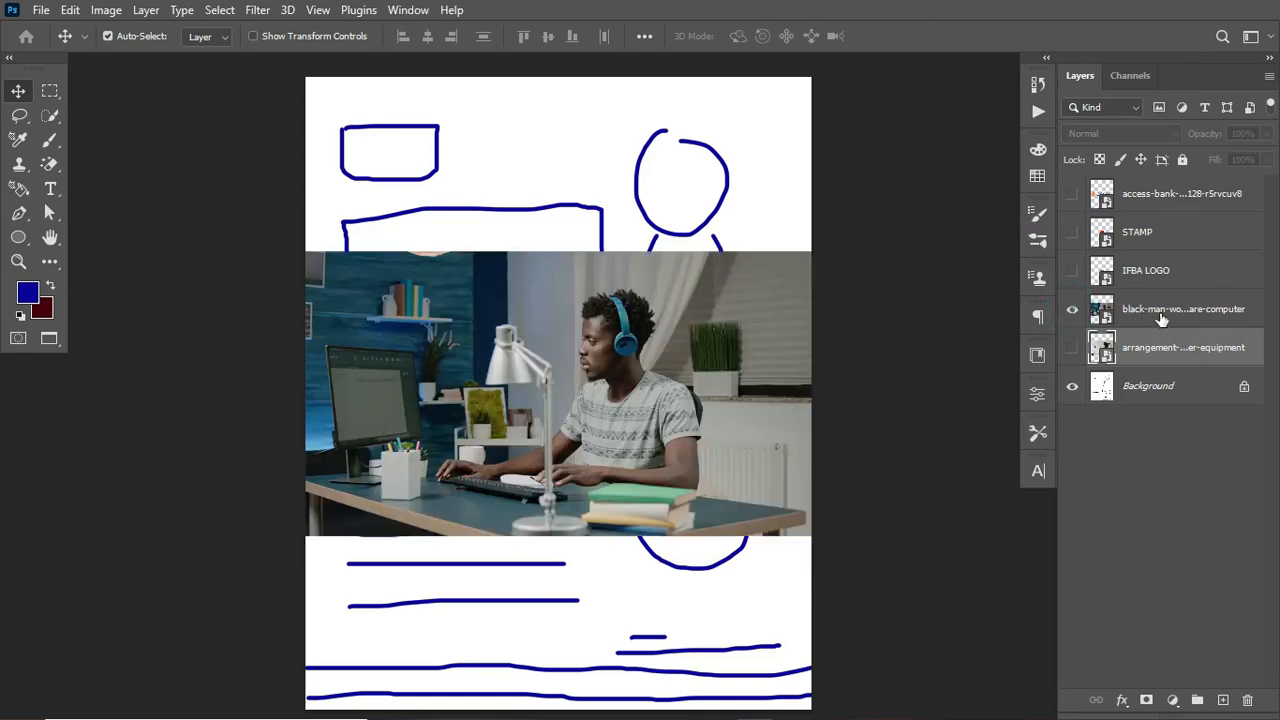
click(1200, 320)
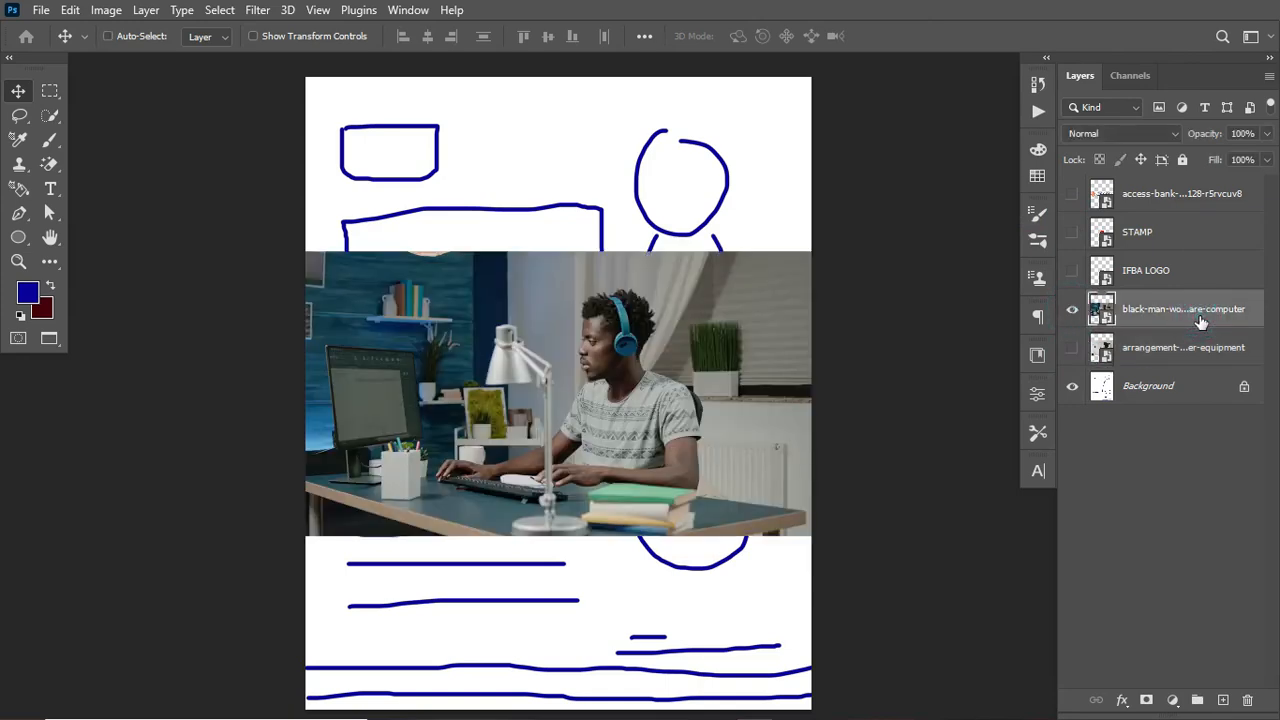
Step: Free-transform the man-at-computer photo to about 146% so it fills the canvas's upper part, and commit
key(ctrl+t)
drag(812, 252, 896, 238)
mouse_move(750, 345)
mouse_down()
mouse_move(803, 259)
mouse_move(800, 195)
mouse_up()
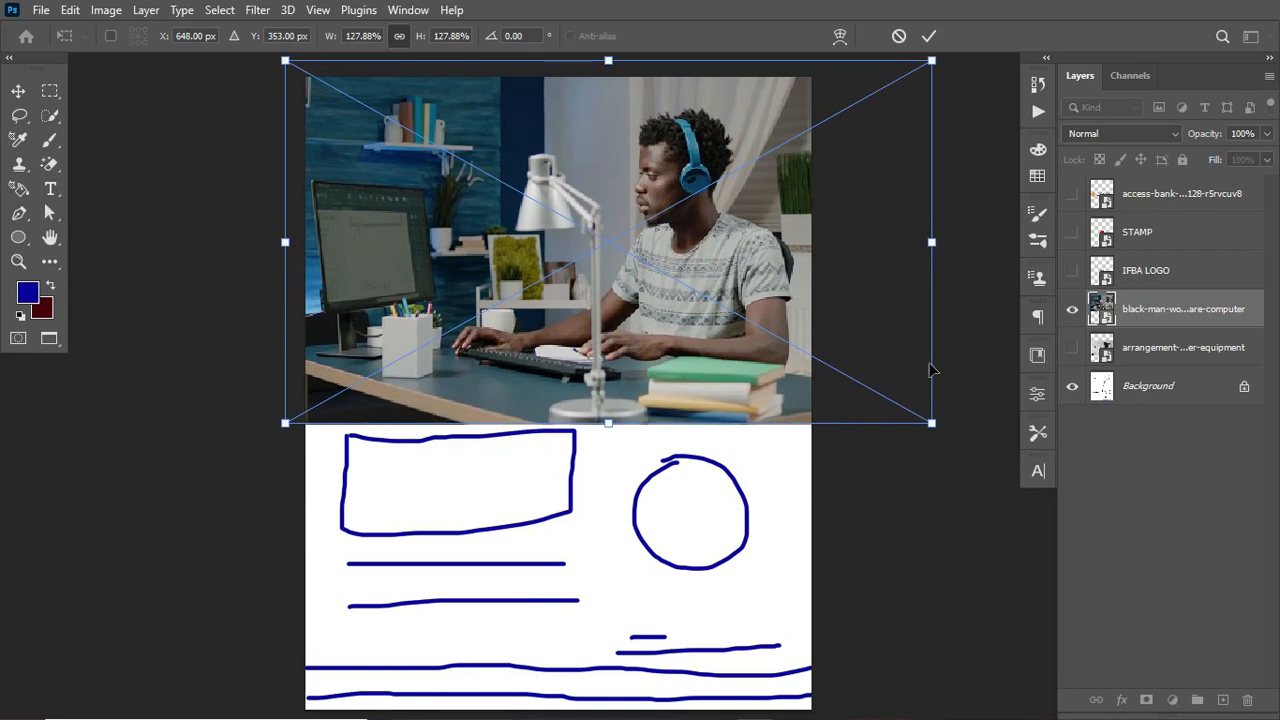
drag(932, 423, 1009, 506)
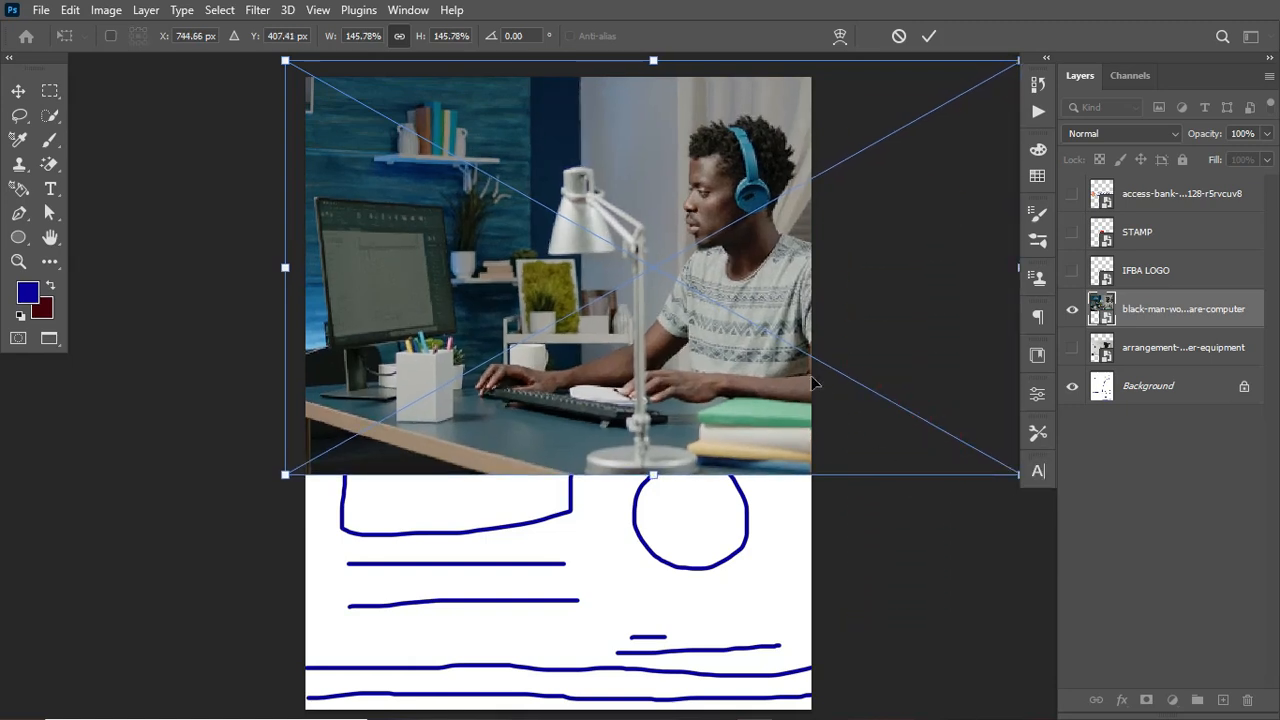
drag(791, 368, 786, 380)
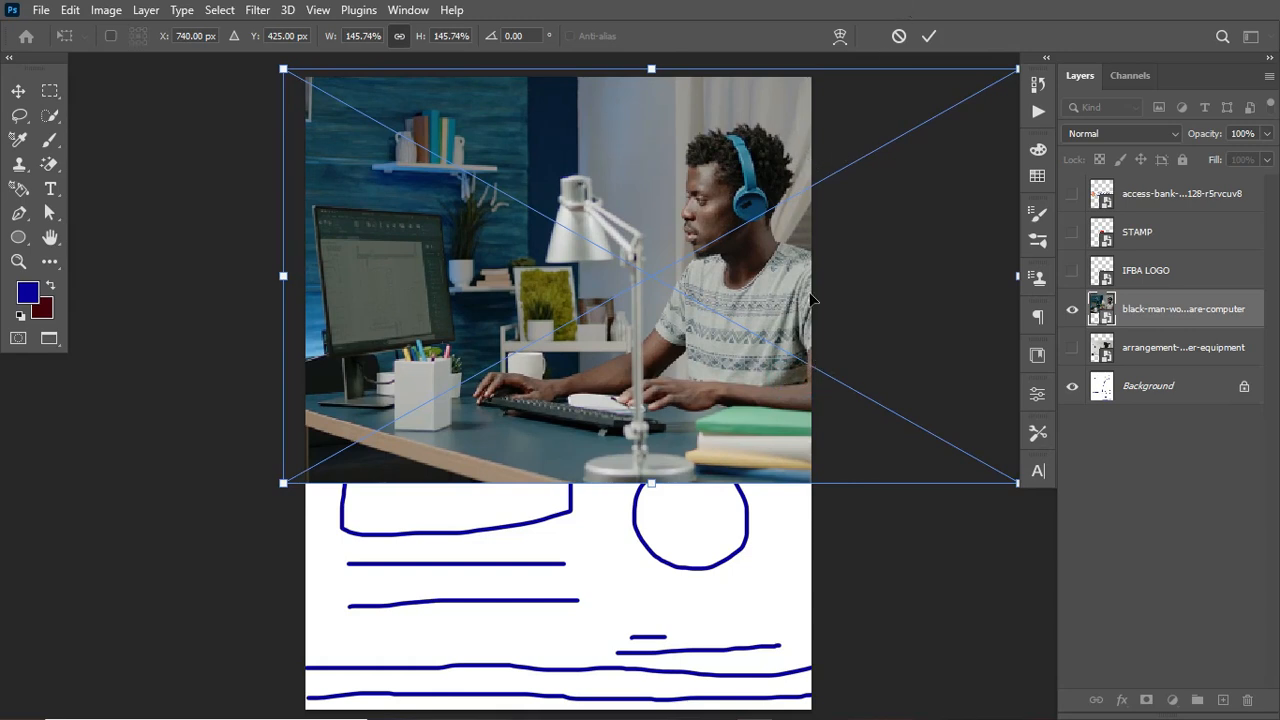
drag(795, 147, 796, 151)
click(926, 38)
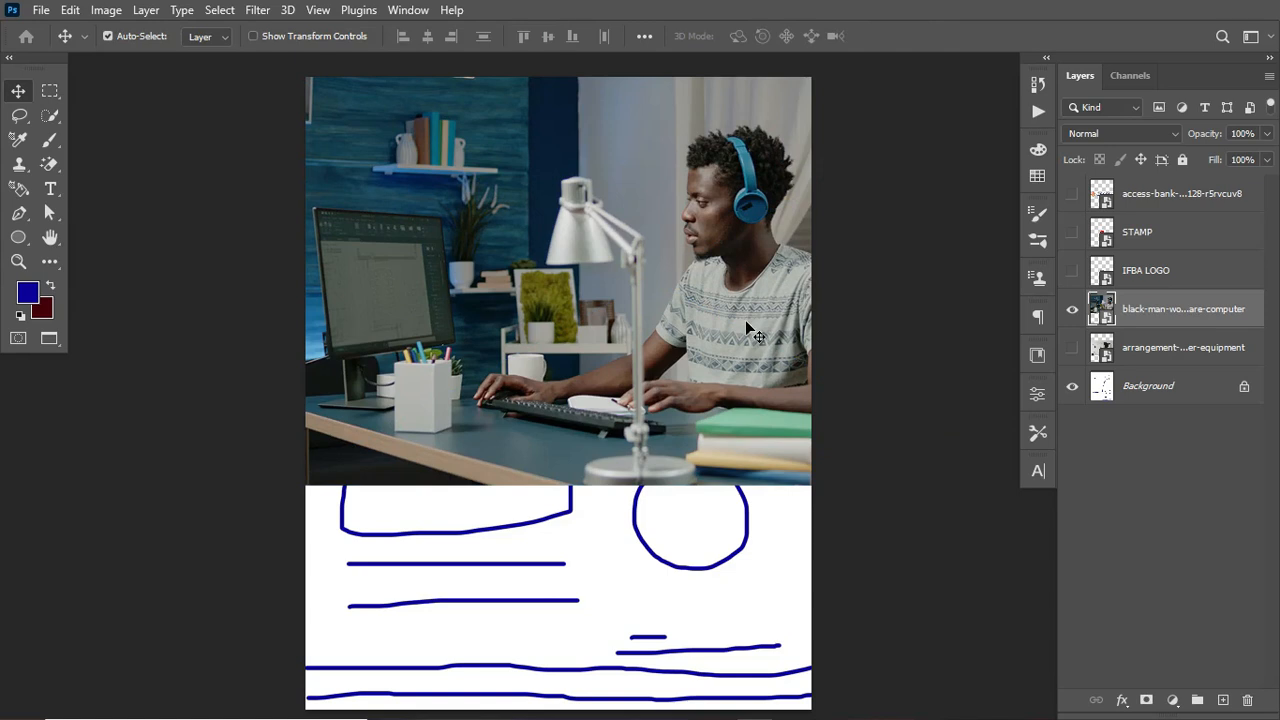
Step: Nudge the man-at-computer photo slightly to the left
key(Left)
key(Left)
key(Left)
key(Left)
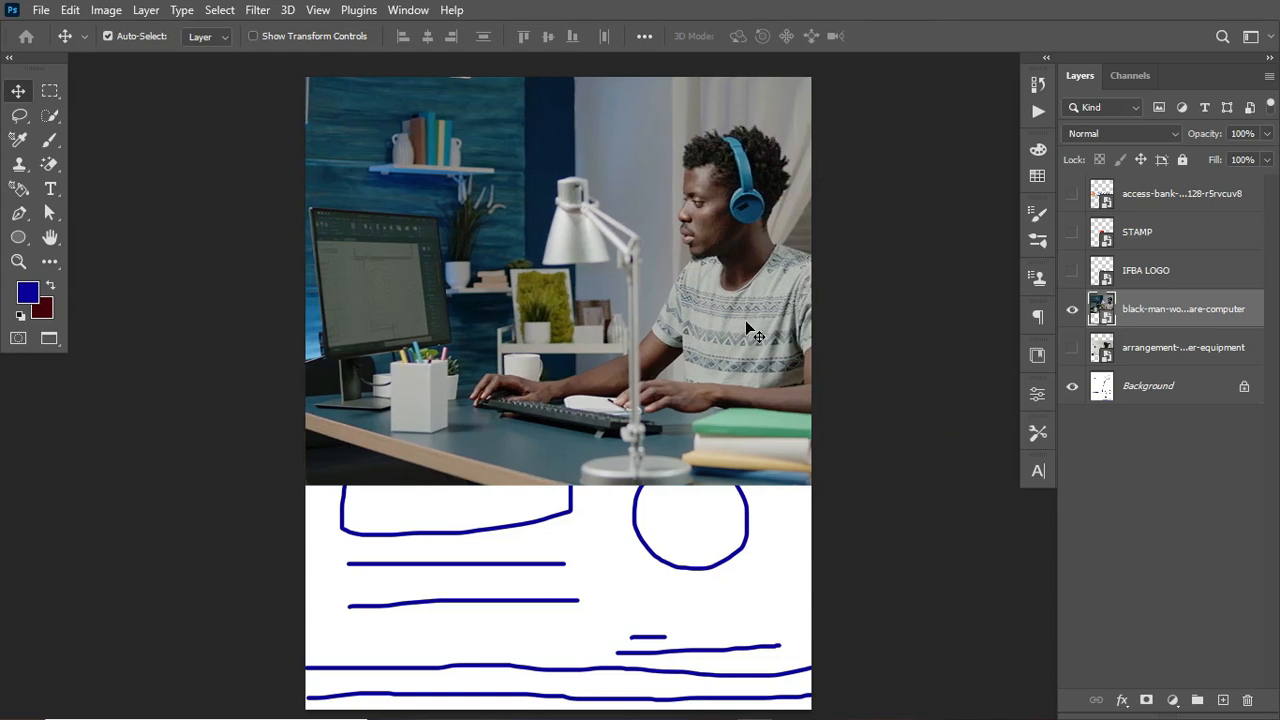
Step: Show the arrangement-equipment photo and move it down with Free Transform so it fills the canvas's lower part
click(1072, 348)
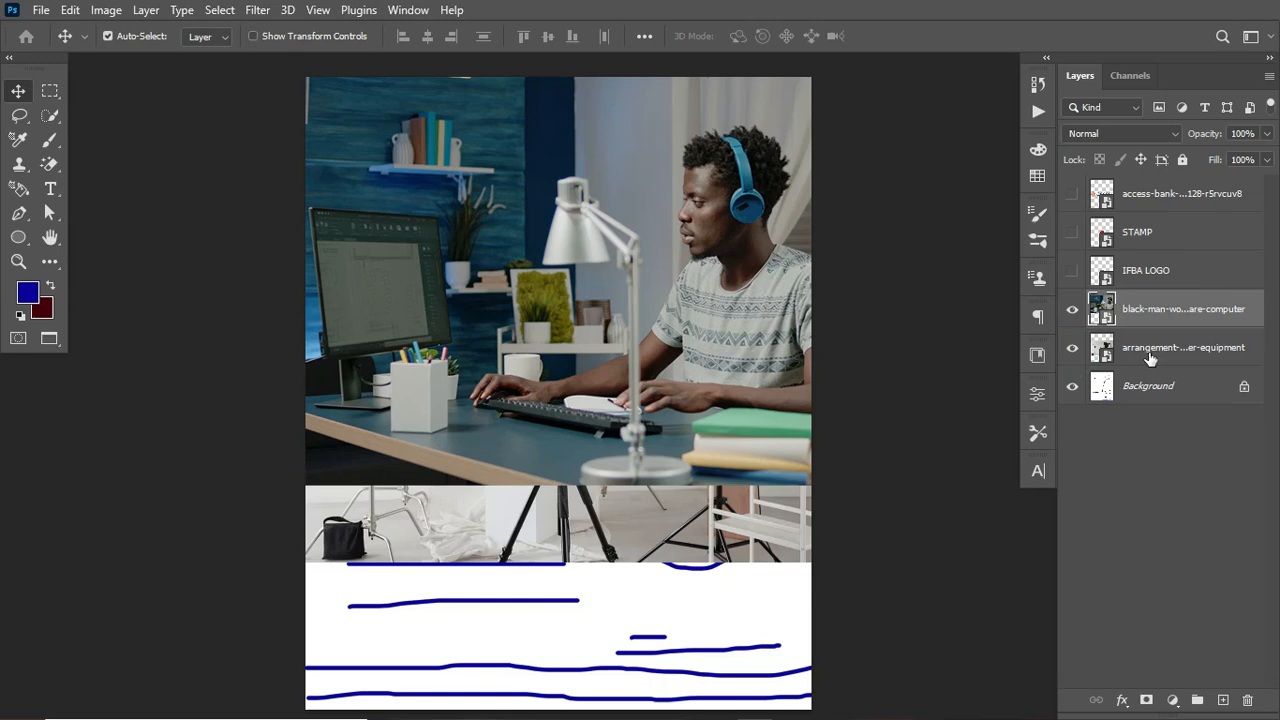
click(1153, 353)
key(ctrl+t)
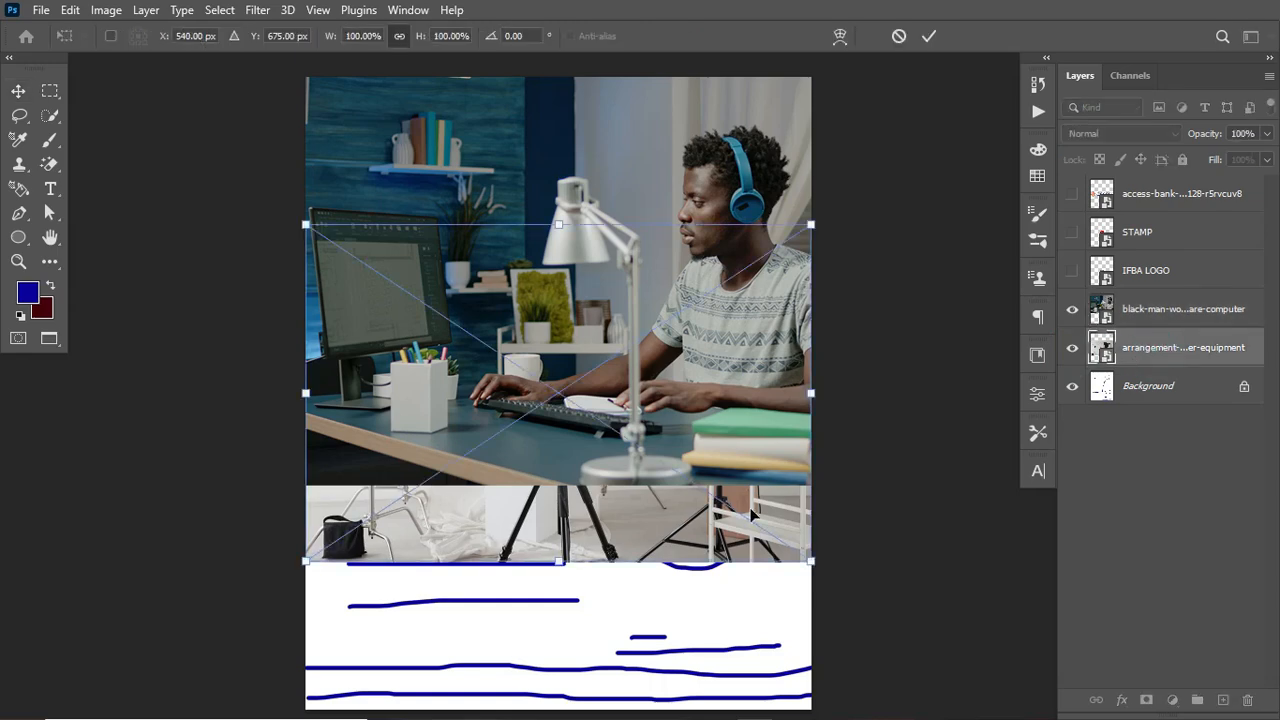
drag(655, 556, 651, 691)
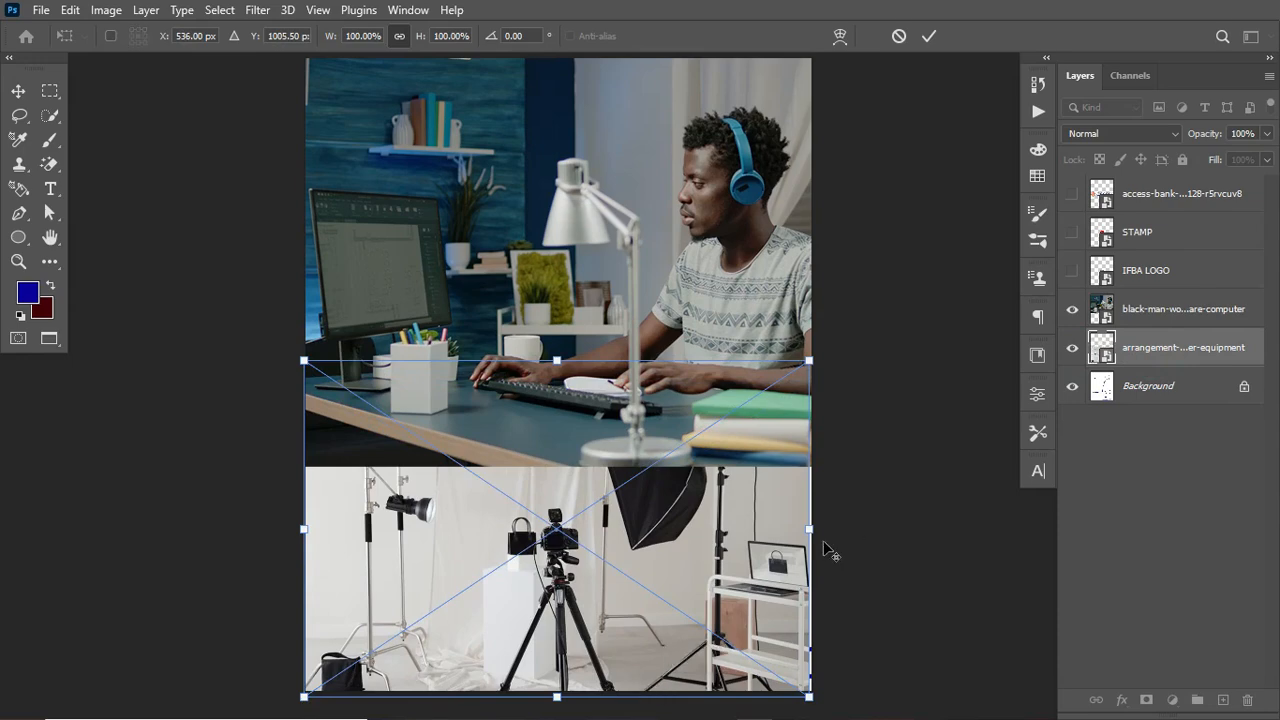
drag(808, 530, 870, 546)
key(Return)
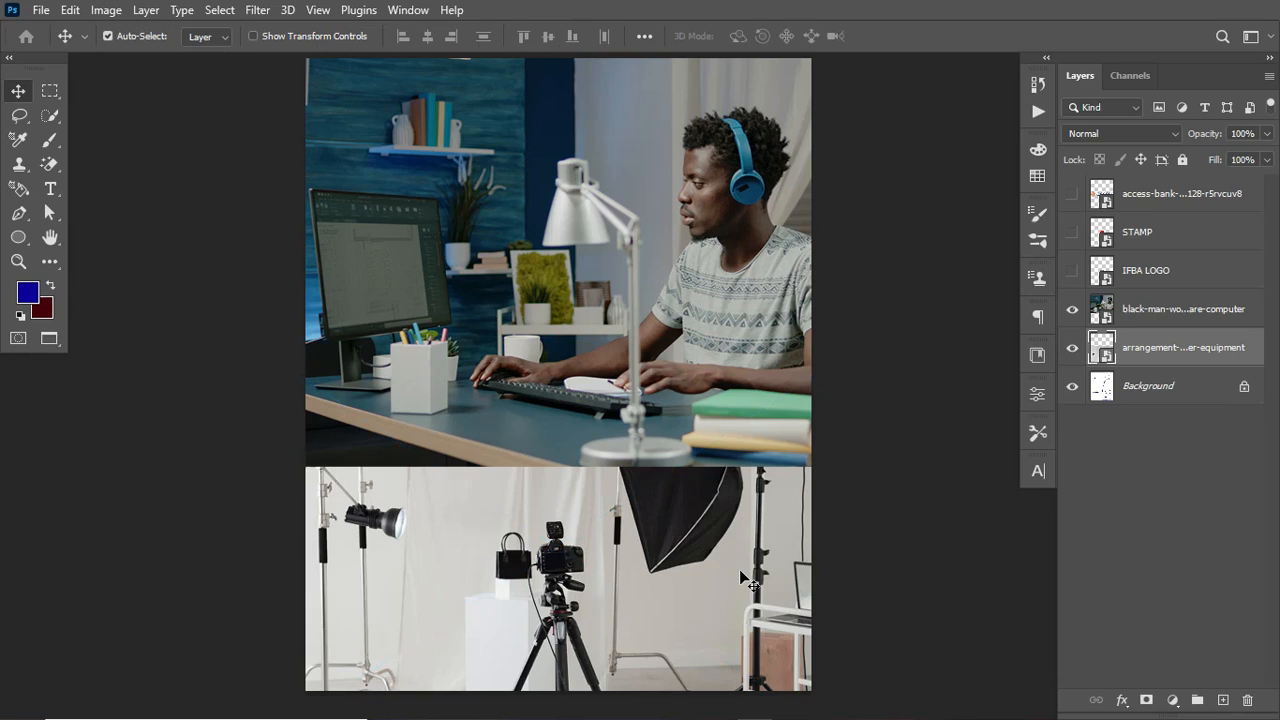
Step: Enlarge the arrangement-equipment photo to about 124% in the lower part, temporarily raising its layer above the man-at-computer photo
drag(1195, 347, 1186, 300)
key(ctrl+t)
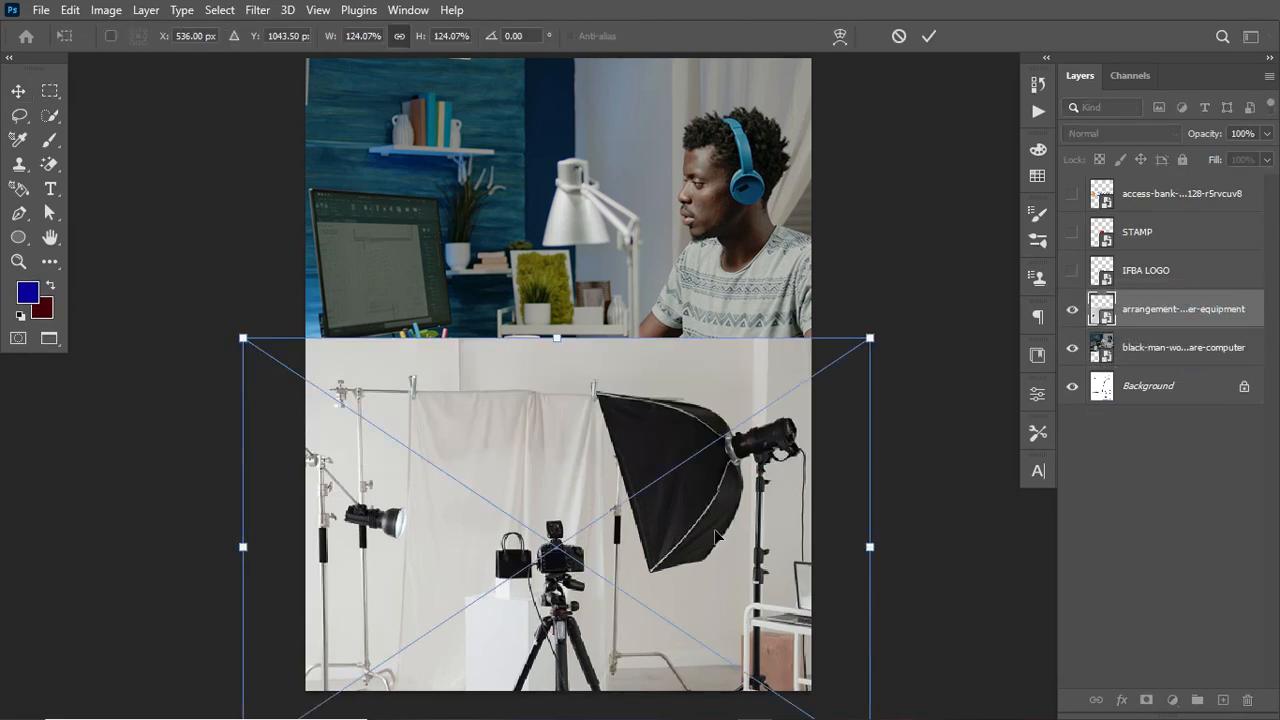
drag(694, 517, 710, 612)
key(Return)
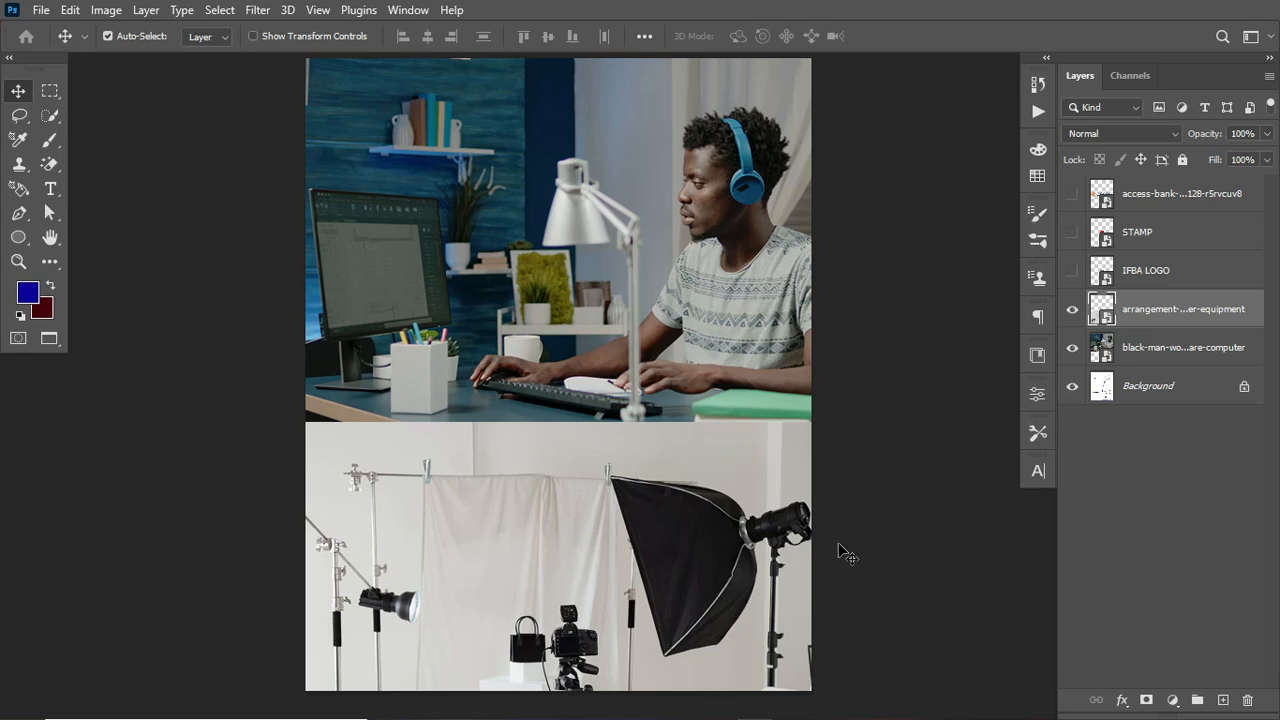
drag(1190, 315, 1180, 366)
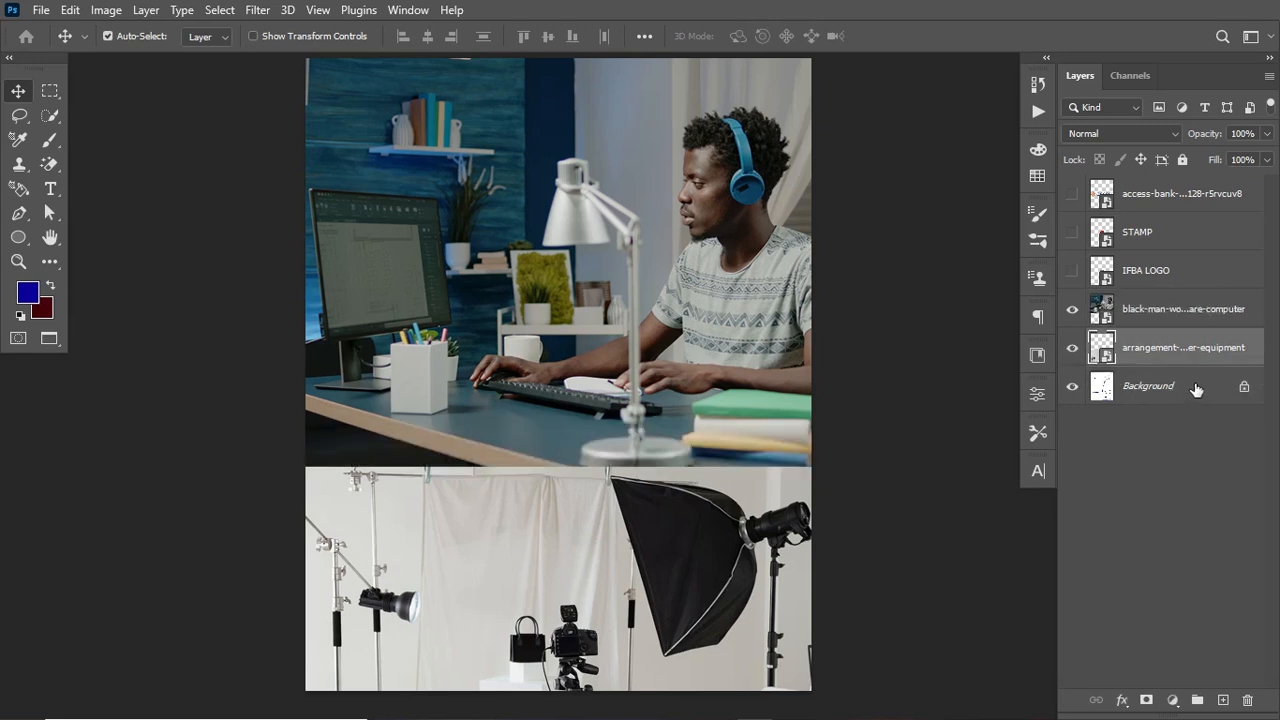
Step: Add a Solid Color fill layer above Background using the dark red #67001d swatch from the SKILL swatch group
click(1186, 389)
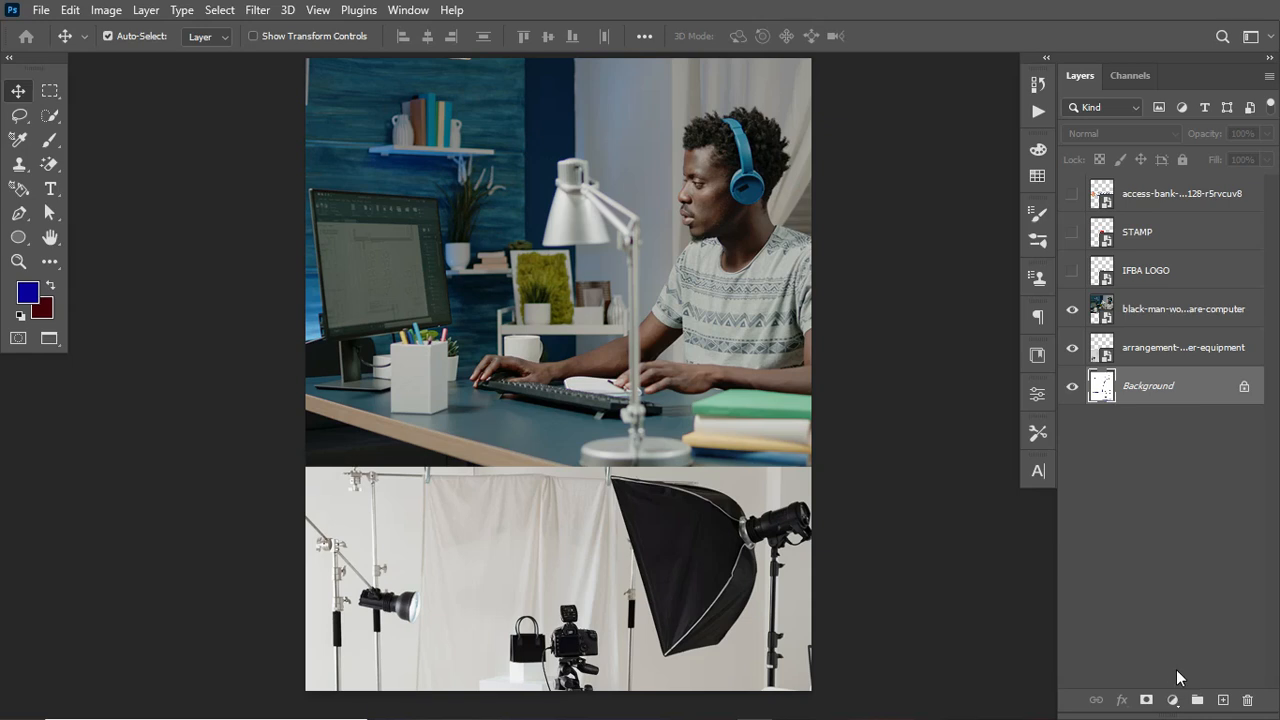
click(1037, 177)
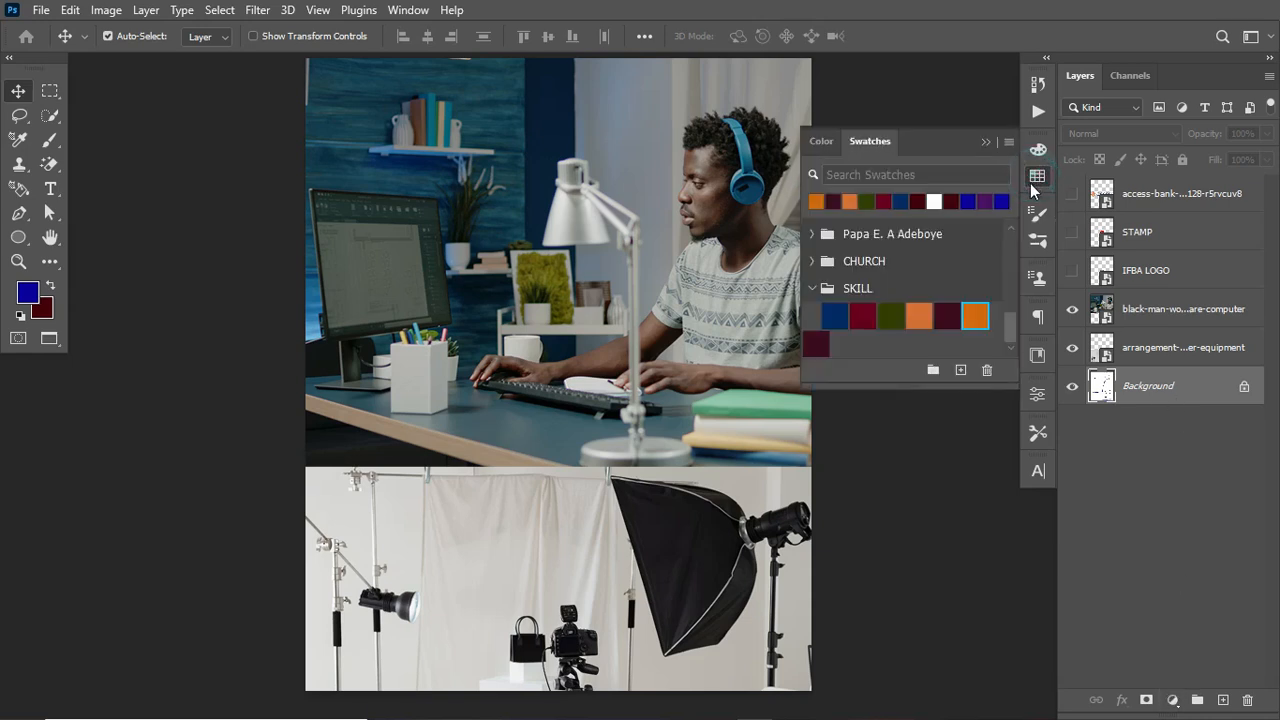
click(1172, 700)
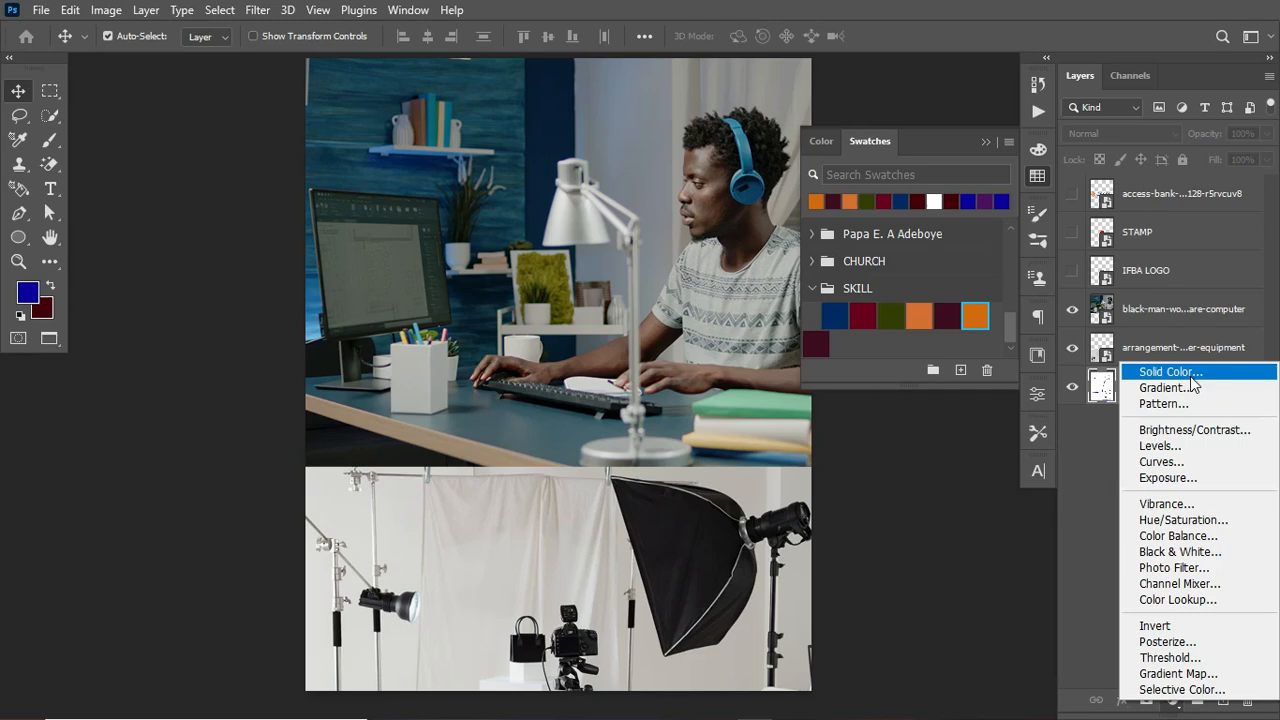
click(1170, 373)
drag(766, 278, 604, 284)
click(866, 317)
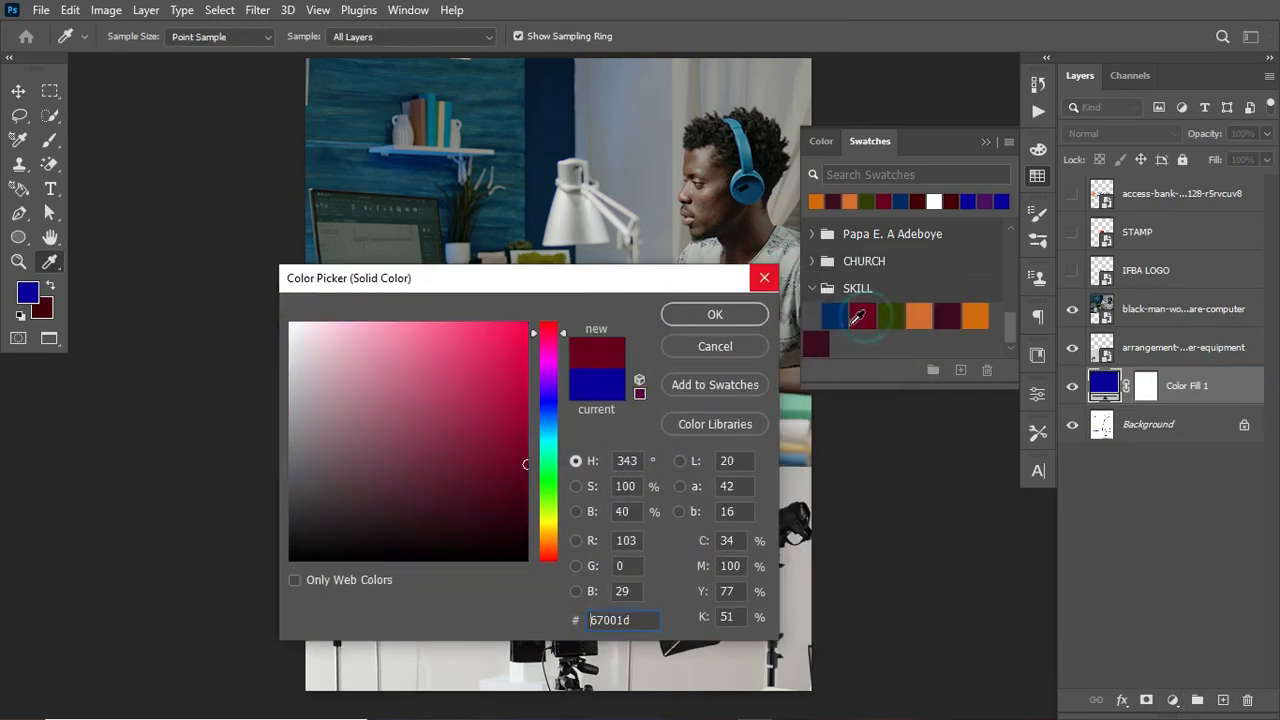
click(715, 315)
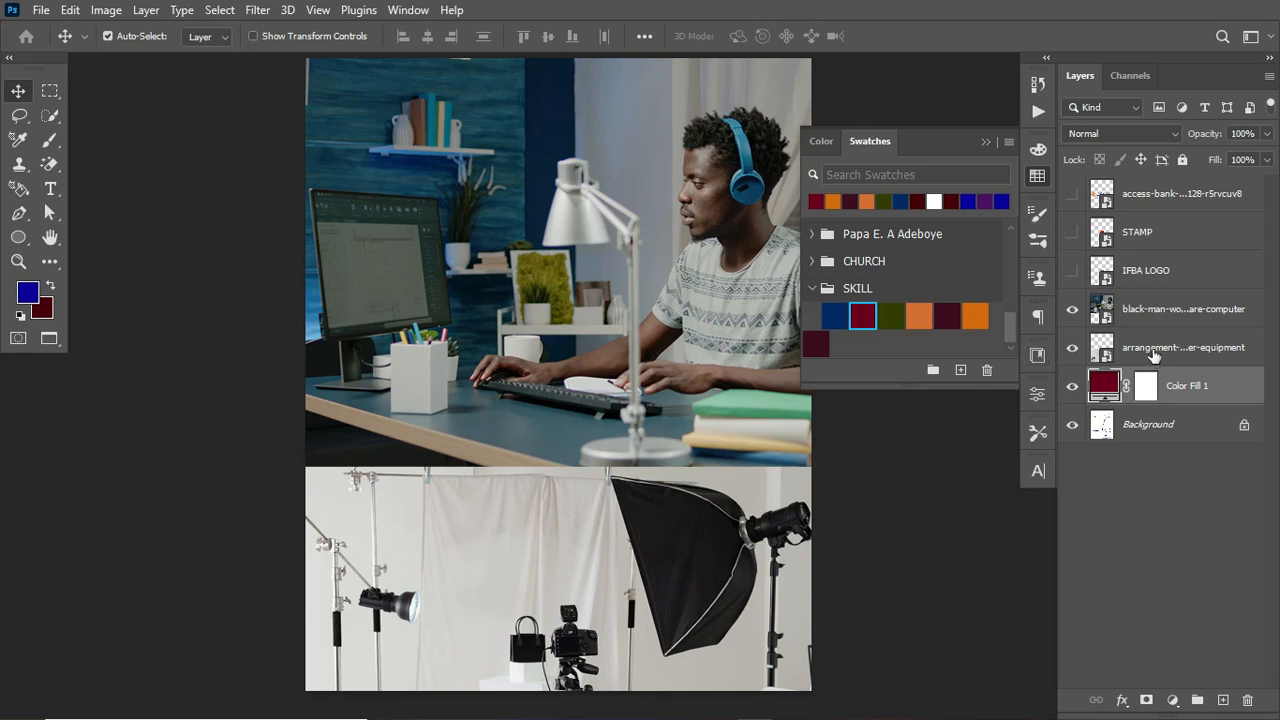
Step: Hide the man-at-computer photo and set the arrangement-equipment photo's opacity to 12%
click(1071, 311)
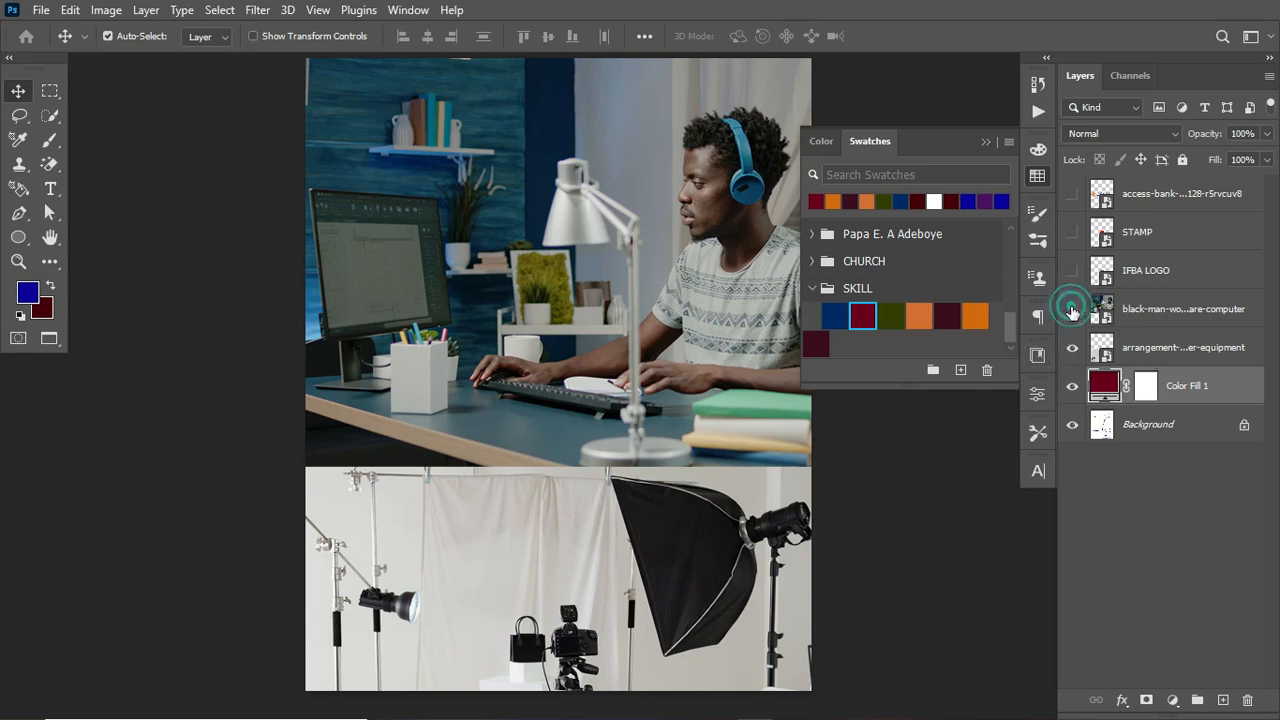
click(1071, 347)
click(1071, 347)
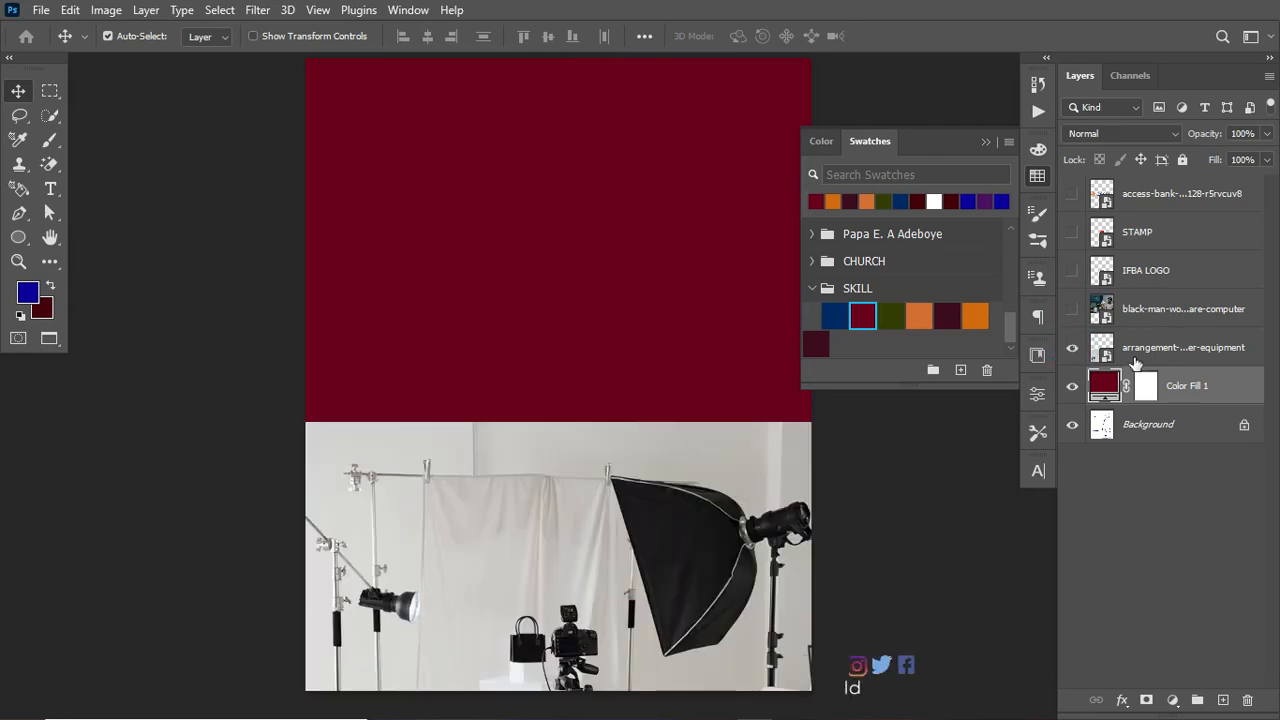
click(1170, 345)
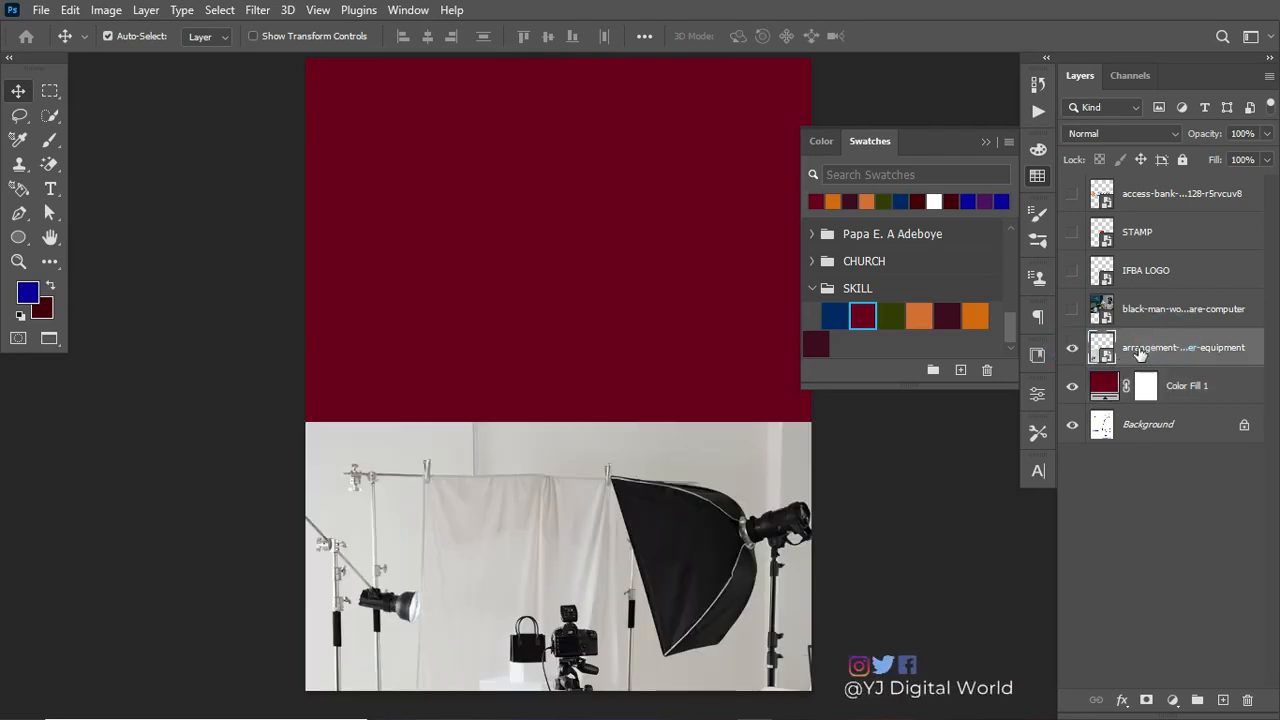
click(1243, 134)
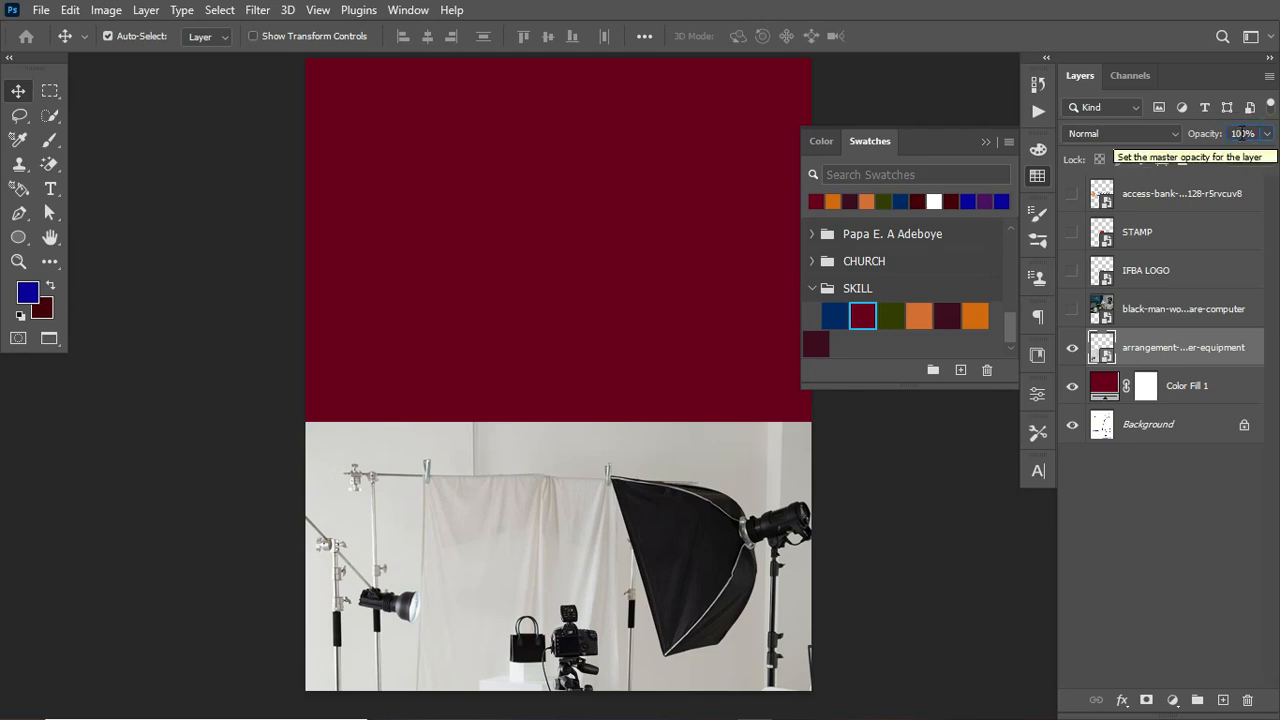
text(10)
key(Return)
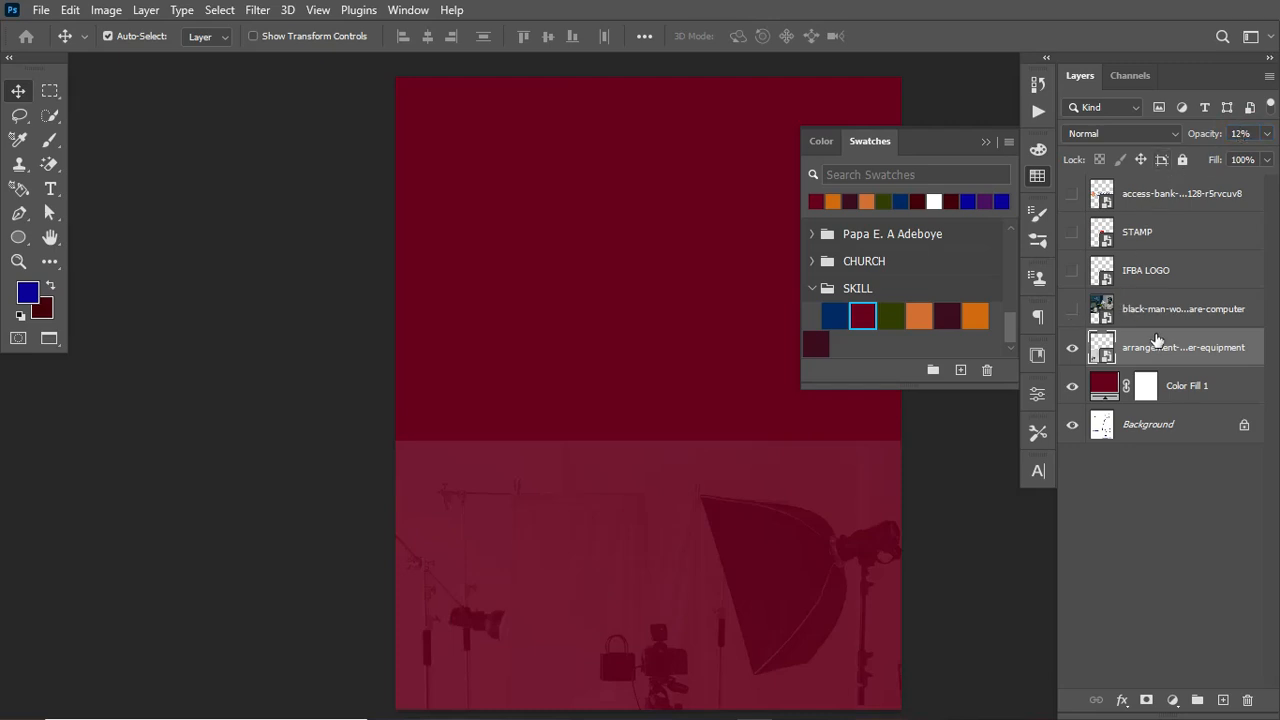
Step: Show the man-at-computer photo and add a Solid Color fill layer above it using the navy #012a68 swatch
click(1072, 309)
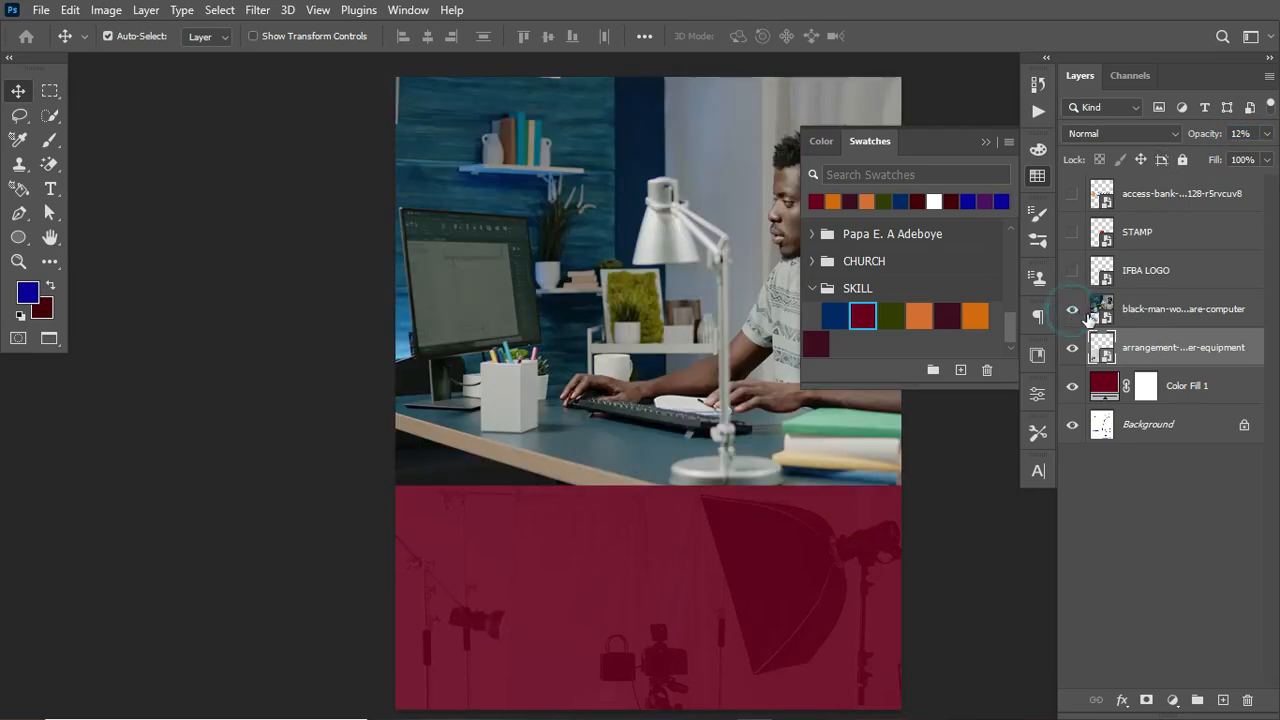
click(1152, 318)
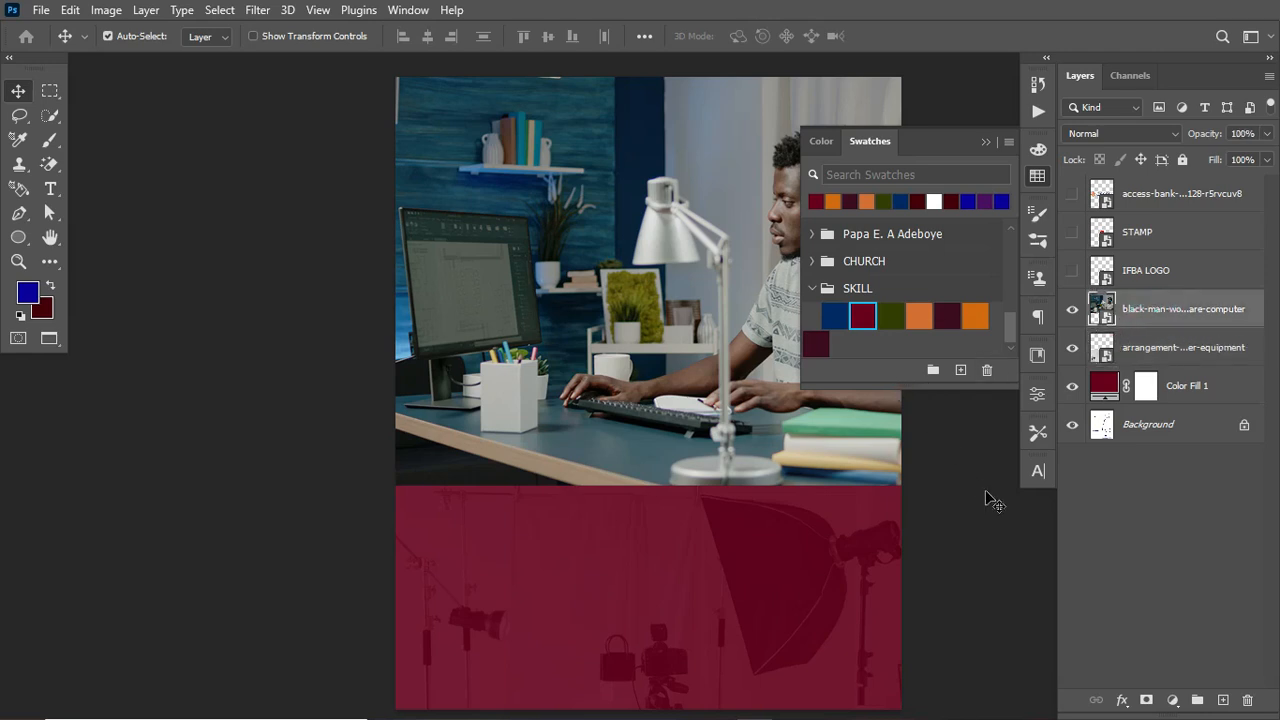
click(1173, 700)
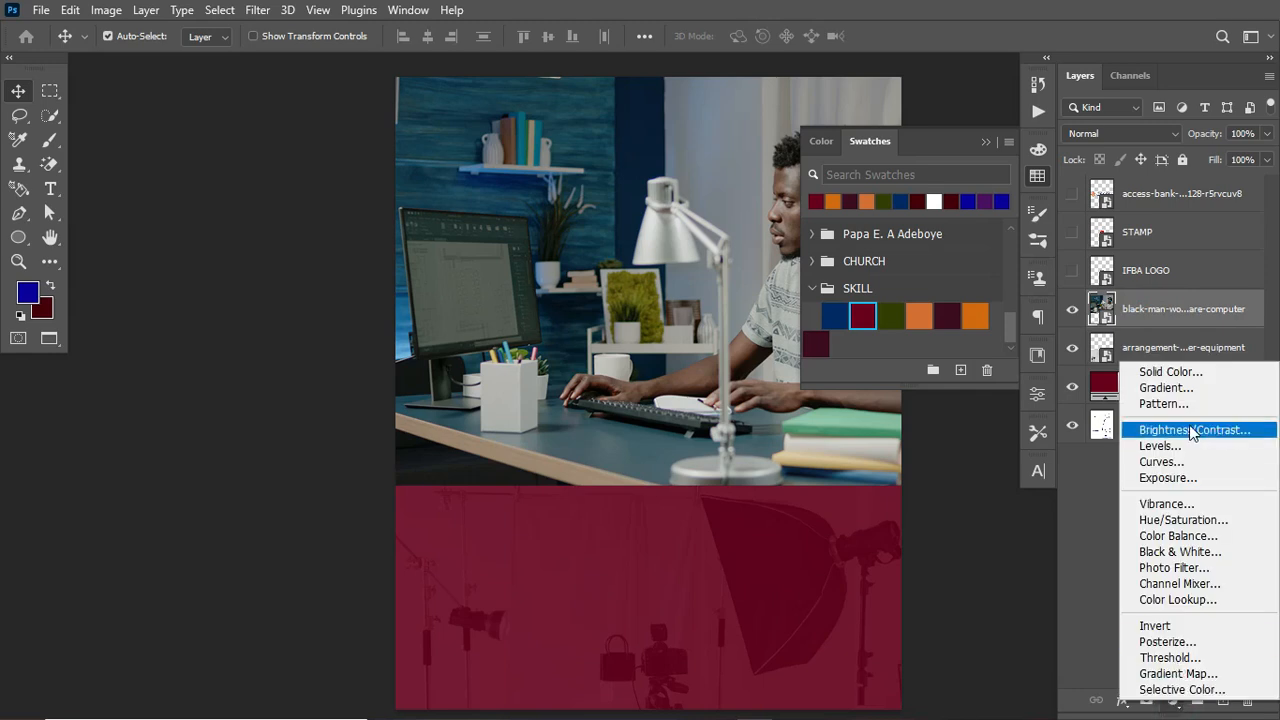
click(1160, 371)
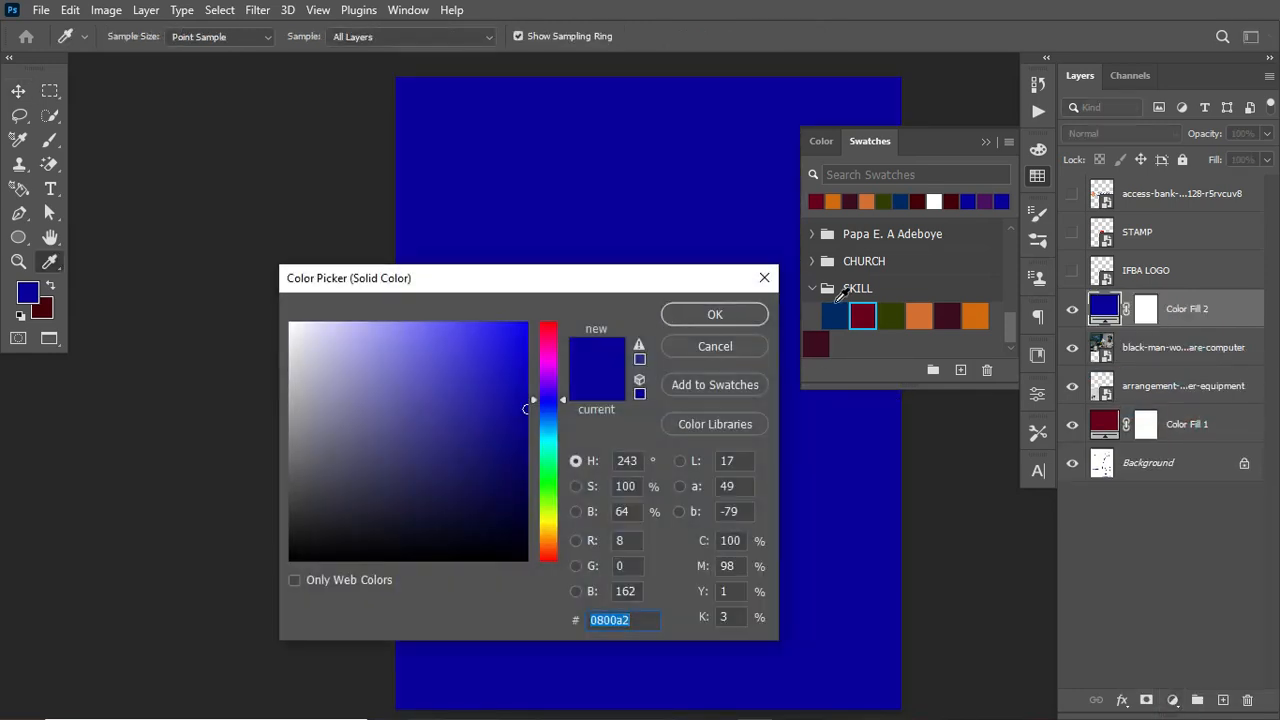
click(835, 316)
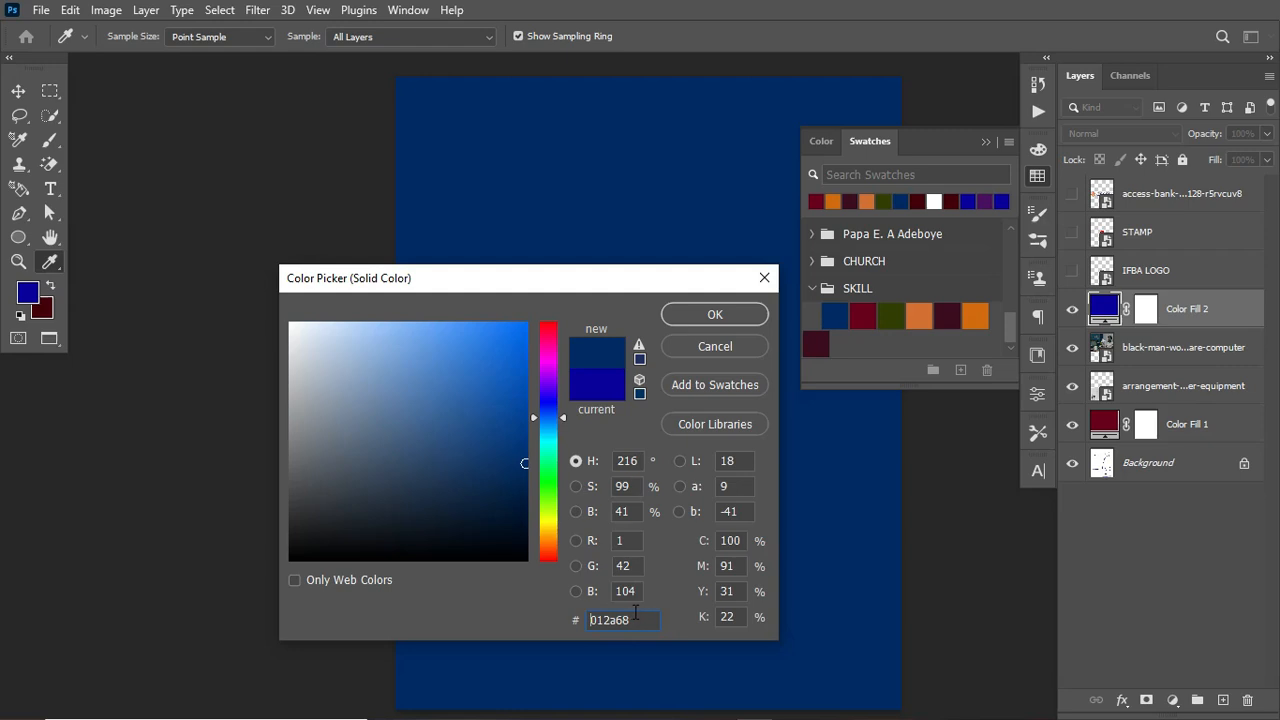
click(714, 318)
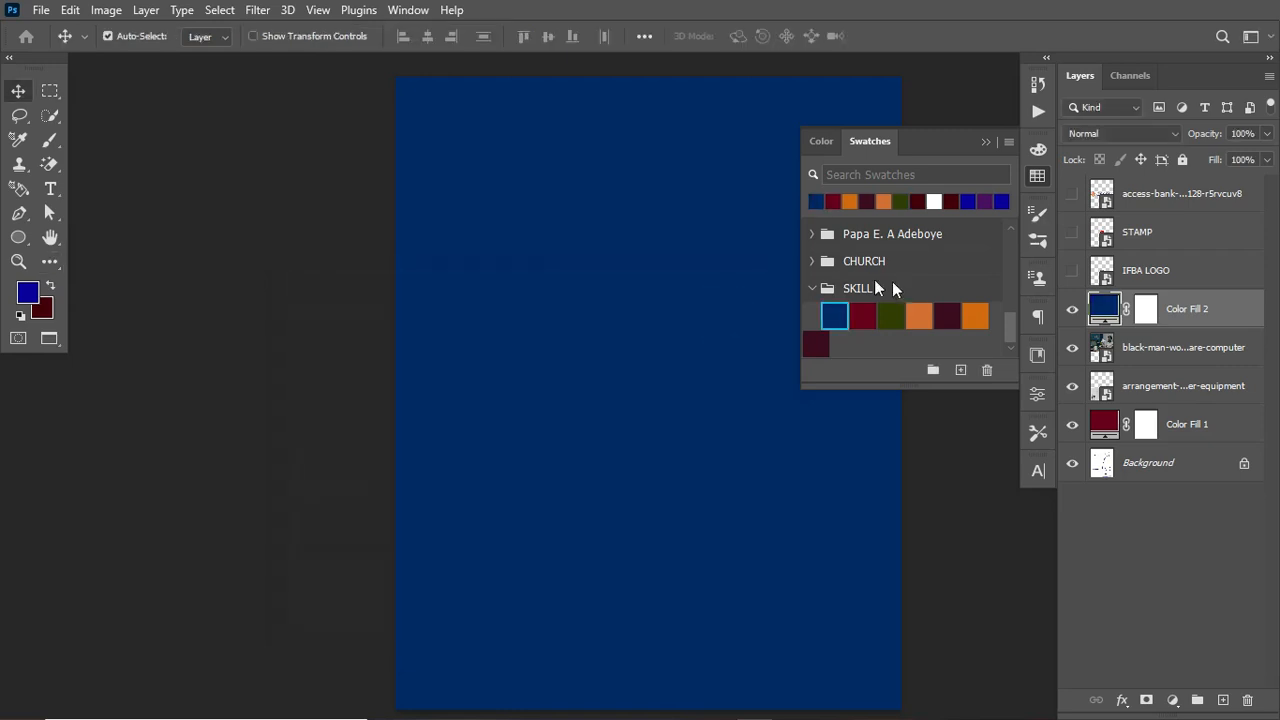
Step: Set the navy fill layer's blend mode to Overlay and collapse the Swatches panel
click(1140, 133)
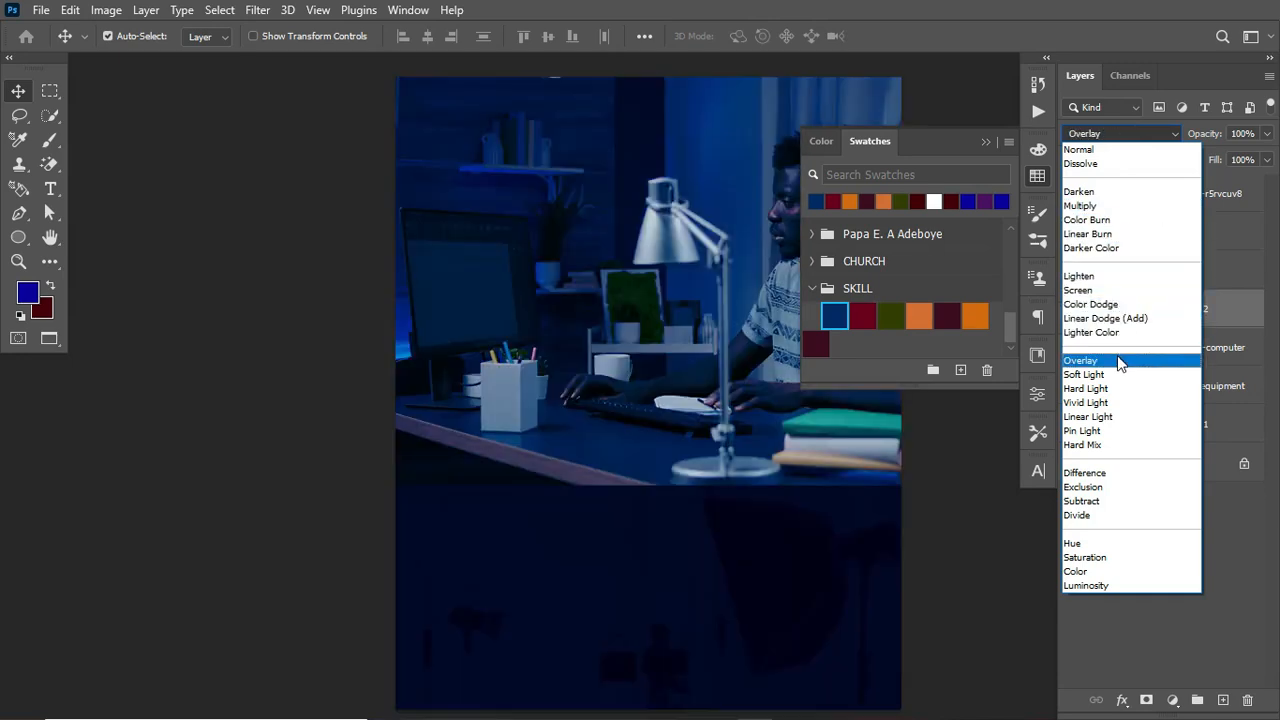
click(1117, 360)
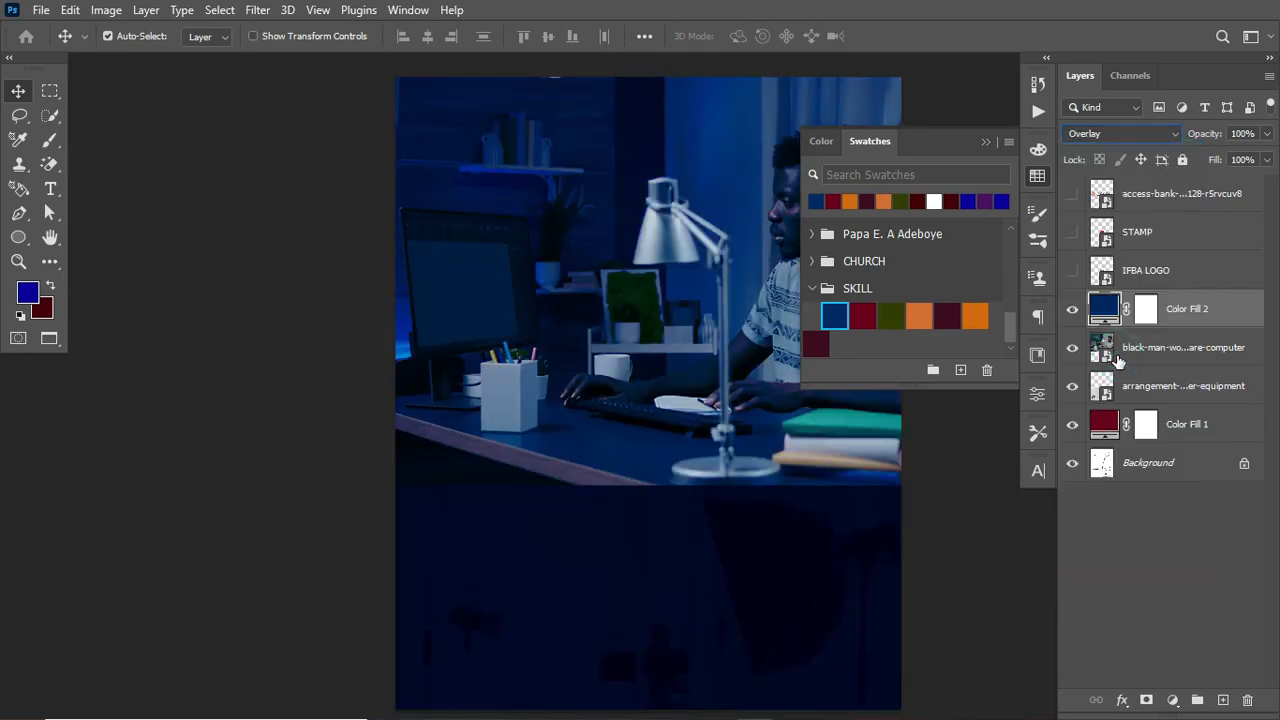
click(984, 140)
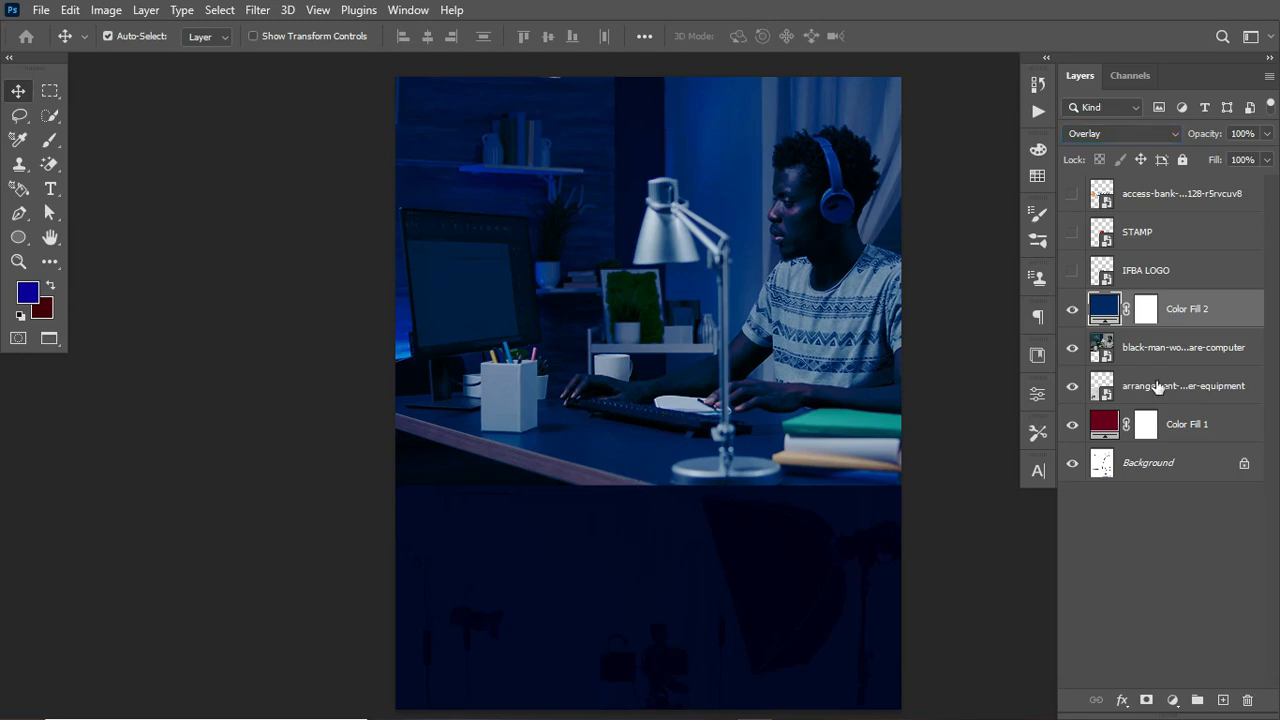
Step: Add a layer mask to the man-at-computer photo layer
click(1133, 349)
click(1071, 349)
click(1071, 349)
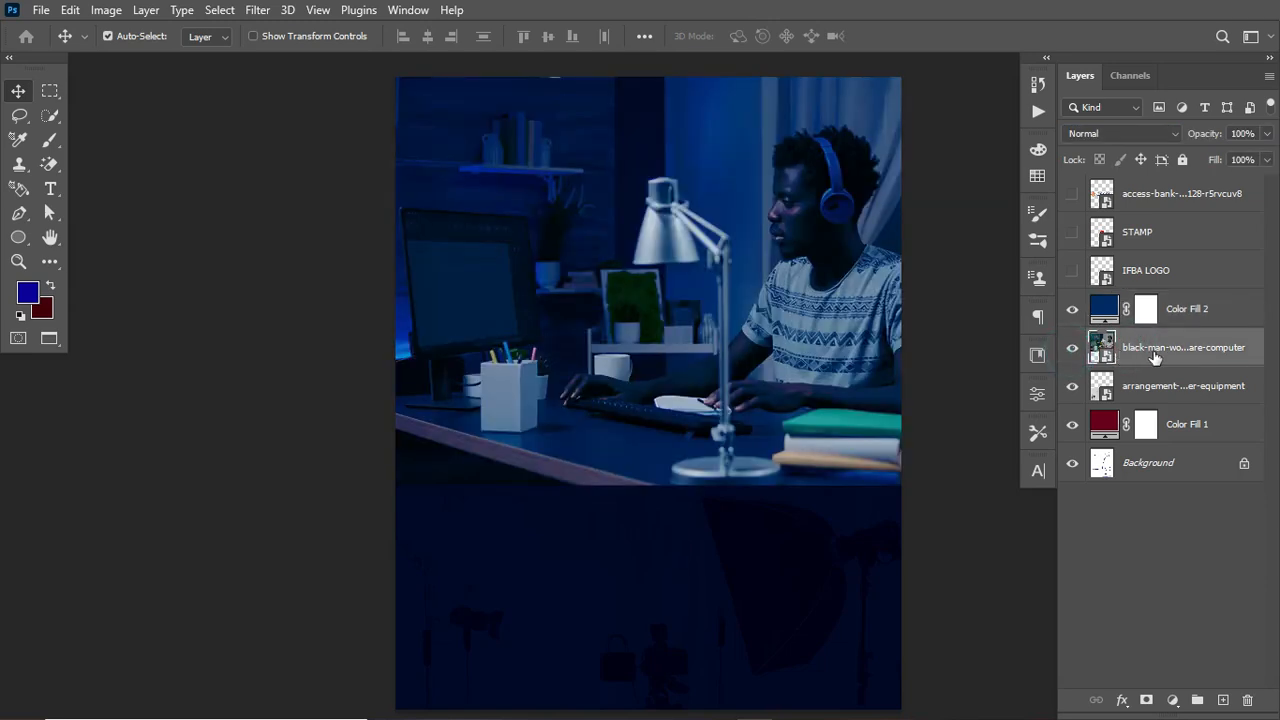
click(1147, 701)
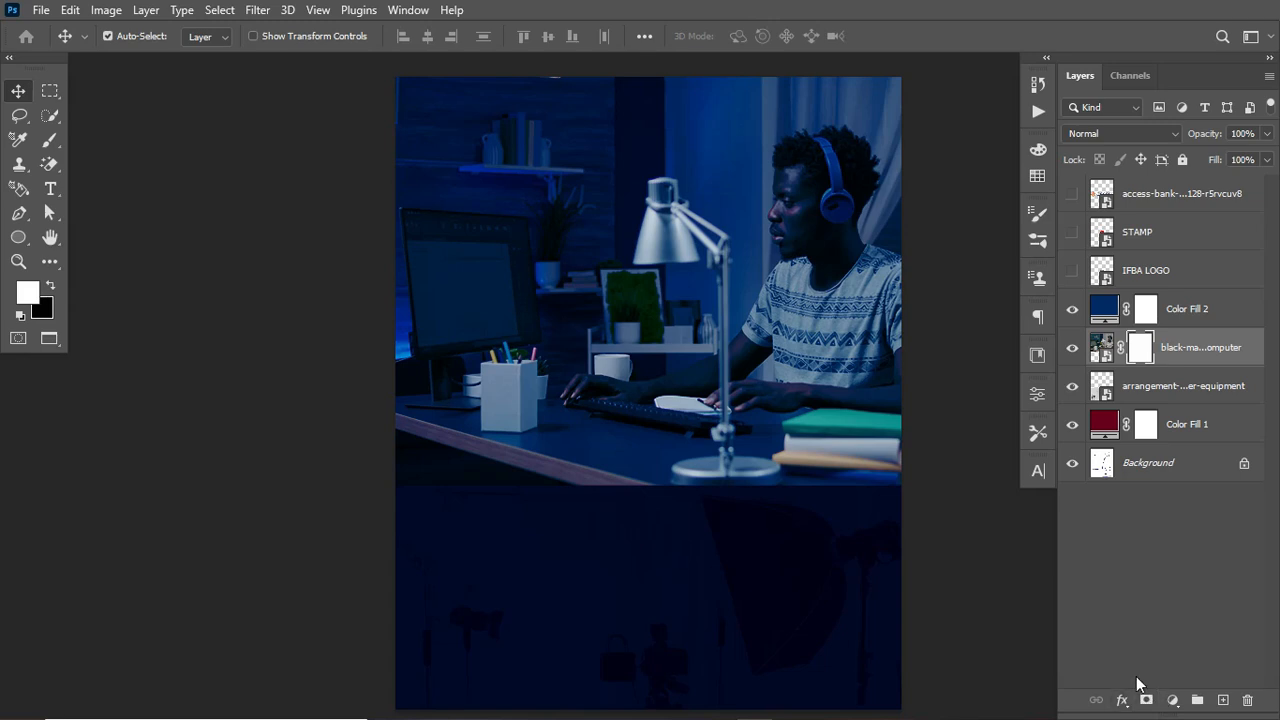
Step: Draw a black-to-white linear gradient upward on the photo's mask so its lower edge fades into the background
key(g)
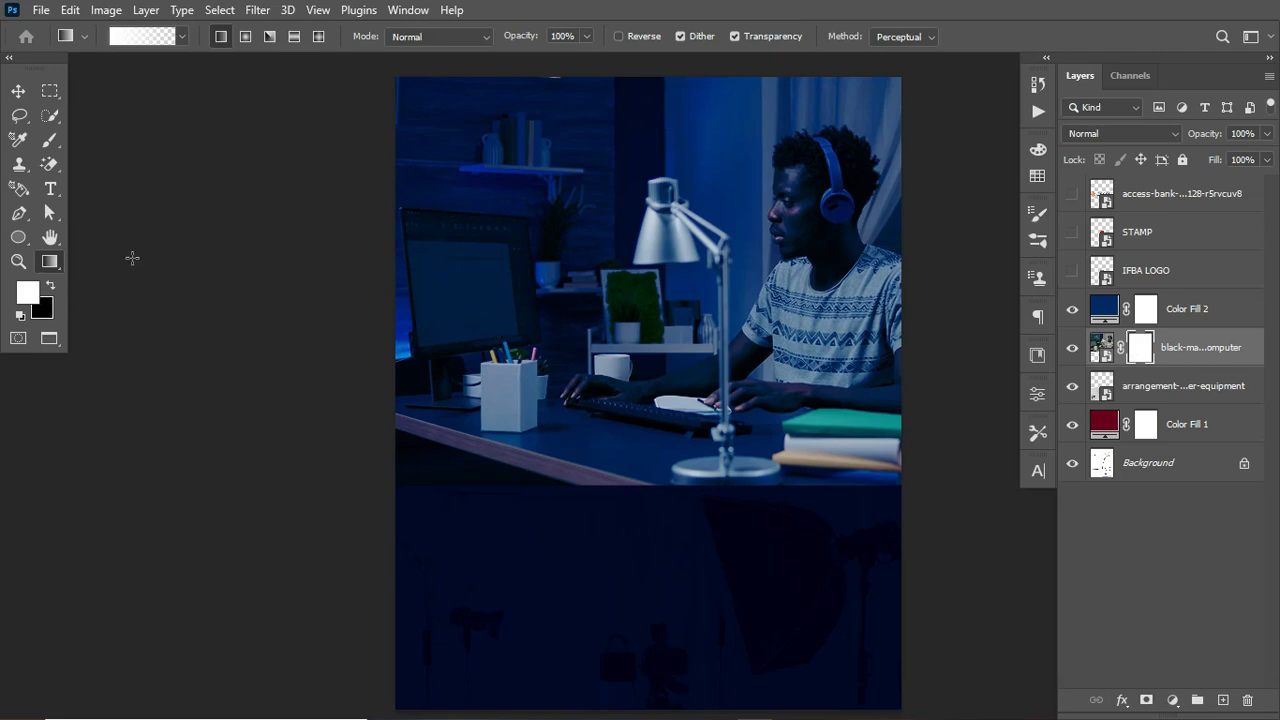
click(50, 286)
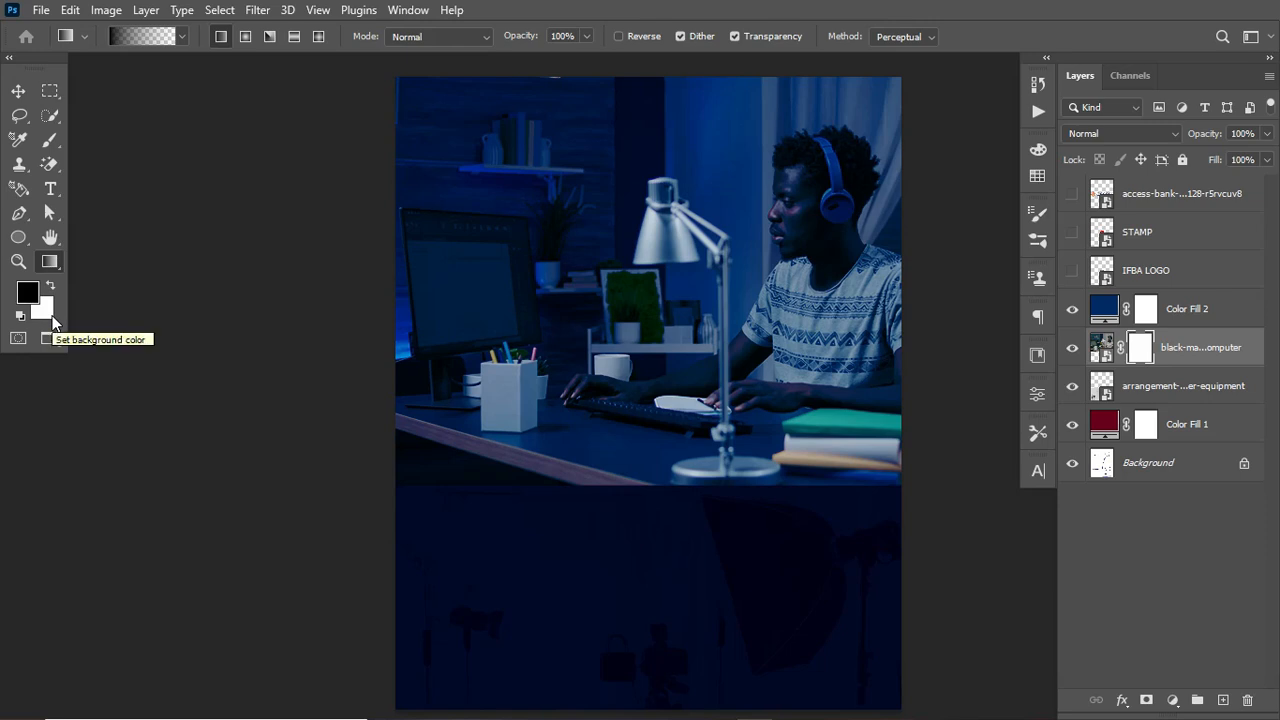
key(x)
key(x)
key(x)
key(x)
key(x)
key(x)
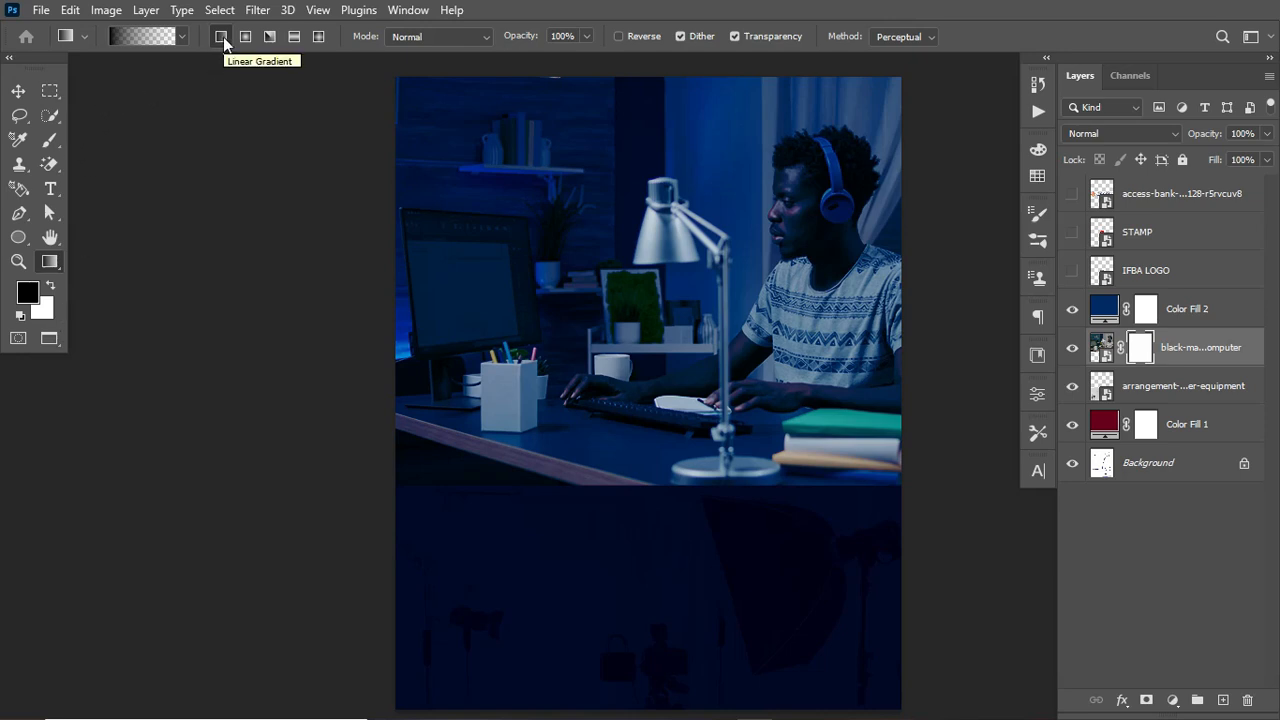
drag(654, 476, 655, 350)
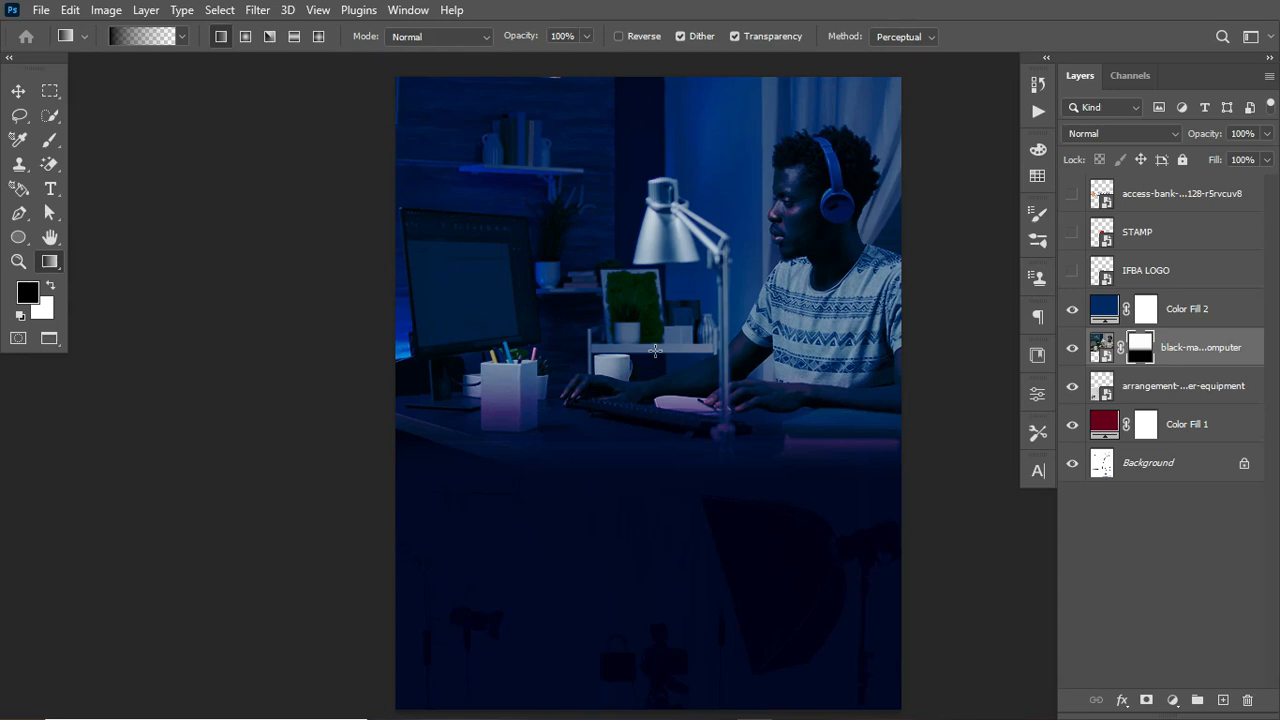
key(ctrl+z)
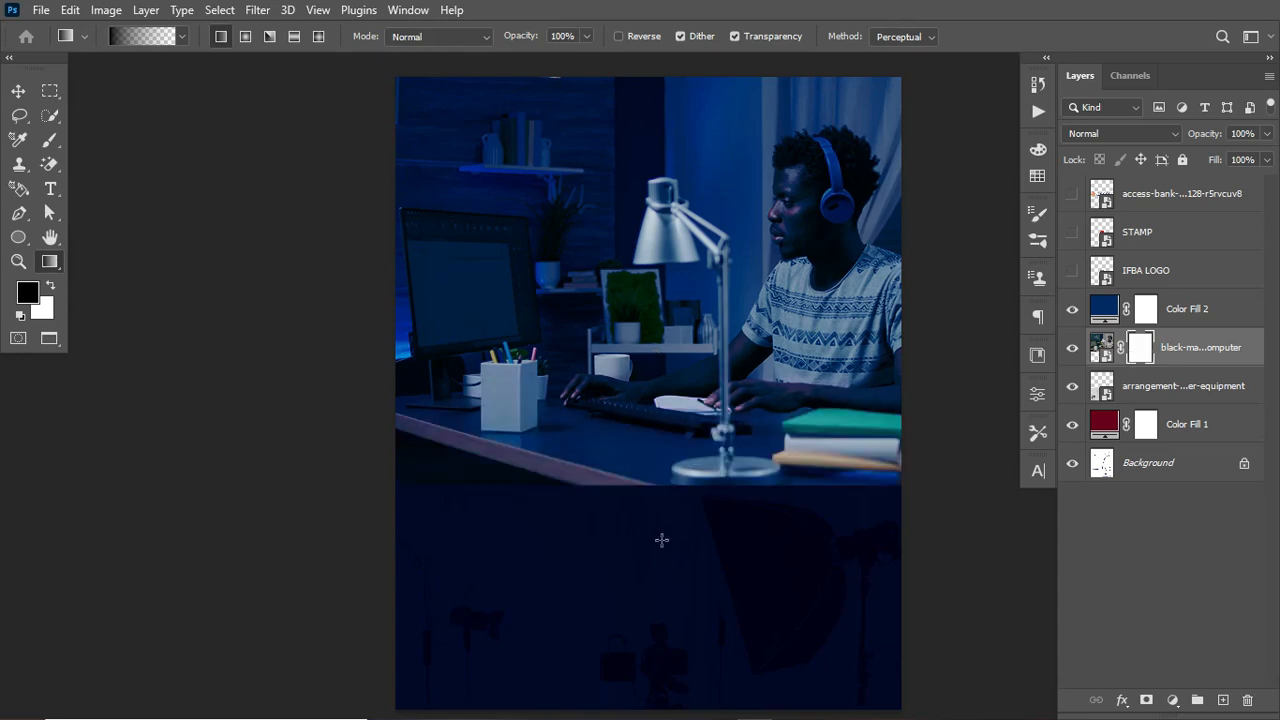
drag(646, 503, 655, 283)
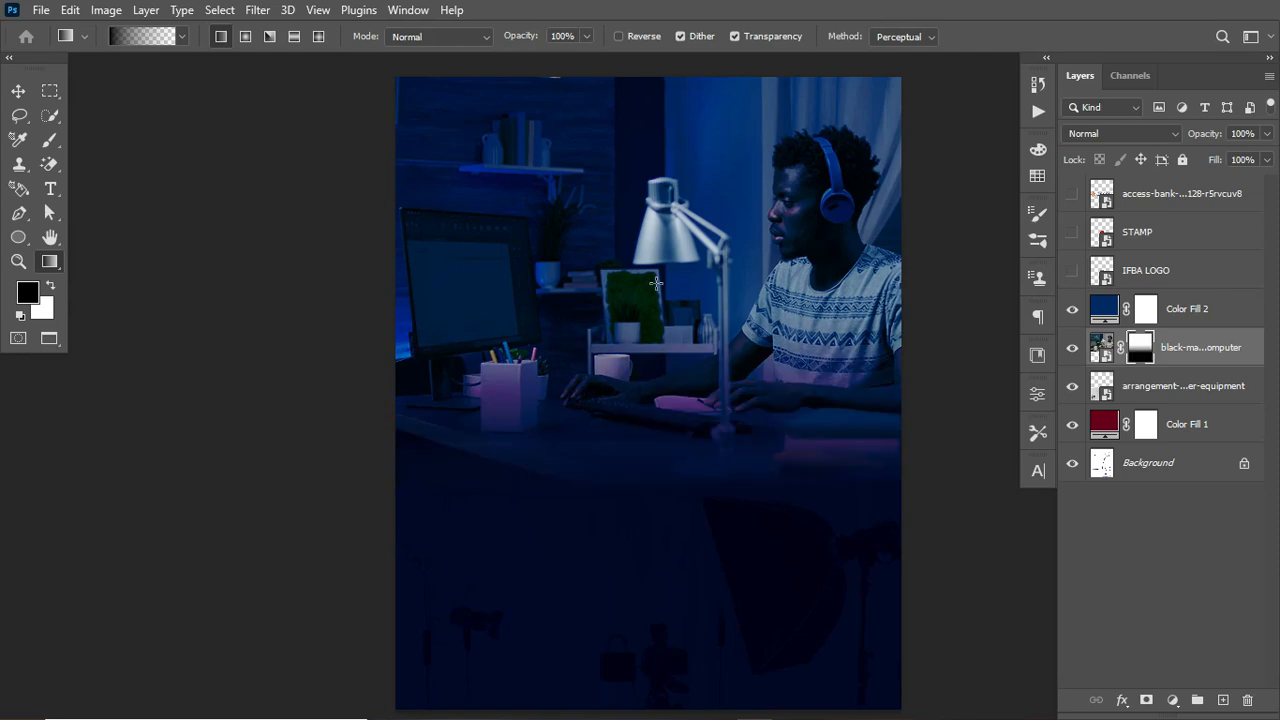
key(ctrl+z)
drag(651, 478, 651, 350)
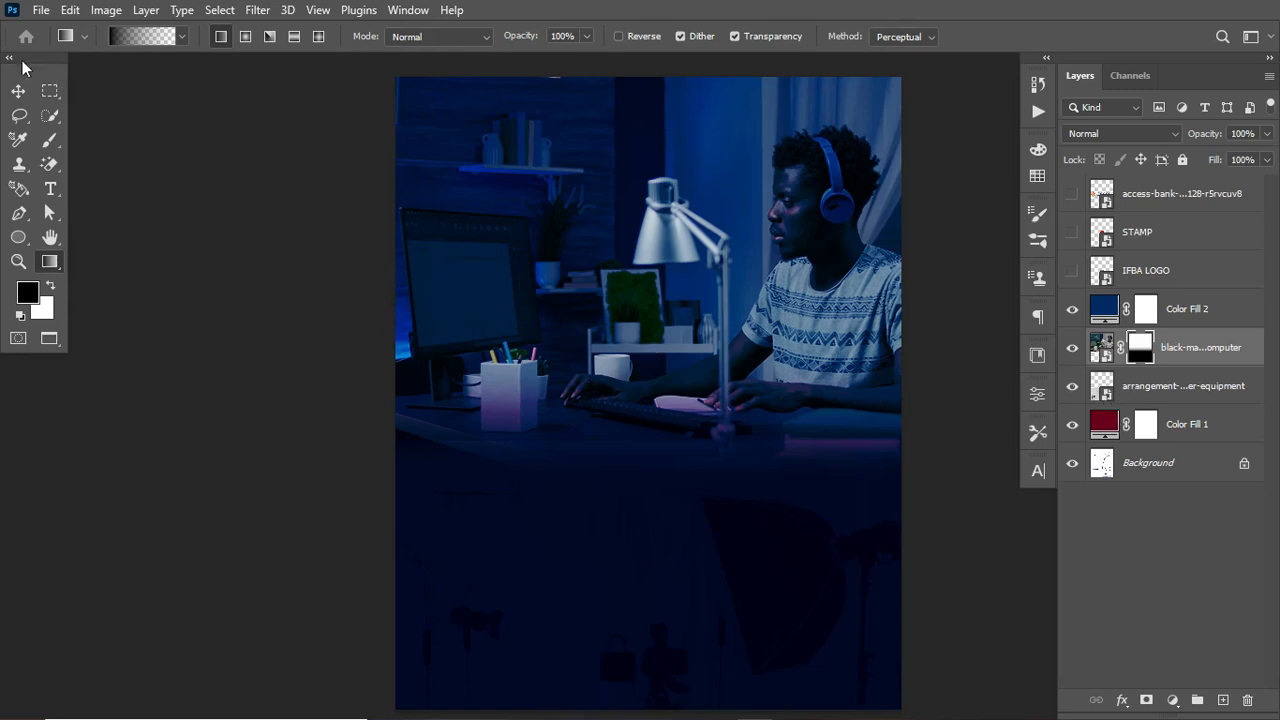
Step: Scale up and reposition the equipment photo layer with Free Transform so it covers the lower part of the canvas
click(18, 91)
click(732, 582)
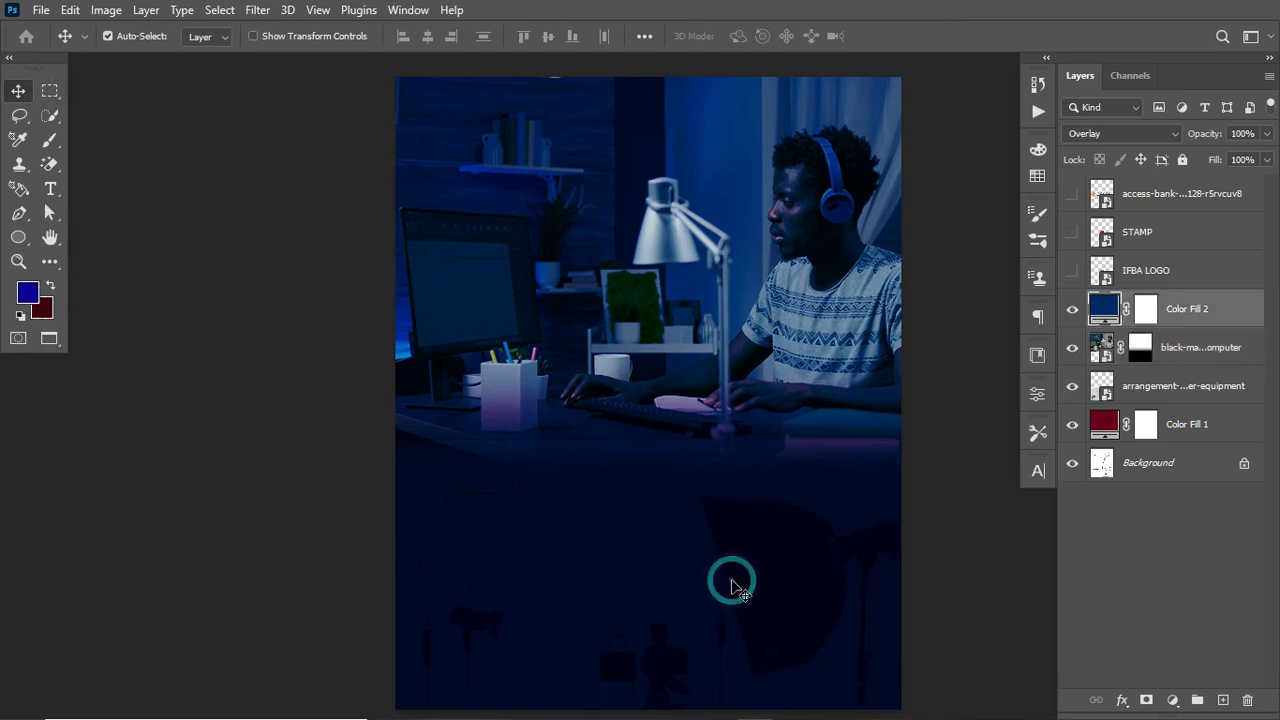
click(1155, 381)
key(ctrl)
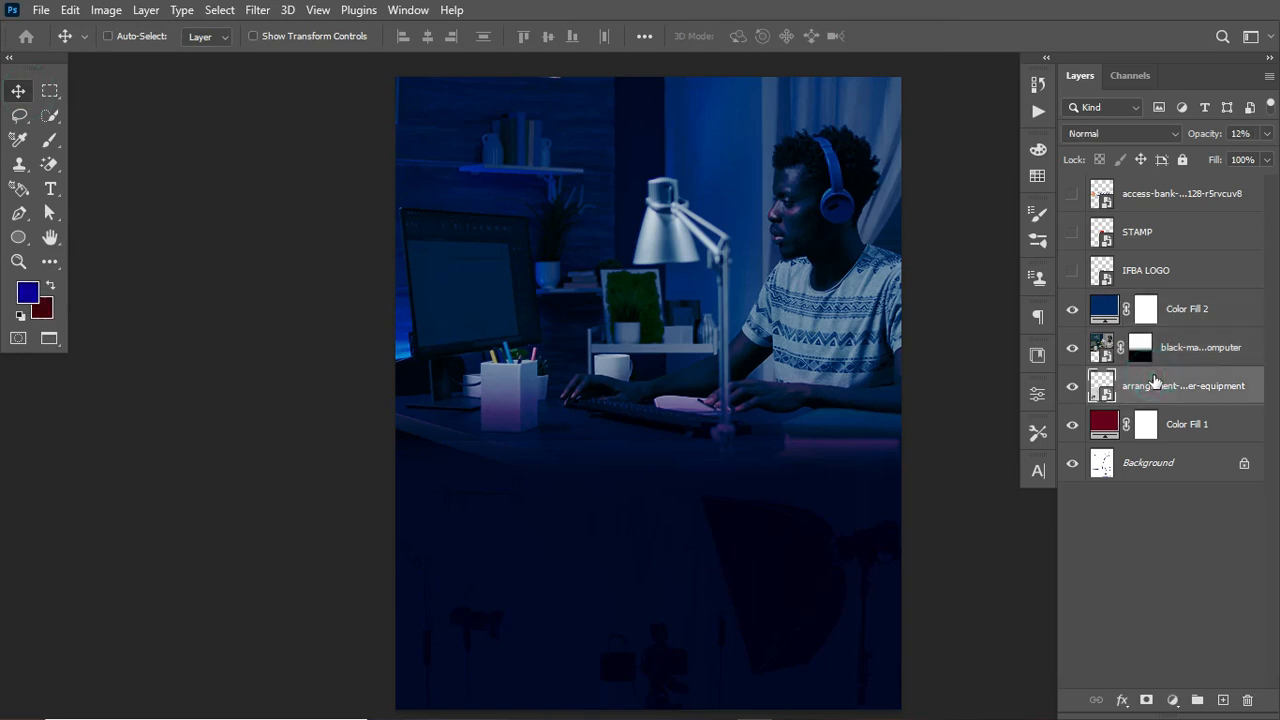
key(ctrl+t)
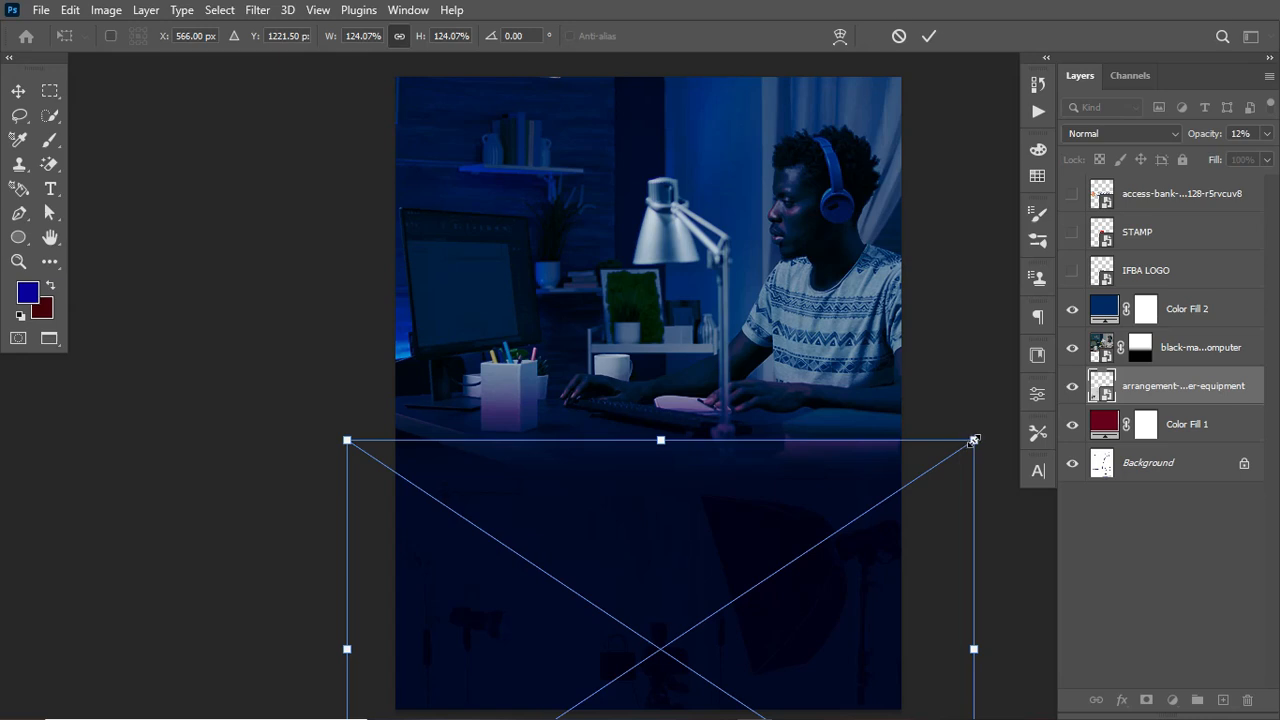
drag(742, 517, 782, 514)
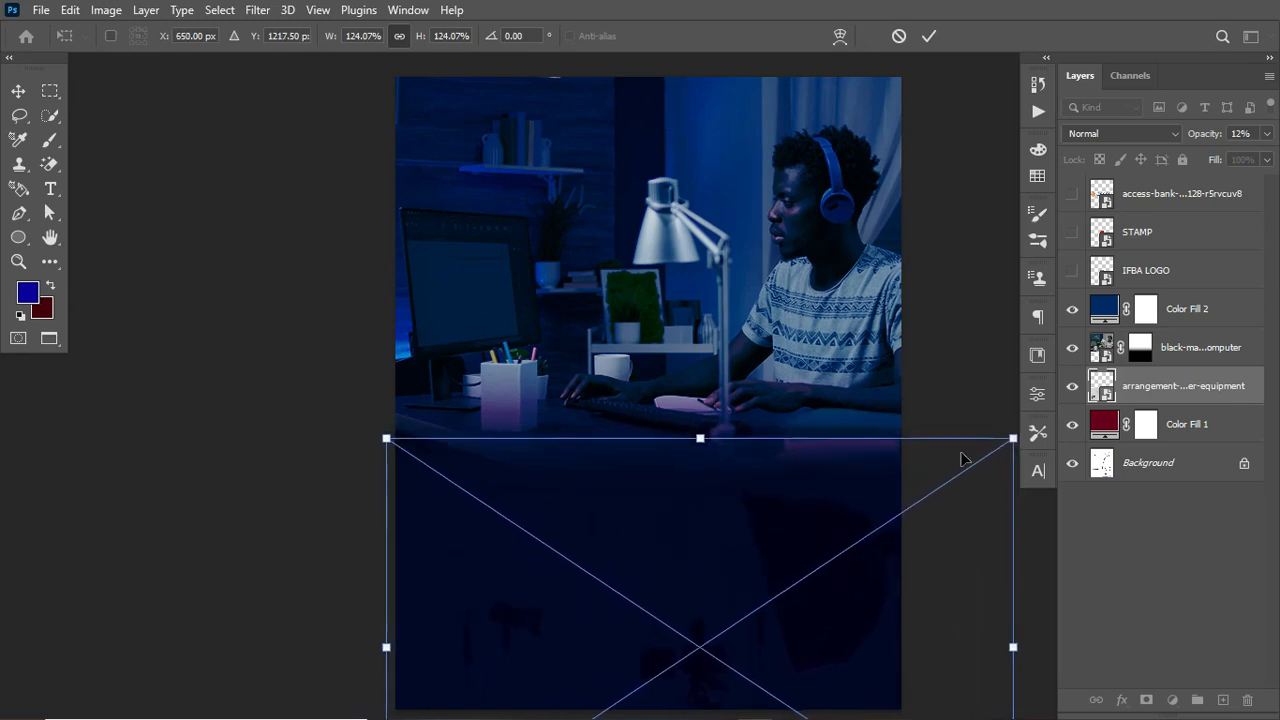
drag(1013, 437, 900, 460)
drag(754, 546, 757, 484)
key(Return)
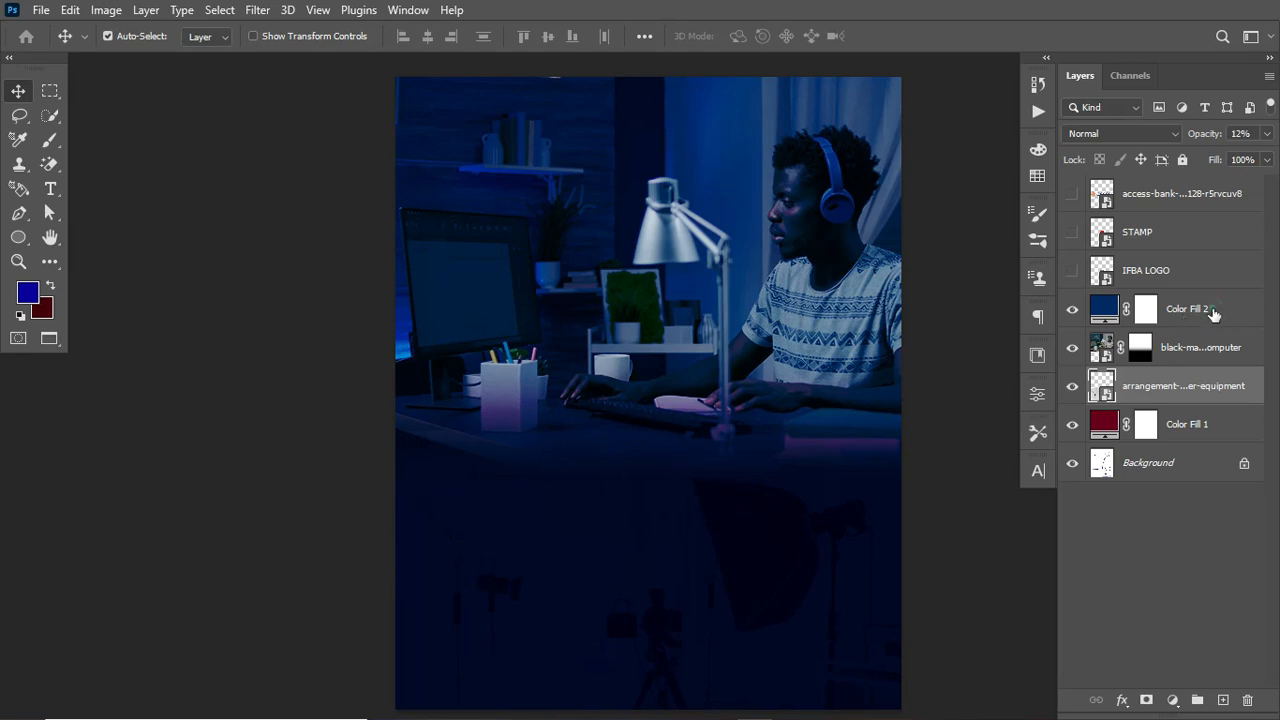
Step: Group all layers from Color Fill 2 down to Color Fill 1 and name the group BG
click(1211, 318)
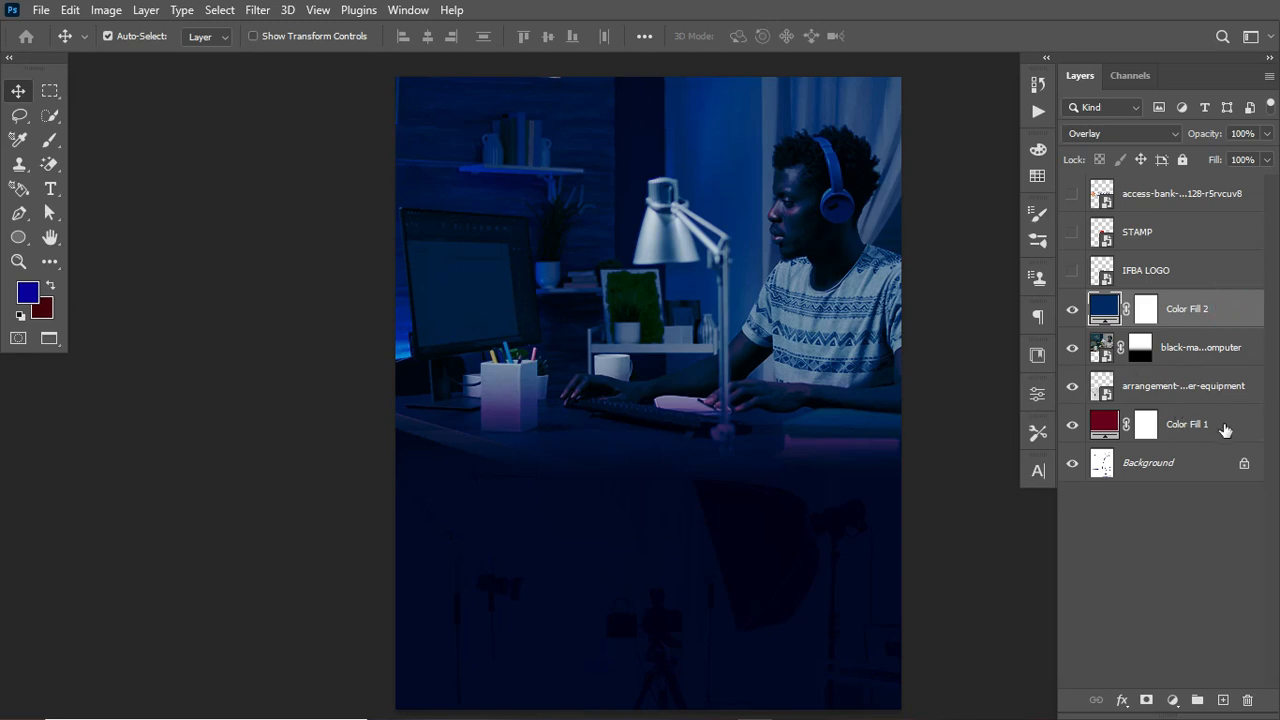
shift+click(1234, 424)
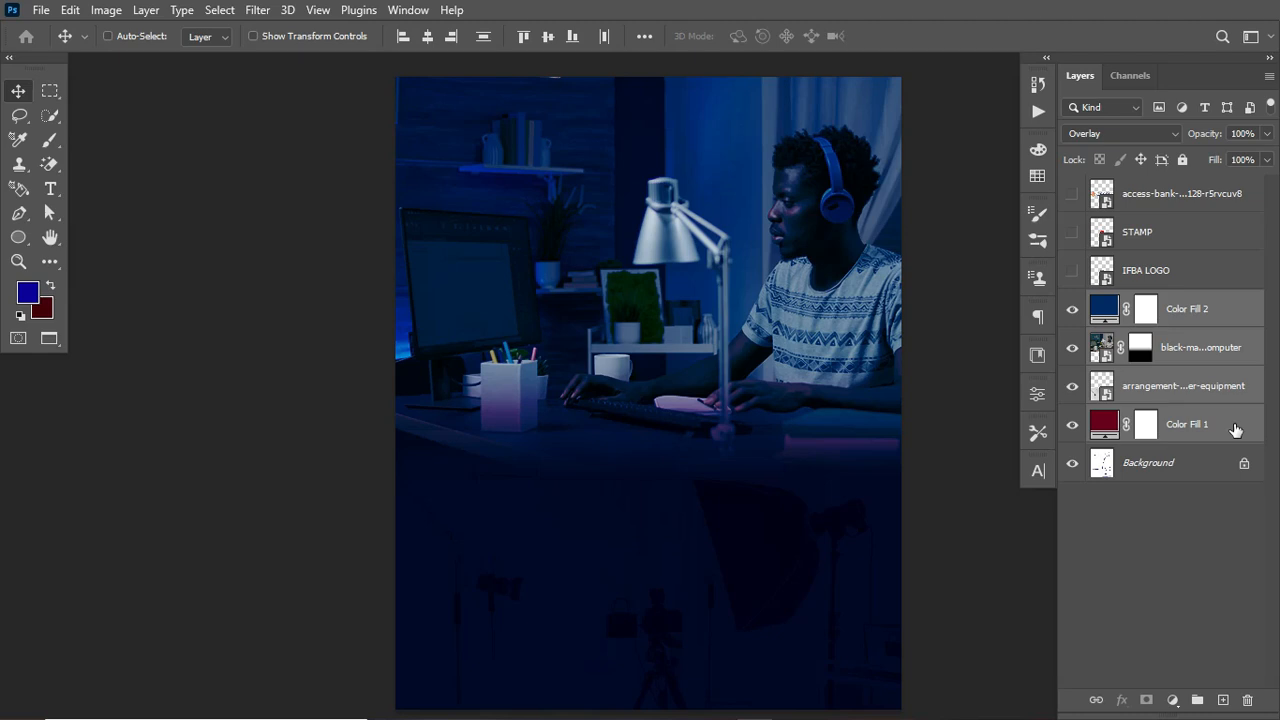
key(ctrl+g)
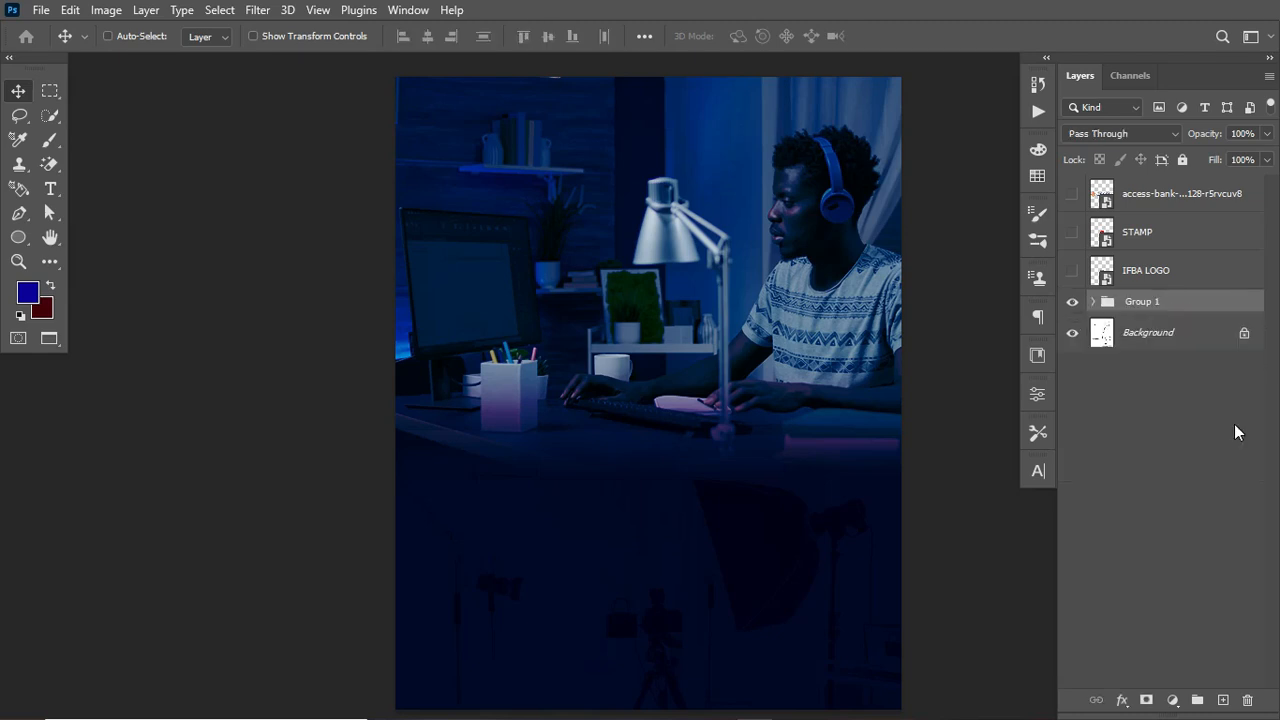
double_click(1142, 300)
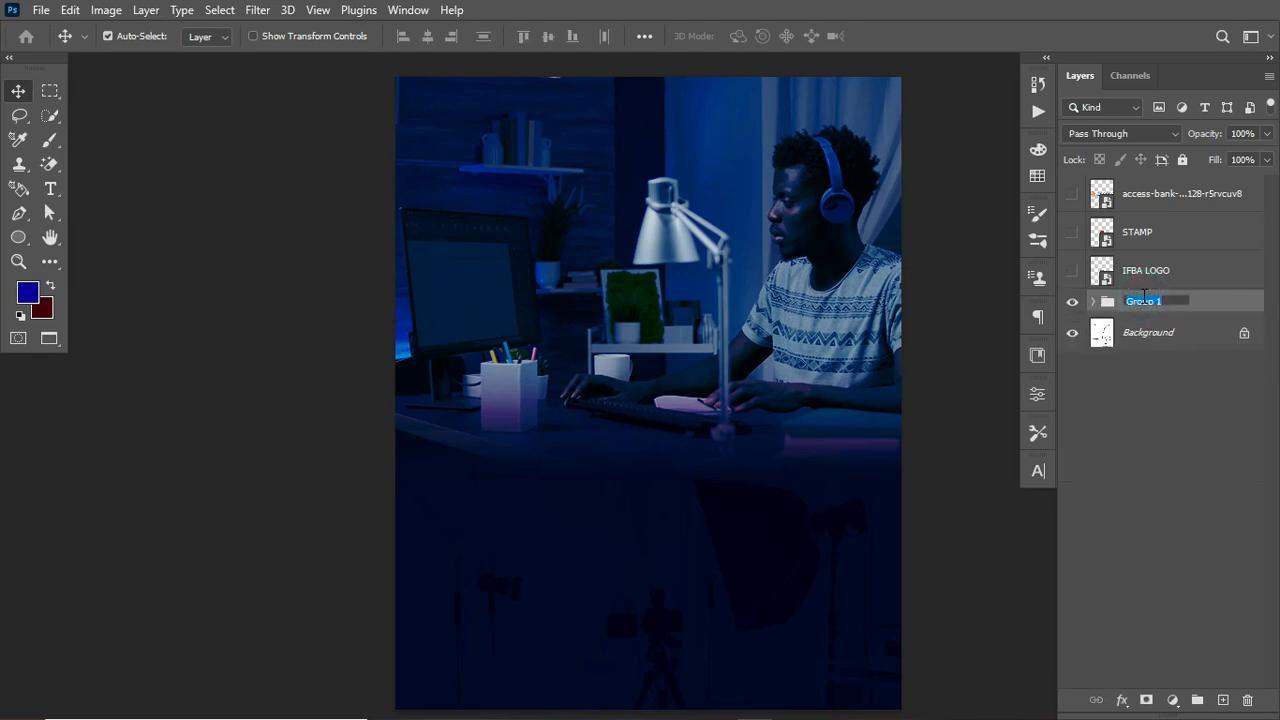
text(BG)
double_click(1136, 302)
click(1138, 304)
text(G)
key(Return)
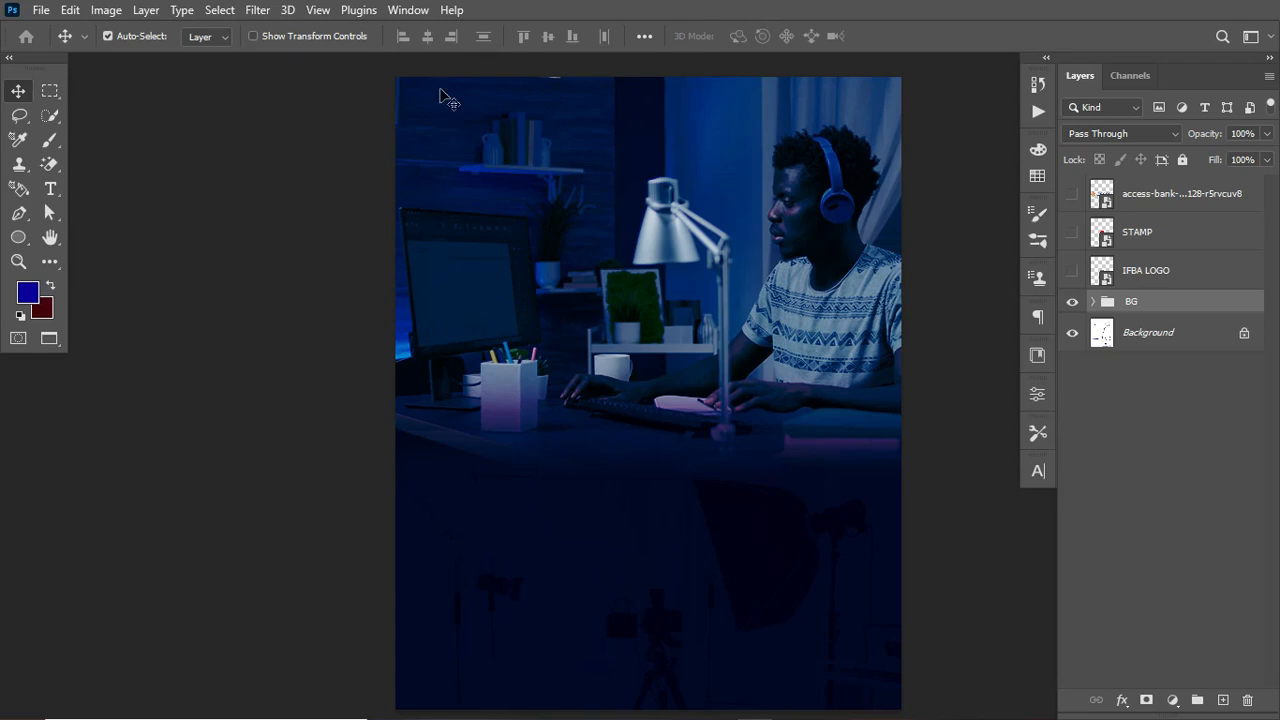
Step: Add a new guide layout with margins of 67.5 px top and bottom and 75.6 px left and right
scroll(515, 180, right, 3)
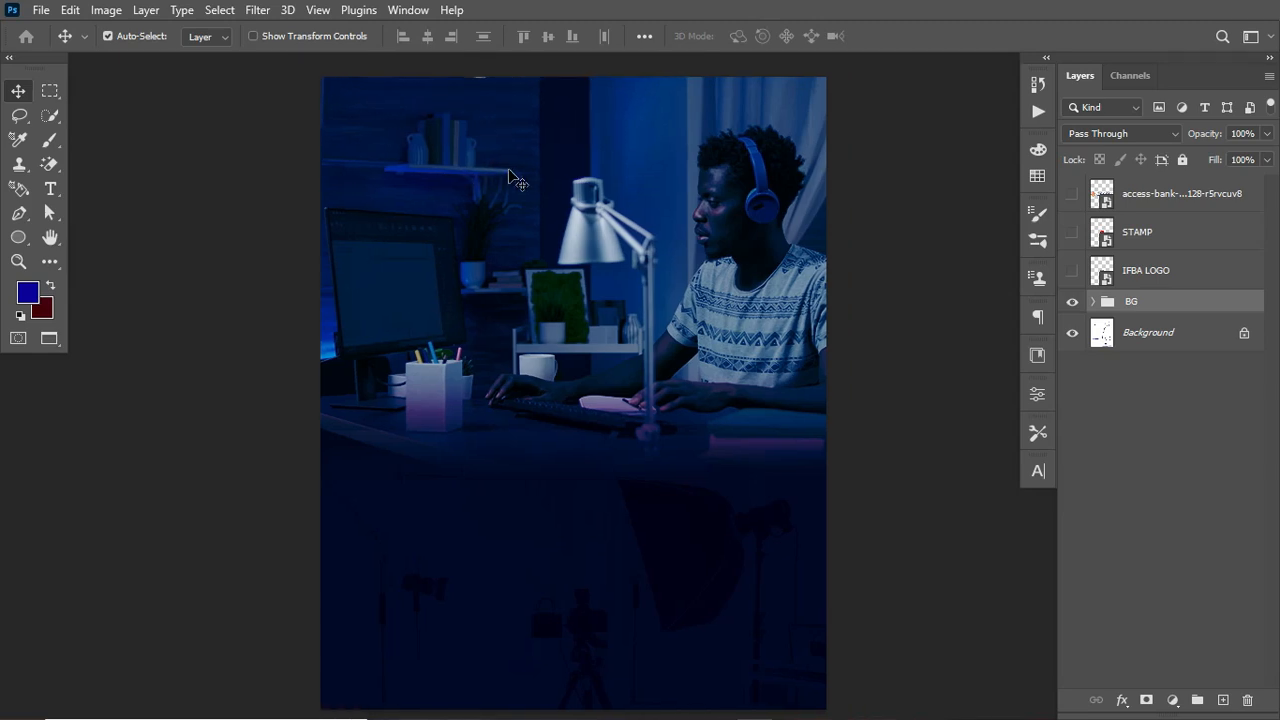
scroll(509, 170, left, 3)
scroll(509, 170, right, 3)
click(318, 10)
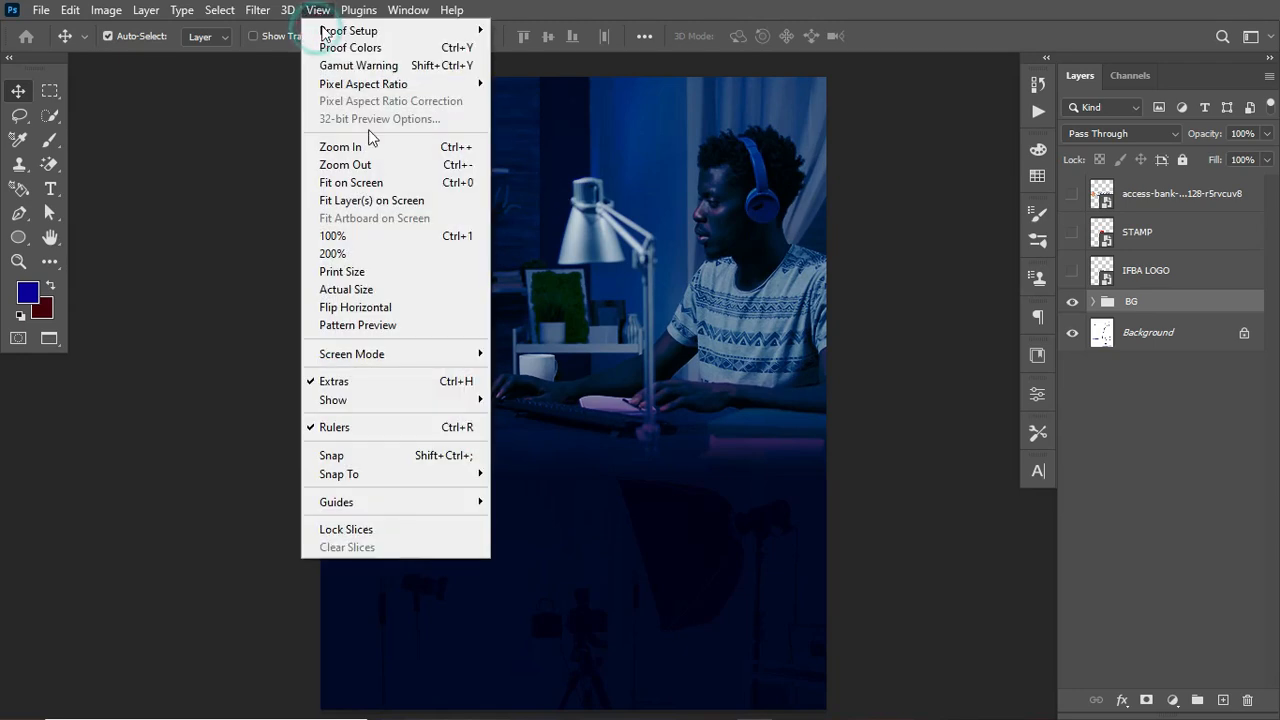
mouse_move(471, 503)
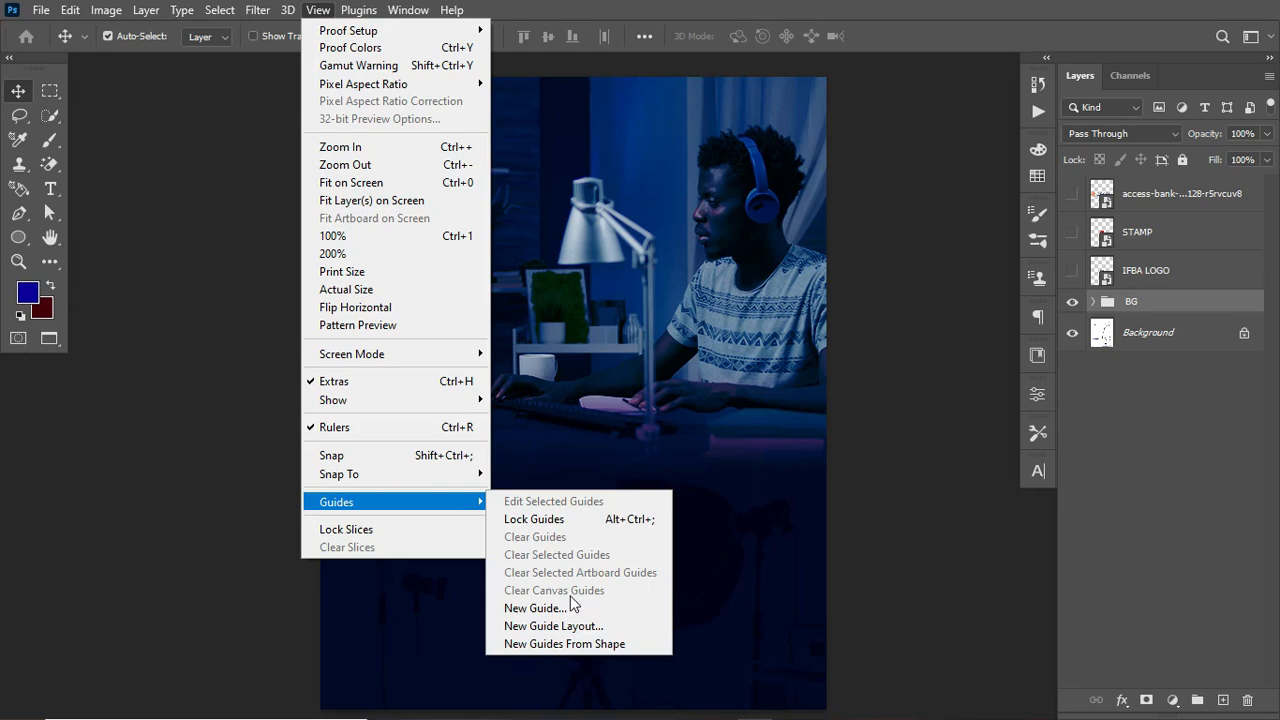
click(558, 626)
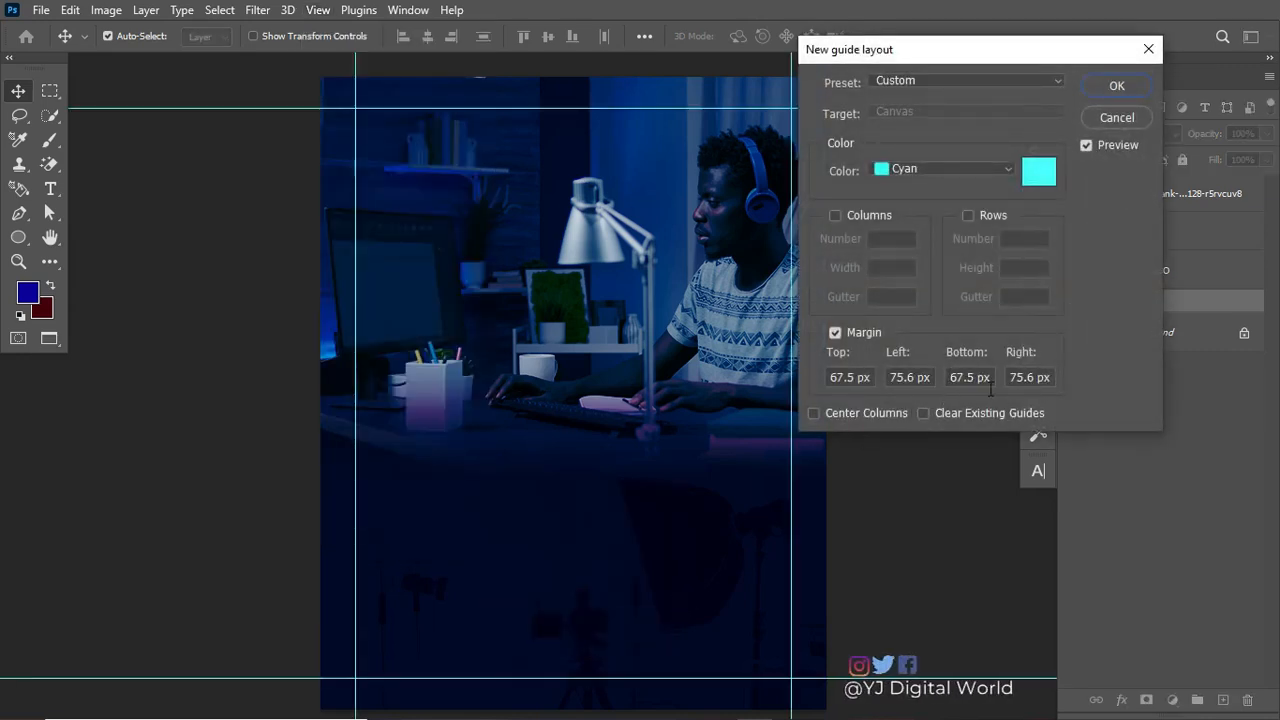
click(1117, 88)
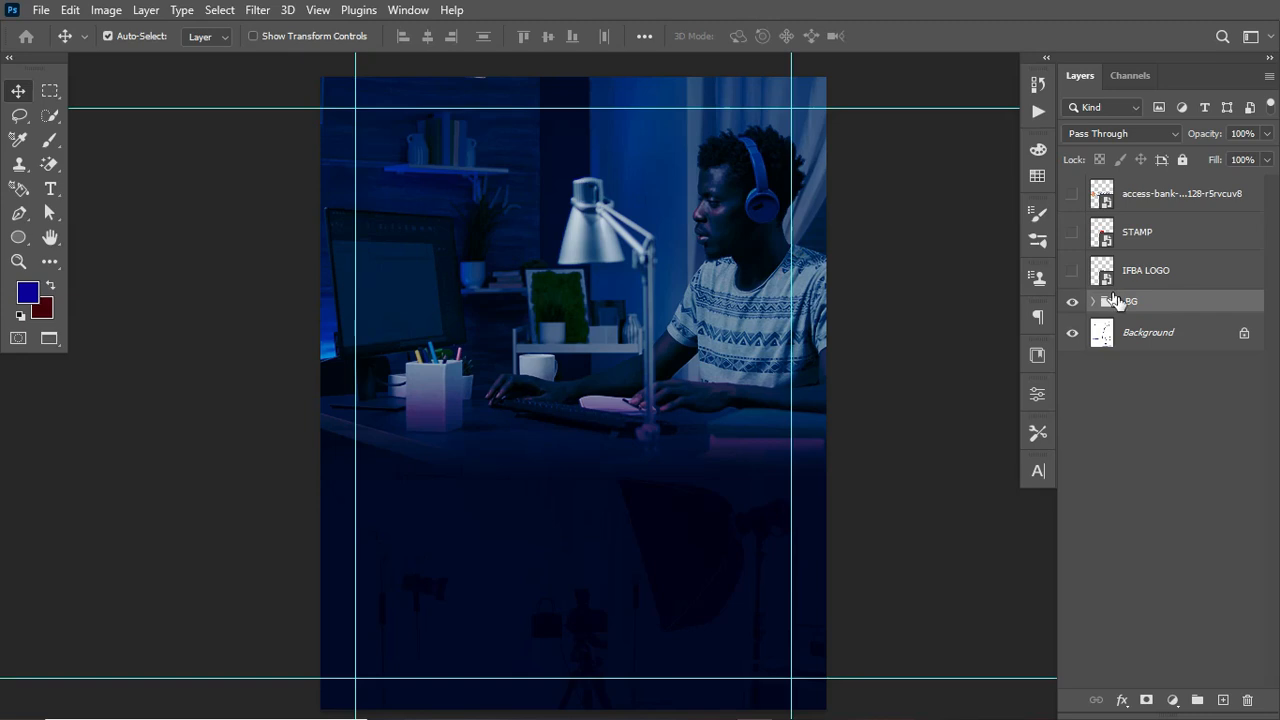
Step: Show the IFBA LOGO layer and move the logo to the top-left corner inside the guide margins
click(1071, 273)
click(1218, 278)
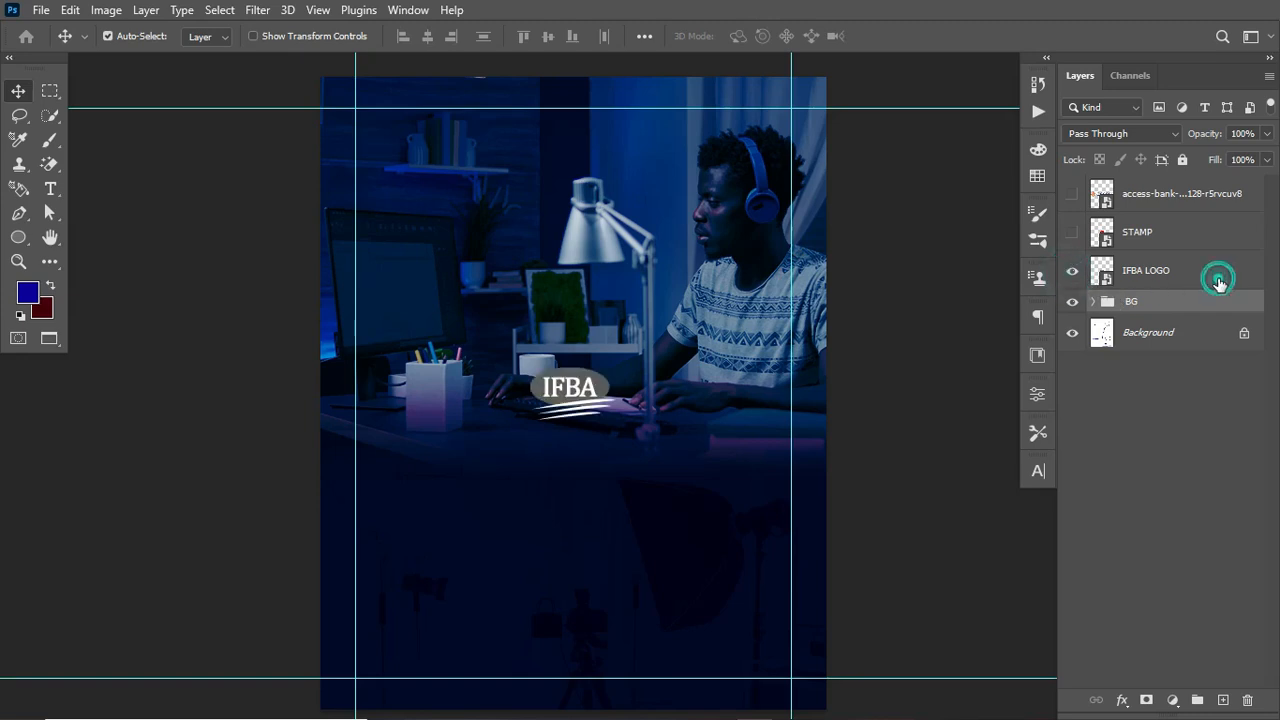
drag(580, 393, 405, 135)
key(Up)
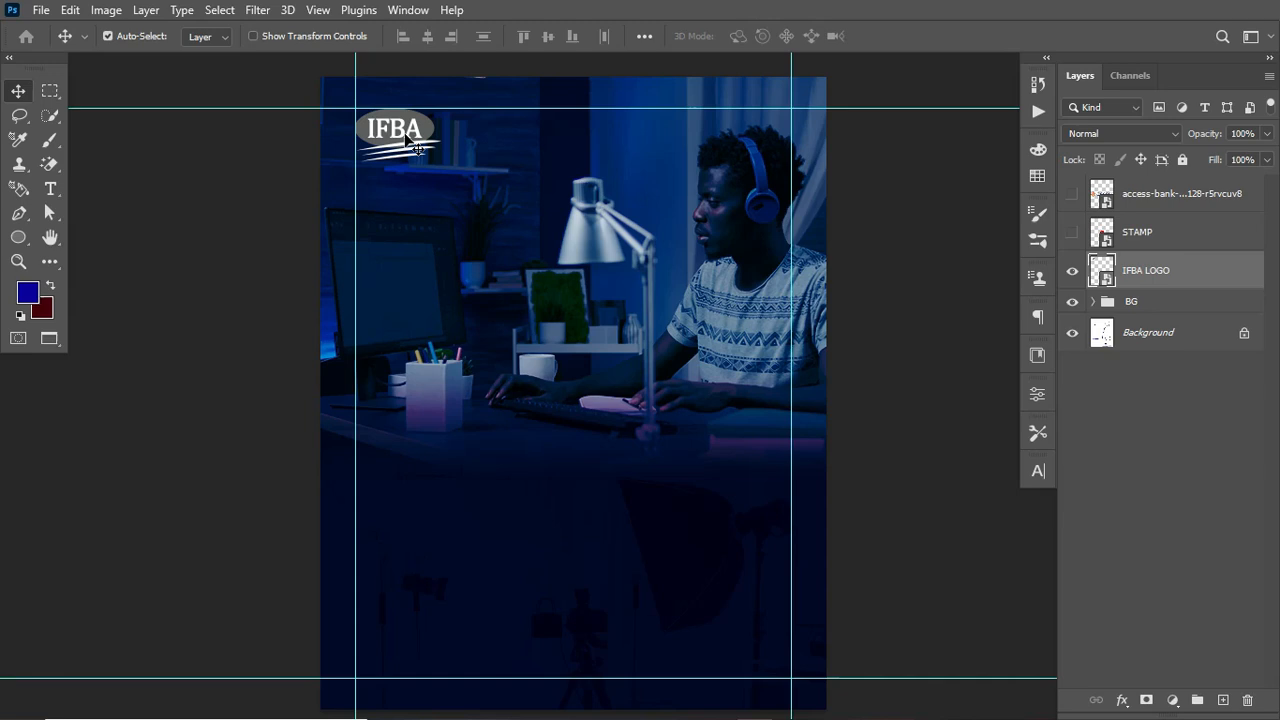
key(Right)
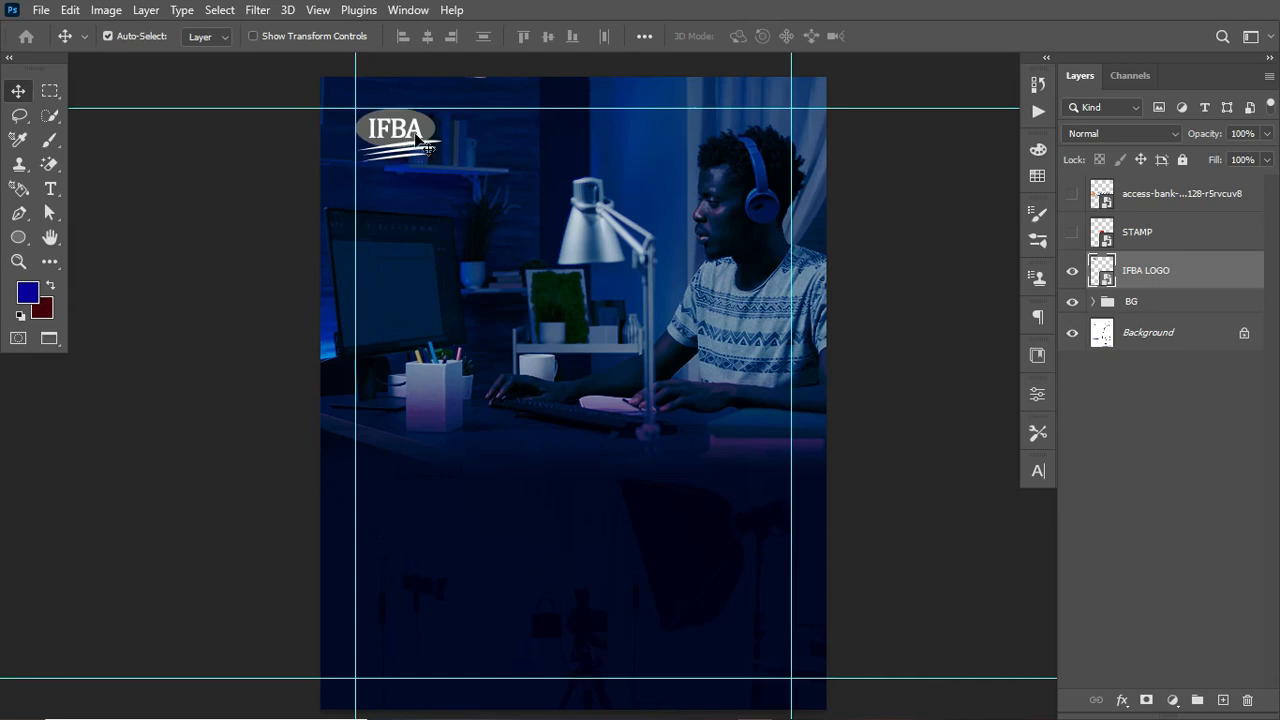
Step: Toggle the guides off and on to check the logo's placement
key(ctrl)
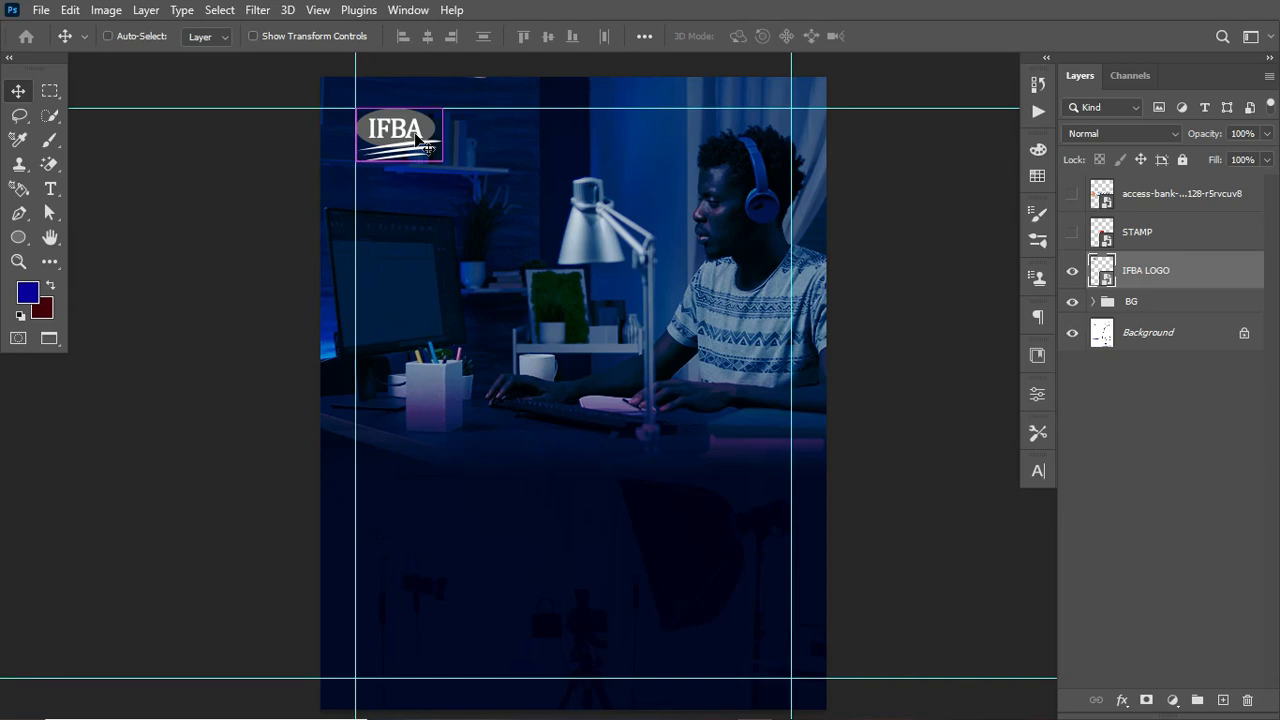
key(ctrl+h)
key(ctrl+h)
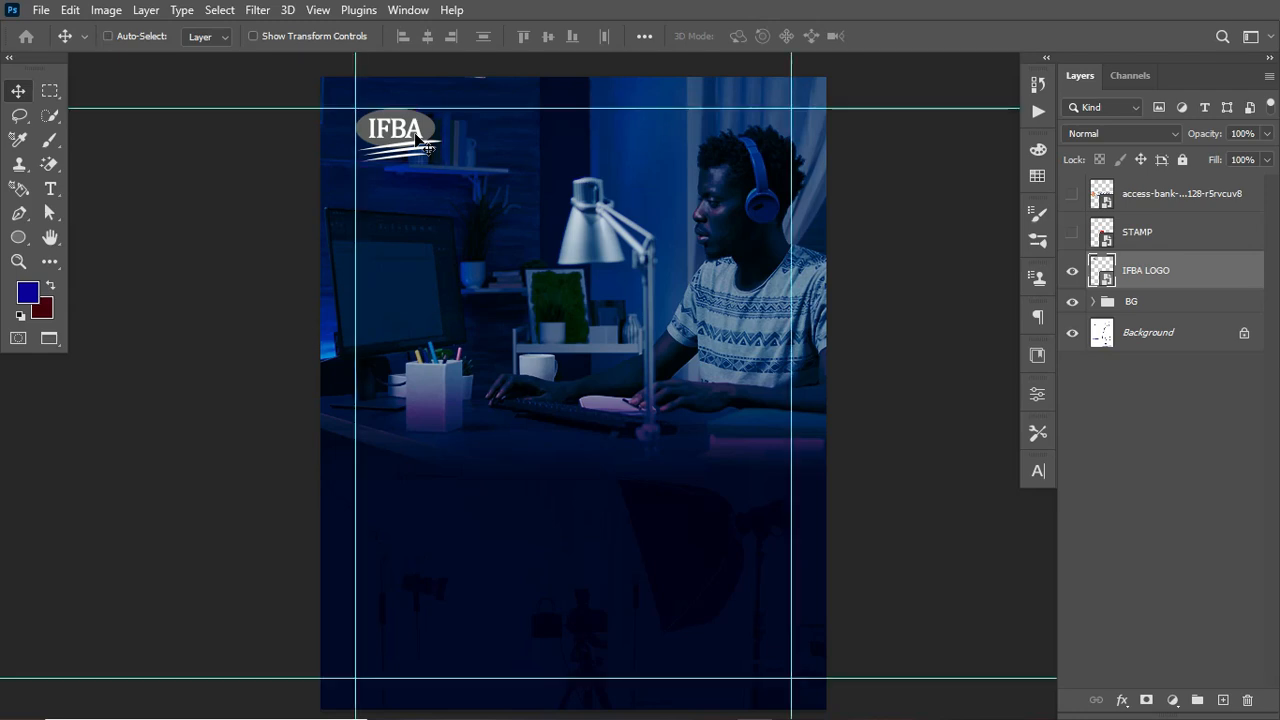
key(ctrl+h)
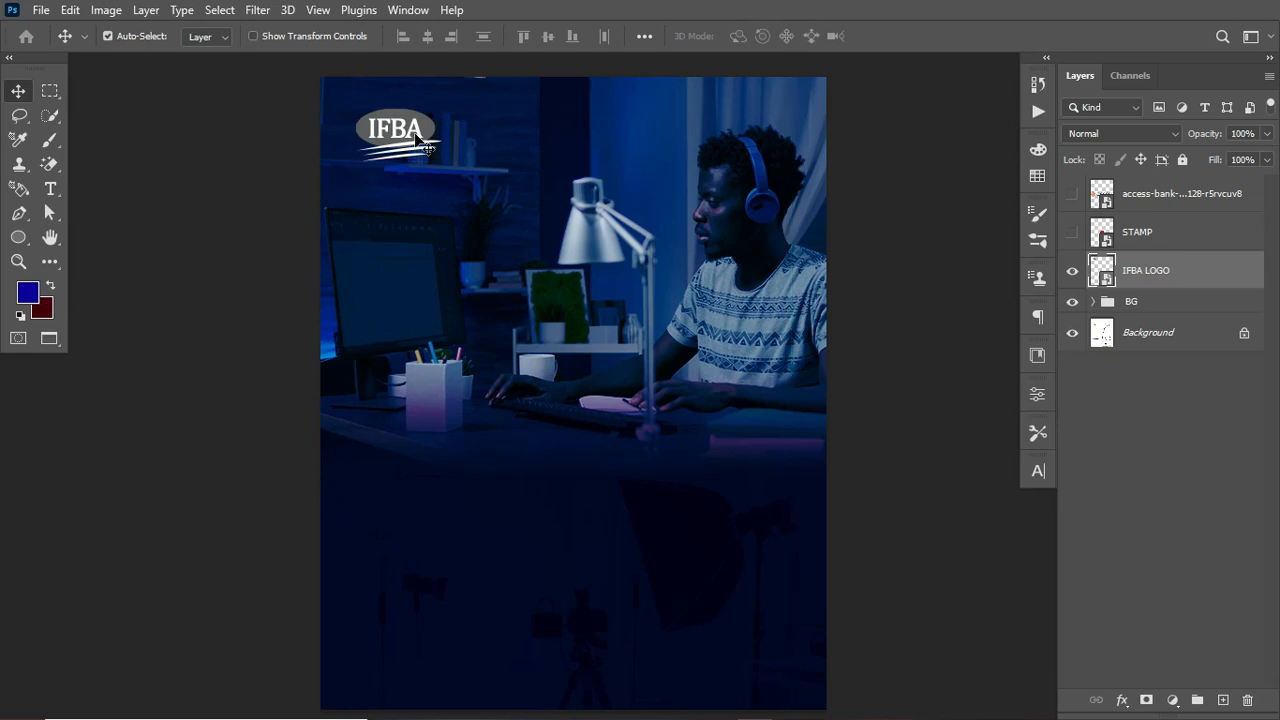
key(ctrl+h)
key(ctrl+h)
key(ctrl+h)
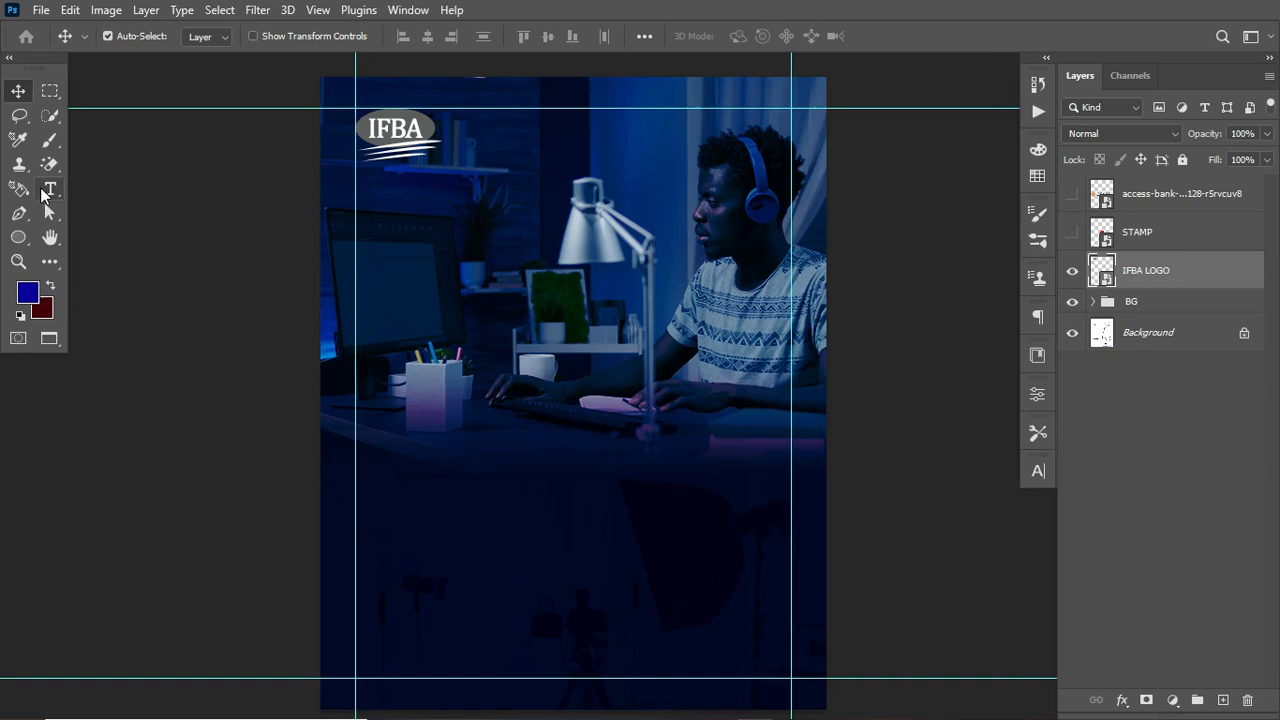
Step: Paste the course details text and the heading "Learn Creative & Digital Skills" as text layers on the canvas
click(48, 190)
key(ctrl+v)
click(394, 209)
text(Learn Creative & Digital Skills)
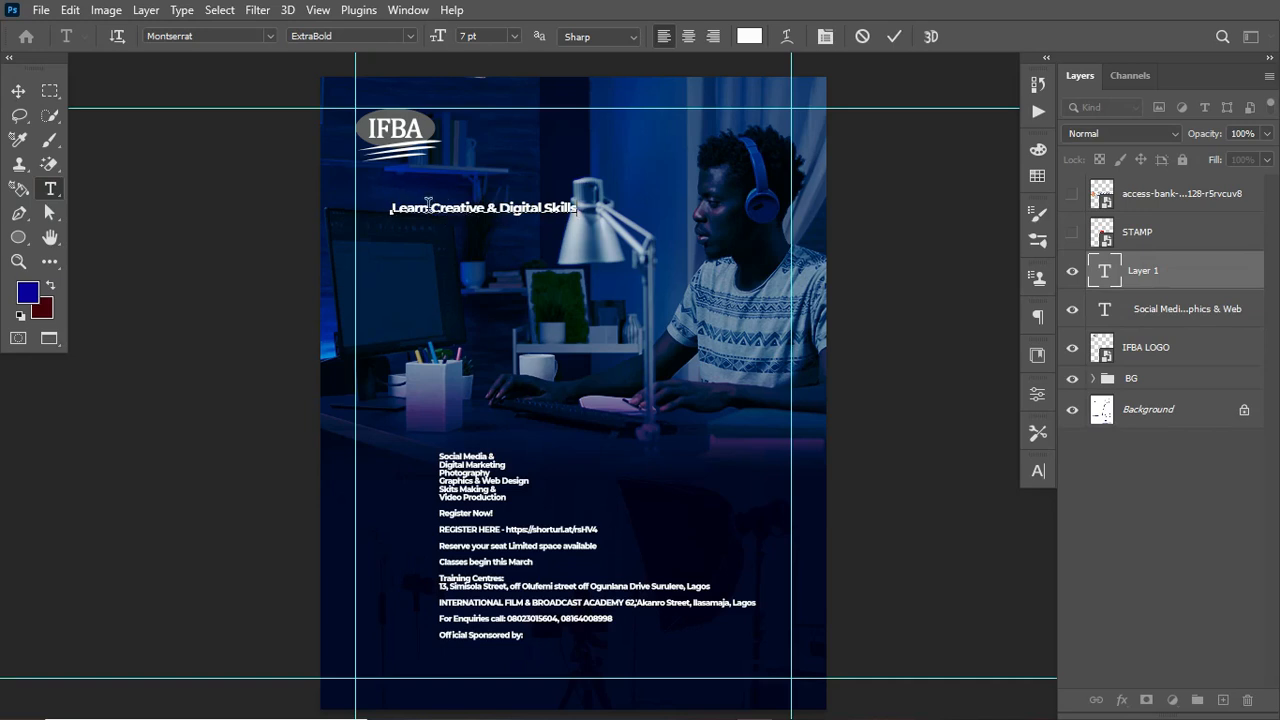
Step: Break the heading into three lines: "Learn", "Creative &" and "Digital Skills"
click(431, 207)
key(Return)
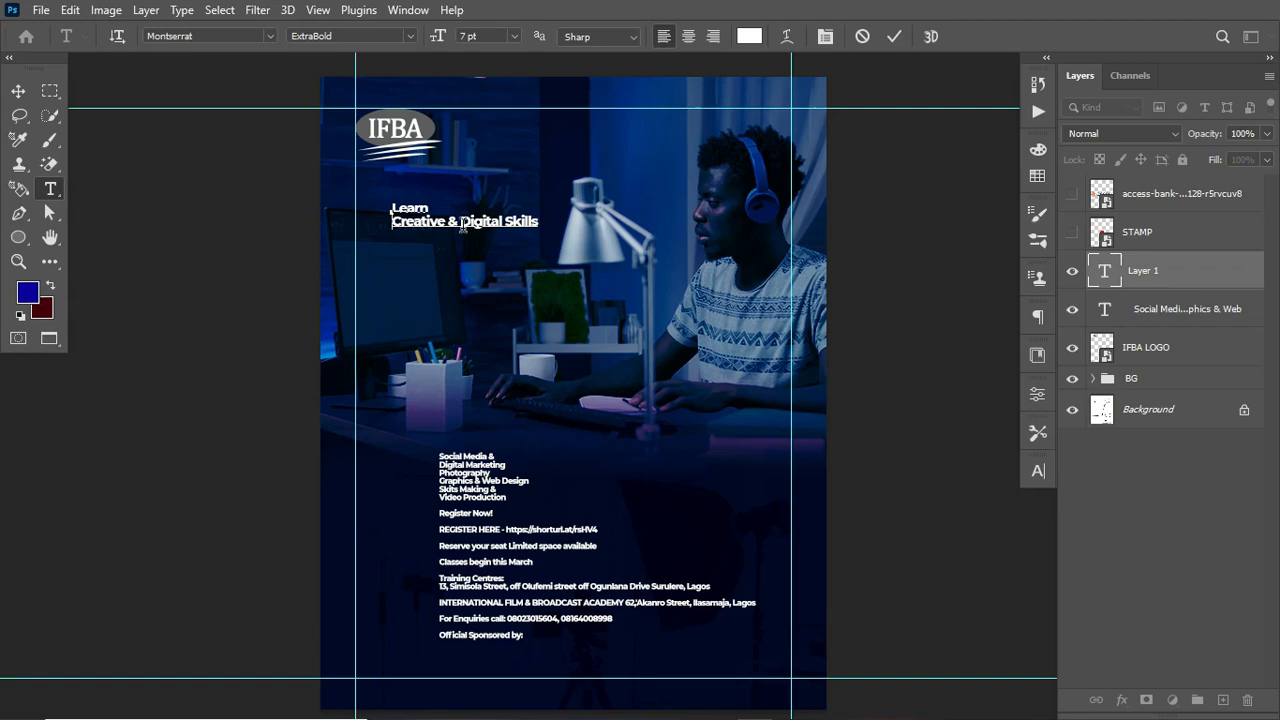
click(461, 222)
key(Return)
key(ctrl+Return)
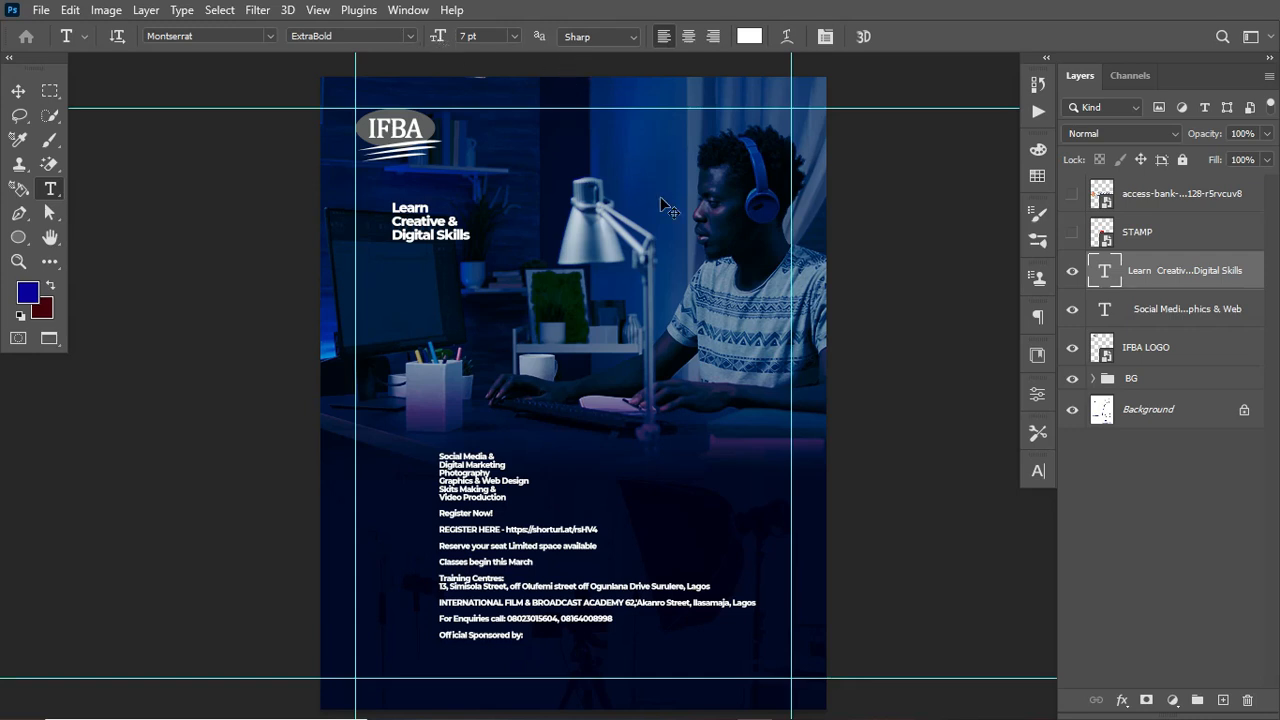
Step: Scale the heading up to about 458% and position it below the logo at the left guide
key(ctrl+t)
drag(468, 245, 756, 387)
drag(549, 368, 510, 360)
key(Left)
key(Left)
key(Up)
key(Up)
key(Up)
key(Up)
key(Up)
key(Up)
key(Up)
key(Up)
key(Up)
key(Up)
key(Up)
key(Up)
key(Up)
key(Up)
key(Up)
key(Up)
key(Up)
key(Up)
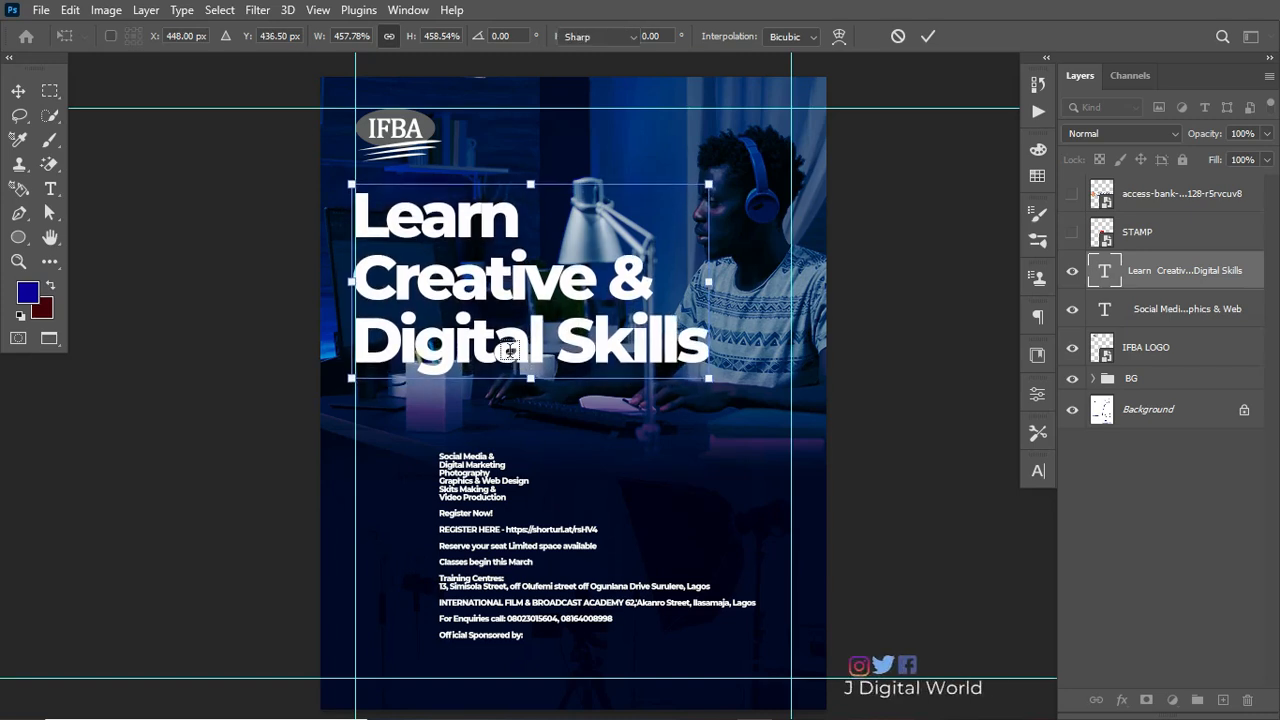
key(Return)
Step: Scale the heading down to about 84% and nudge it slightly lower
key(ctrl+t)
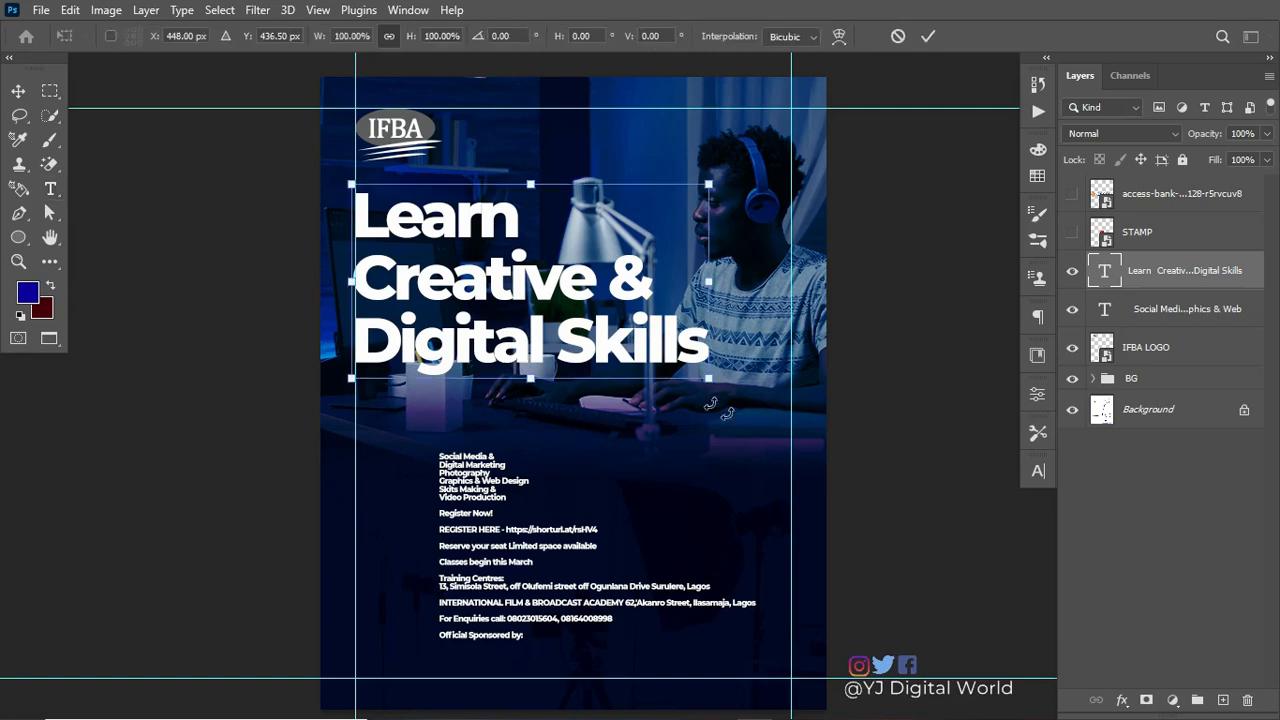
drag(706, 386, 640, 382)
key(Down)
key(Down)
key(Down)
key(Down)
key(Down)
key(Down)
key(Down)
key(Down)
key(Down)
key(Down)
key(Down)
key(Down)
key(Down)
key(Down)
key(Down)
key(Down)
key(Down)
key(Down)
key(Down)
key(Down)
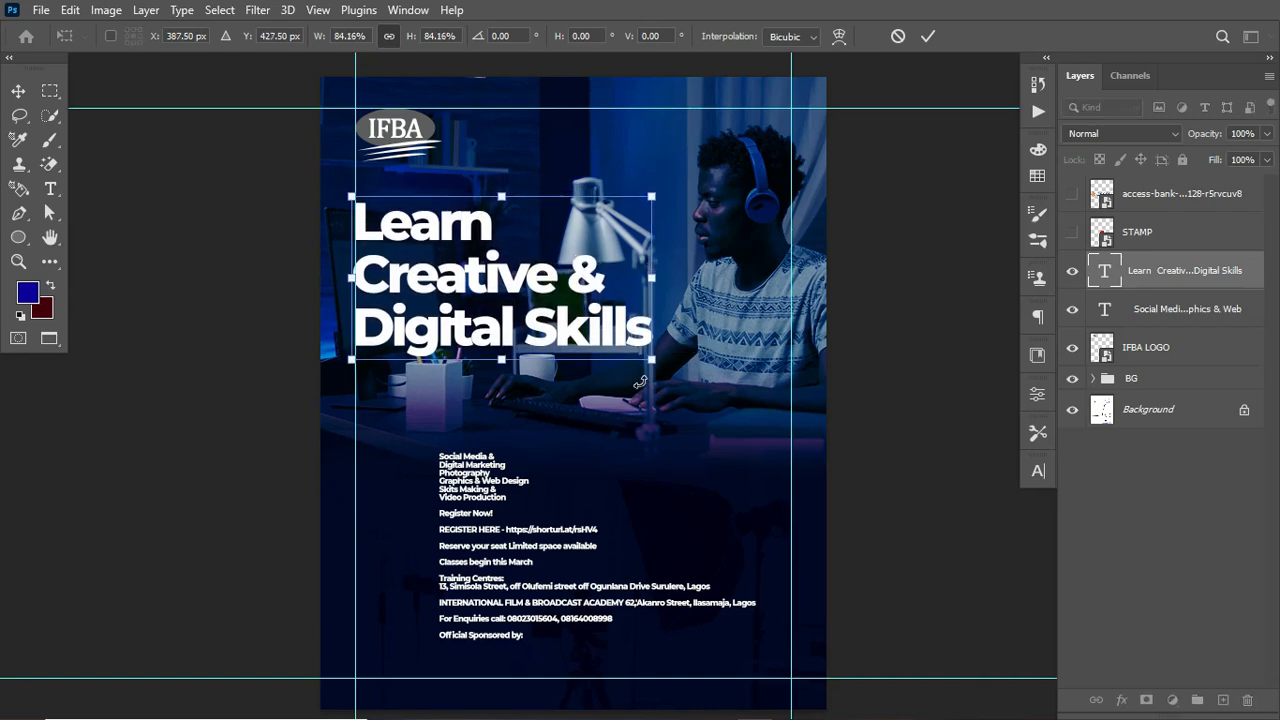
key(Return)
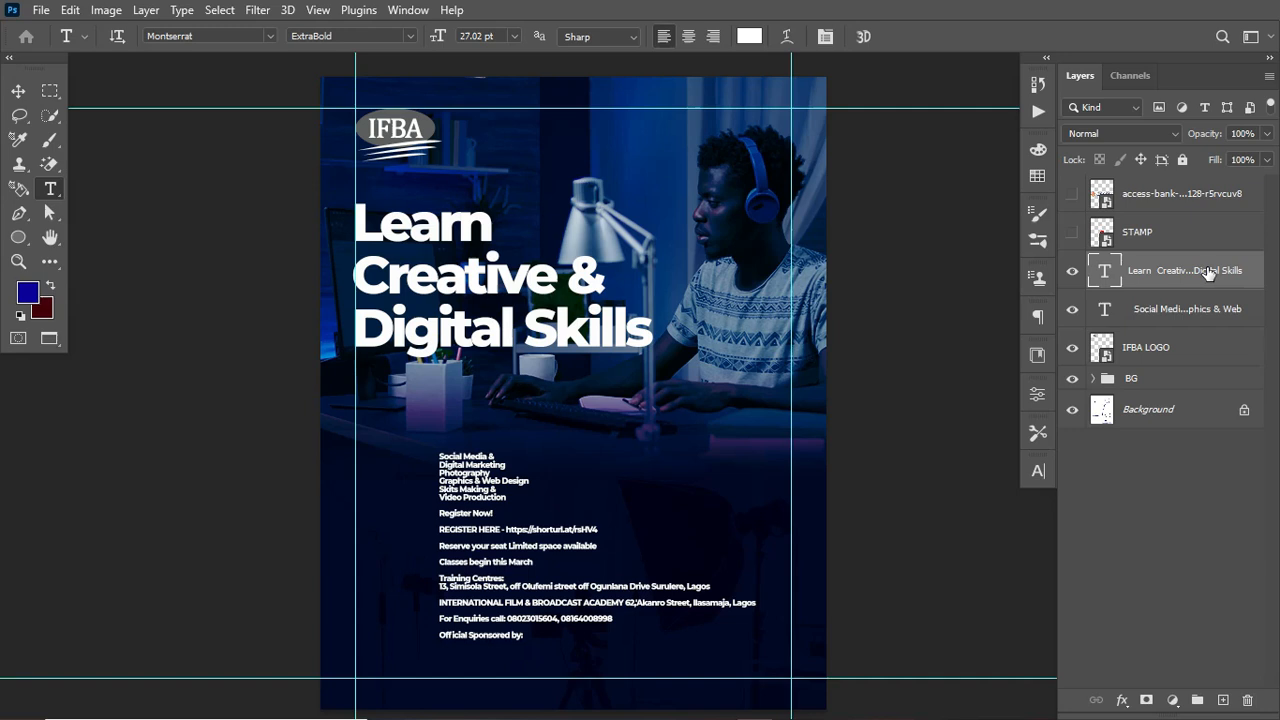
Step: Duplicate the heading layer and colour the original heading dark olive green #323d00 from the SKILL swatches
key(ctrl+j)
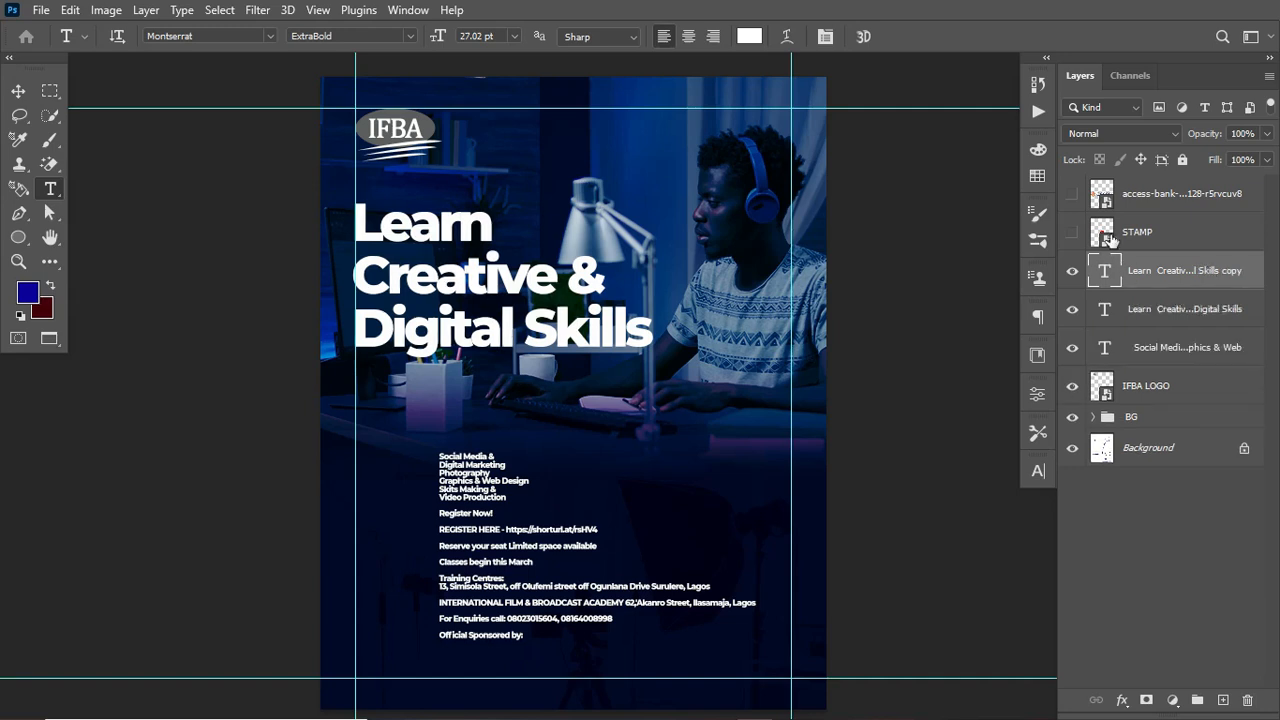
click(1160, 310)
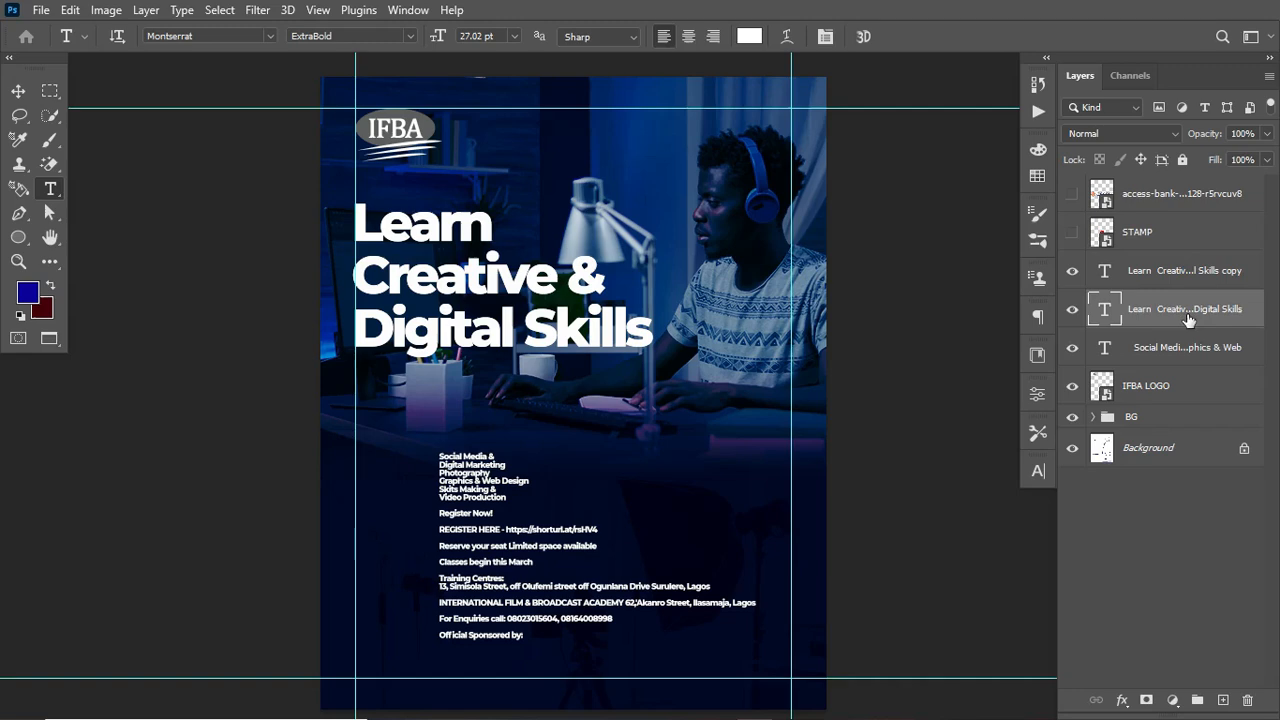
click(1038, 471)
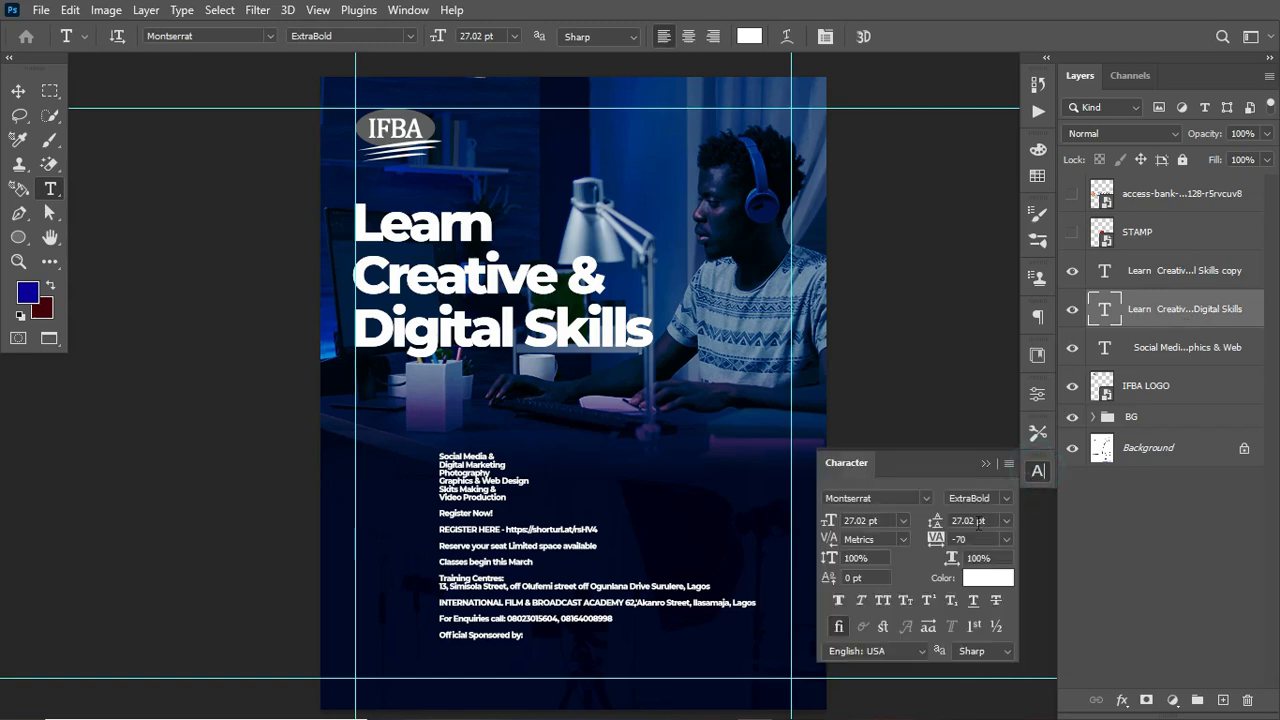
click(987, 578)
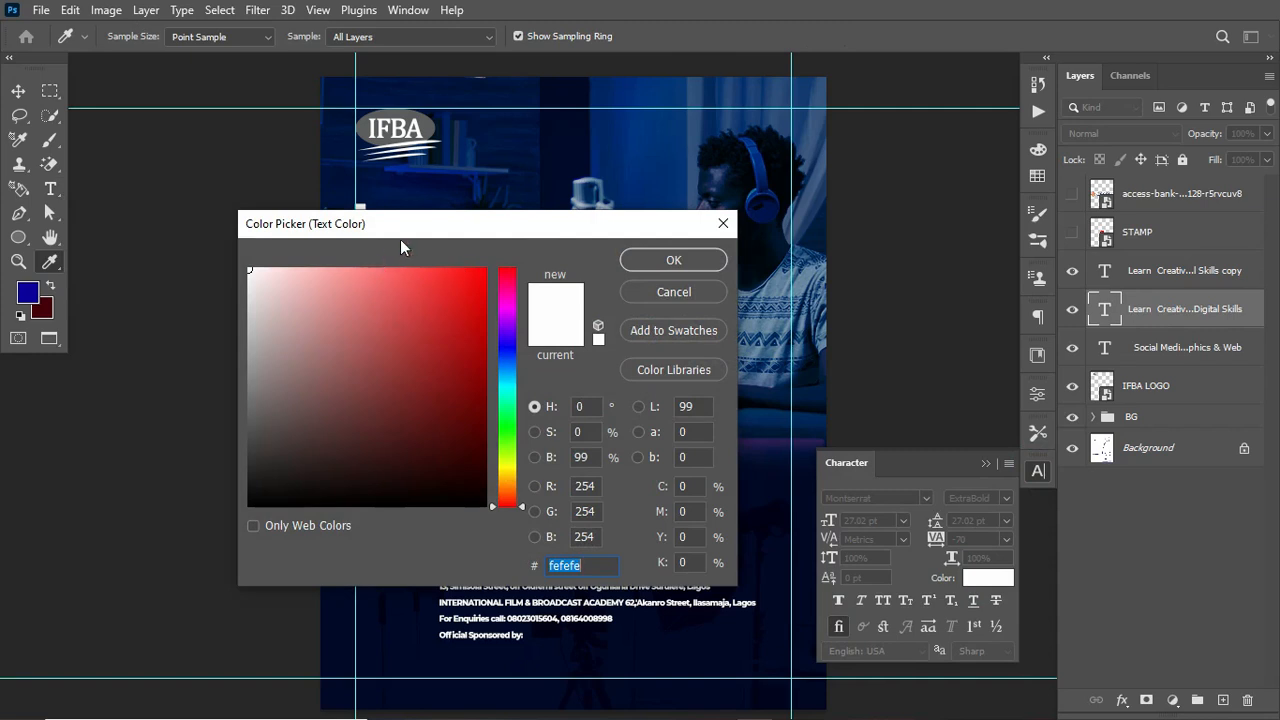
click(1038, 176)
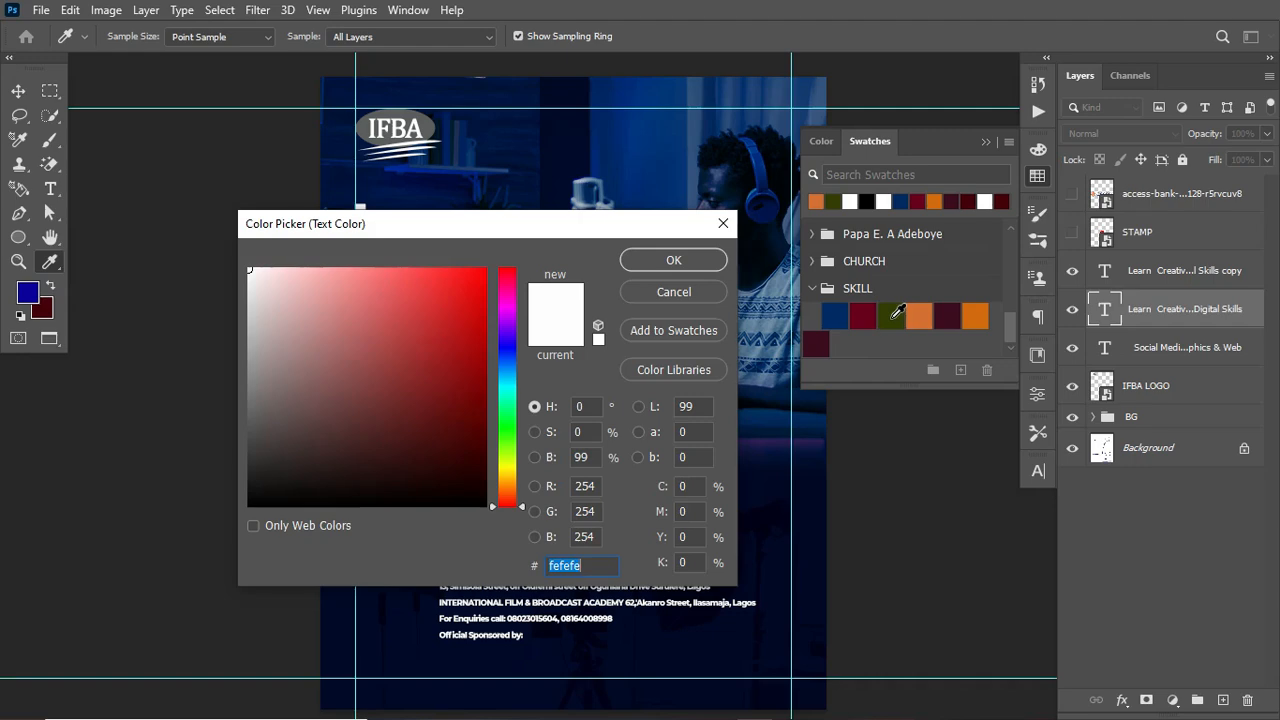
click(893, 317)
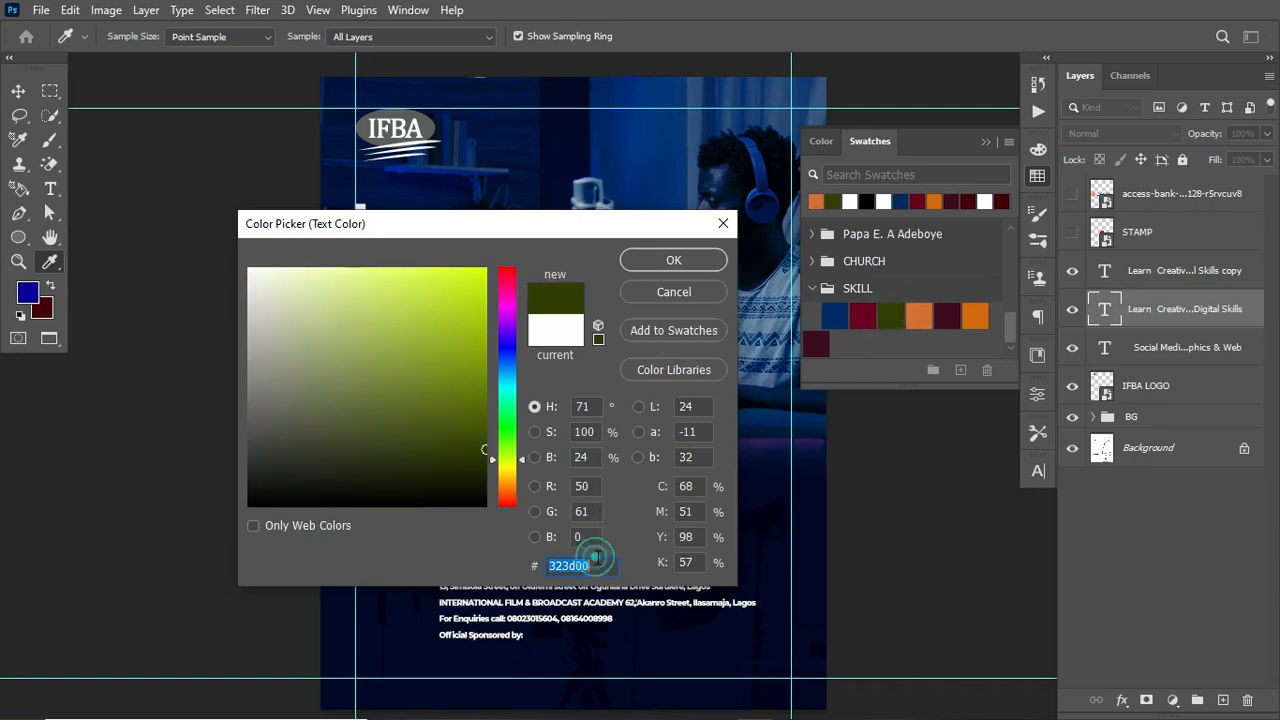
click(674, 262)
Step: Colour the duplicated heading orange #d3702f from the SKILL swatches
click(1188, 268)
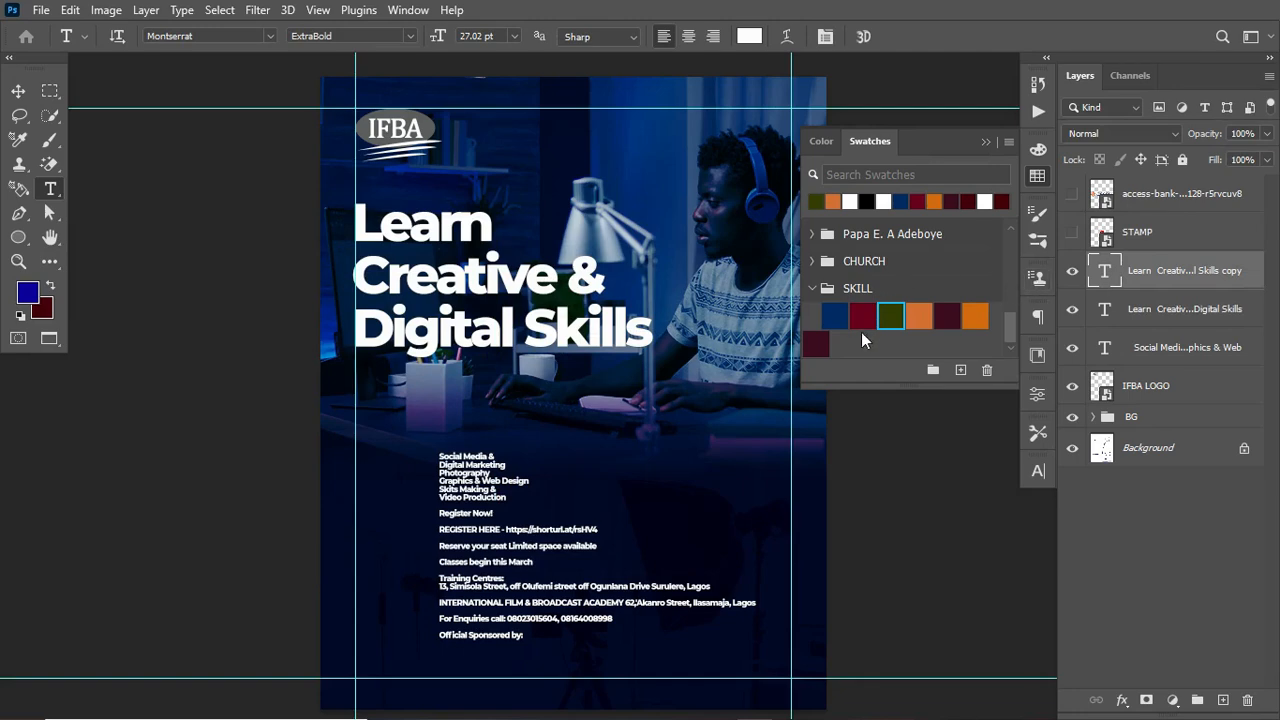
click(1040, 473)
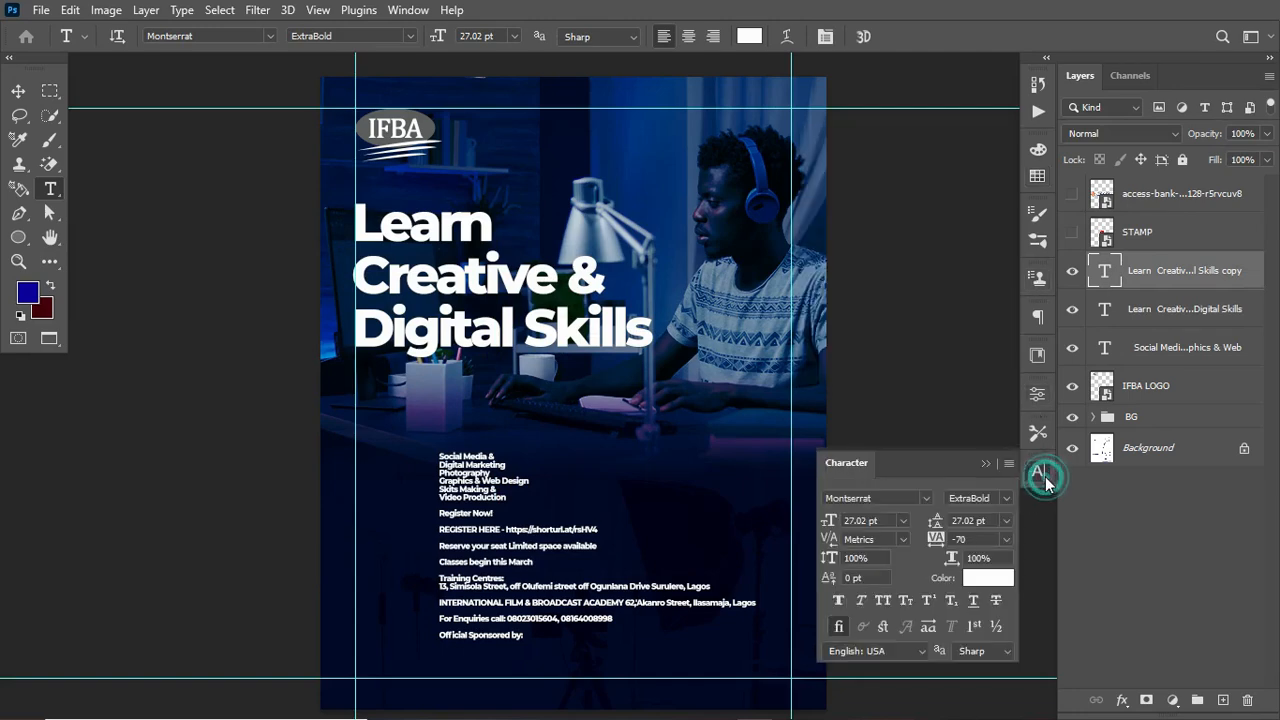
click(996, 578)
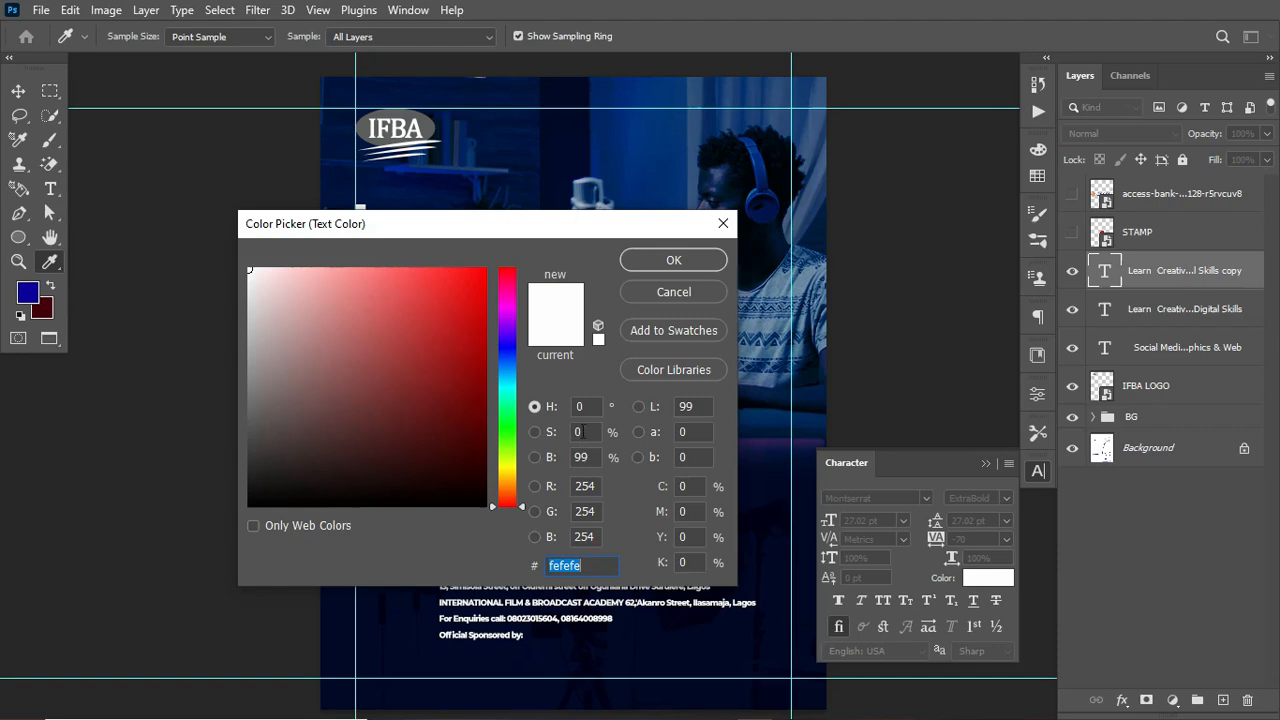
click(1038, 176)
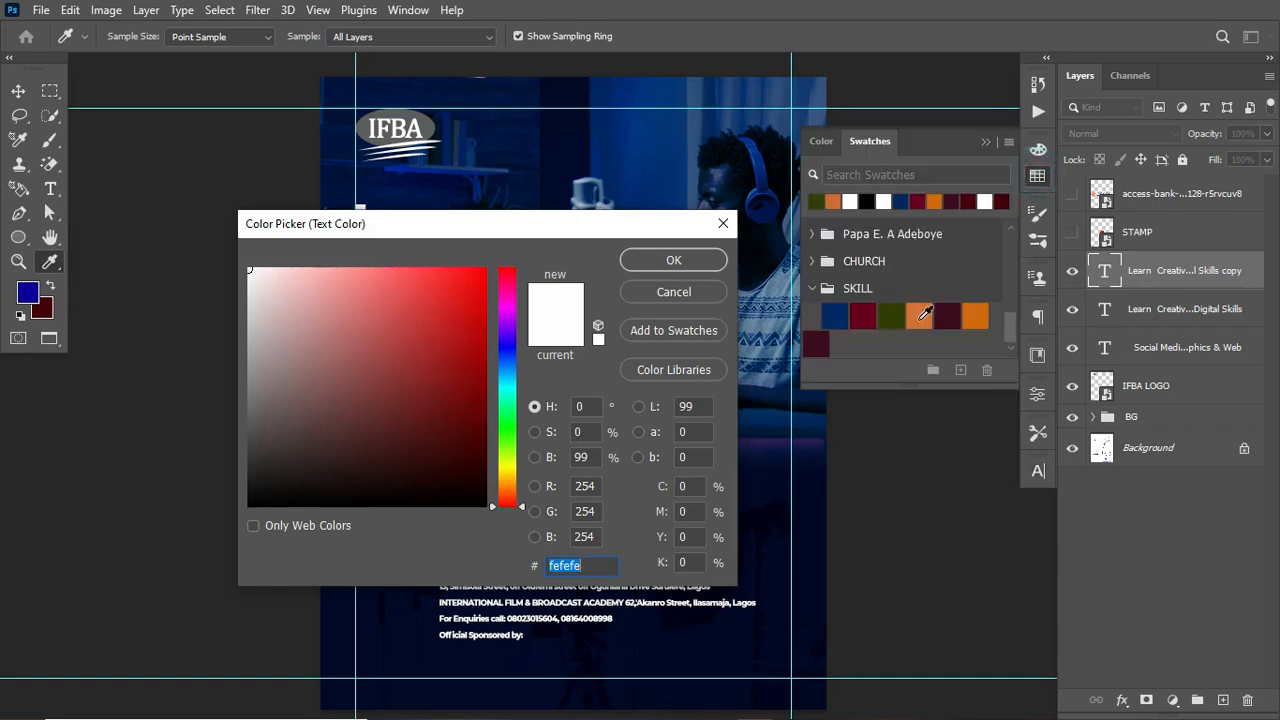
click(922, 318)
click(674, 259)
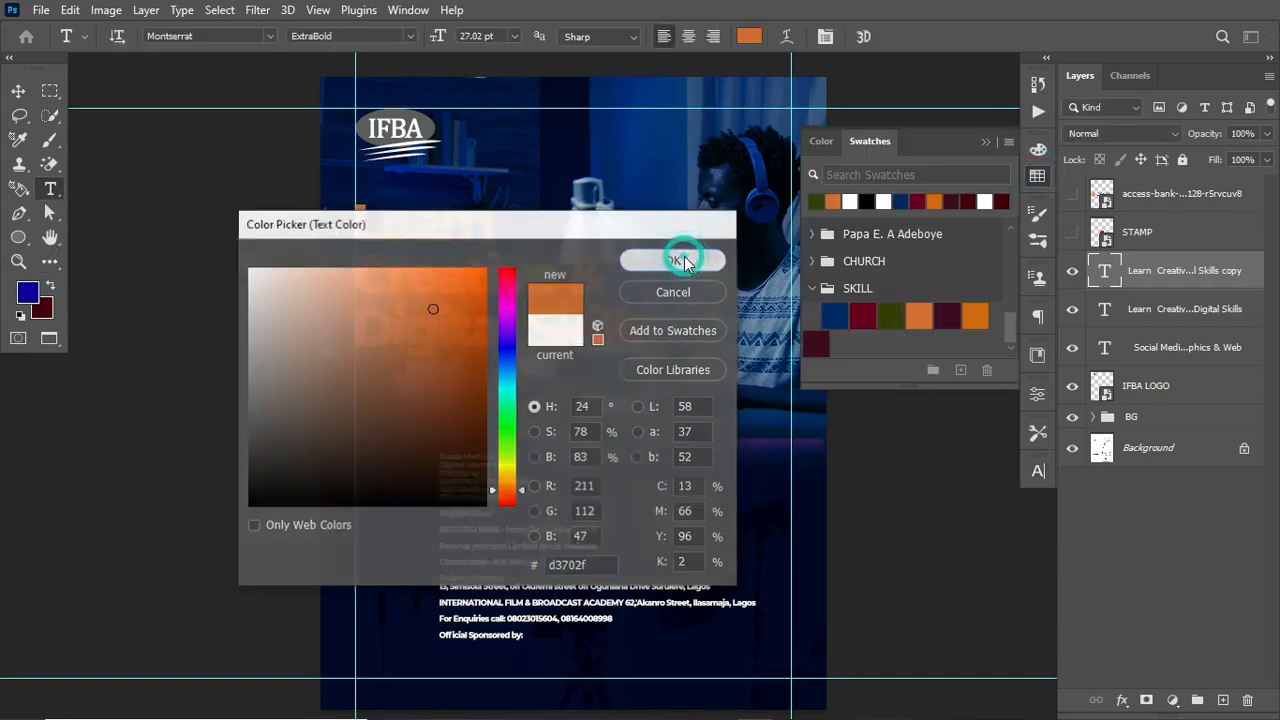
Step: Set the orange heading's blend mode to Color Dodge and the green heading's to Linear Dodge (Add)
click(1155, 130)
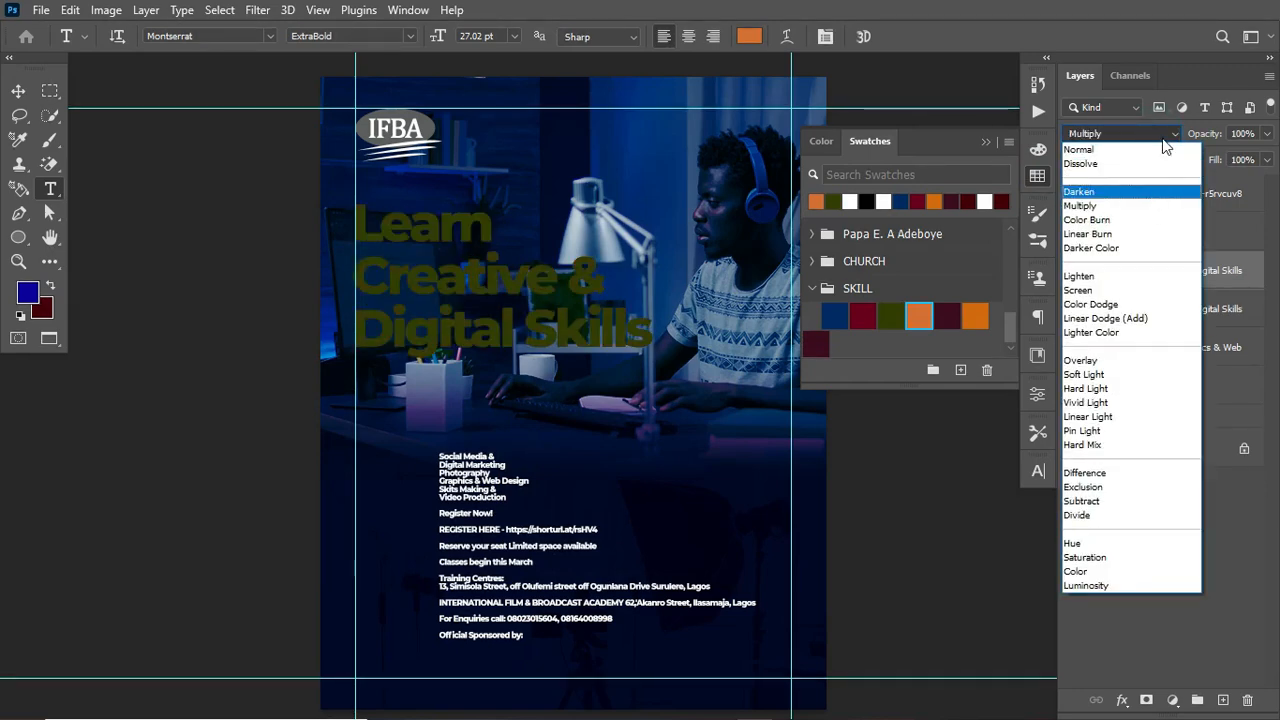
click(1175, 304)
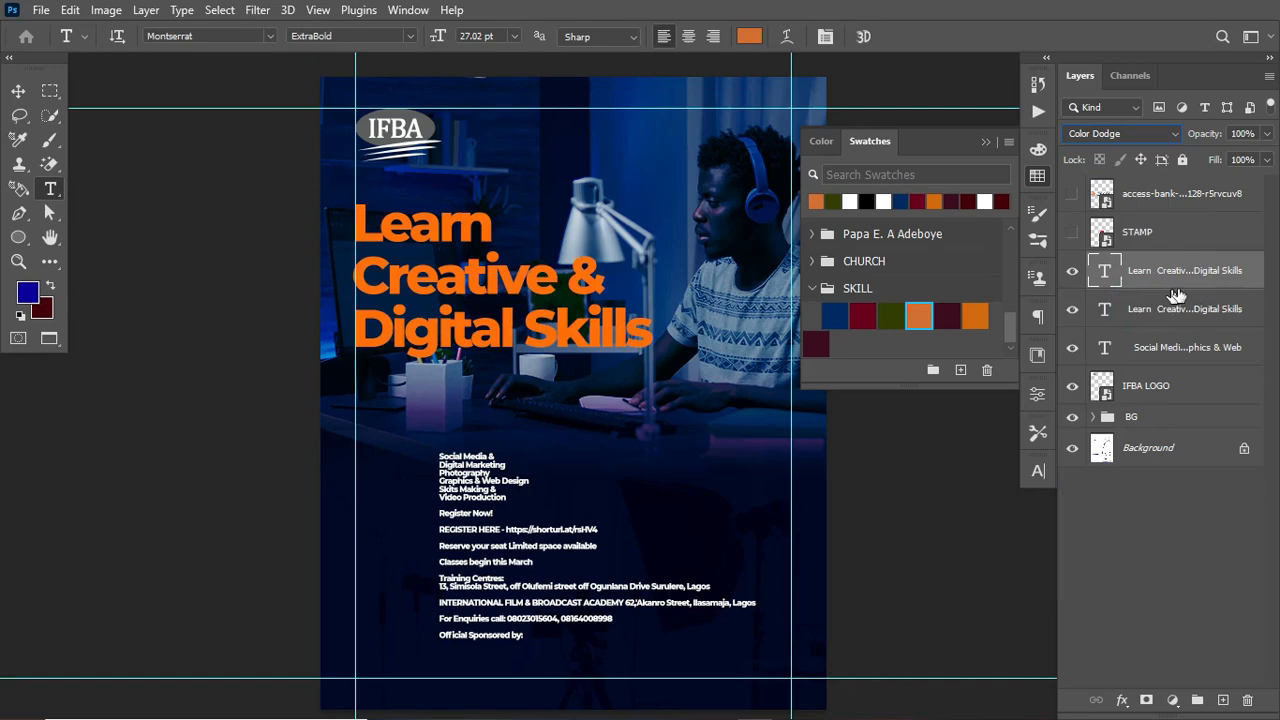
click(1175, 313)
click(1150, 134)
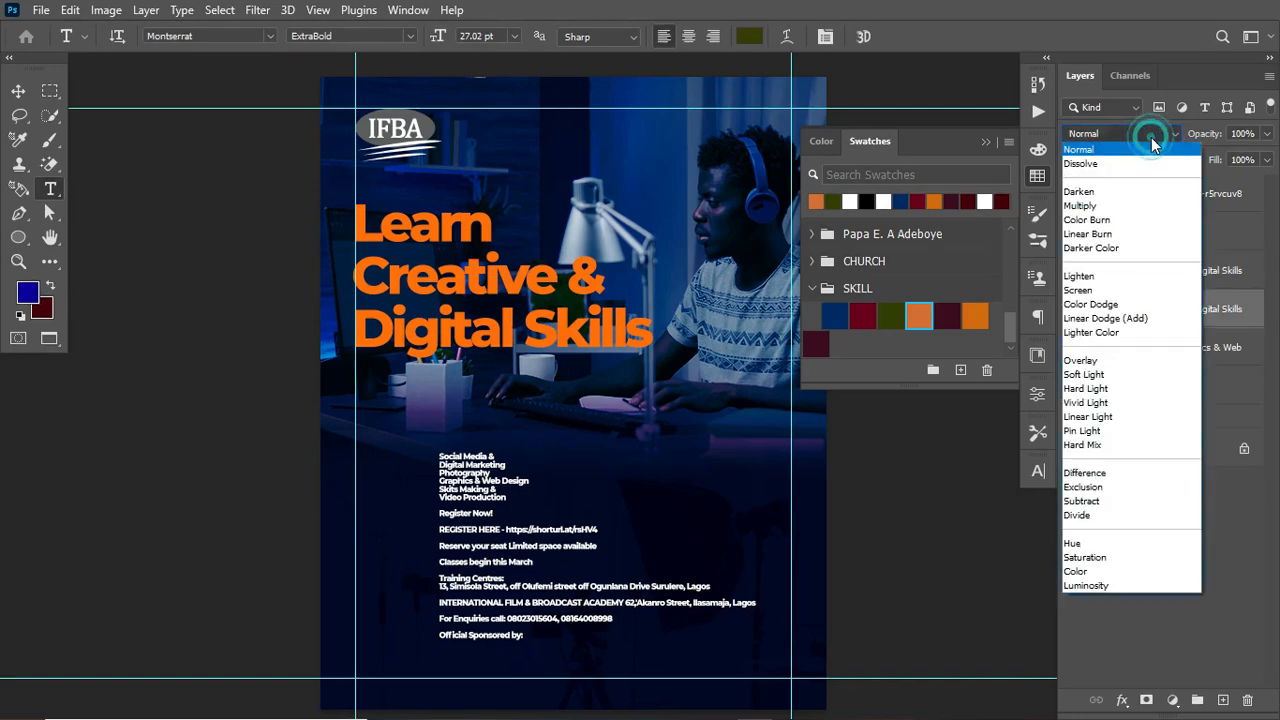
click(1133, 319)
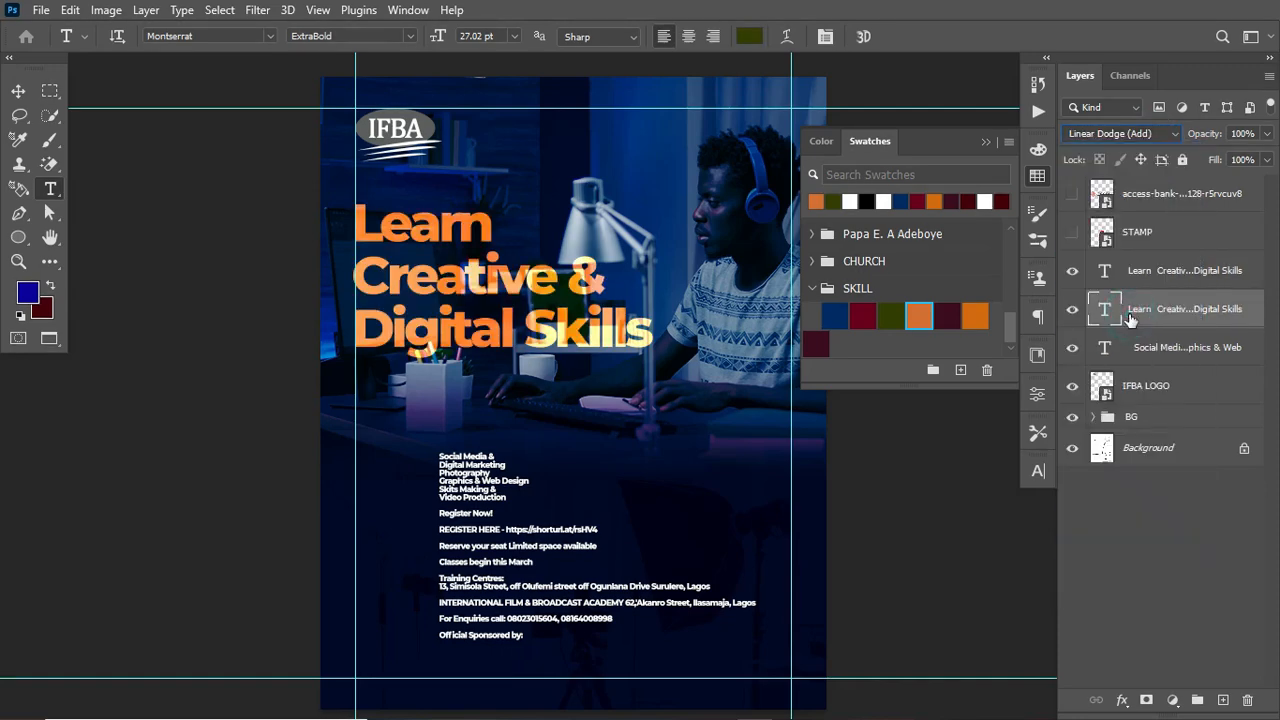
click(986, 141)
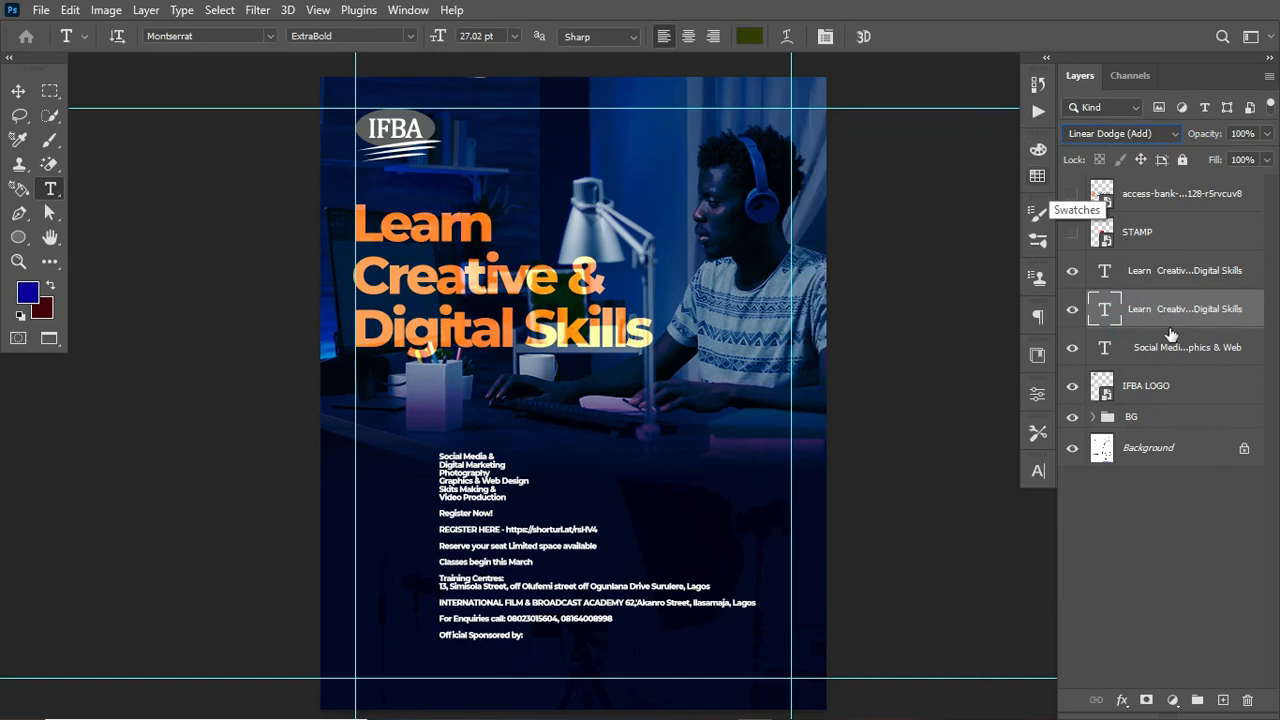
Step: Group the two heading layers and name the group THEME
shift+click(1199, 270)
key(ctrl+g)
double_click(1143, 263)
text(TH)
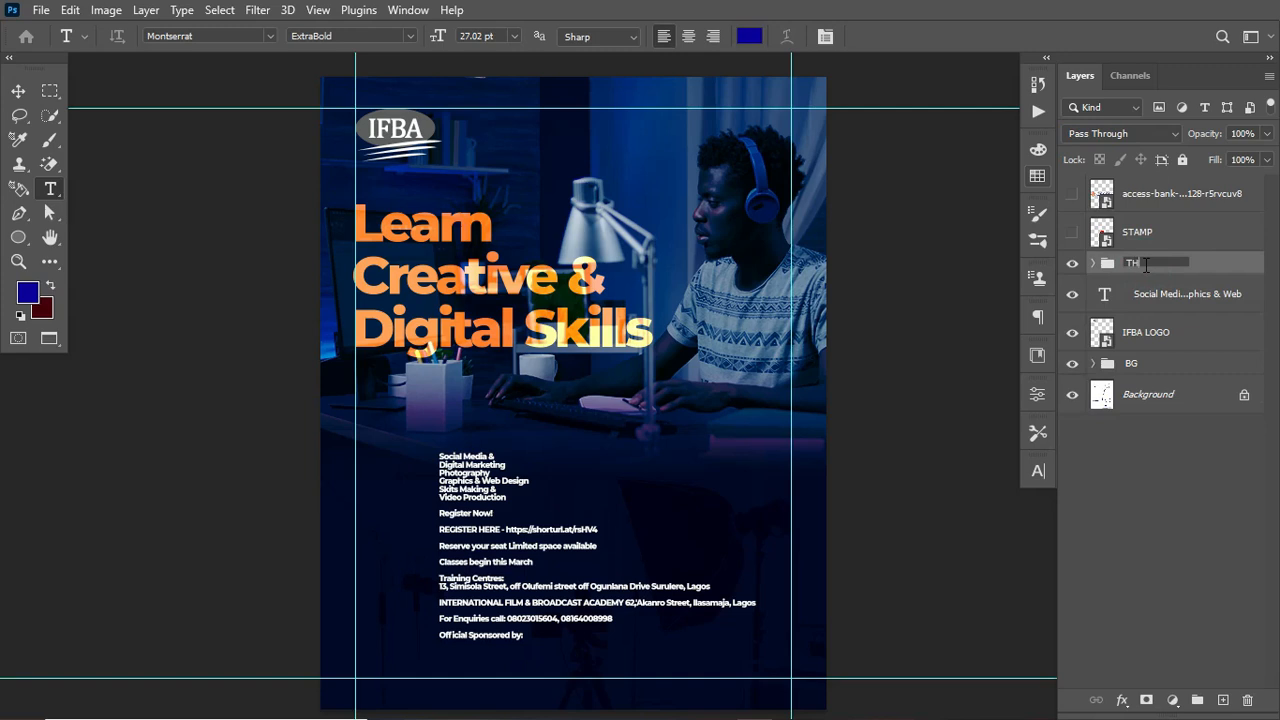
key(Return)
Step: Nudge the THEME heading group slightly upward
key(v)
key(Up)
key(Up)
key(Up)
key(Up)
key(Up)
key(Up)
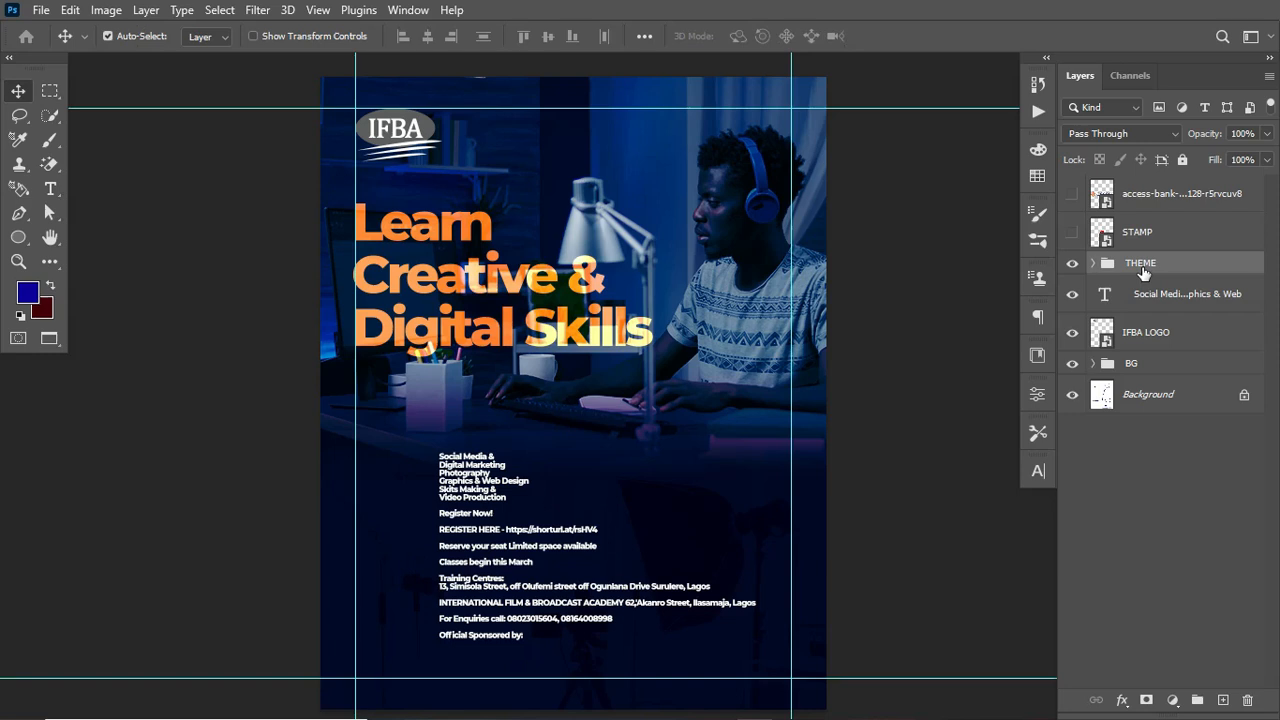
key(Up)
key(Up)
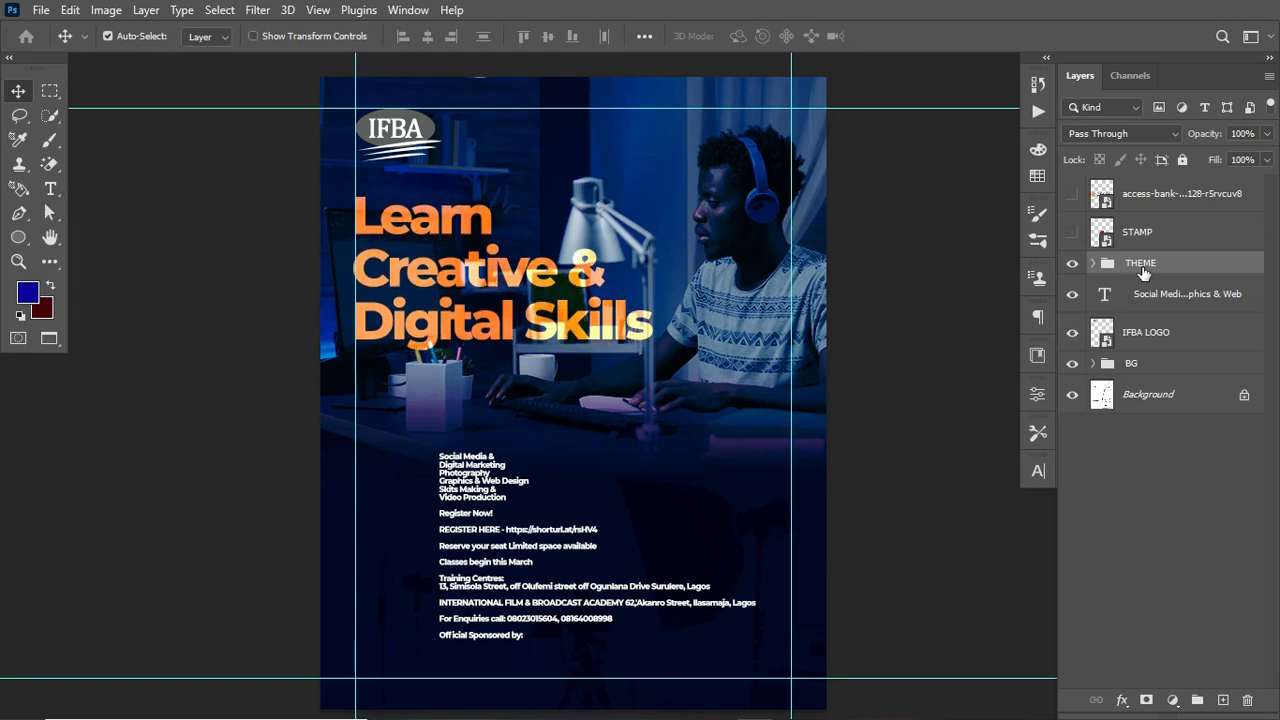
Step: Draw a rectangle about 514 x 223 px below the heading, starting at the left guide
right_click(18, 243)
click(91, 235)
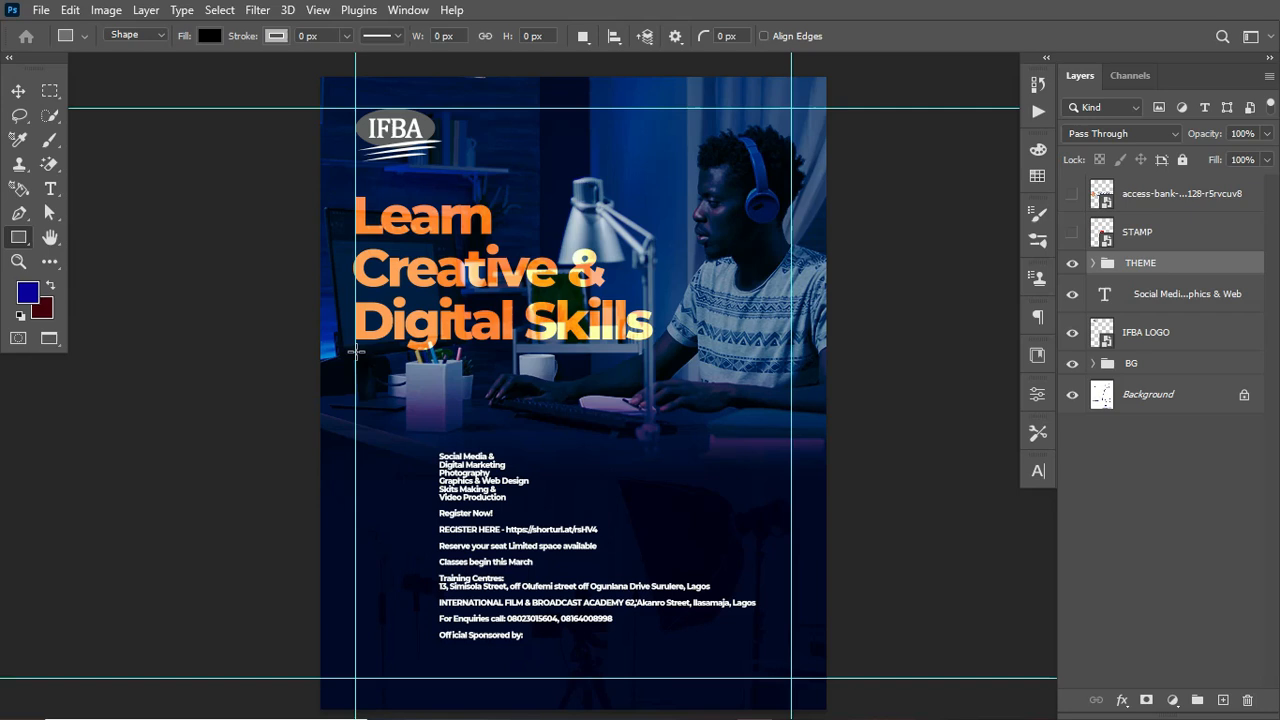
drag(355, 364, 595, 468)
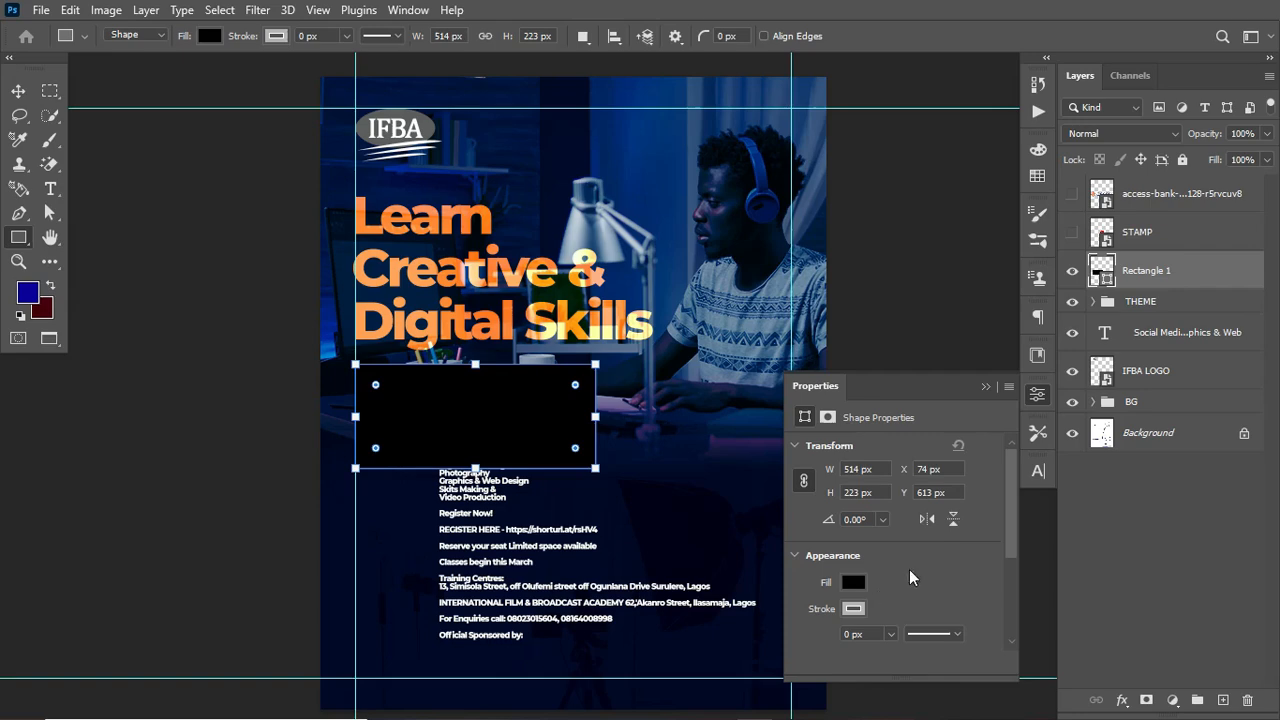
Step: Fill the rectangle with the dark maroon #3c0b1f from the SKILL swatches
click(856, 581)
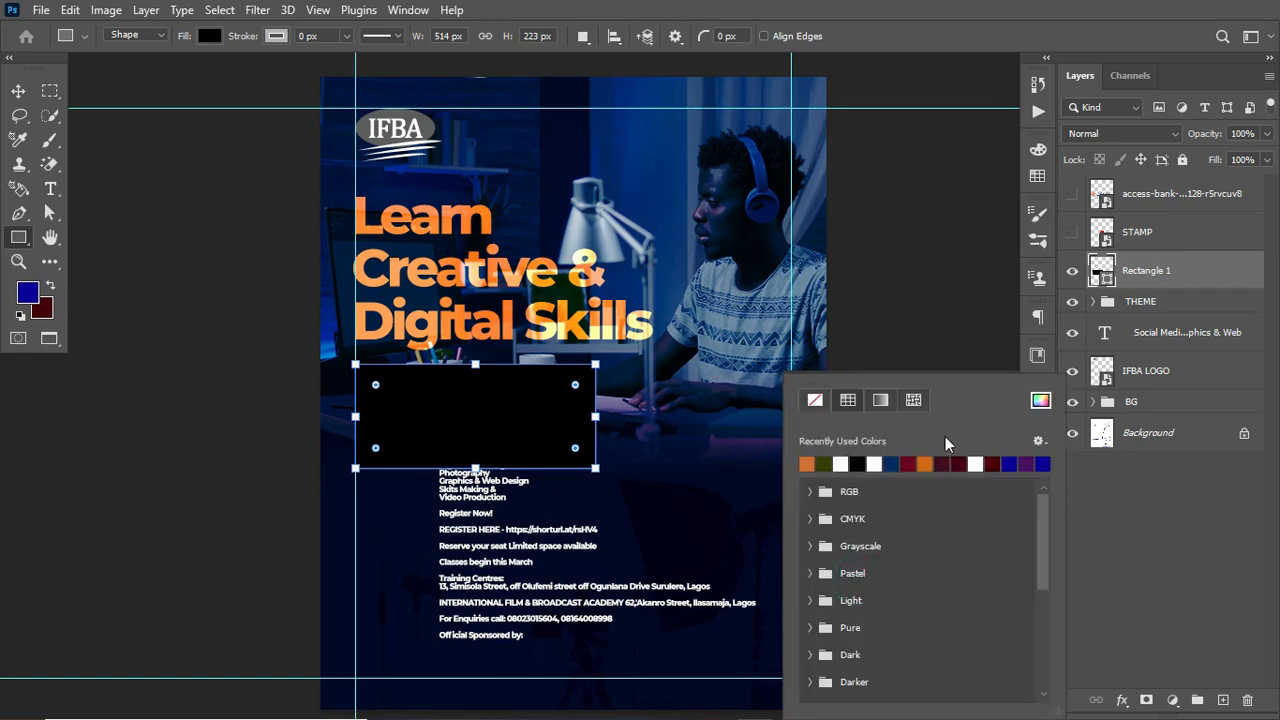
click(1041, 401)
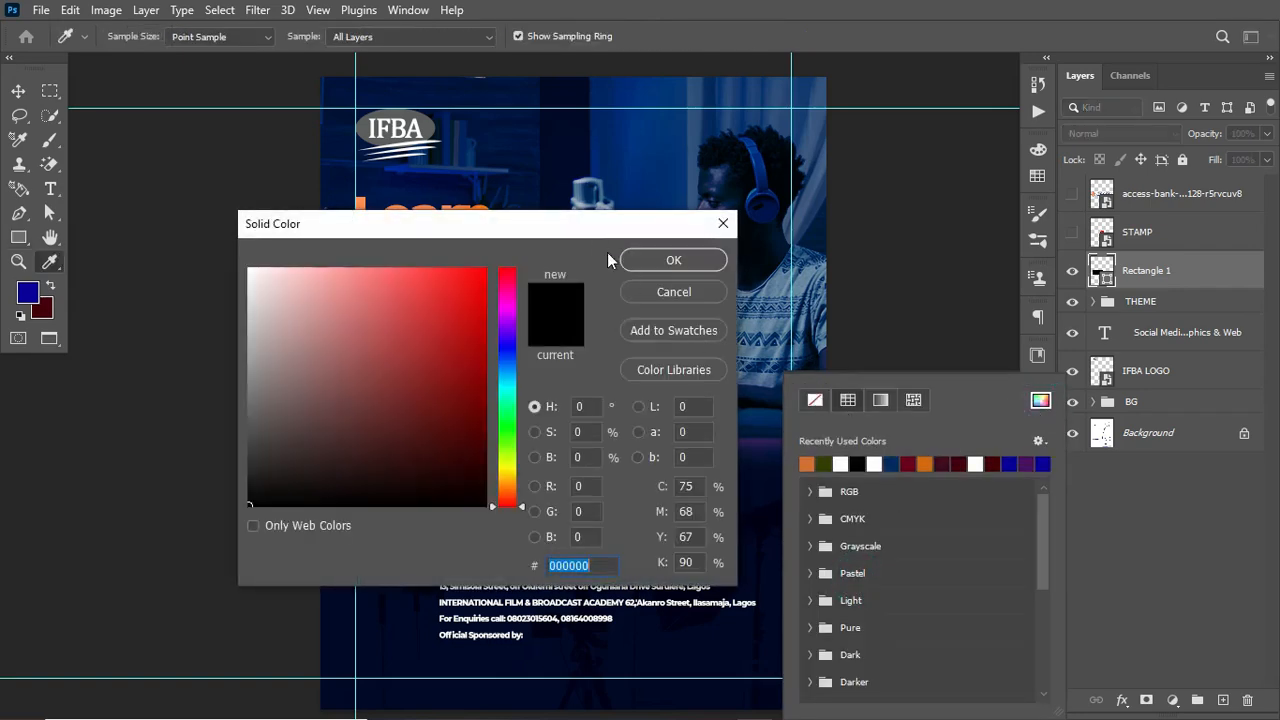
click(1038, 177)
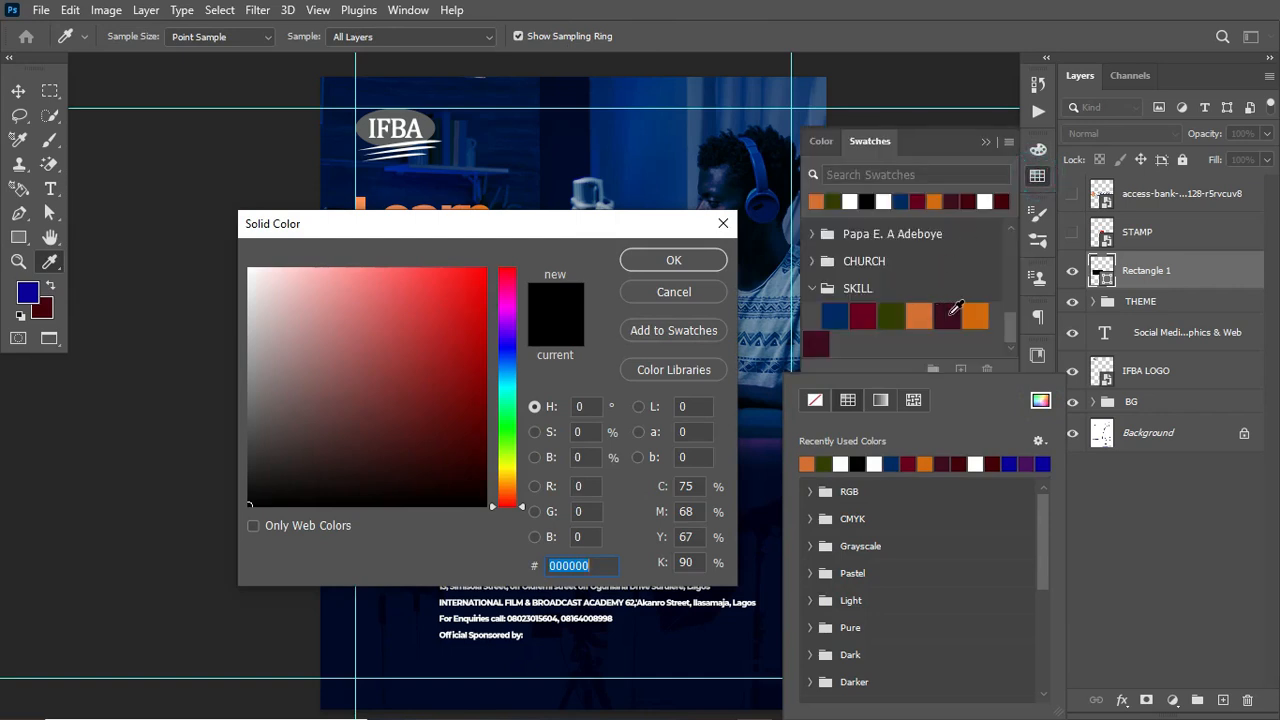
click(948, 316)
click(669, 259)
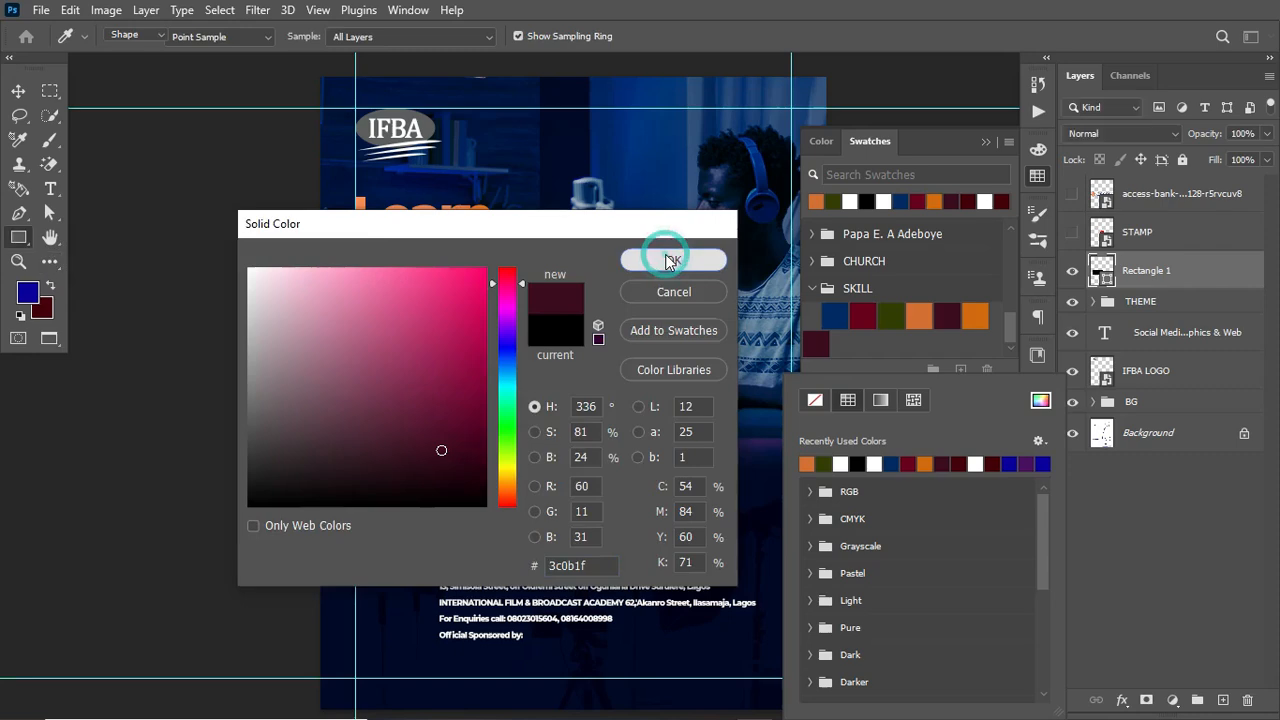
click(988, 143)
click(988, 143)
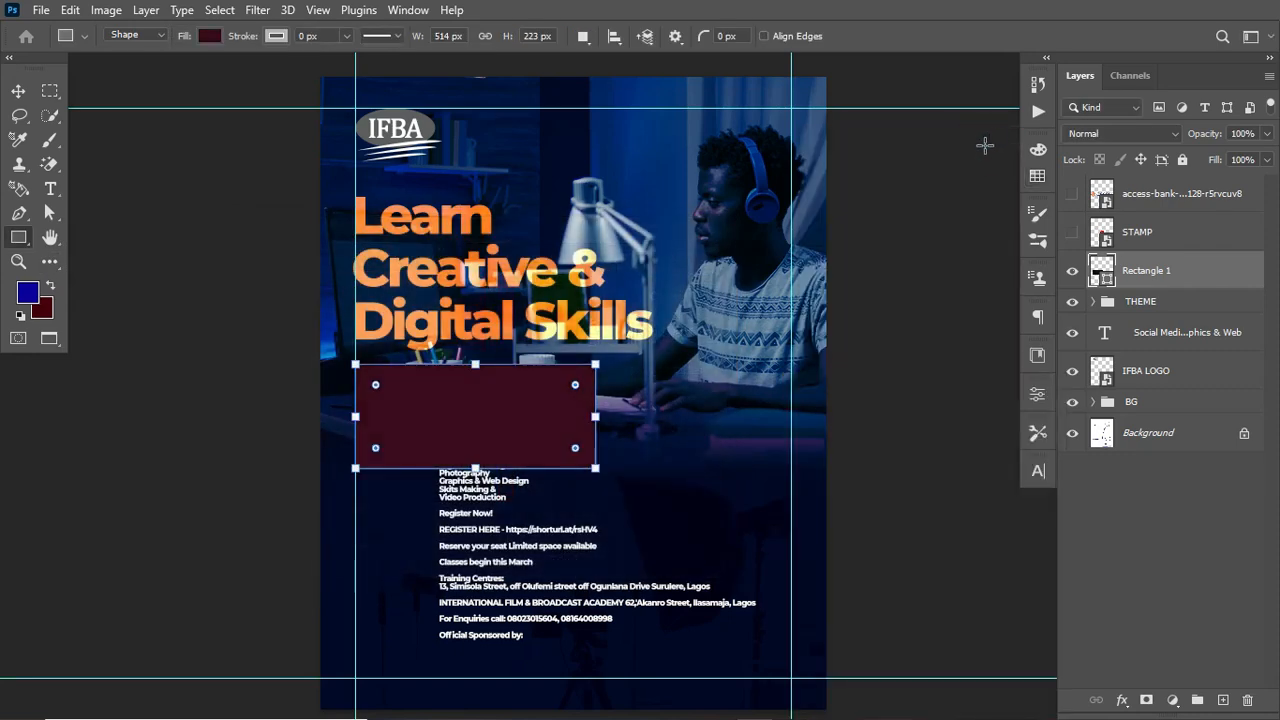
Step: Set the rectangle's blend mode to Soft Light
click(1146, 141)
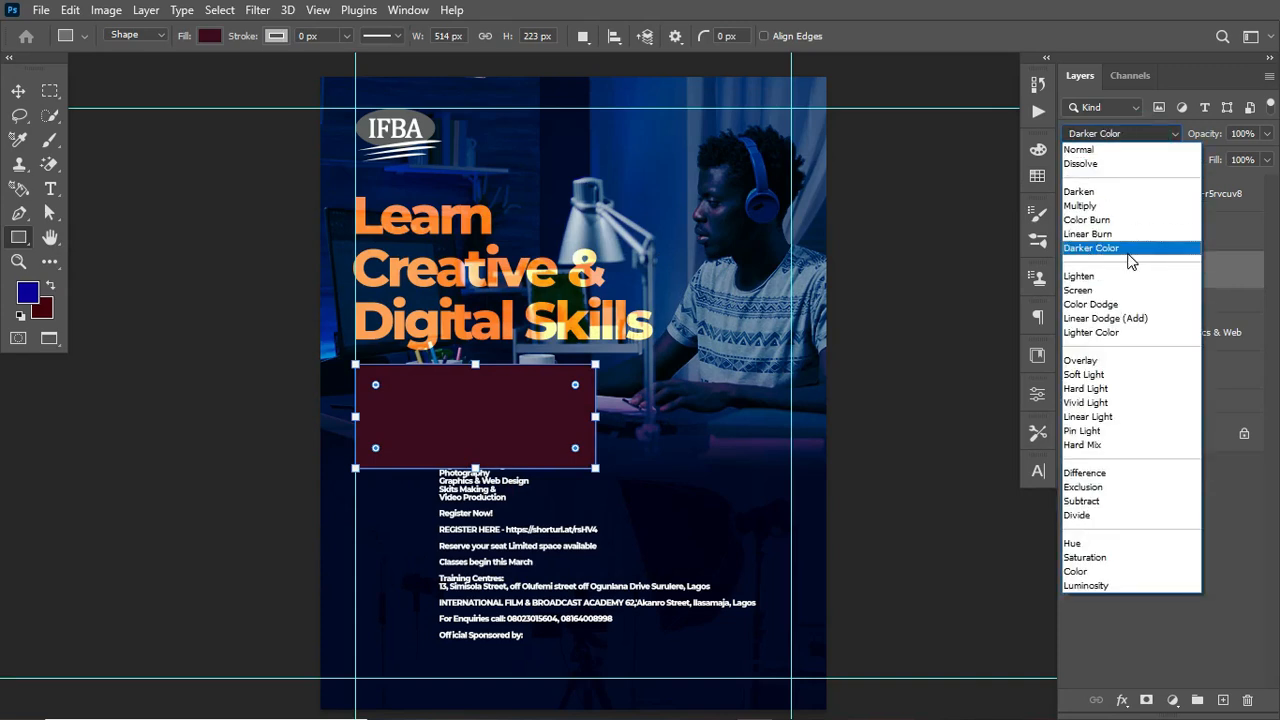
click(1124, 374)
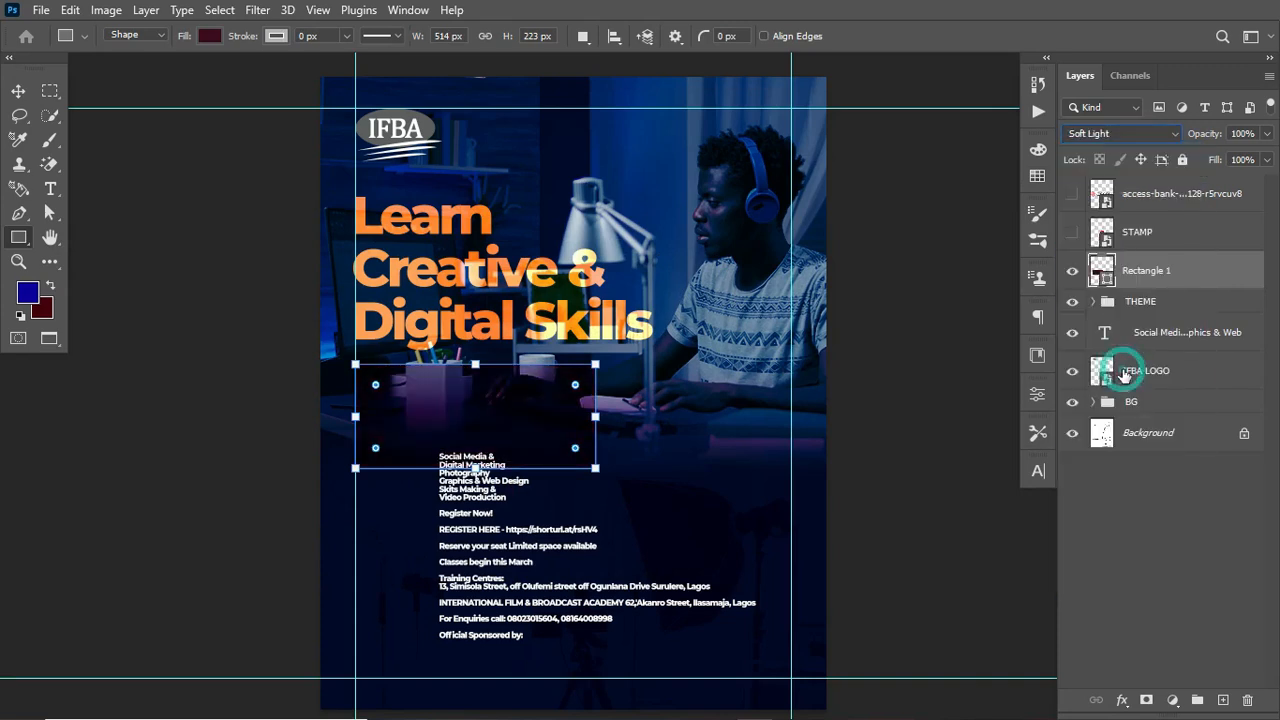
click(18, 91)
Step: Nudge the course details text block slightly lower on the flyer
click(468, 498)
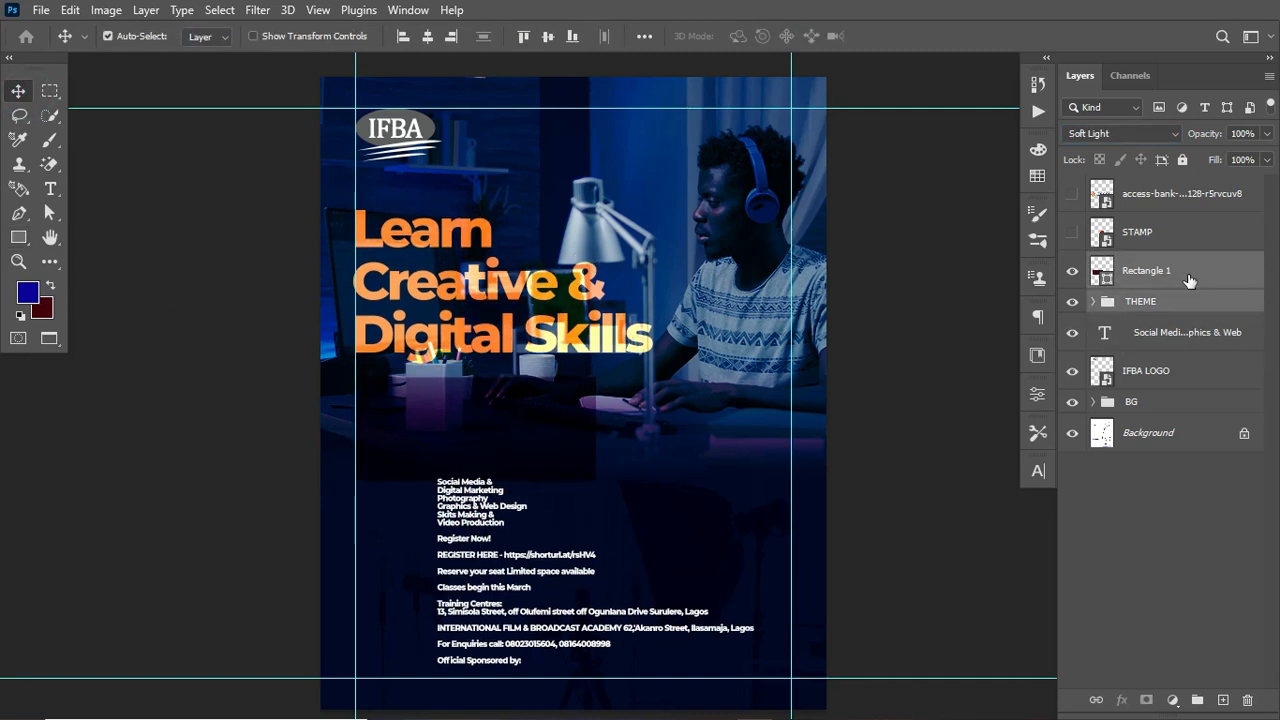
key(Up)
key(Up)
key(Up)
key(Up)
key(Up)
key(Up)
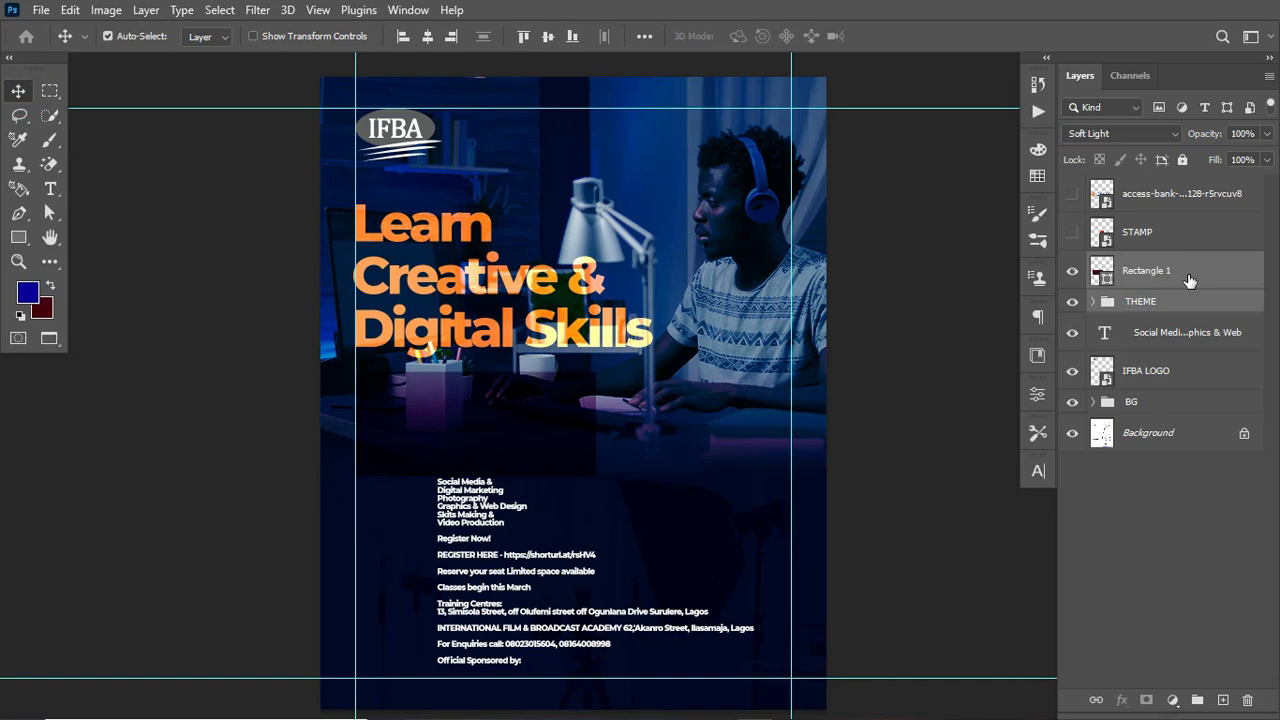
key(Up)
key(Up)
key(Up)
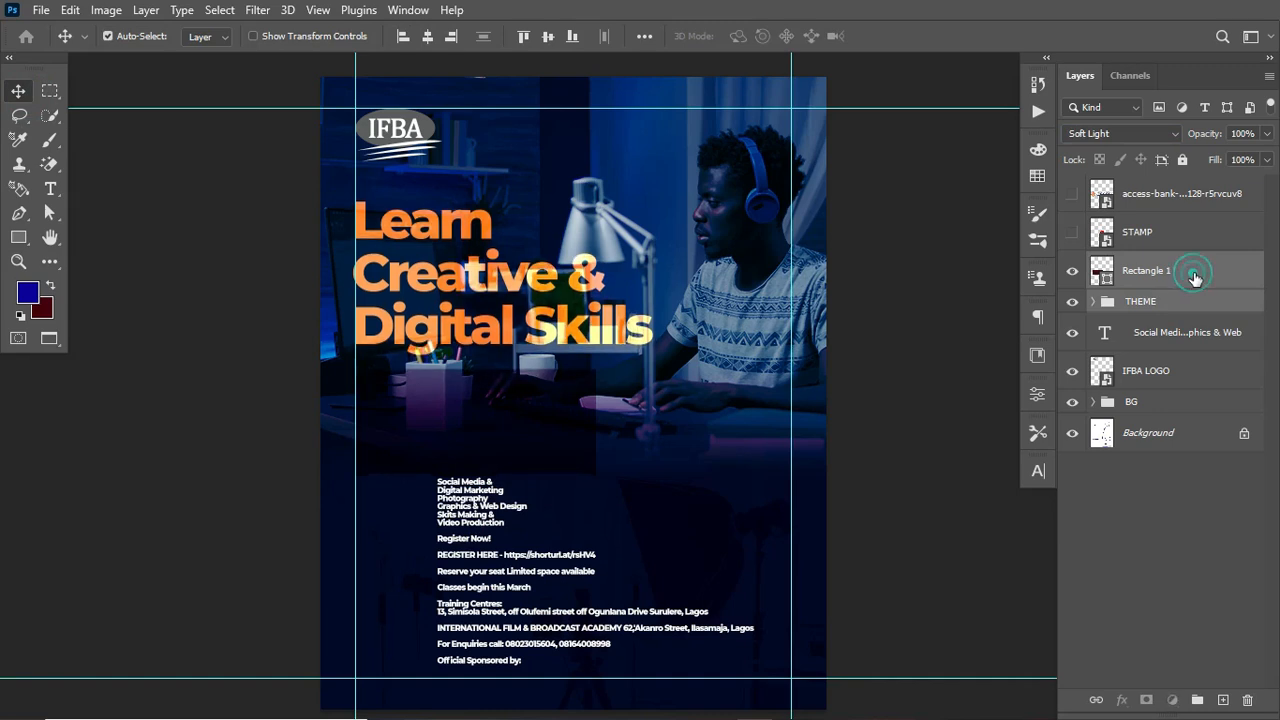
Step: Nudge the rectangle slightly downward
click(1194, 277)
key(Down)
key(Down)
key(Down)
key(Down)
key(Down)
key(Down)
key(Down)
key(Down)
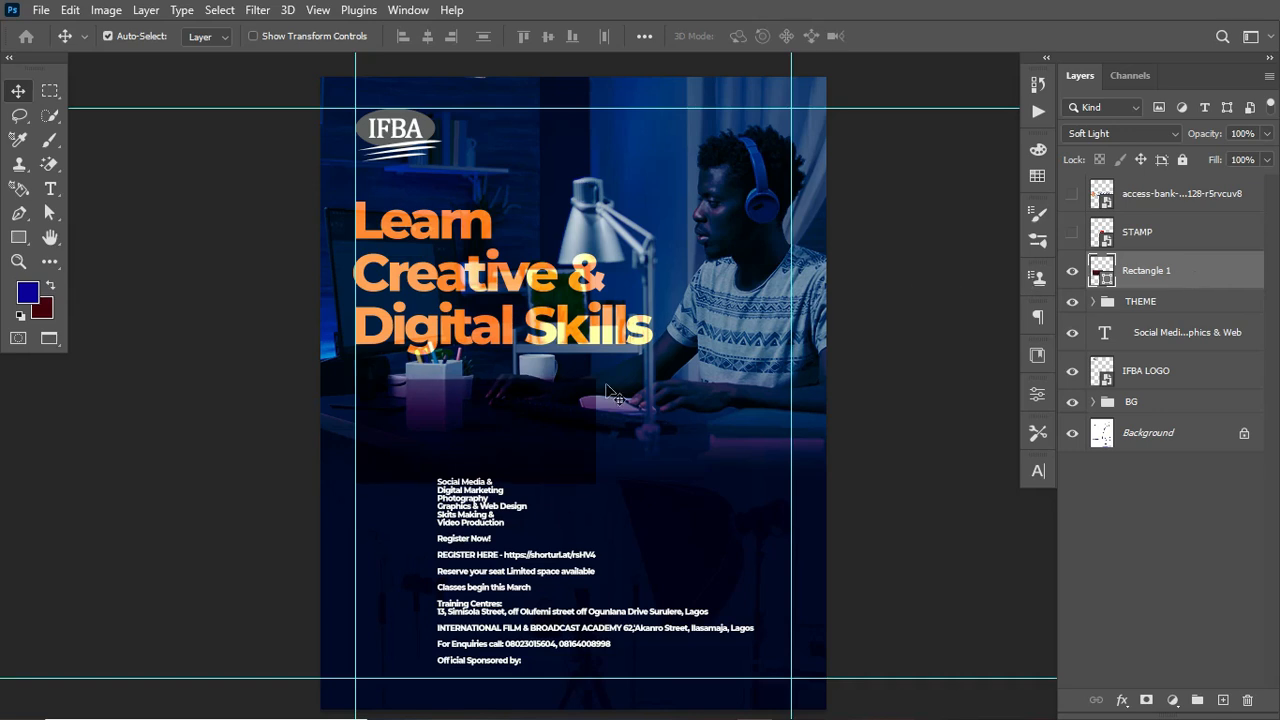
Step: Paste the course list as a new text layer beside the photo
key(t)
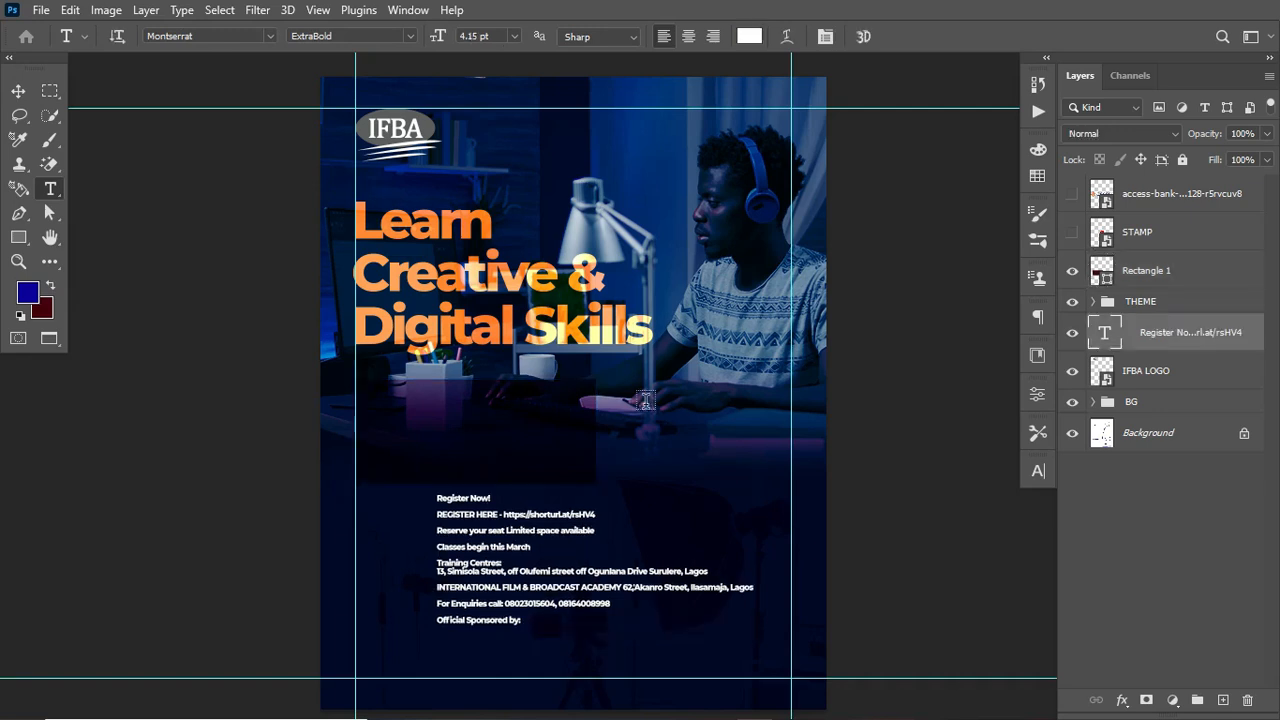
click(645, 404)
text(Social Media & Digital Marketing Photography Graphics & Web Design Skits Making & Video Production)
key(ctrl+Return)
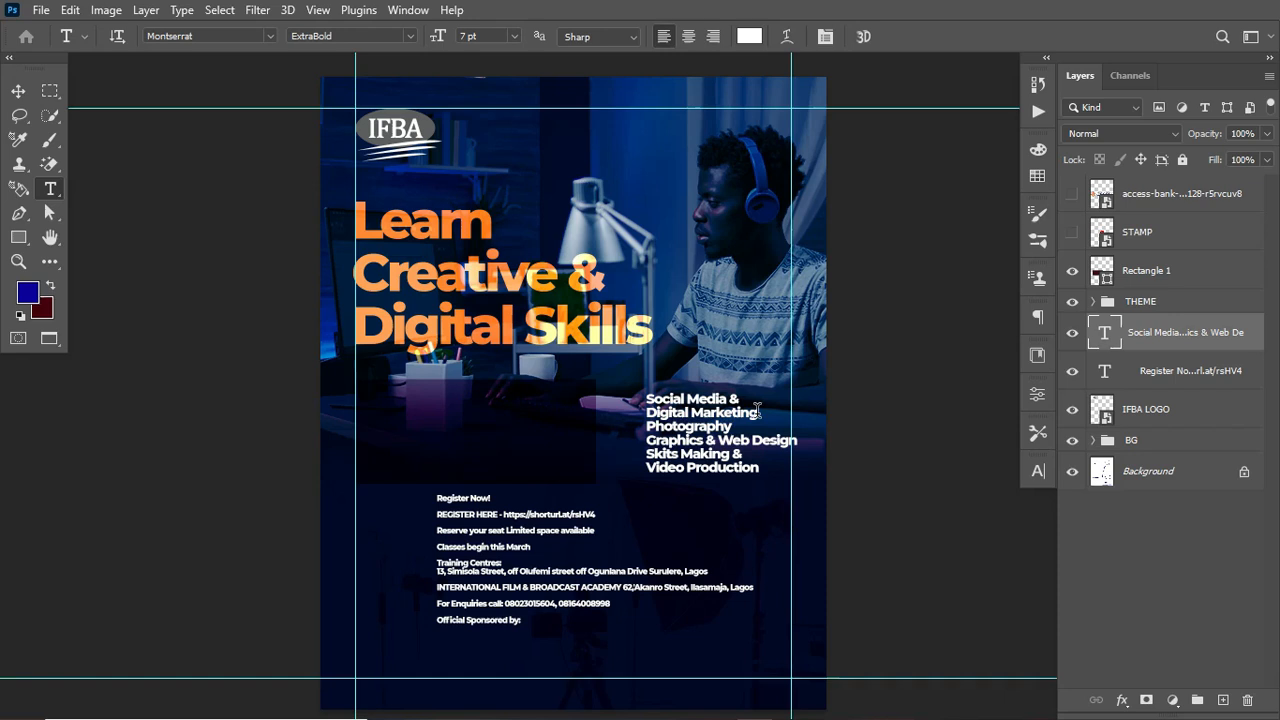
Step: Join the course lines so "Social Media & Digital Marketing" and "Skits Making & Video Production" each sit on one line
click(647, 411)
key(BackSpace)
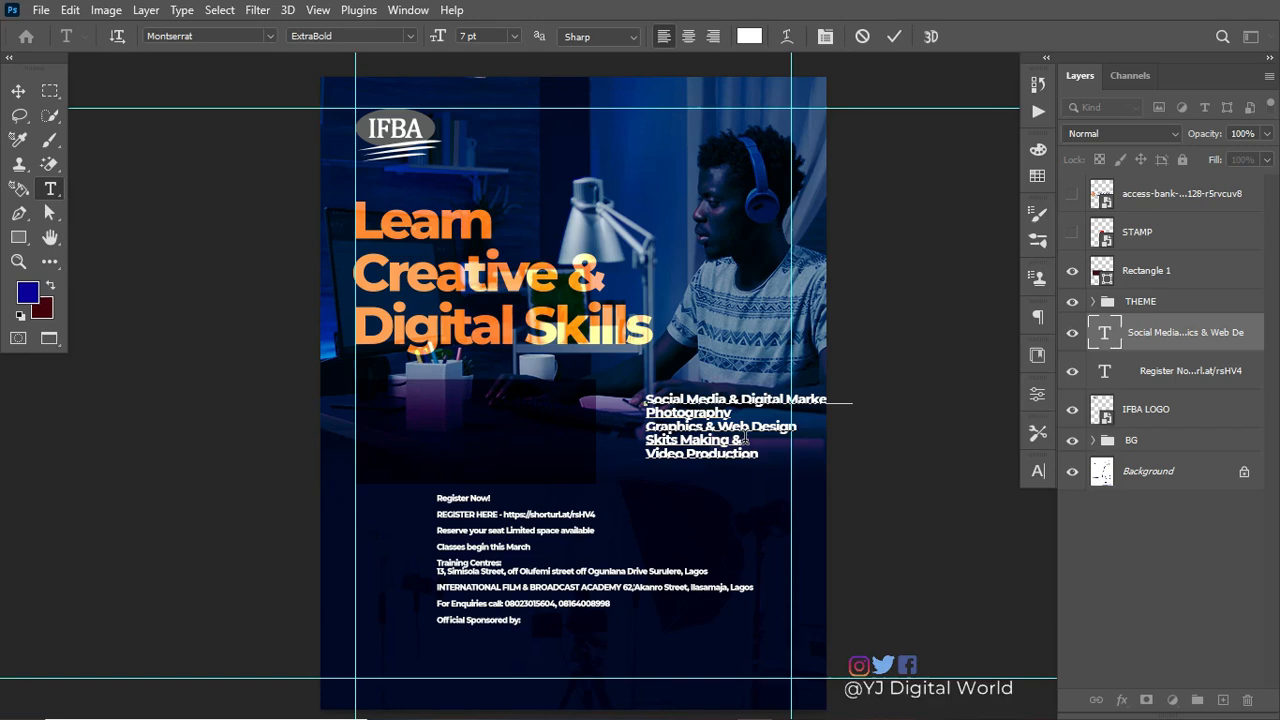
click(745, 440)
key(Delete)
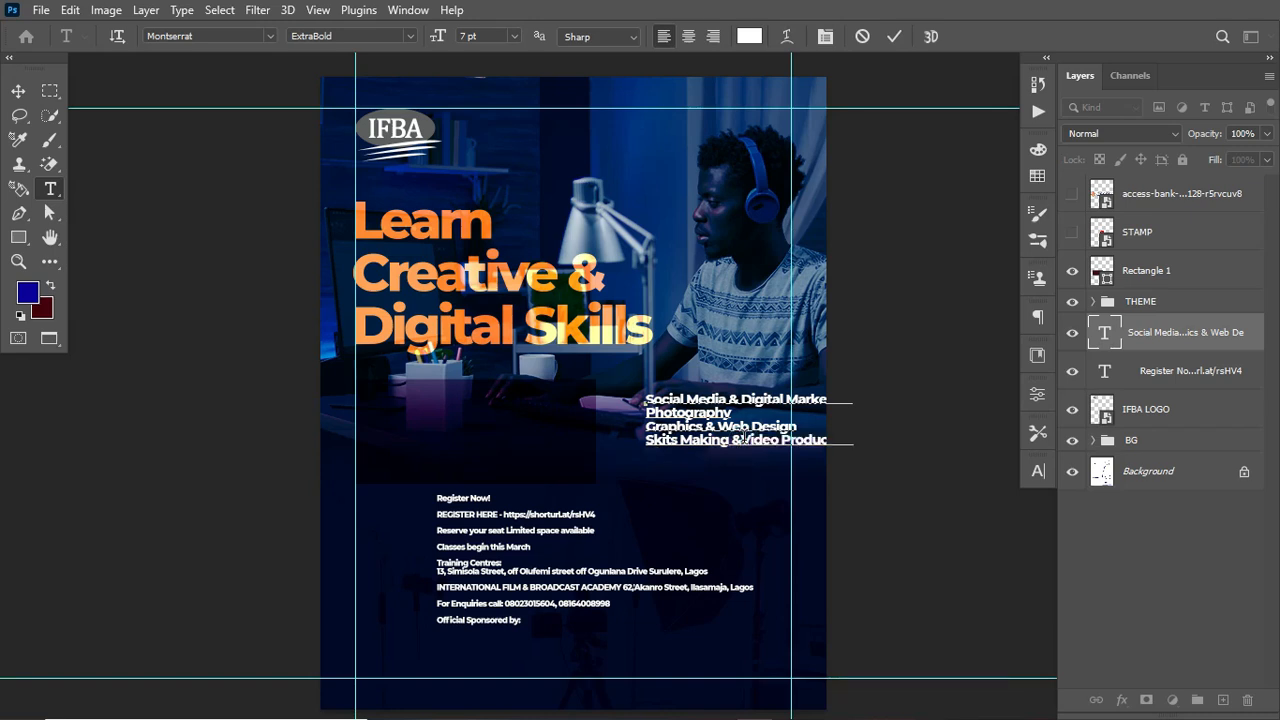
key(ctrl+Return)
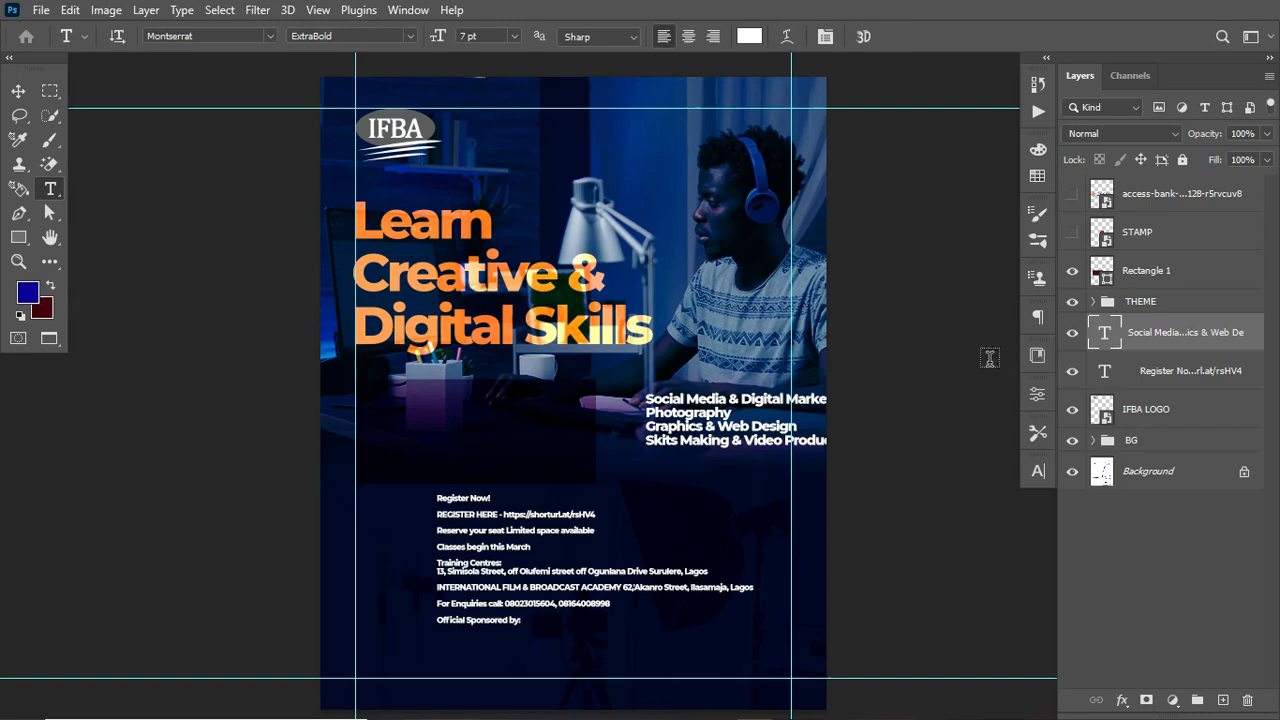
Step: Move the course list onto the dark rectangle below the headline and set its leading to 9 pt
click(18, 91)
drag(712, 410, 439, 421)
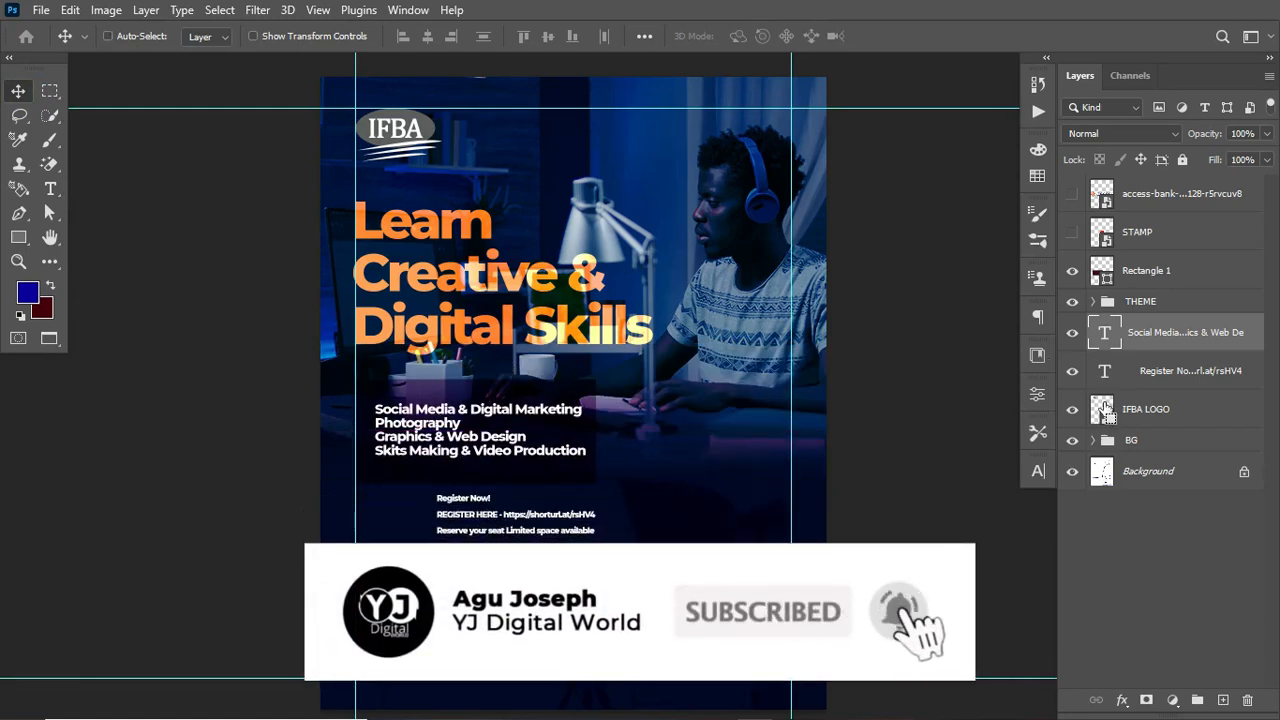
click(1036, 473)
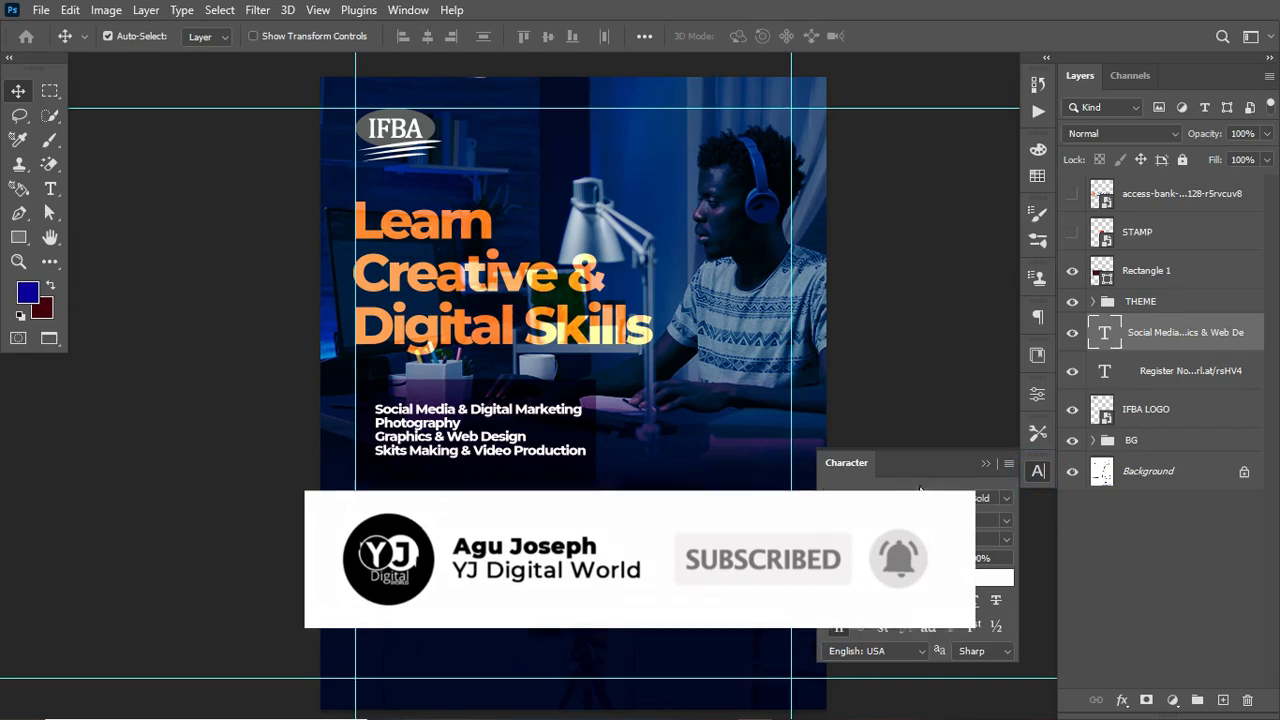
drag(928, 521, 935, 520)
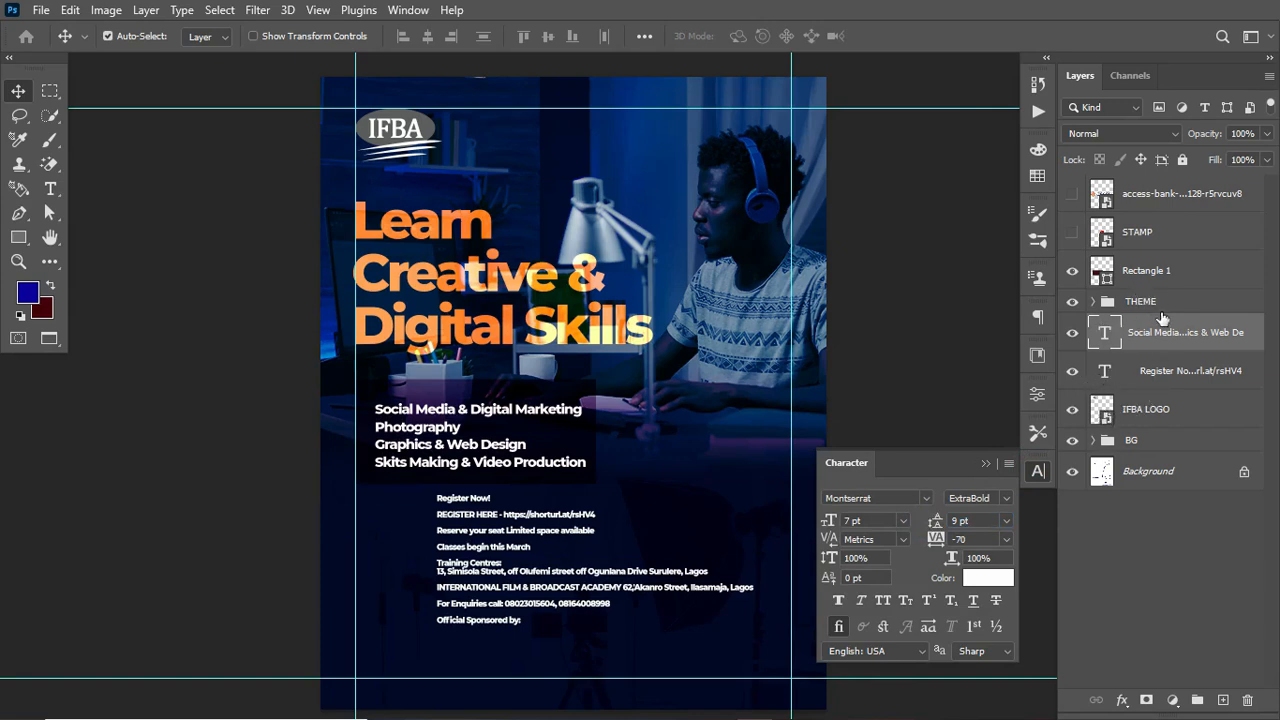
Step: Move the course list layer above Rectangle 1 in the layer stack
drag(1184, 331, 1164, 260)
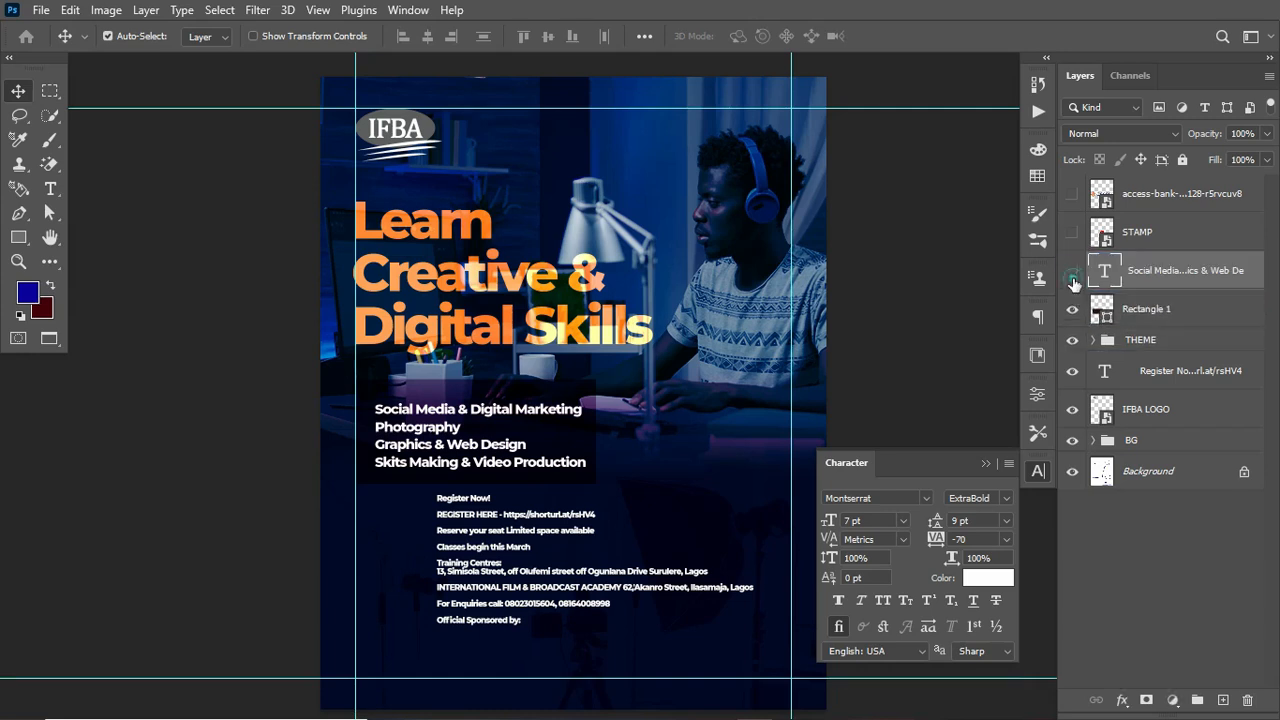
click(1072, 271)
click(1073, 309)
click(1073, 309)
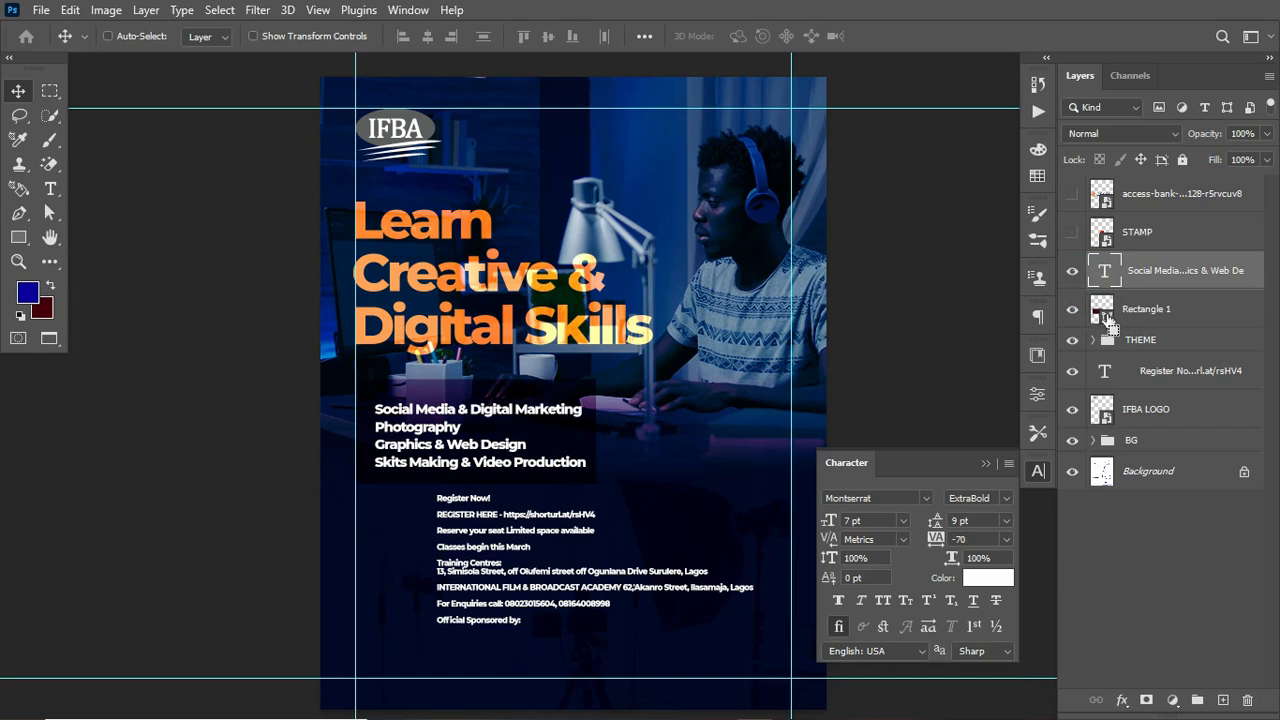
Step: Align the course list to the centre of the rectangle using the rectangle's selection, then deselect
ctrl+click(1104, 312)
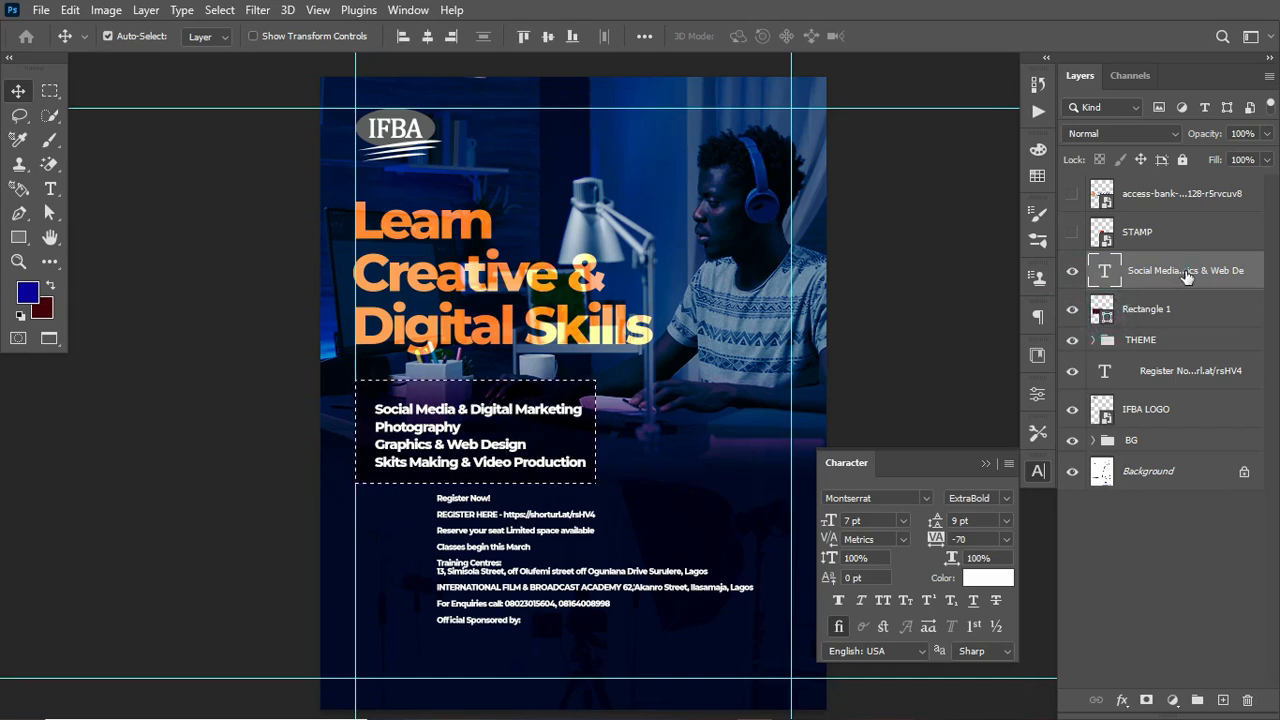
click(427, 37)
click(548, 37)
click(549, 37)
key(ctrl+d)
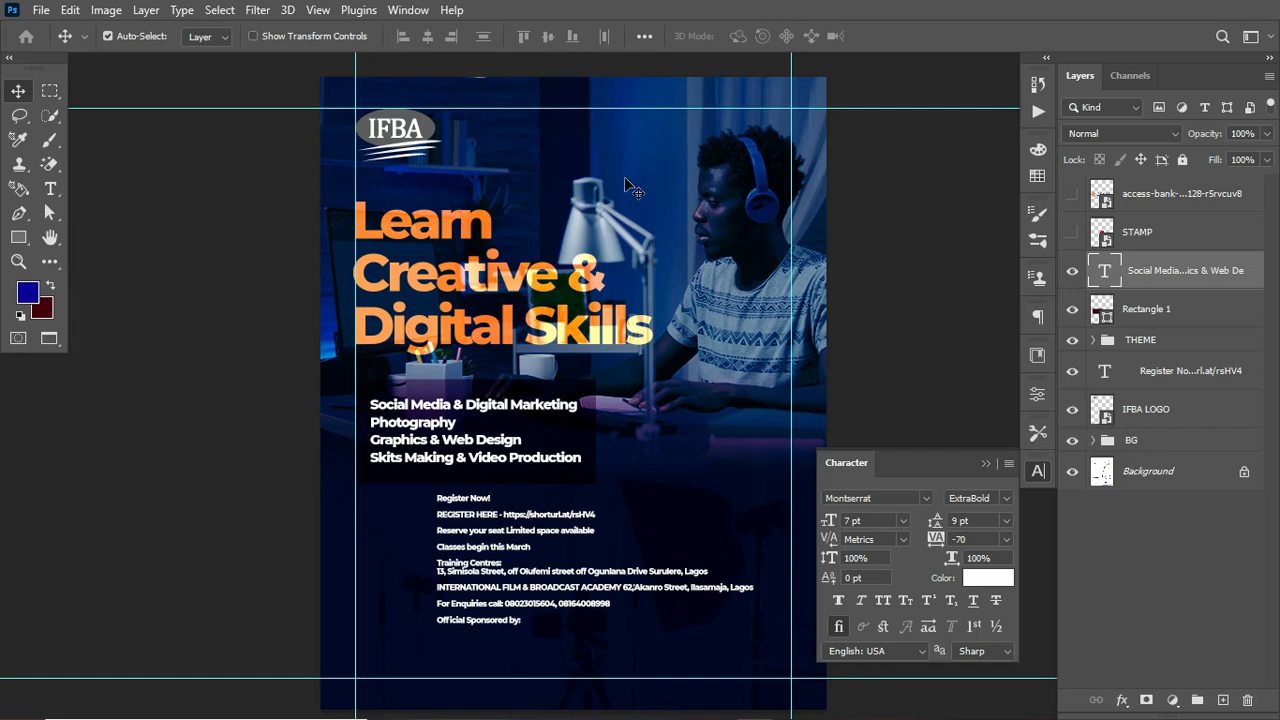
Step: Set the course list to Montserrat Bold with tracking -30 and leading 10 pt
click(1007, 498)
click(993, 412)
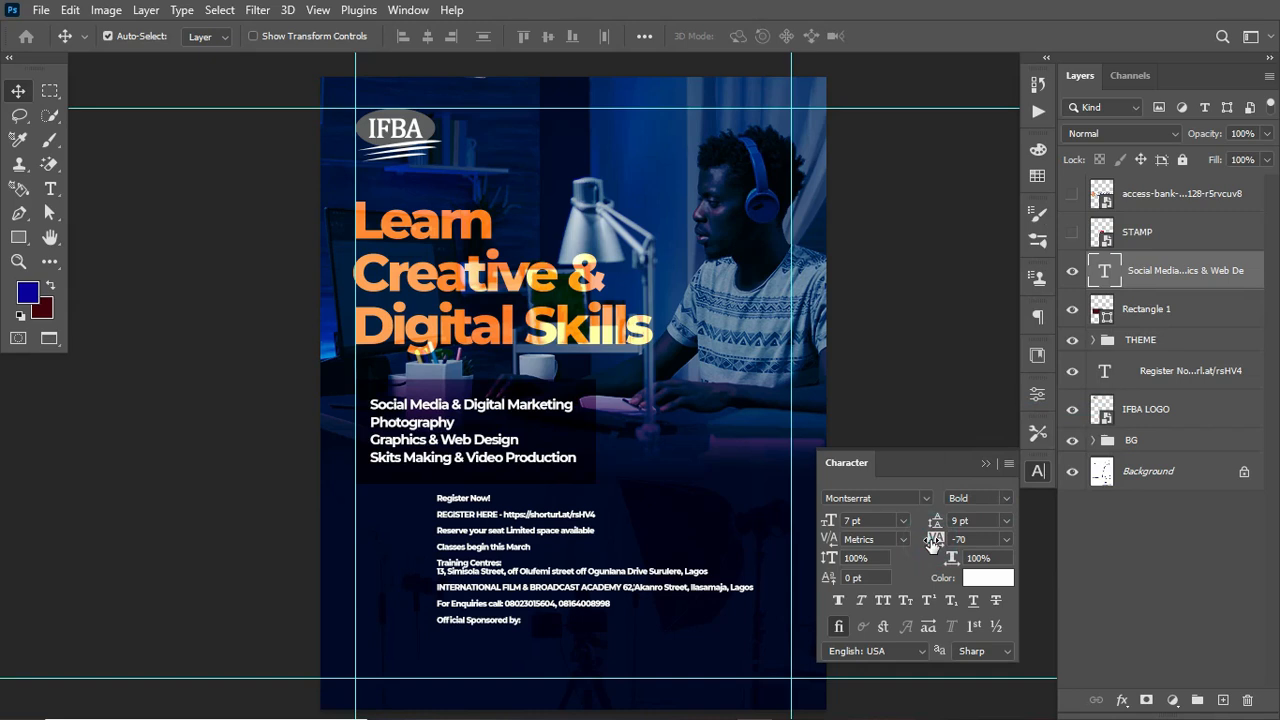
drag(932, 541, 927, 539)
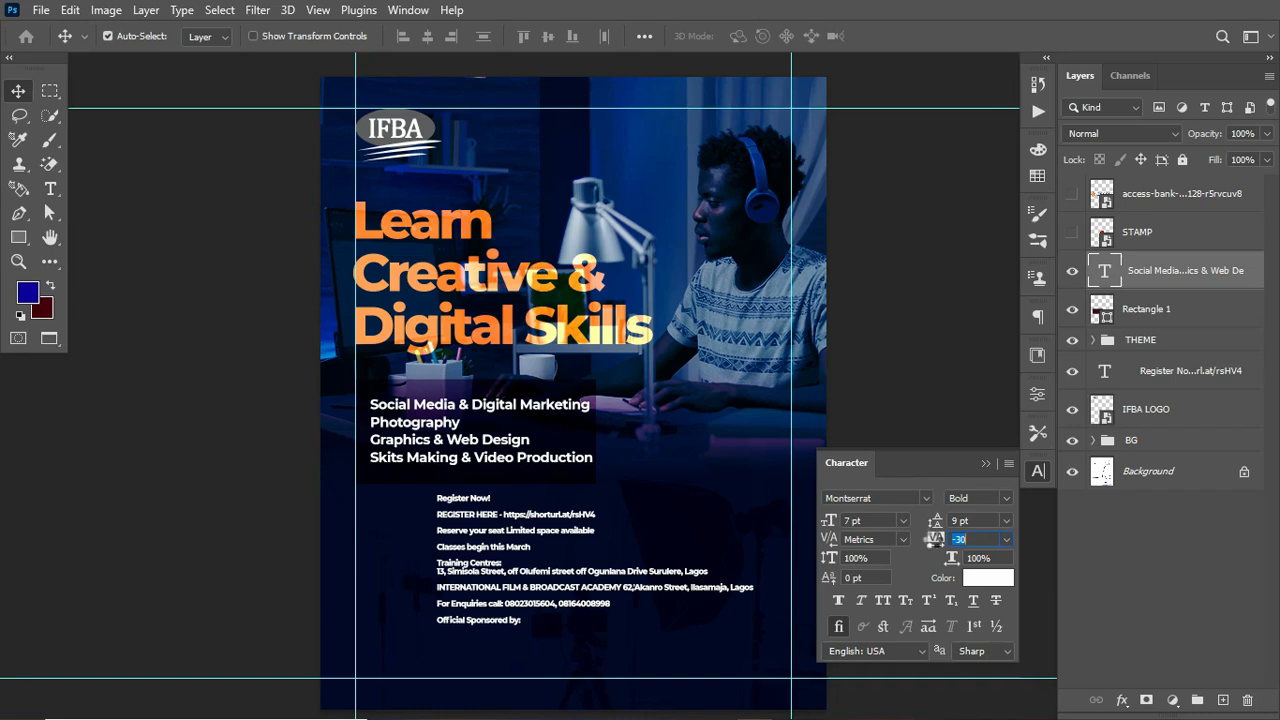
click(932, 521)
drag(932, 521, 934, 522)
click(954, 519)
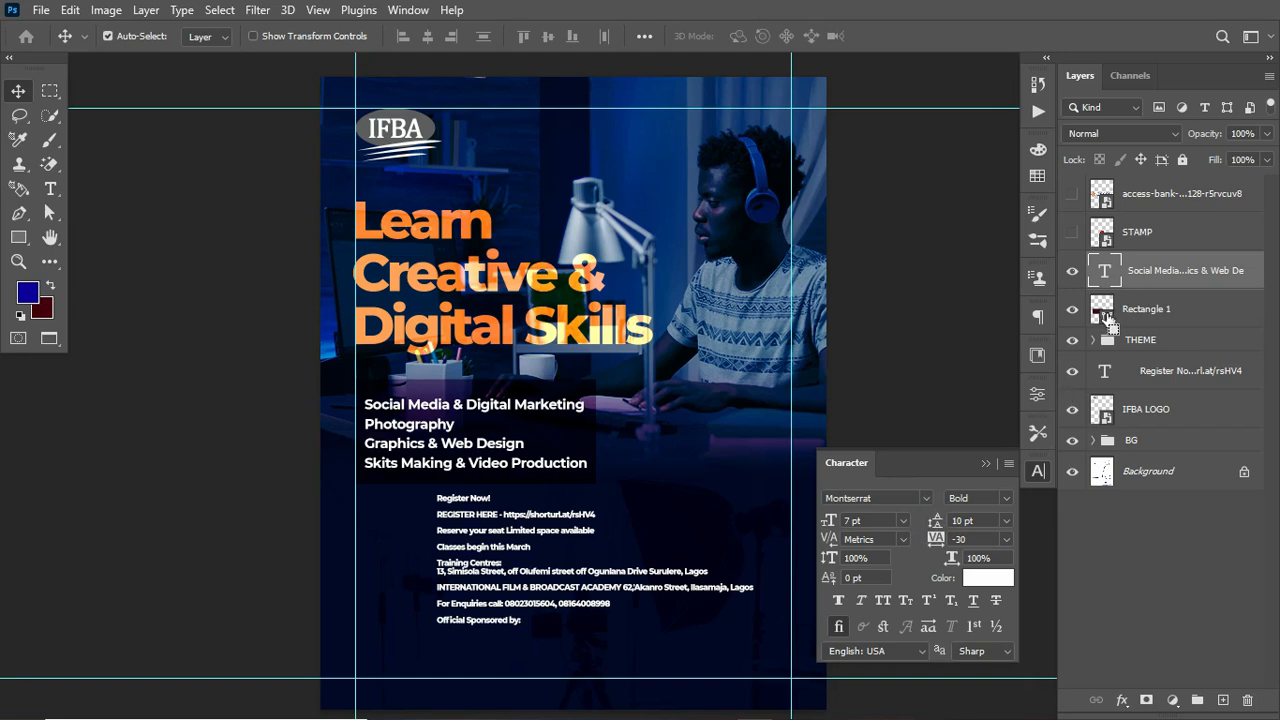
Step: Scale the course list slightly smaller with Free Transform
key(ctrl+t)
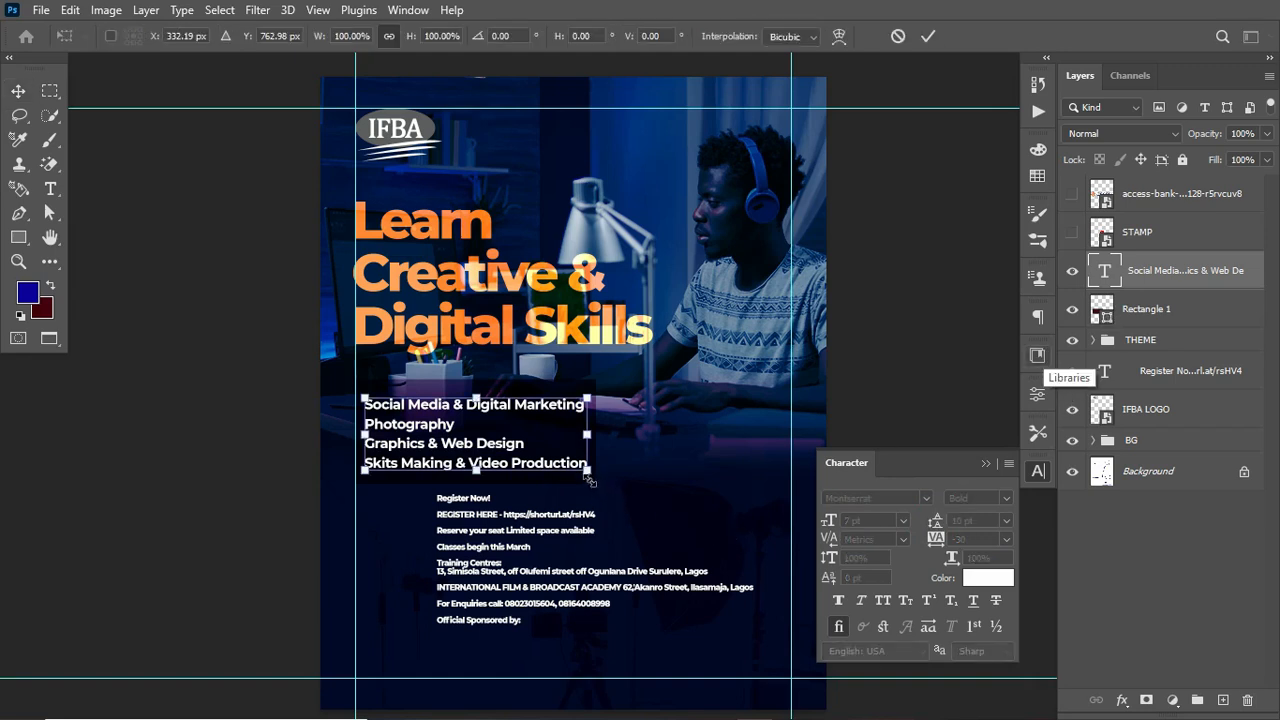
drag(586, 478, 580, 477)
key(Return)
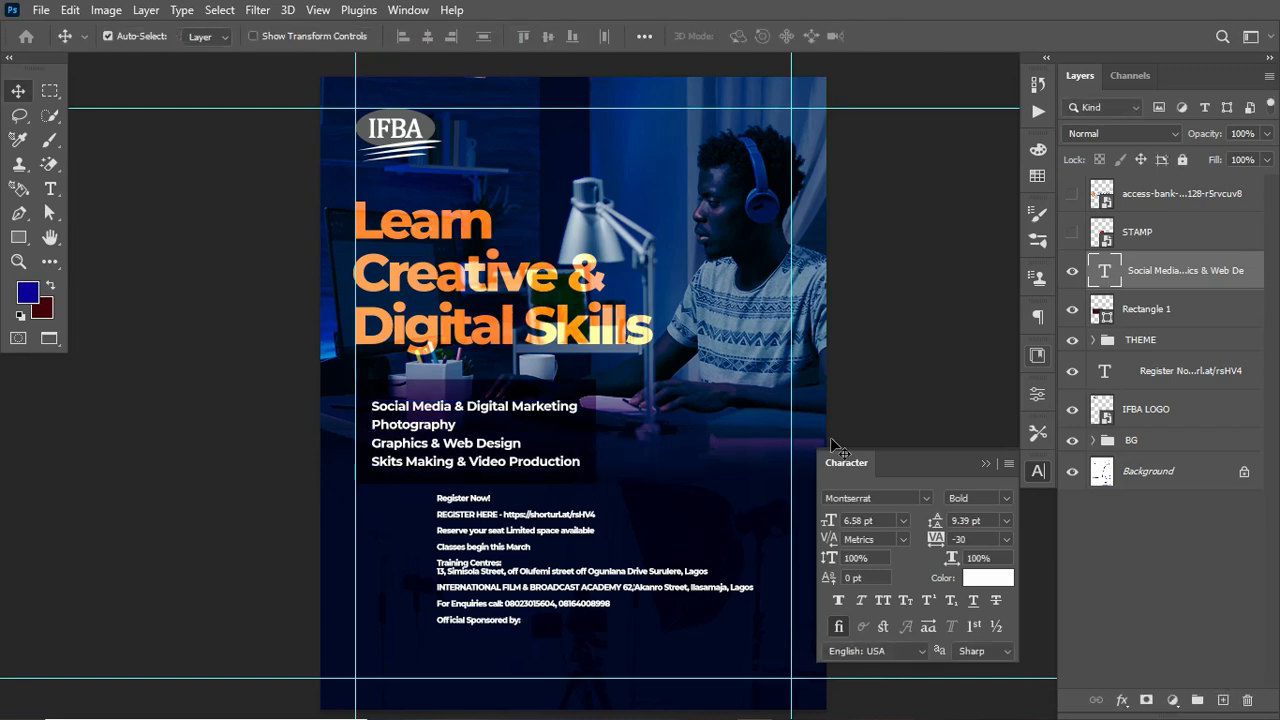
key(ctrl+semicolon)
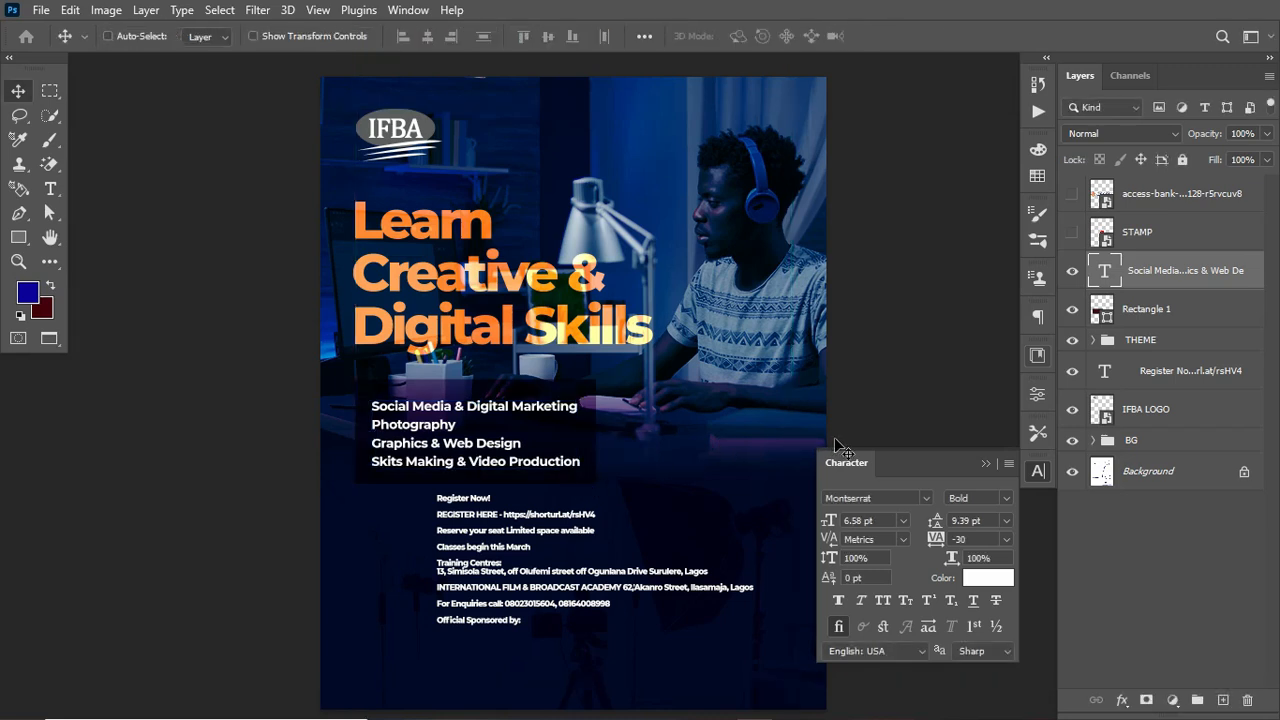
key(ctrl+semicolon)
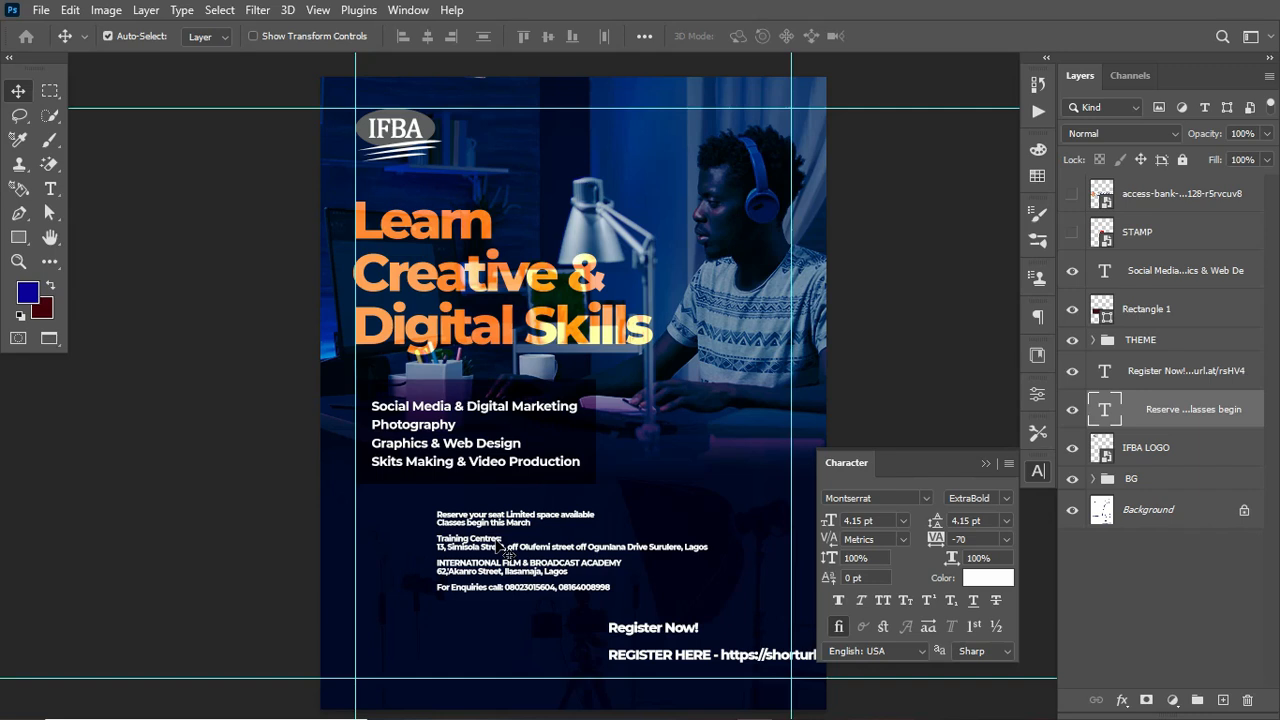
Step: Move the venue and enquiries text block left to line up with the left guide
drag(501, 547, 418, 540)
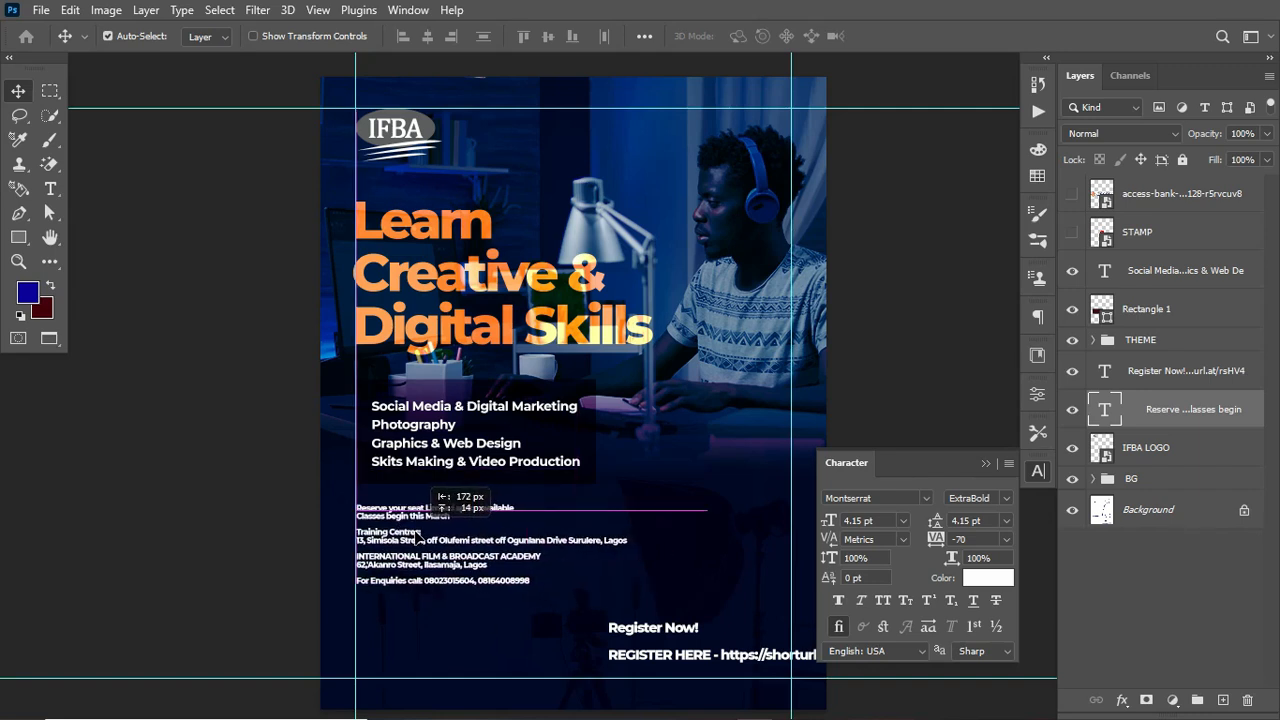
drag(418, 540, 418, 540)
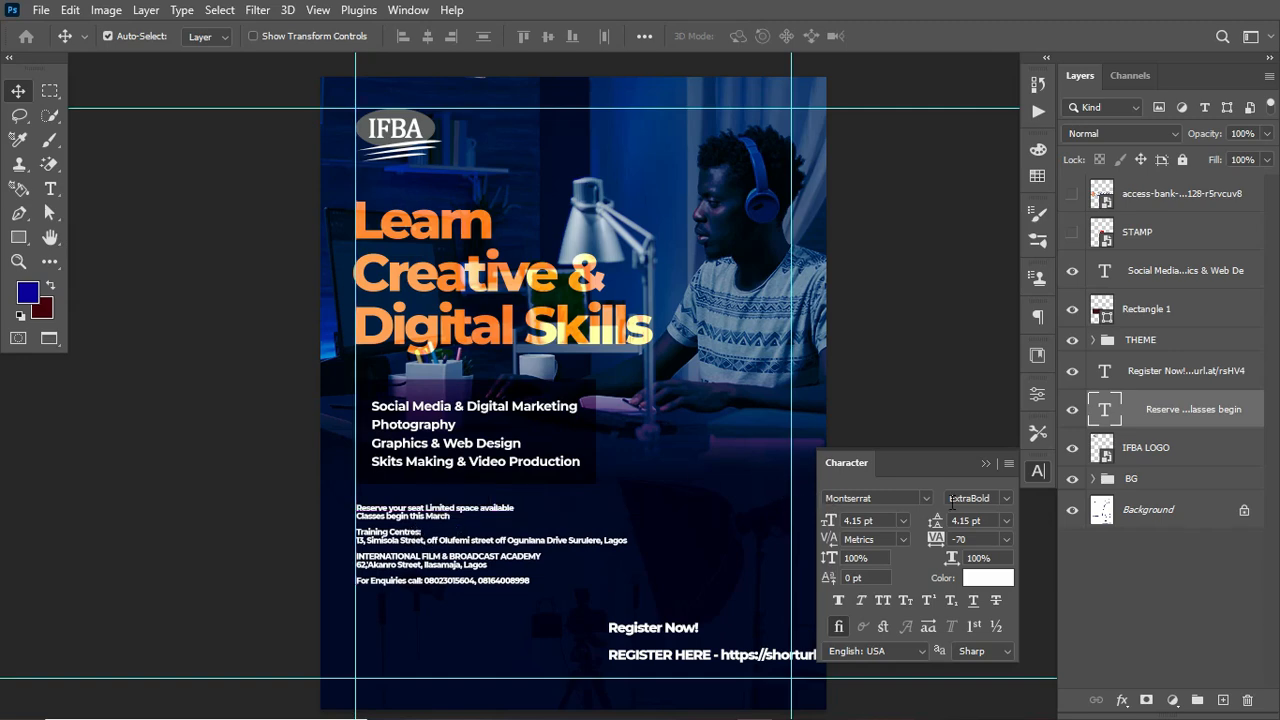
Step: Set the venue and enquiries text to Bold with tracking -50
click(1005, 498)
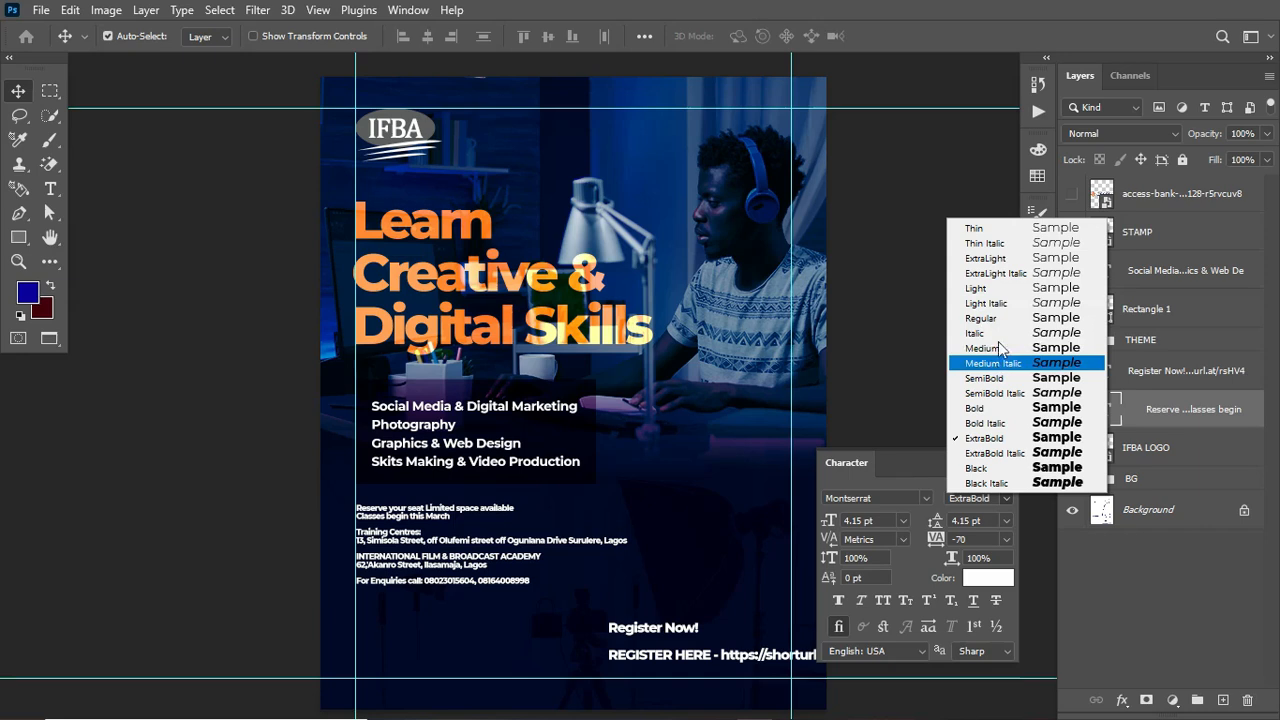
click(985, 408)
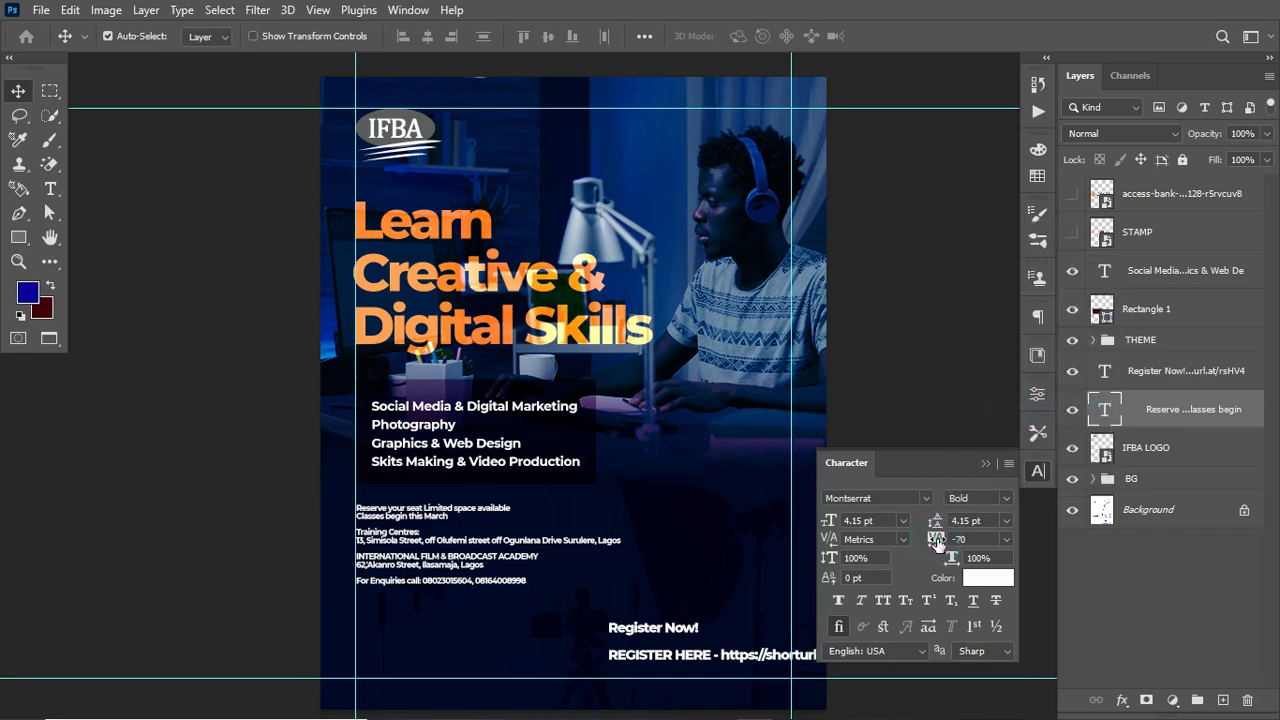
drag(937, 541, 939, 541)
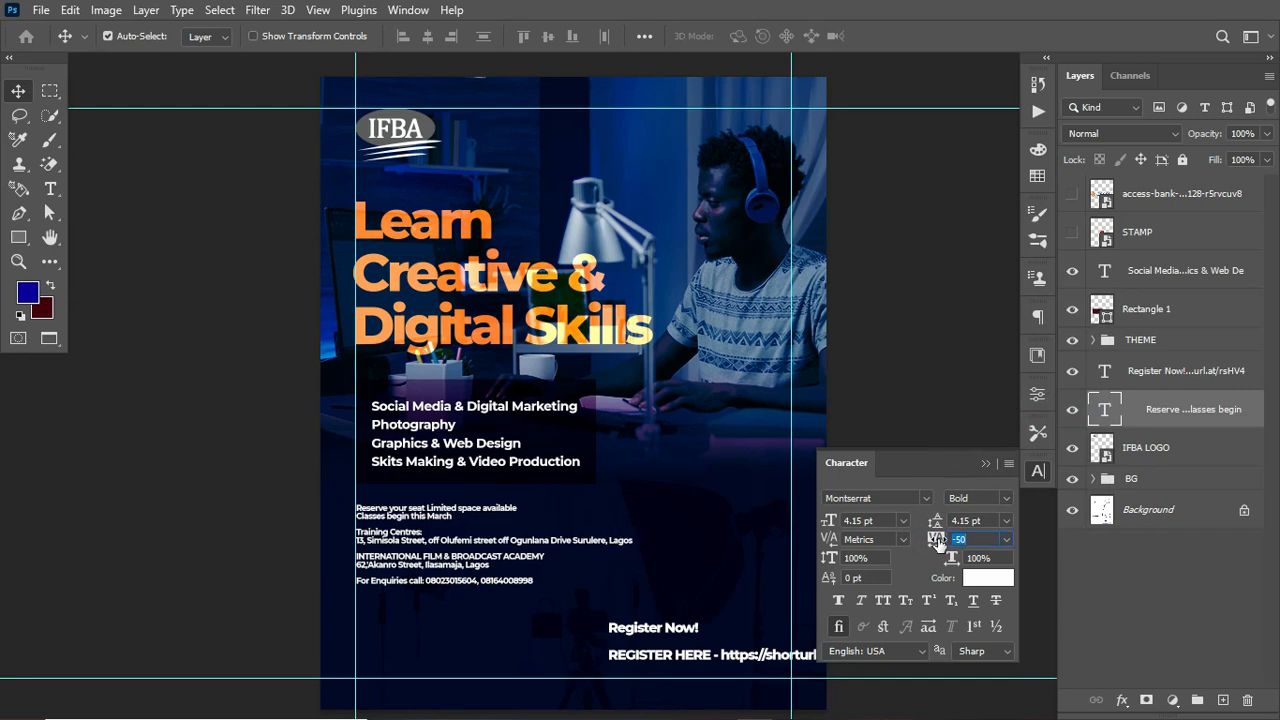
click(985, 463)
Step: Scale the venue and enquiries text to about 114% and nudge it slightly up
key(ctrl+t)
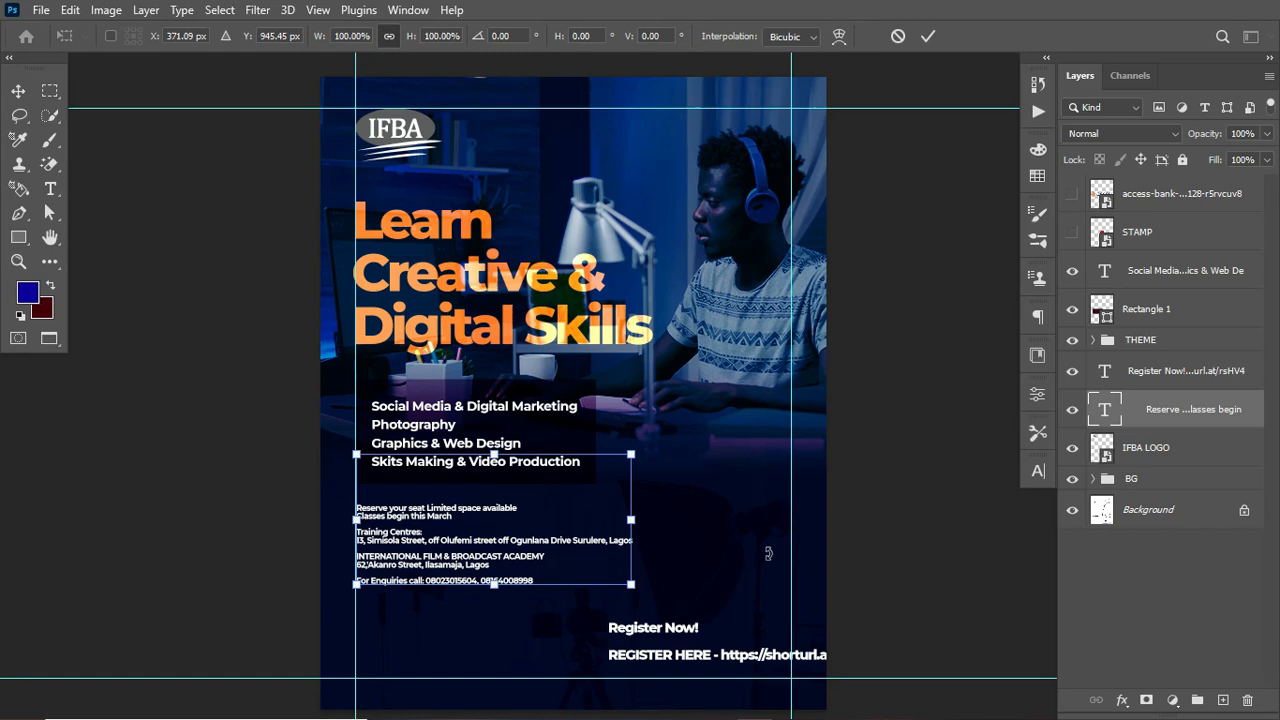
drag(628, 584, 669, 605)
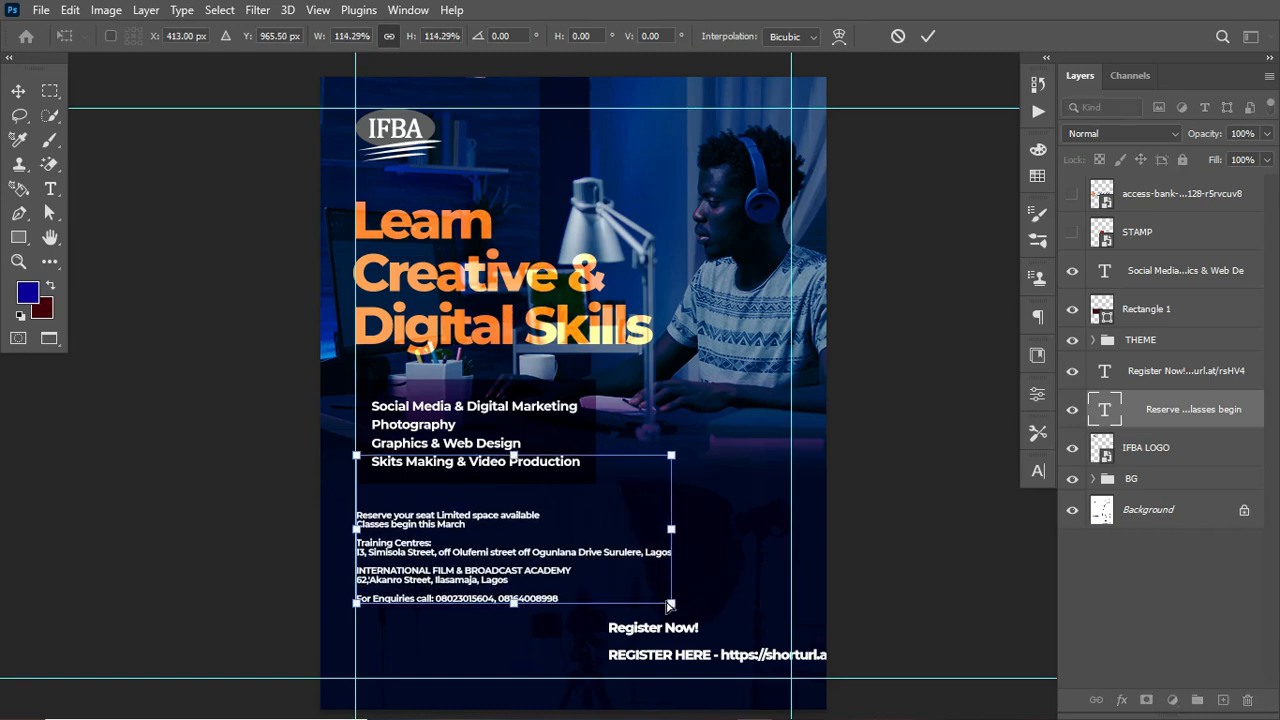
key(Return)
mouse_move(455, 557)
mouse_down()
mouse_move(455, 539)
mouse_move(457, 550)
mouse_up()
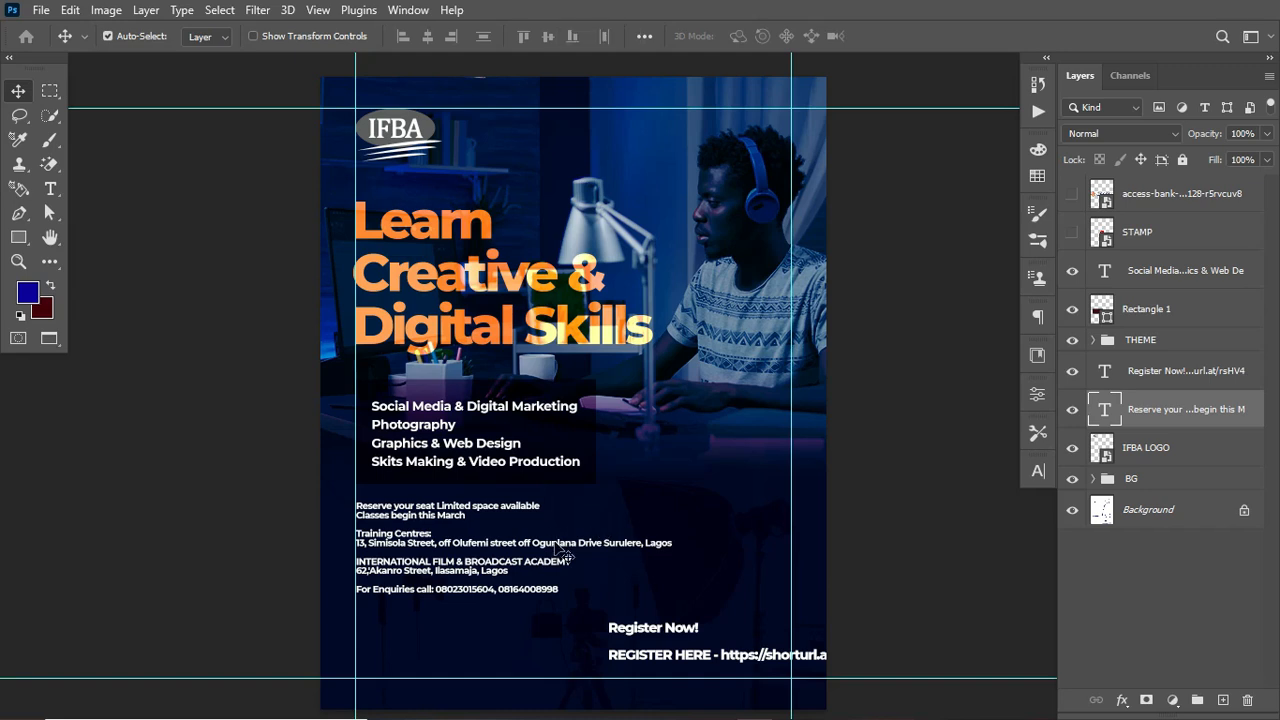
Step: Break the Training Centres address onto a new line before "Ogunlana Drive Surulere, Lagos"
click(50, 188)
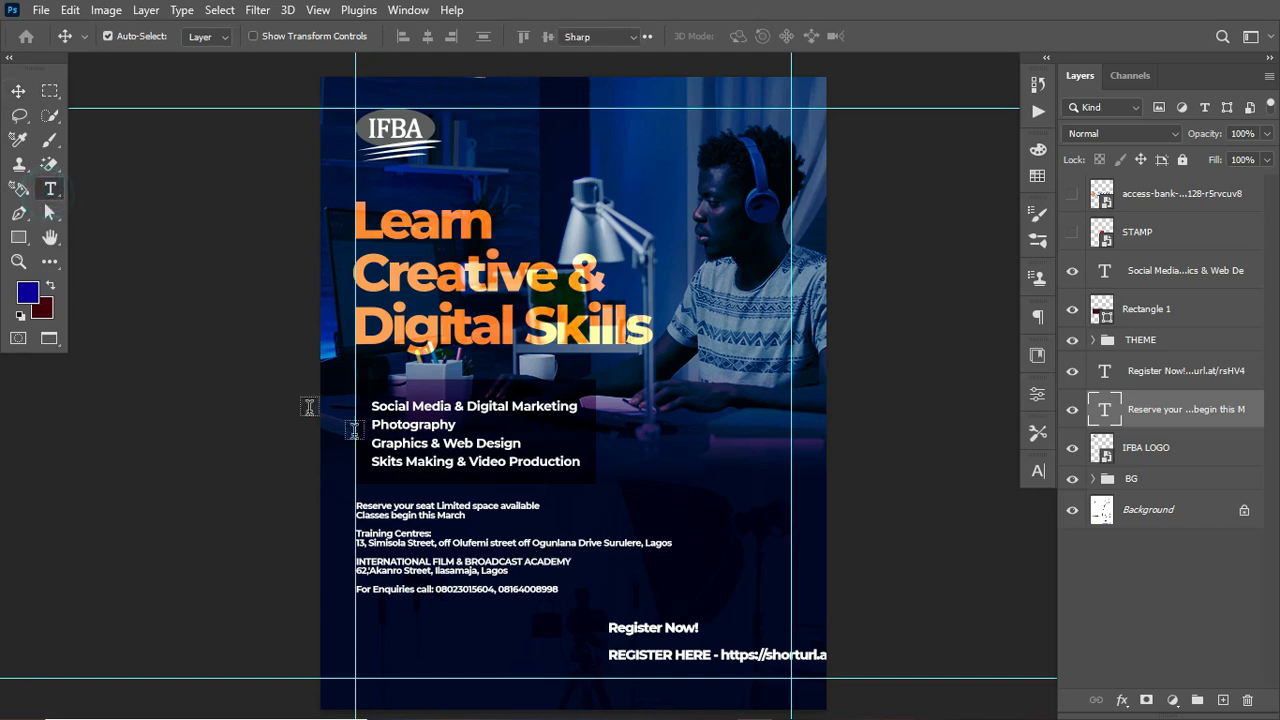
click(517, 542)
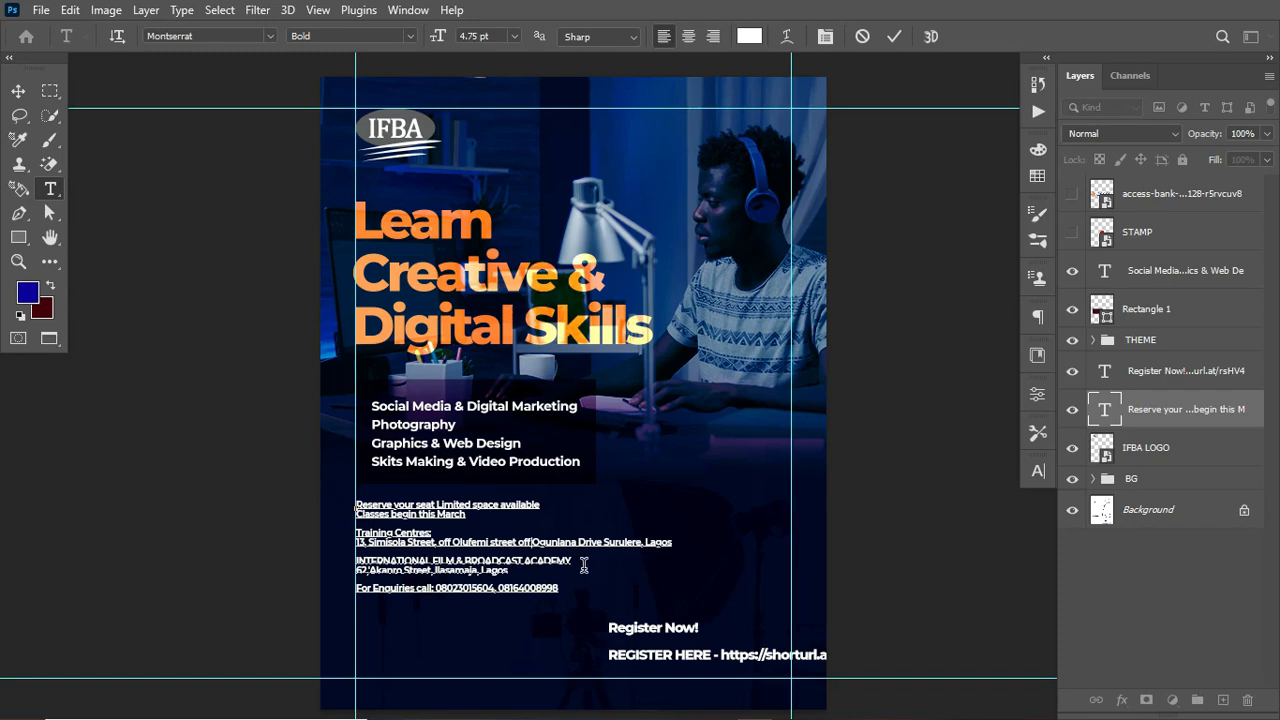
key(Return)
key(ctrl+Return)
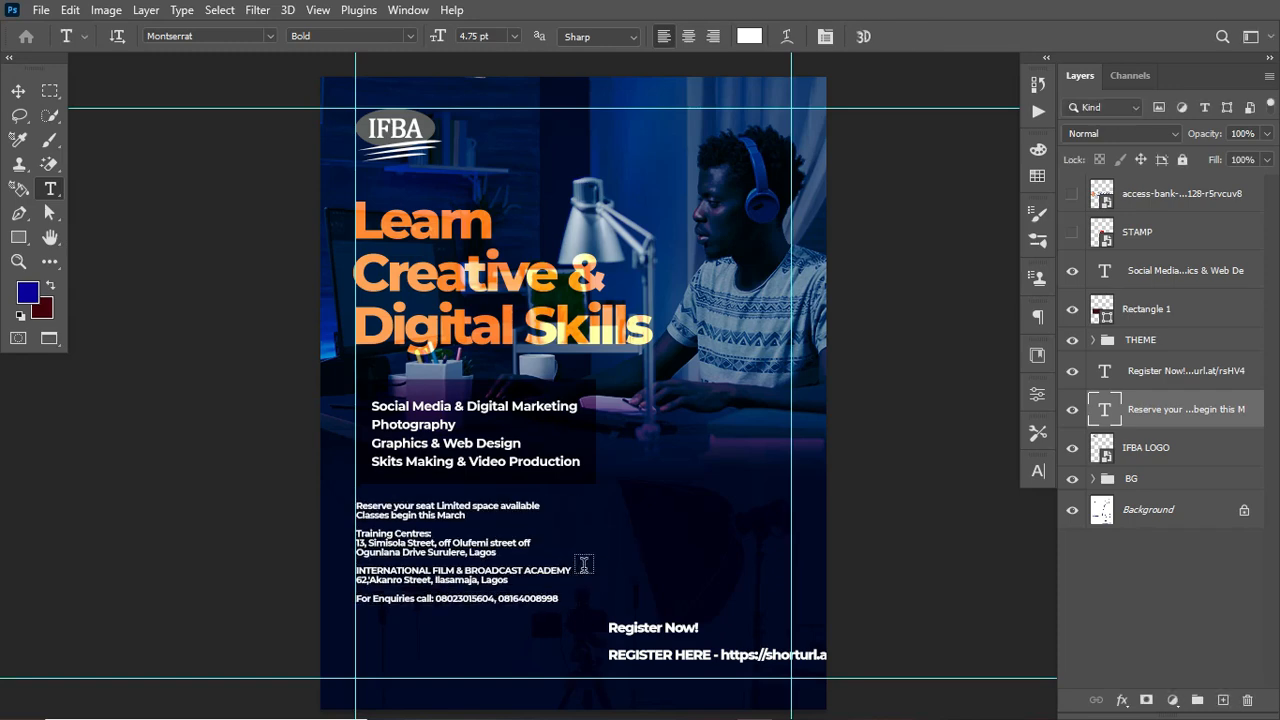
Step: Scale the venue and enquiries text block up further with Free Transform
key(ctrl+t)
drag(572, 604, 610, 660)
key(Return)
Step: Colour the "Reserve your seat Limited space available" line orange from the SKILL swatches
drag(357, 503, 614, 501)
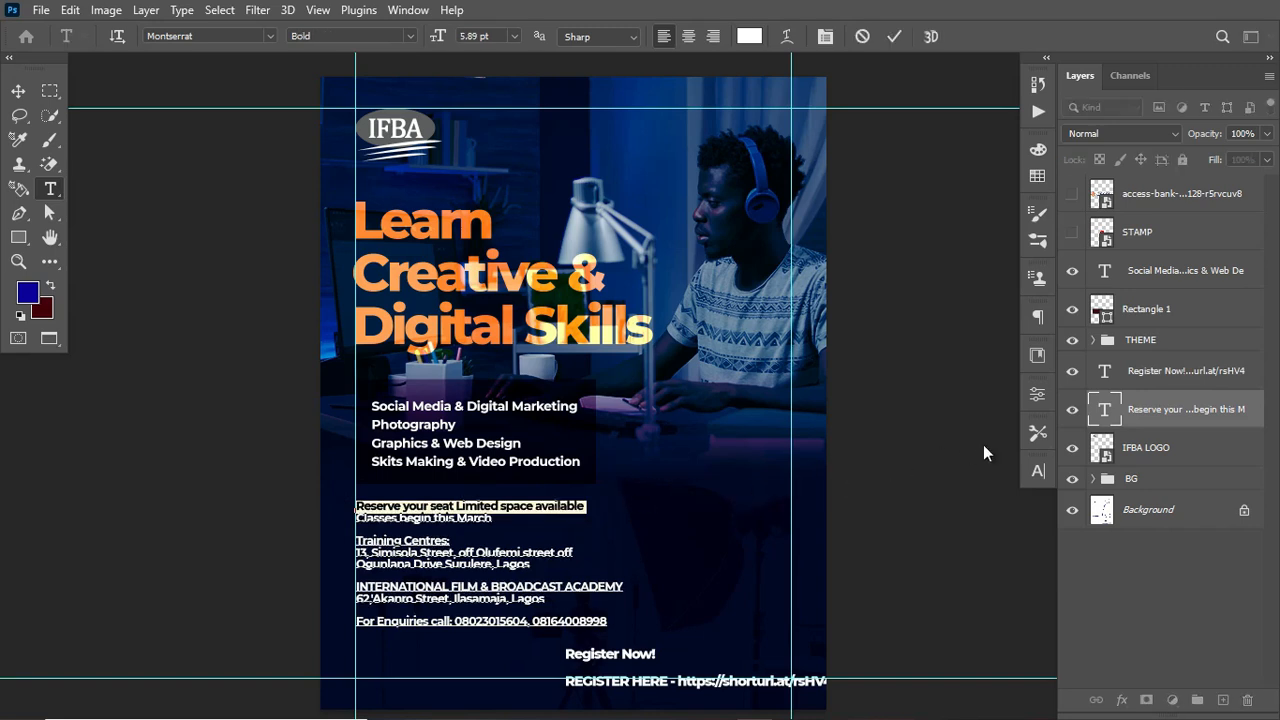
click(1040, 471)
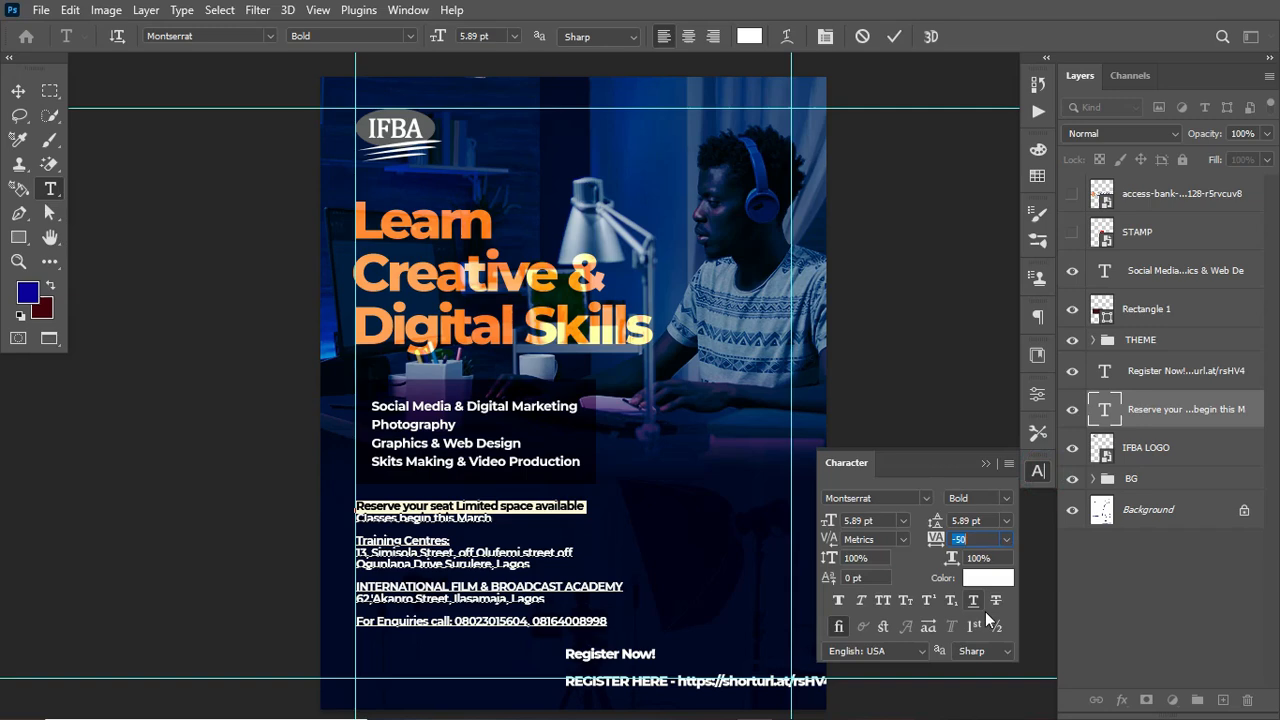
click(988, 578)
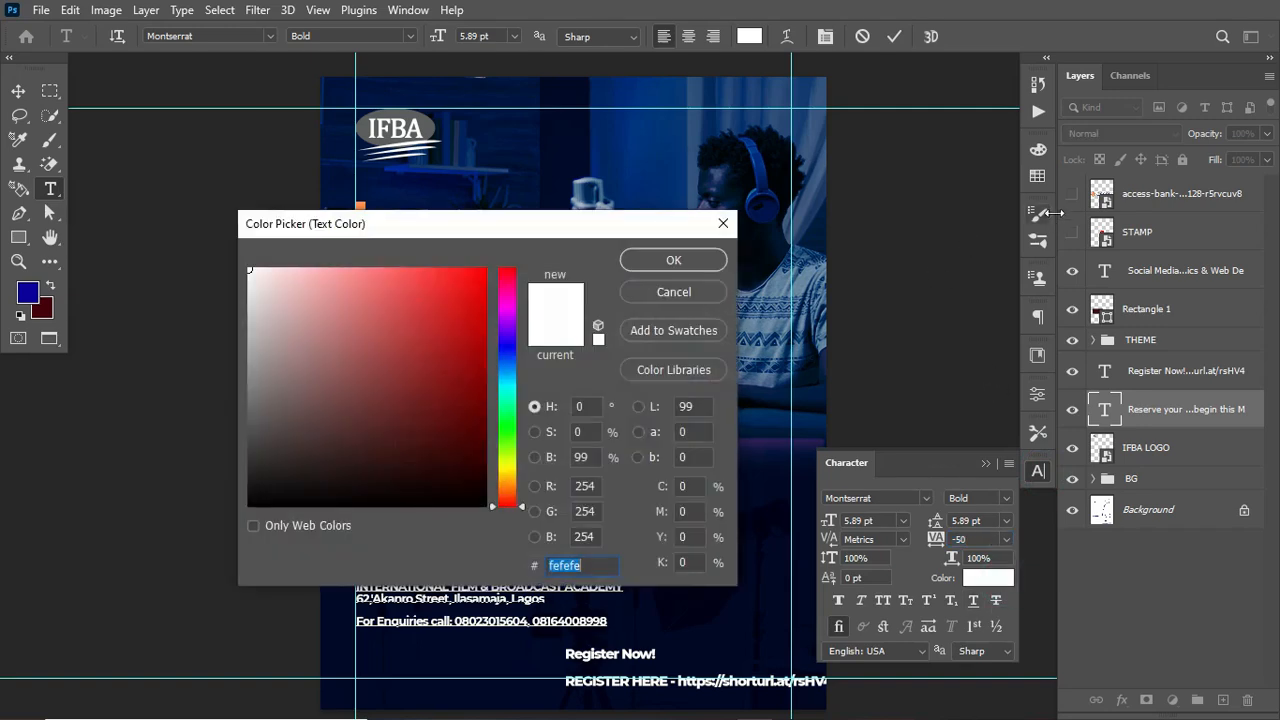
click(1037, 175)
click(978, 322)
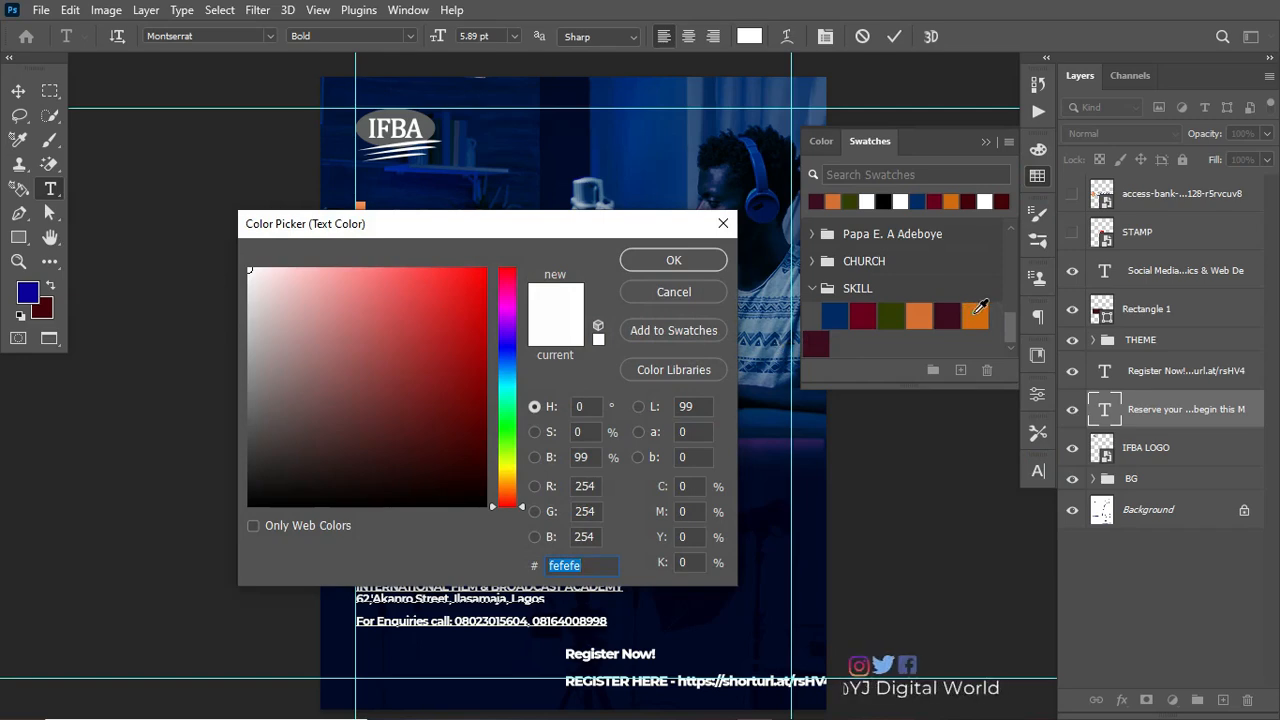
key(Return)
click(893, 40)
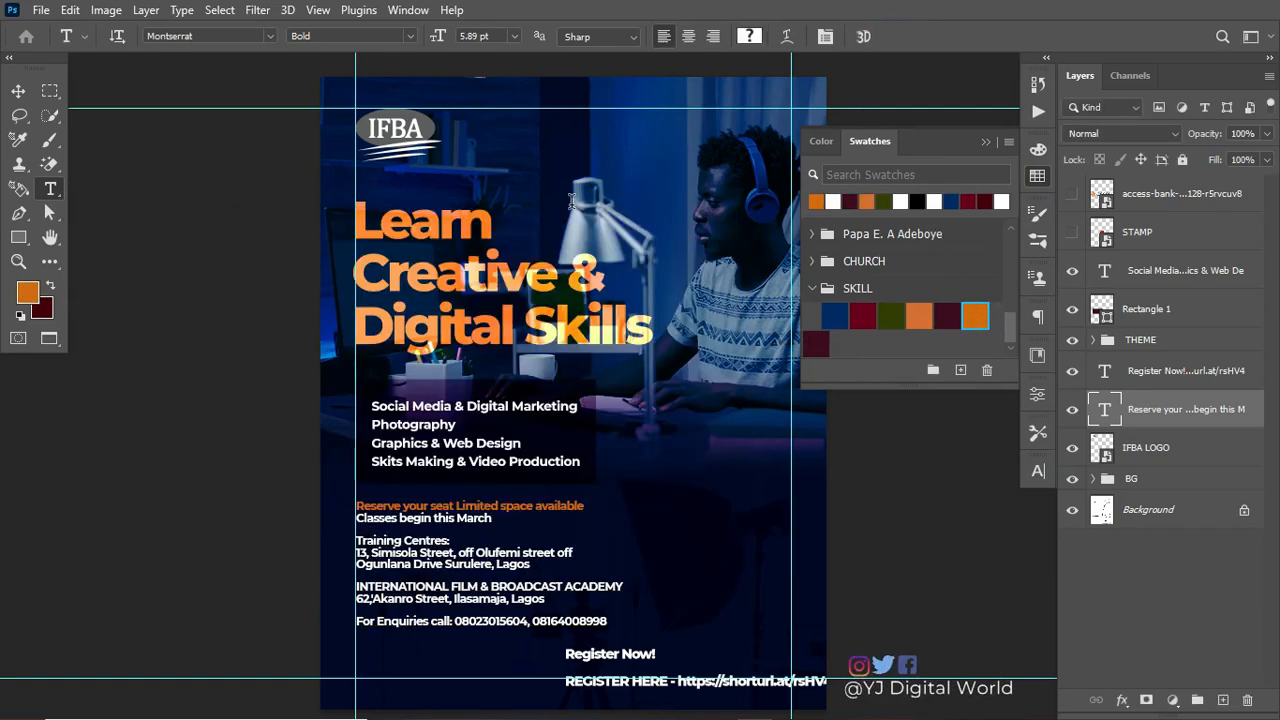
Step: Set the "Reserve your seat Limited space available" line's colour to d26a0a through the Character panel
click(1038, 471)
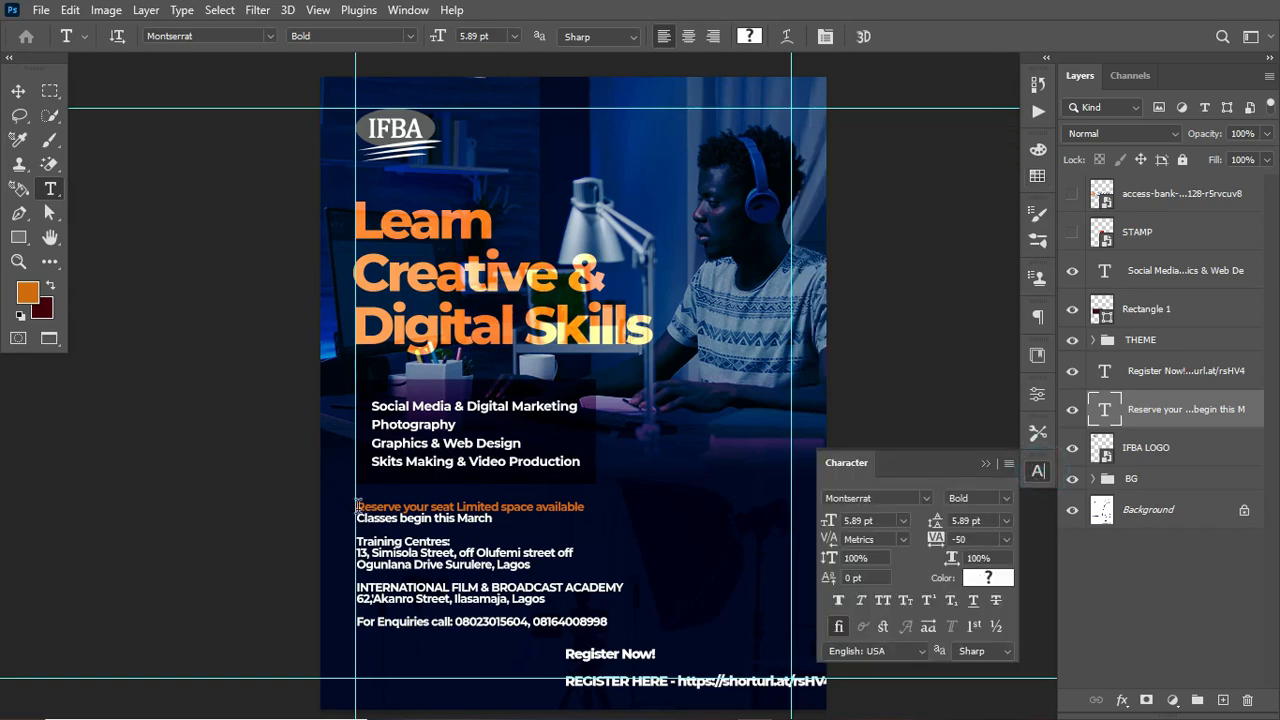
drag(357, 506, 645, 507)
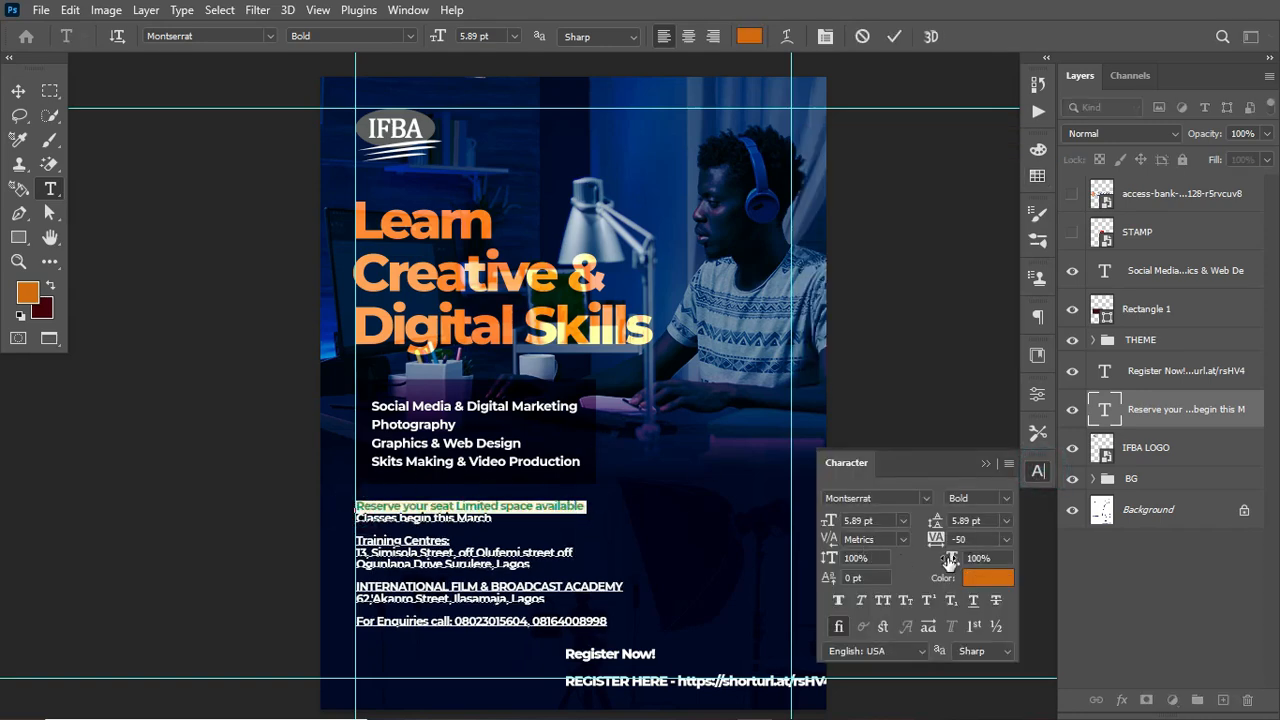
click(981, 587)
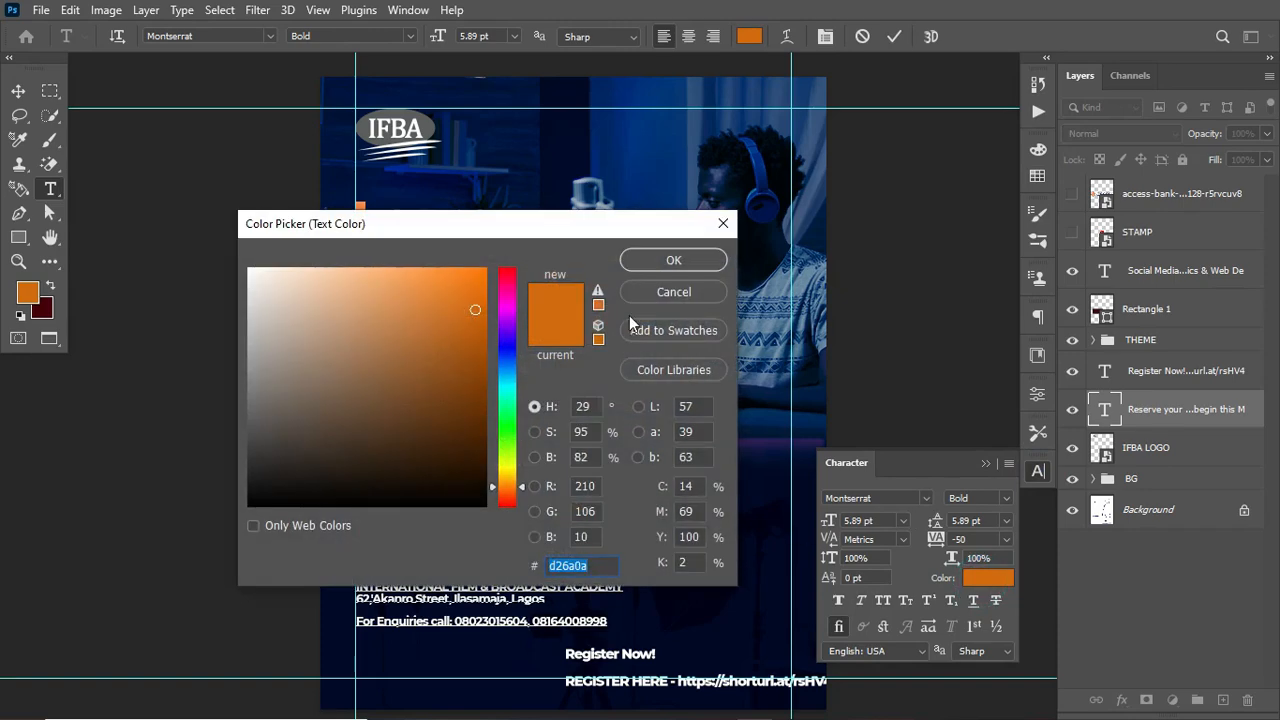
drag(560, 230, 975, 154)
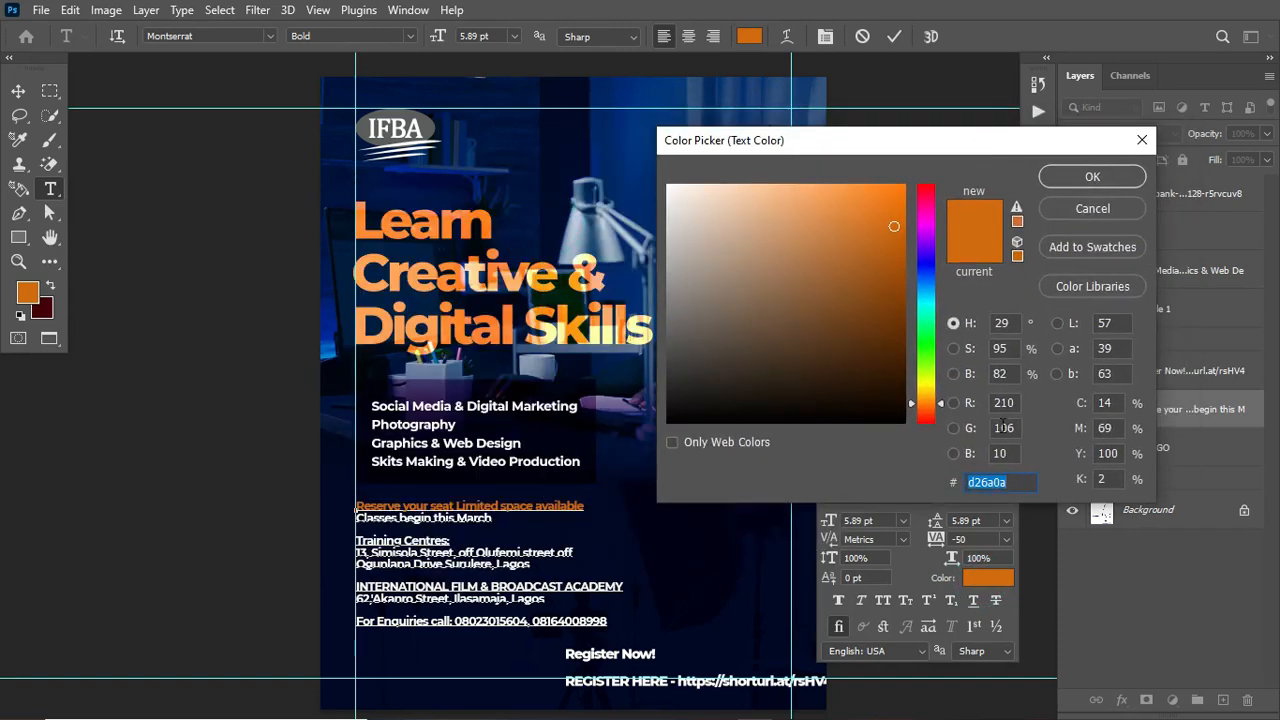
click(1017, 480)
click(1052, 176)
click(894, 37)
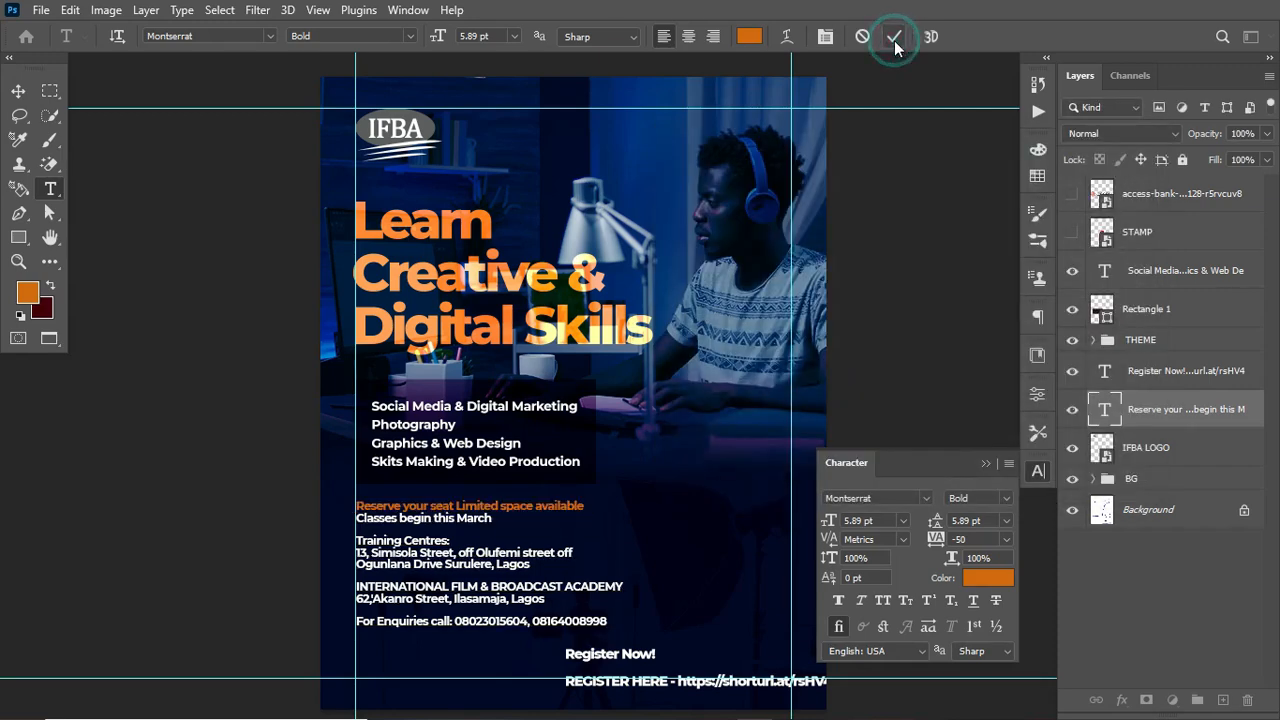
Step: Colour the "Training Centres:" heading with the orange foreground colour d26a0a
drag(357, 541, 451, 541)
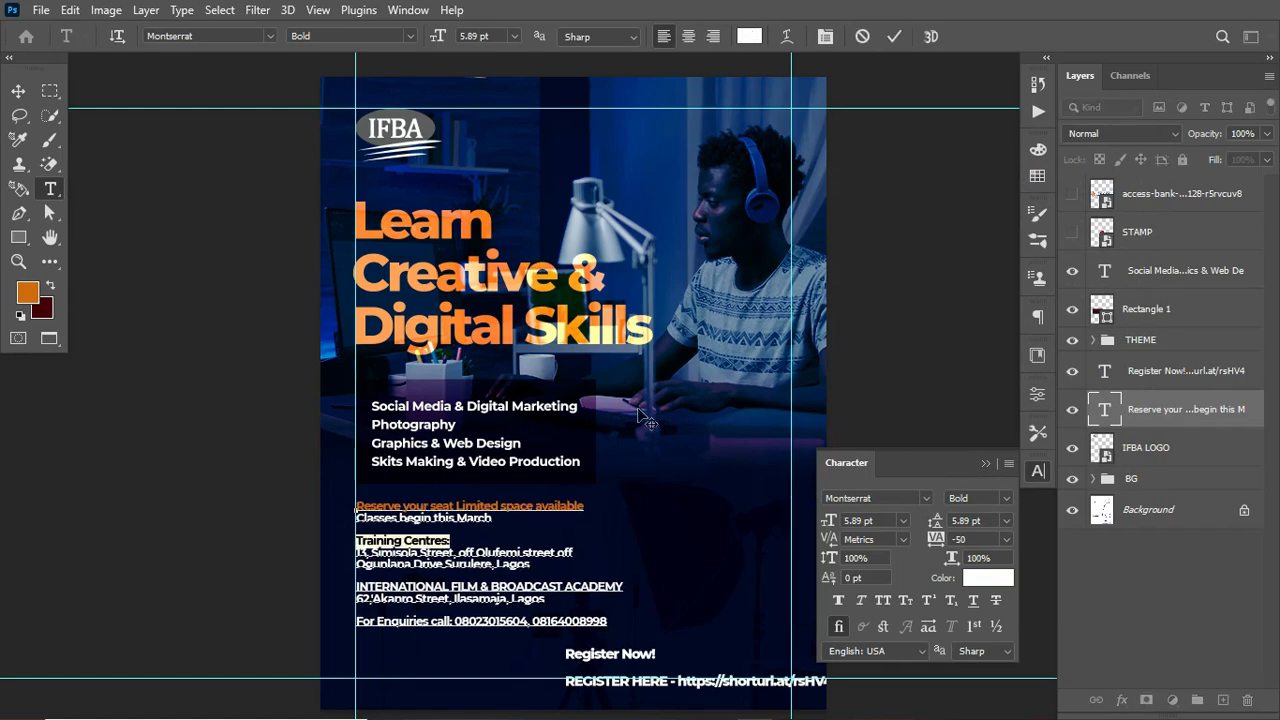
click(749, 36)
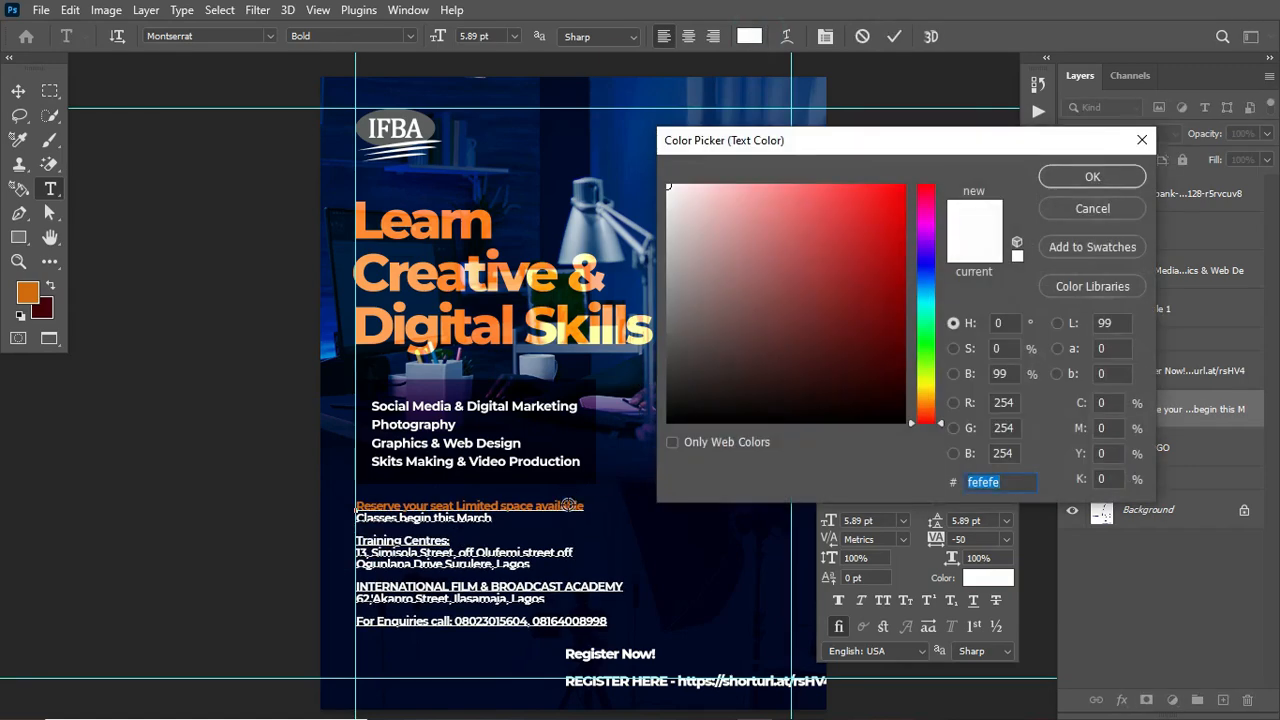
click(566, 506)
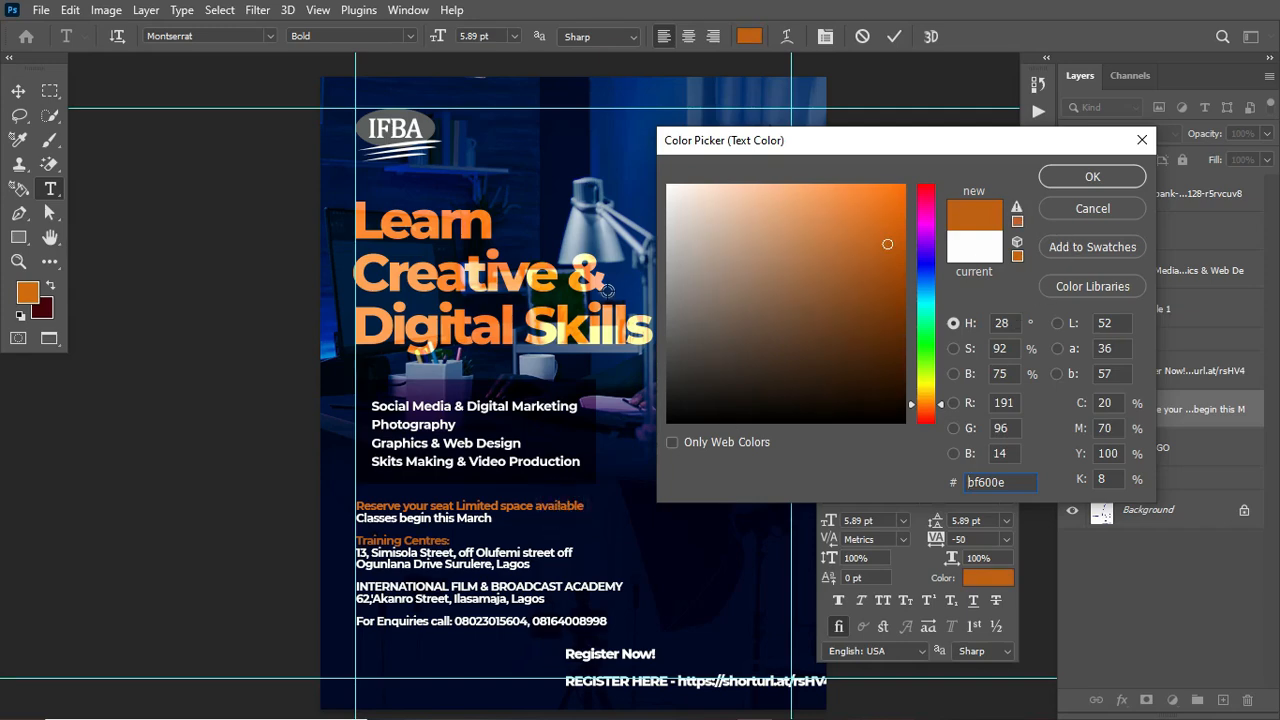
click(27, 291)
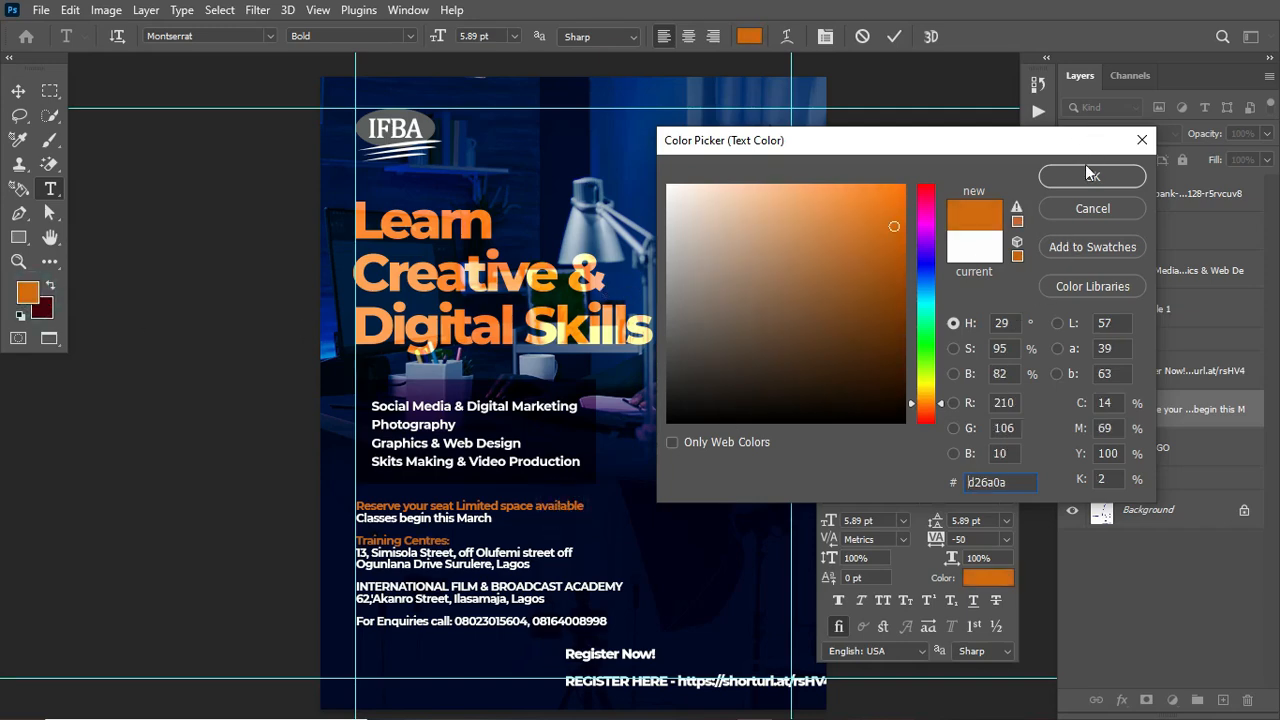
click(1090, 175)
click(894, 36)
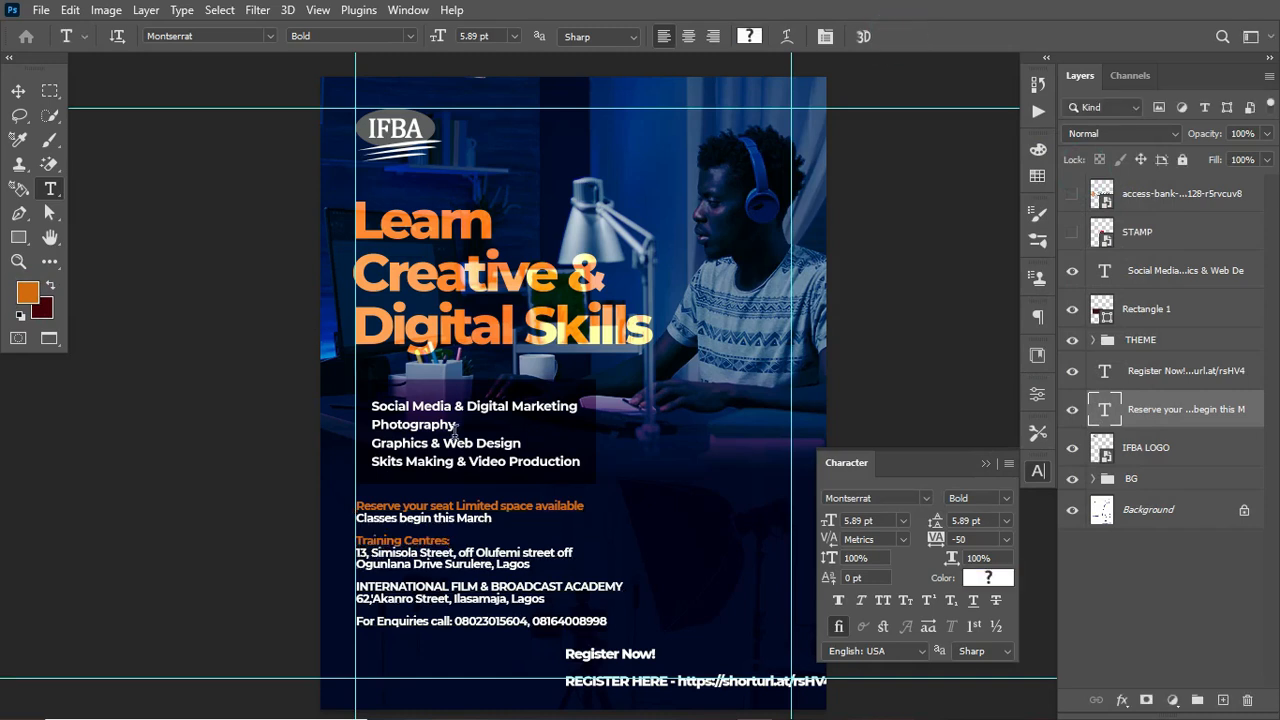
Step: Colour the "INTERNATIONAL FILM & BROADCAST ACADEMY" line with the same orange d26a0a
click(356, 588)
drag(356, 588, 626, 588)
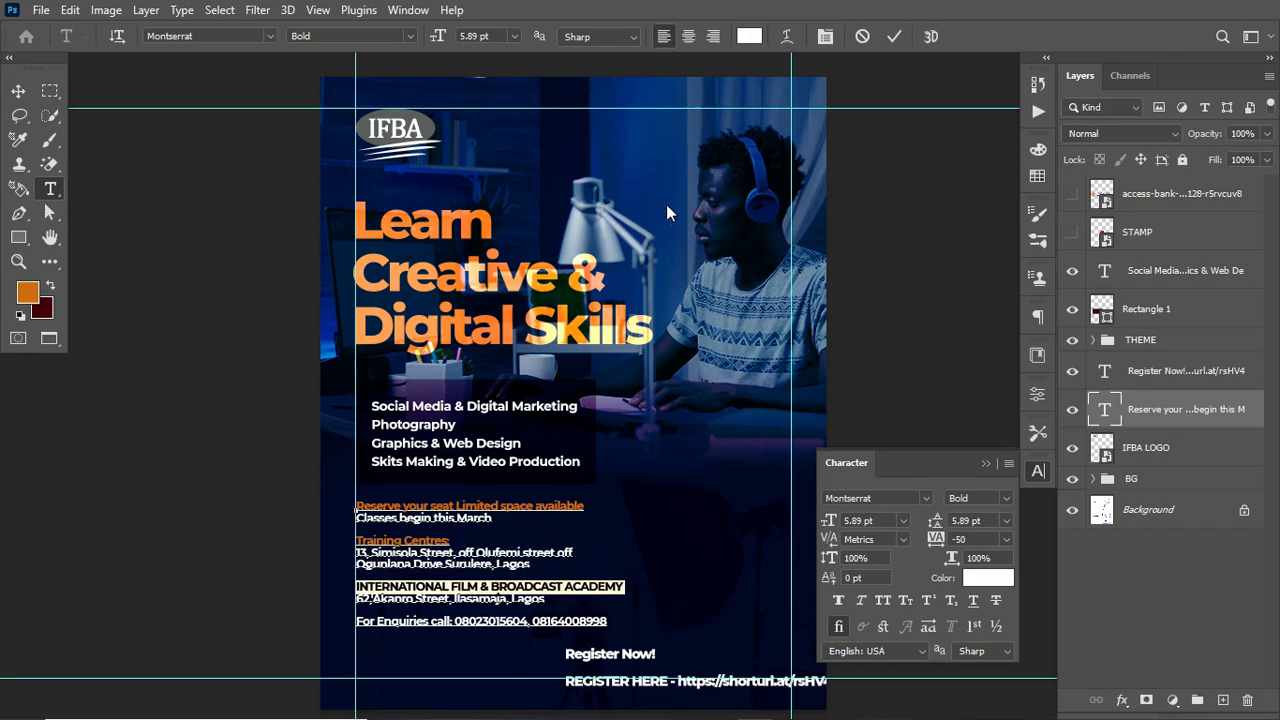
click(748, 37)
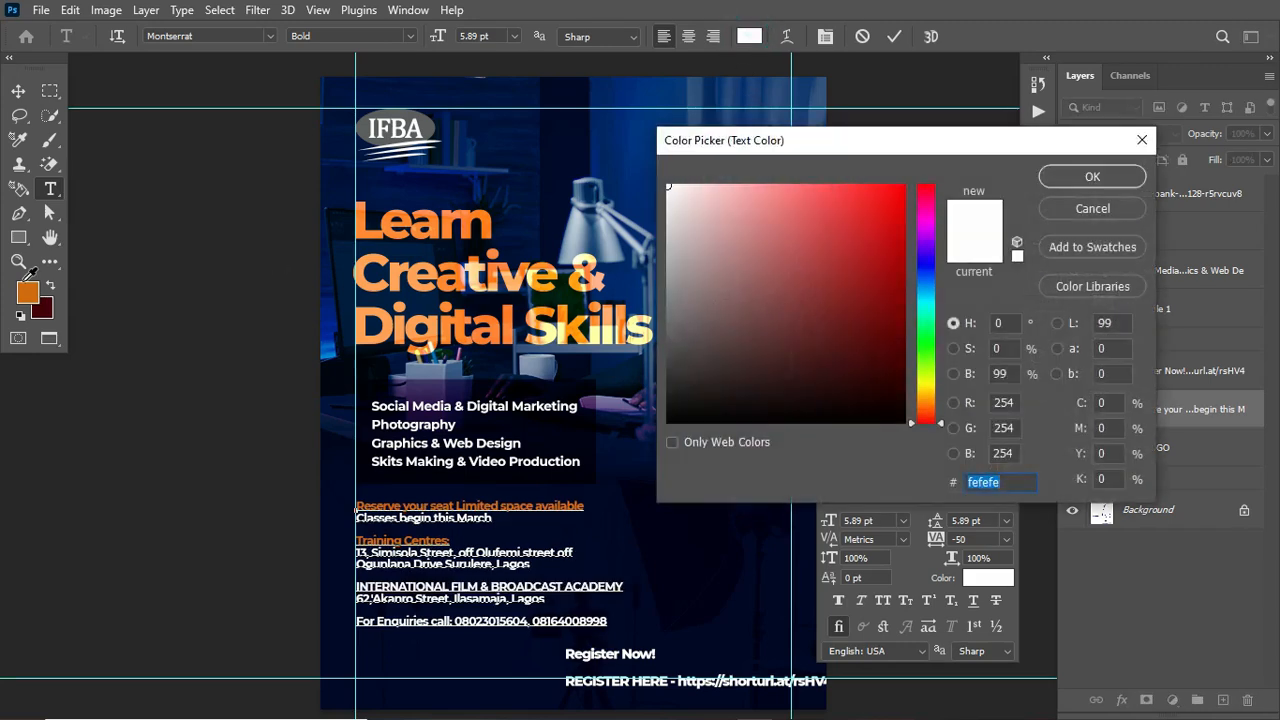
click(30, 291)
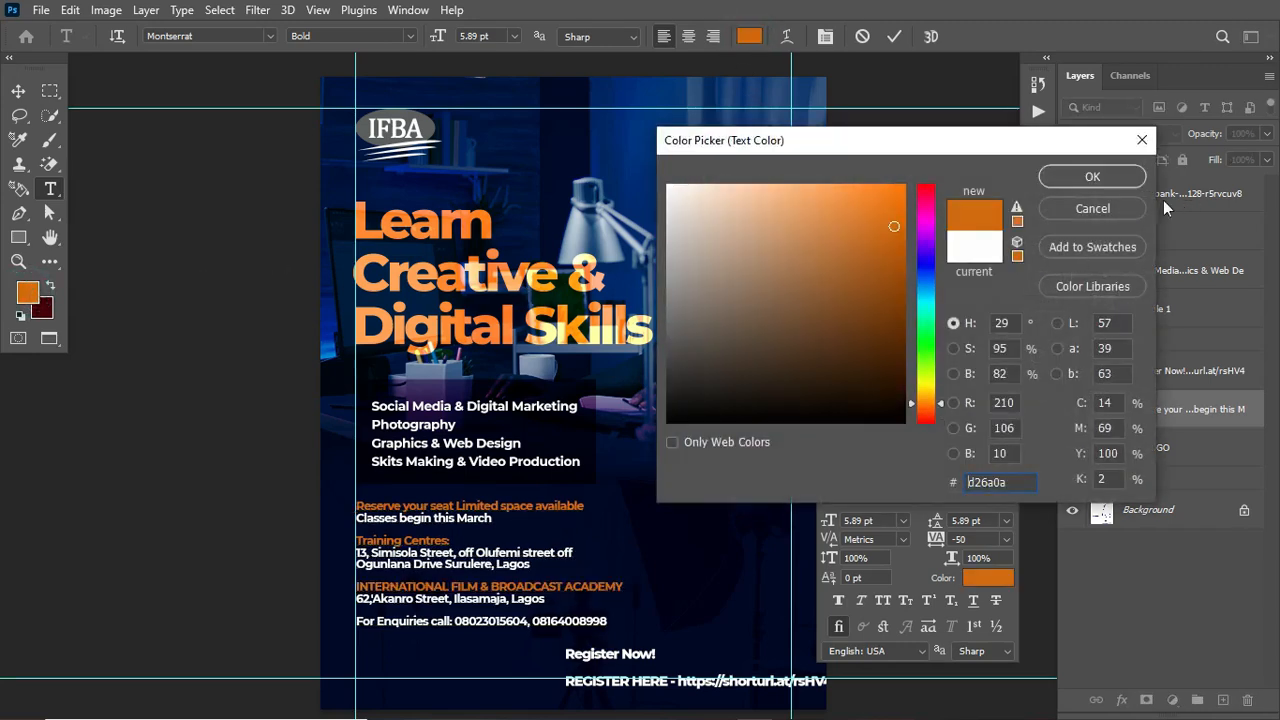
click(1128, 177)
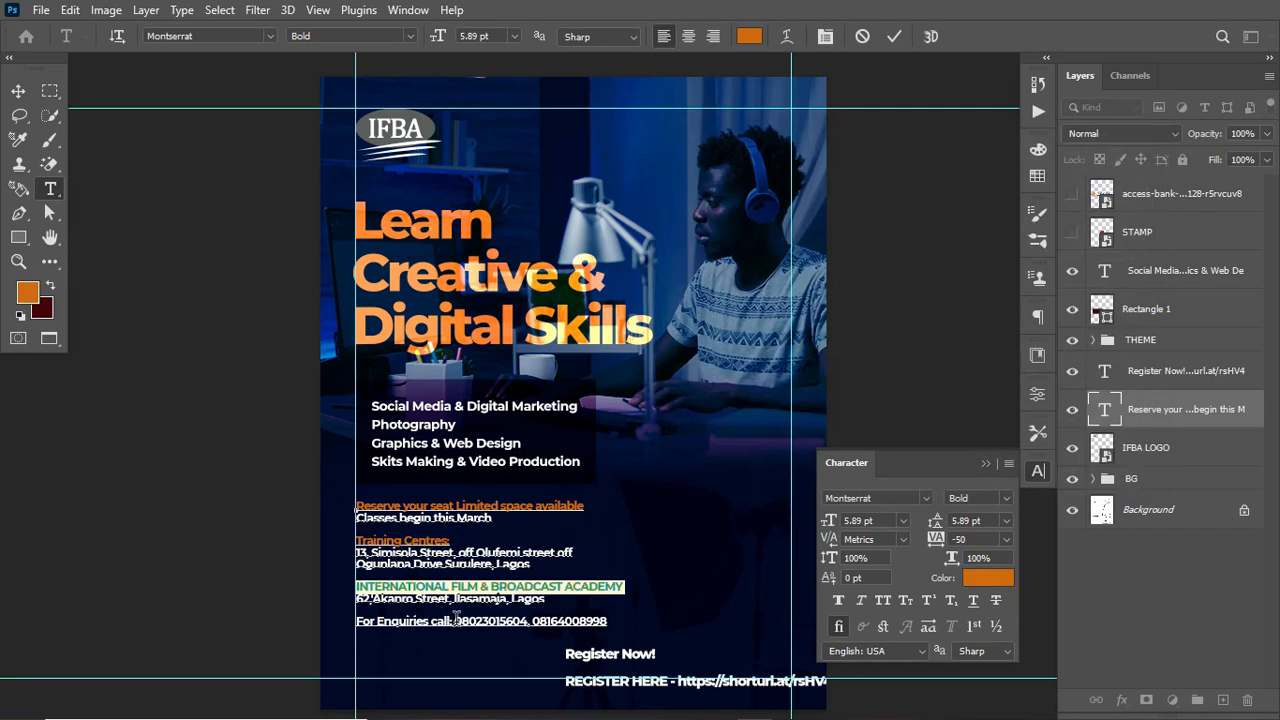
Step: Colour the enquiry phone numbers orange d26a0a and commit the text edit
drag(452, 621, 645, 620)
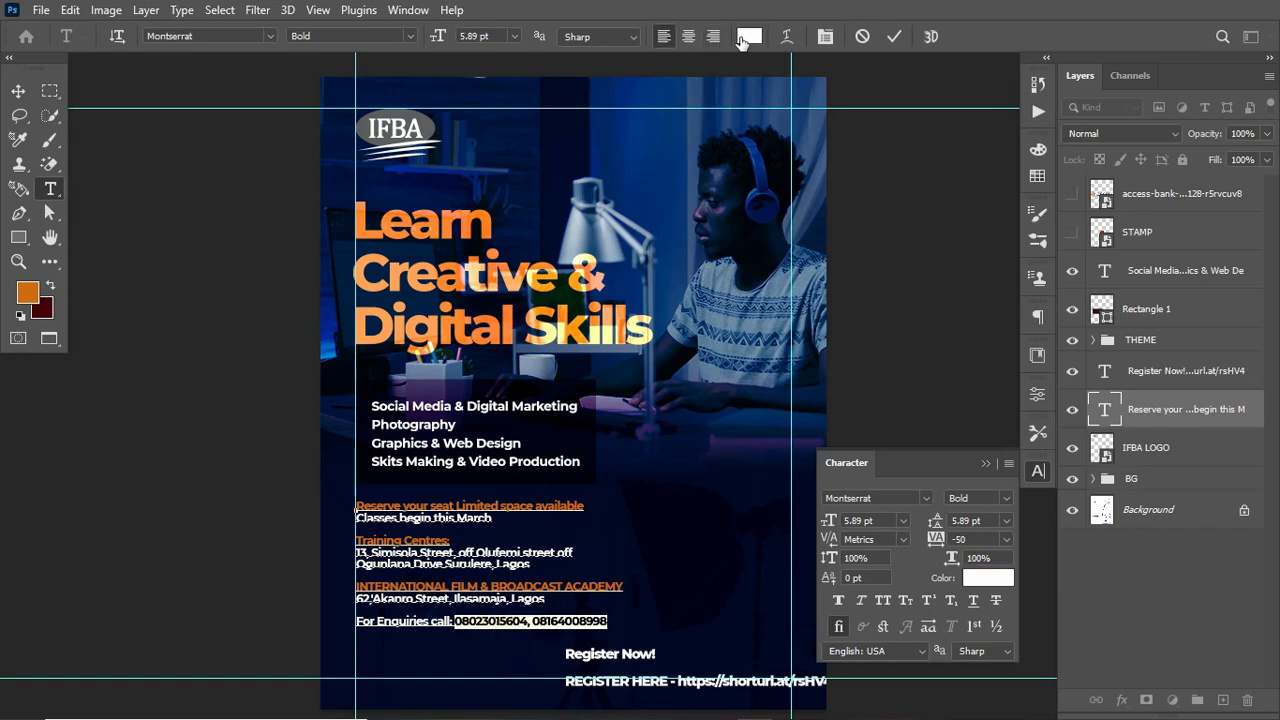
click(748, 36)
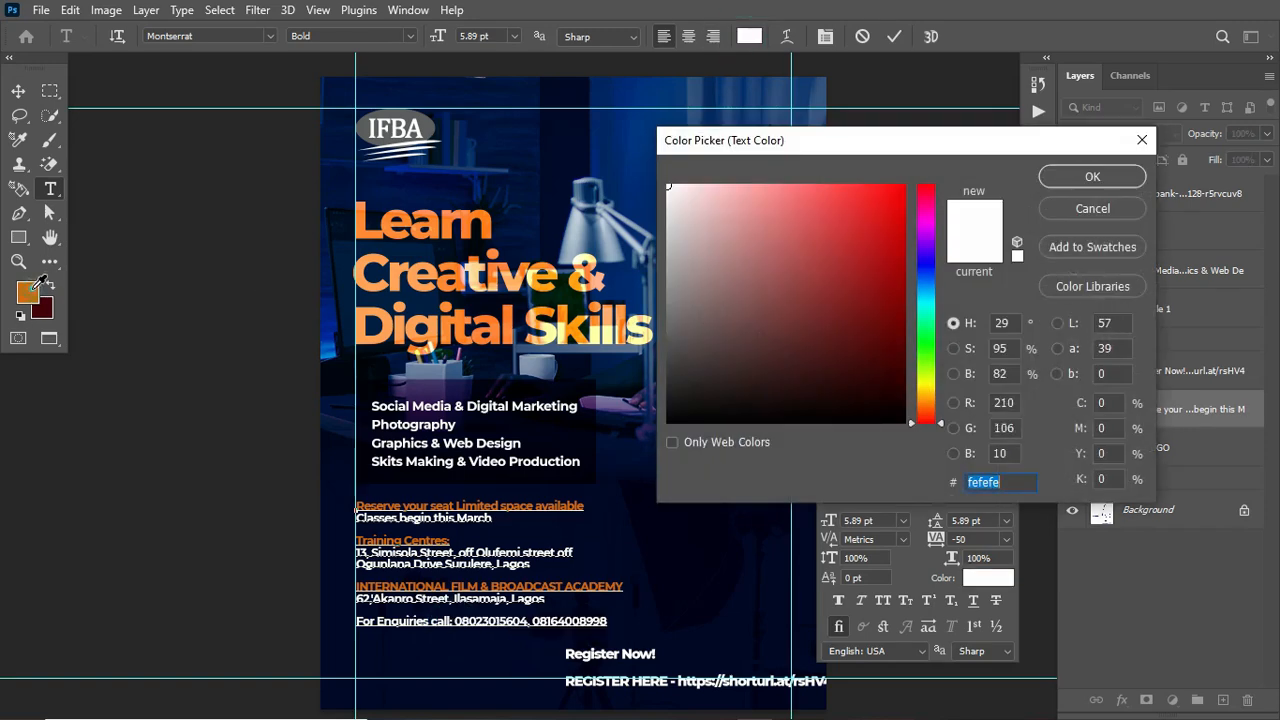
click(28, 290)
click(1097, 177)
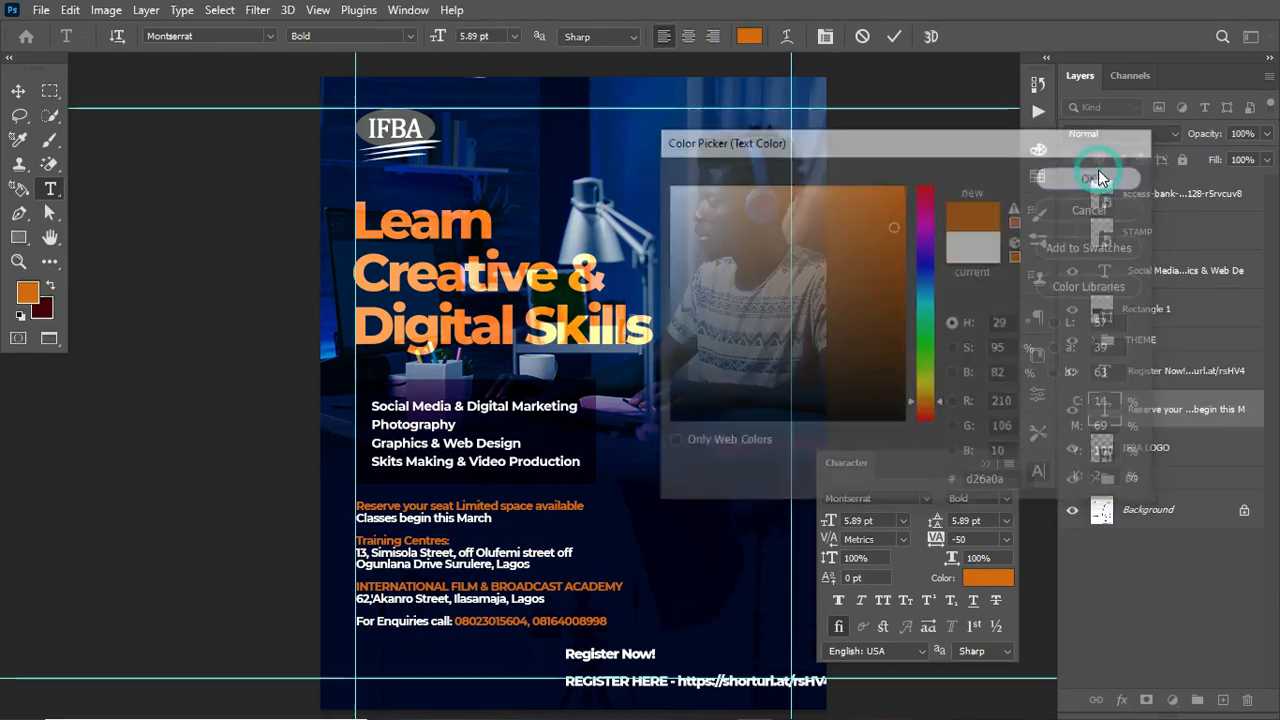
click(893, 36)
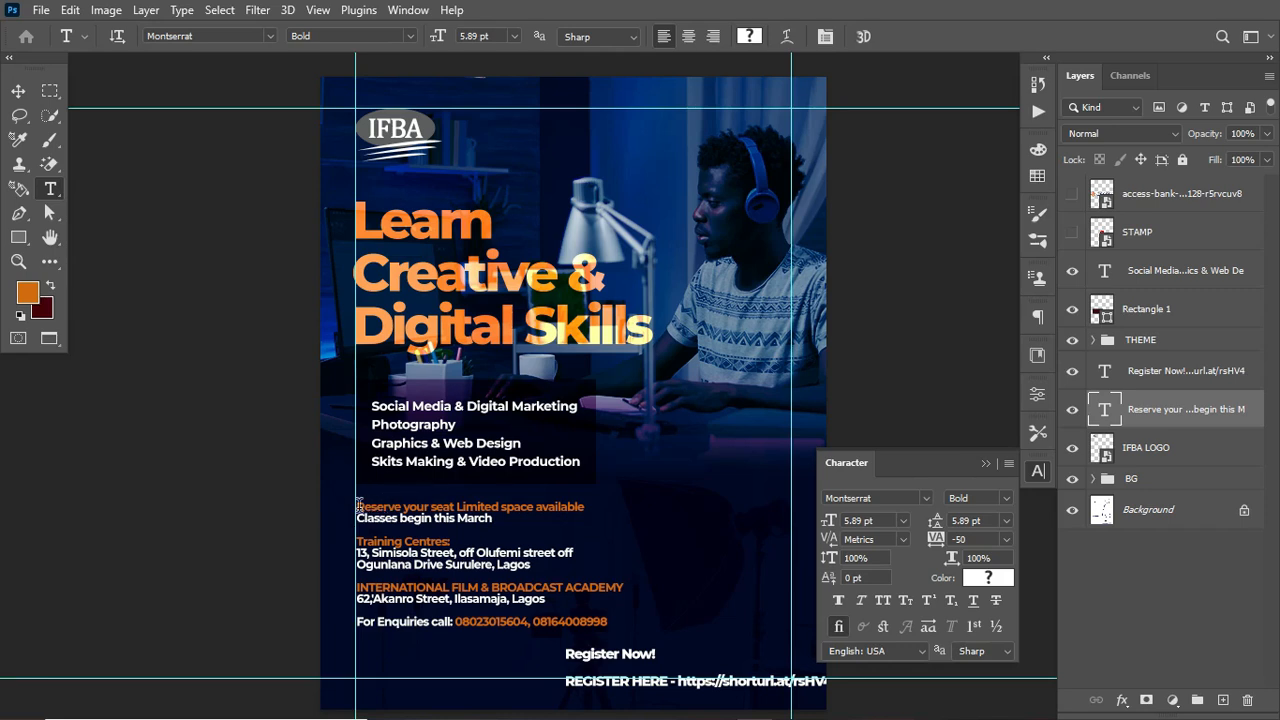
Step: Set the "Reserve your seat" and "Classes begin this March" lines to Montserrat SemiBold
drag(357, 505, 610, 497)
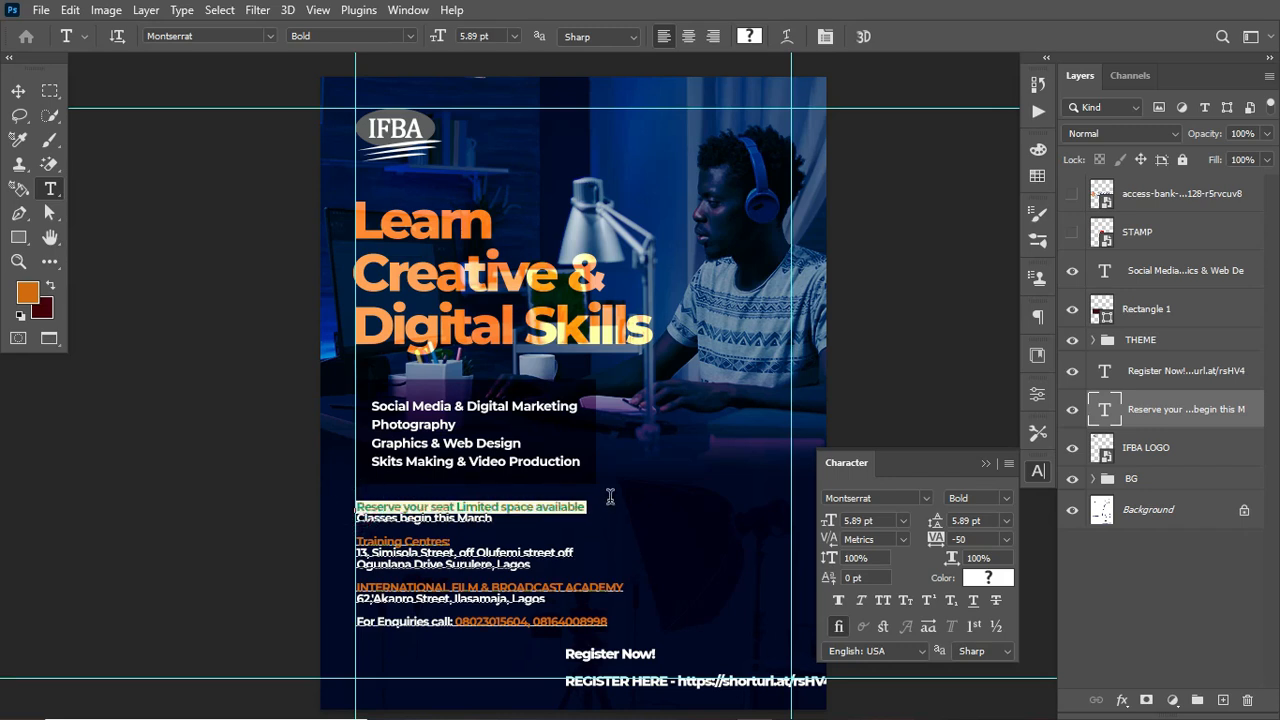
click(1003, 497)
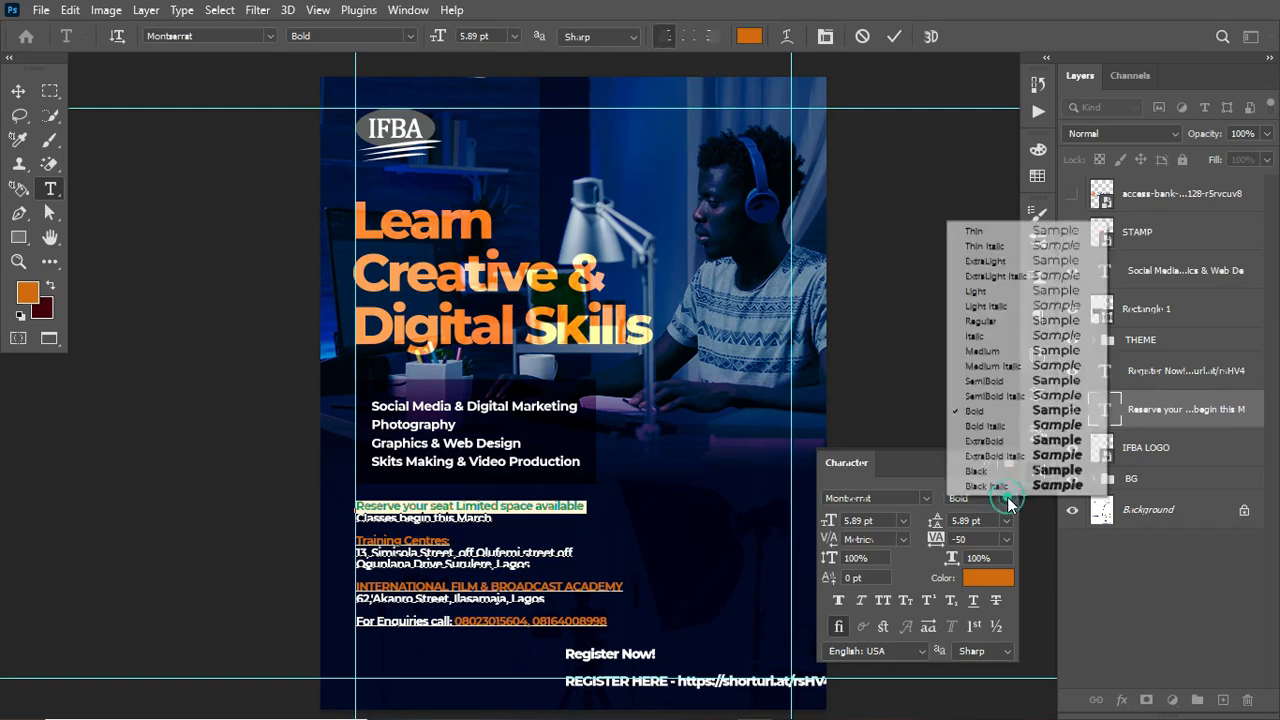
click(985, 381)
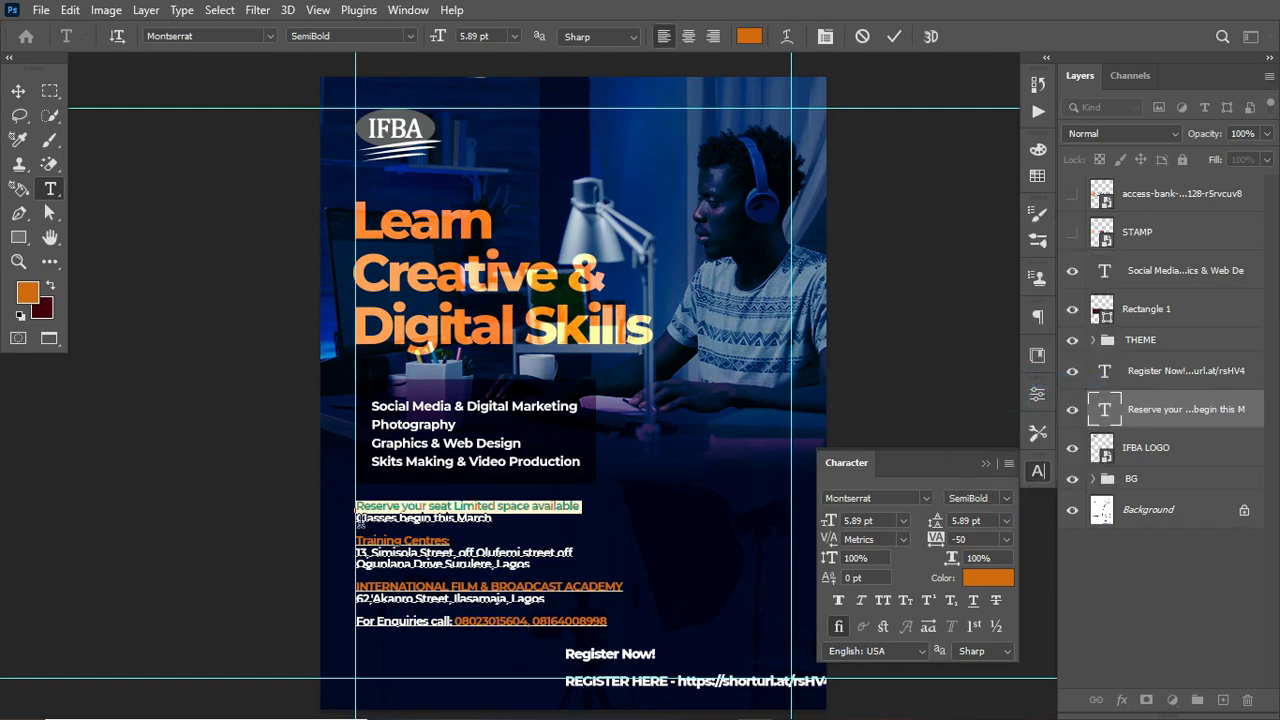
drag(358, 518, 489, 532)
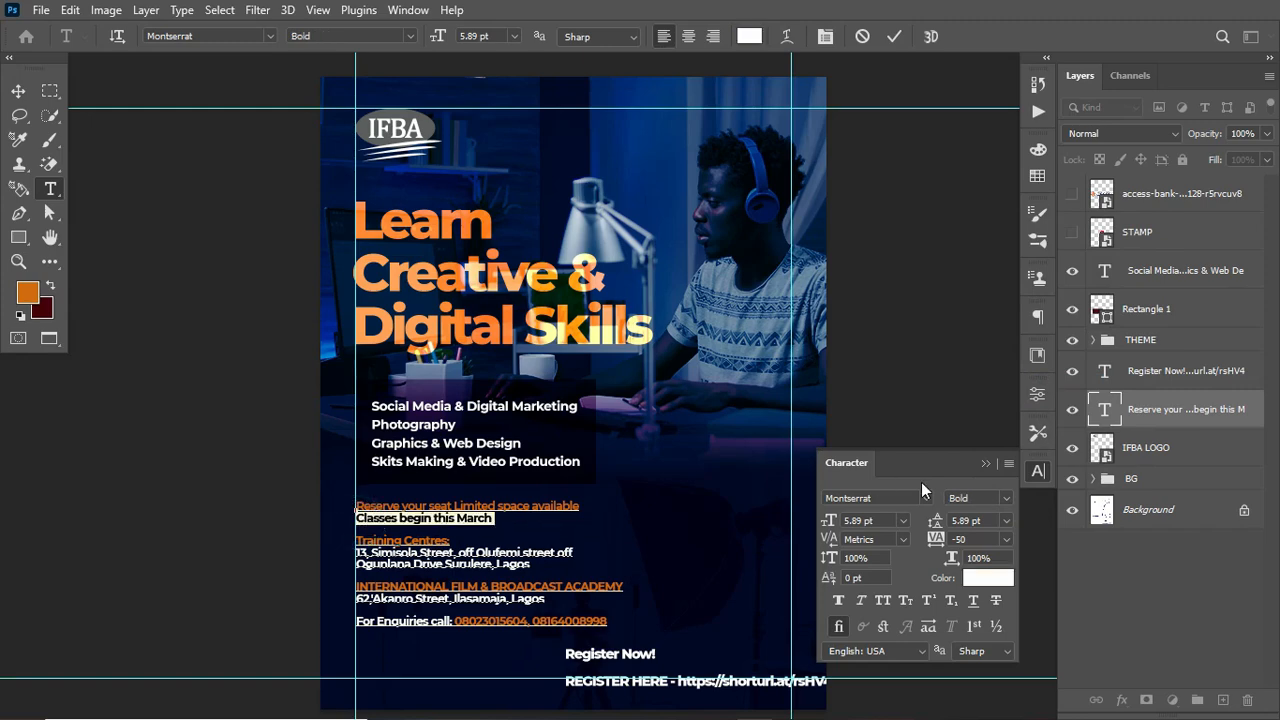
click(1012, 499)
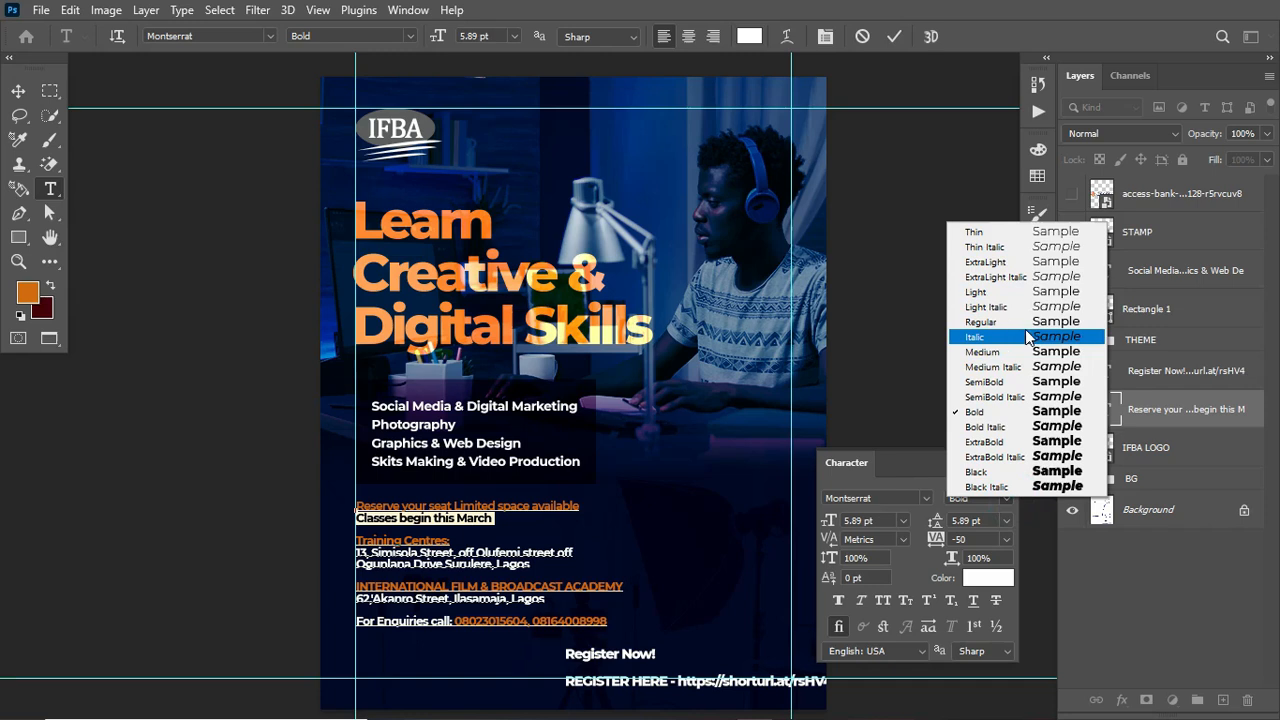
click(1020, 382)
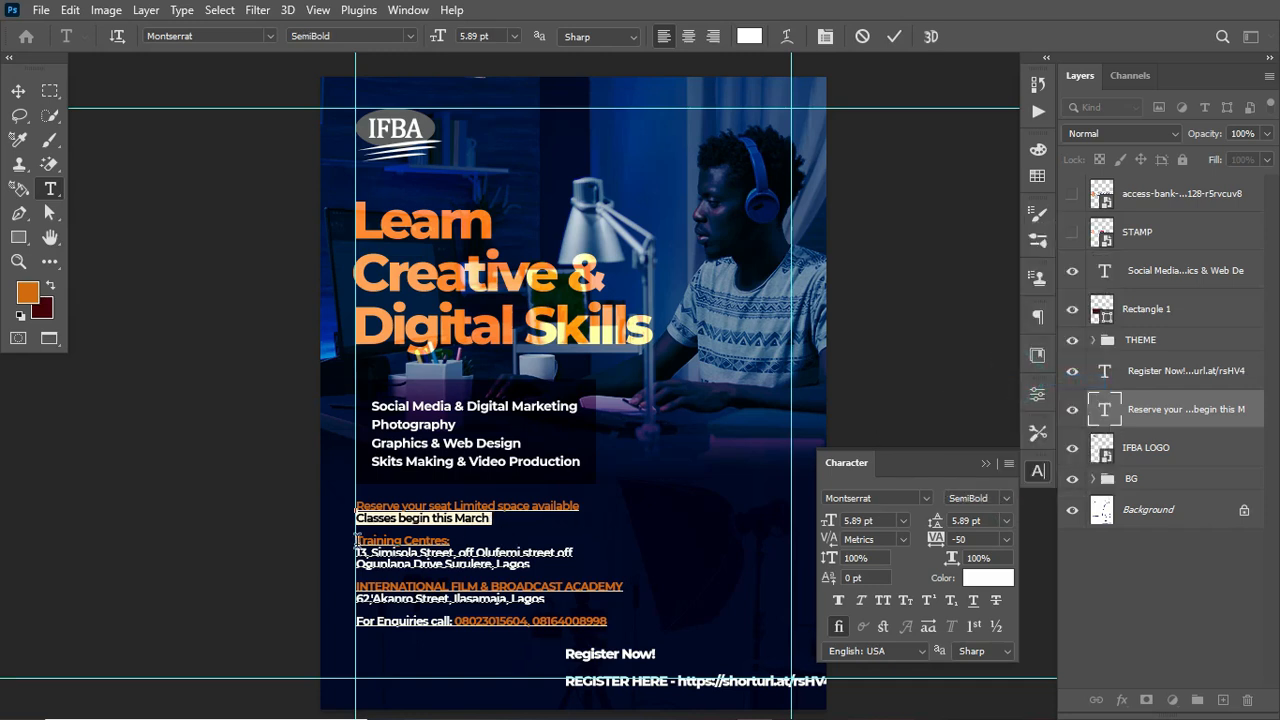
drag(357, 537, 634, 590)
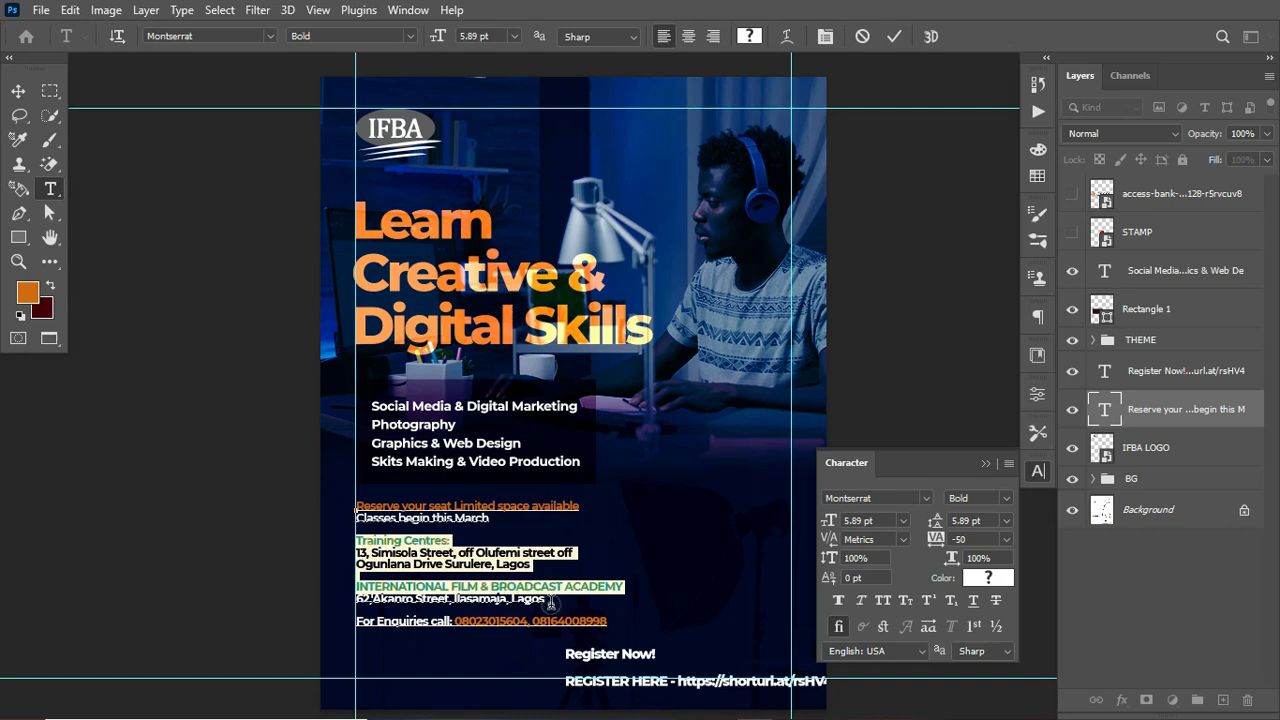
click(549, 599)
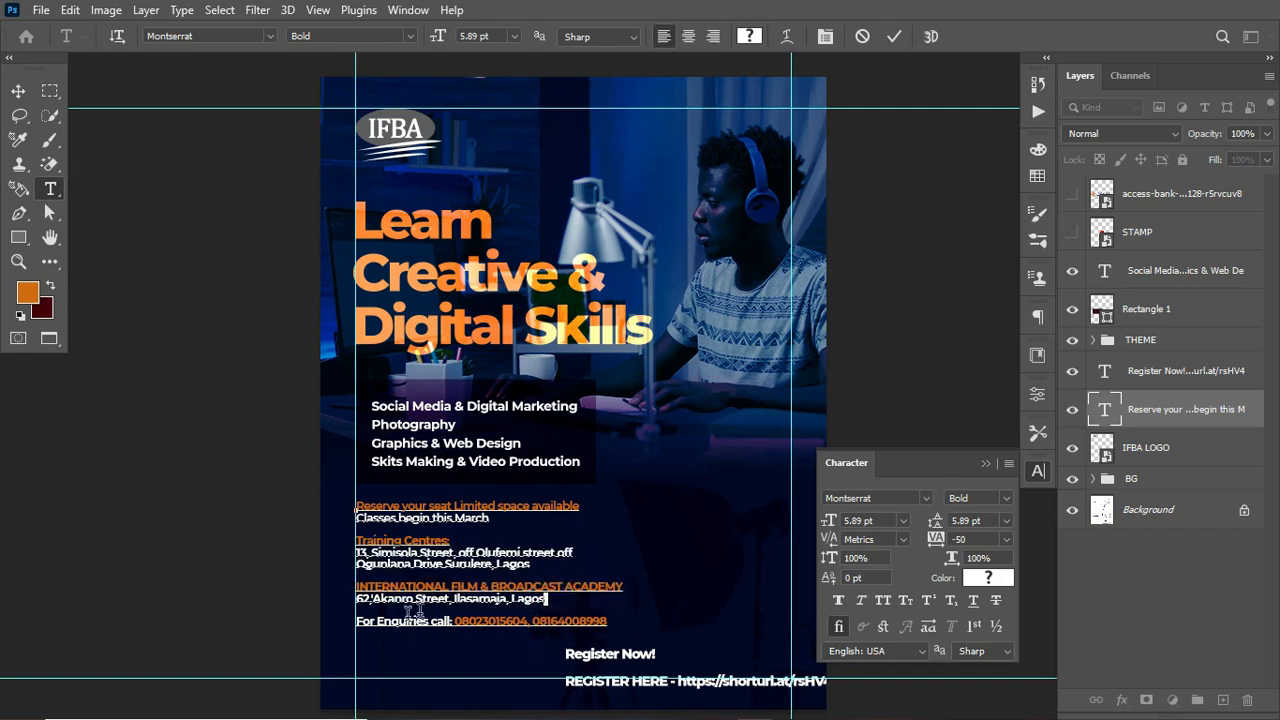
shift+click(360, 600)
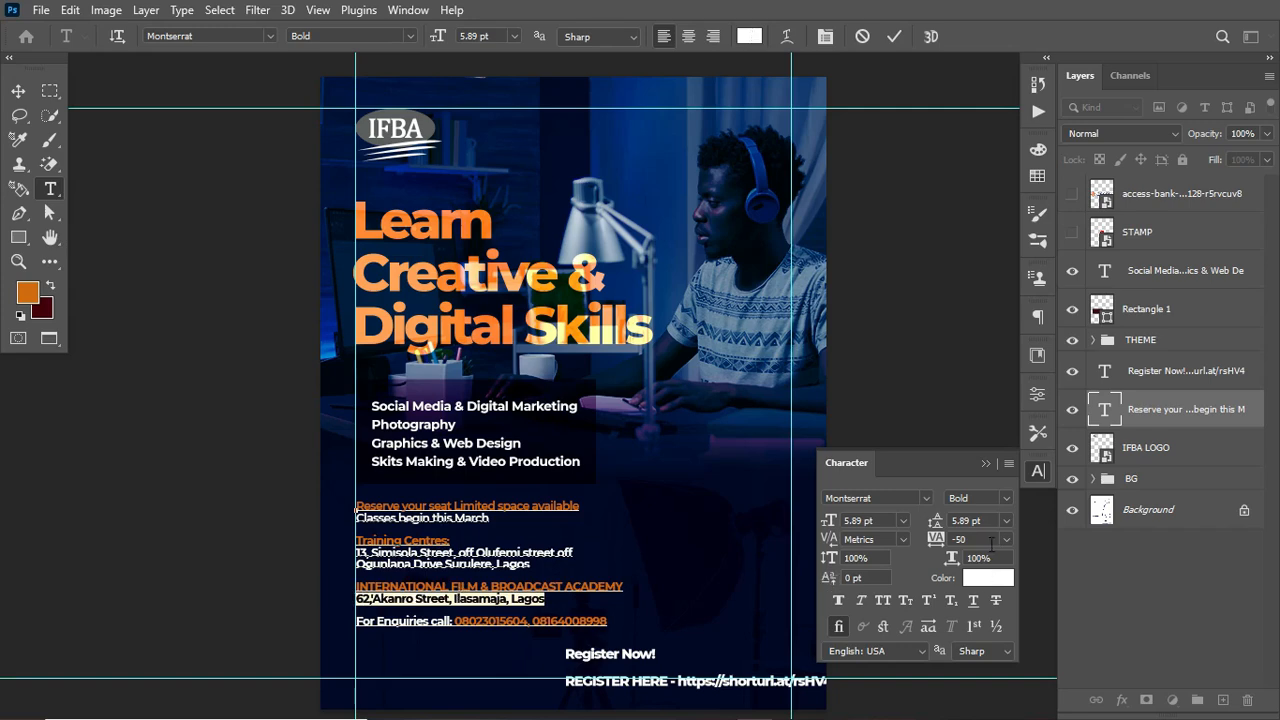
click(1005, 500)
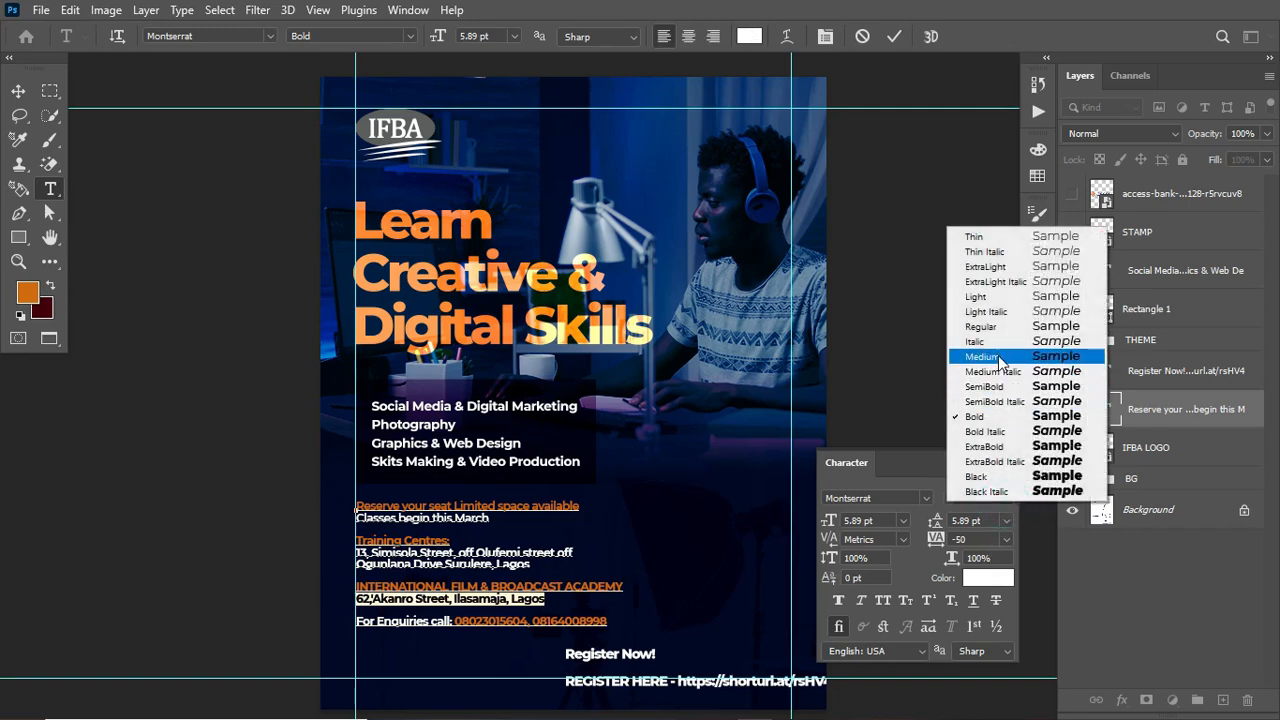
click(999, 357)
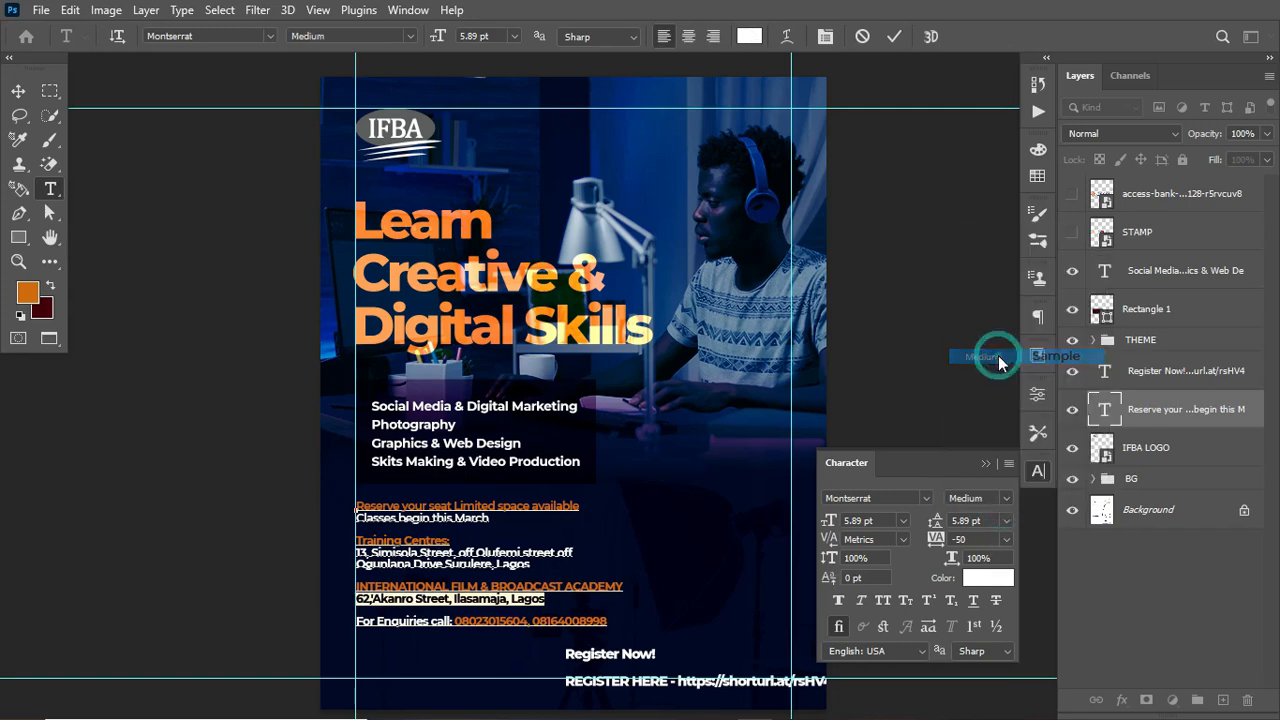
Step: Set "For Enquiries call:" to Medium weight and commit the text edits
click(451, 622)
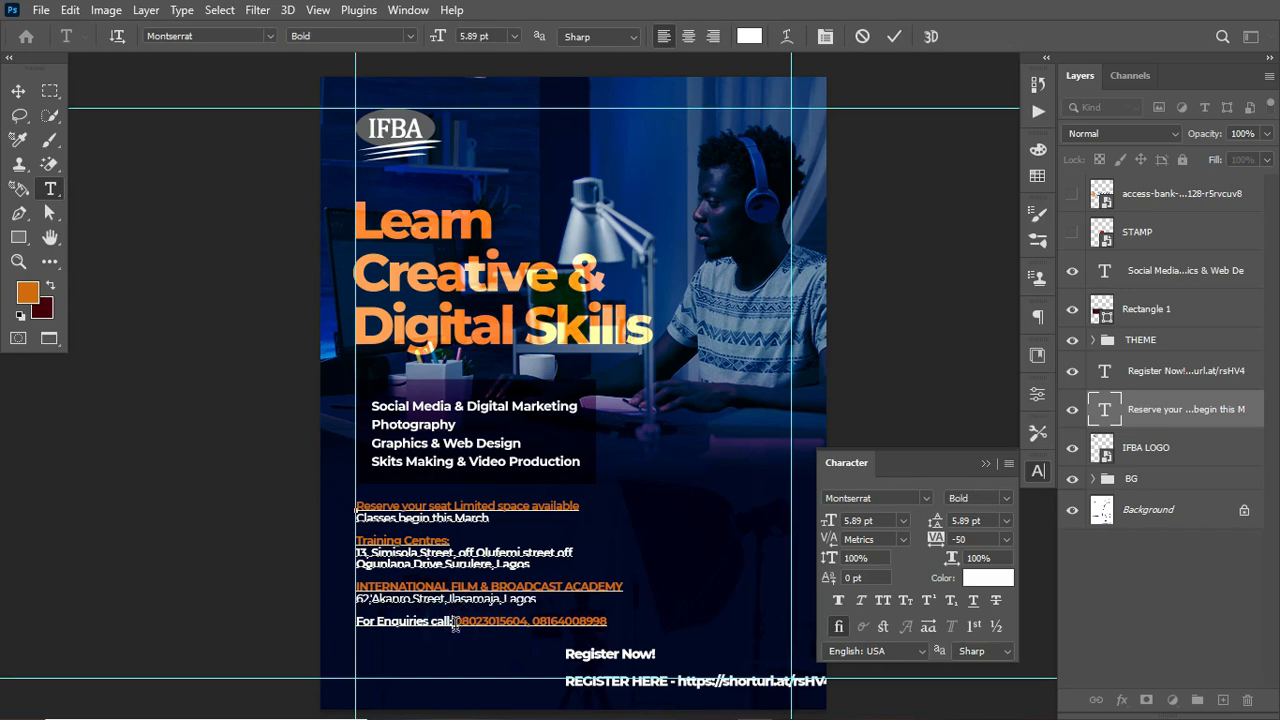
drag(455, 623, 356, 622)
click(1006, 499)
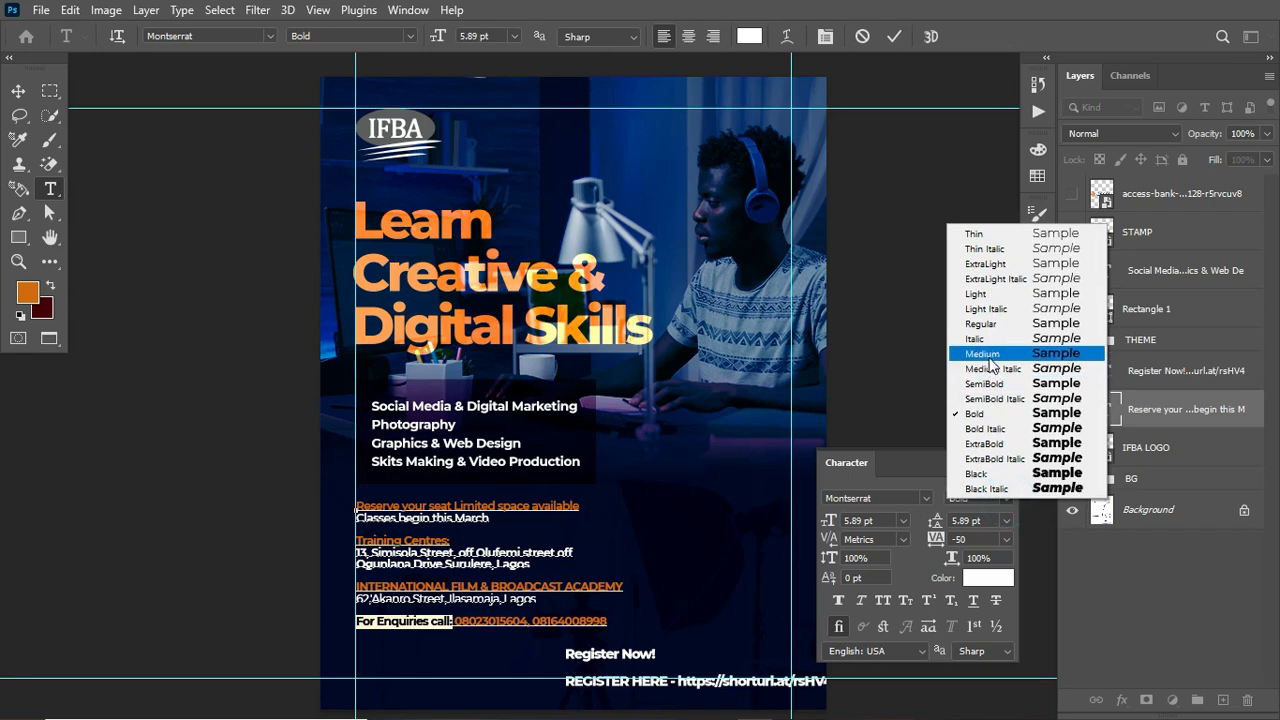
click(989, 355)
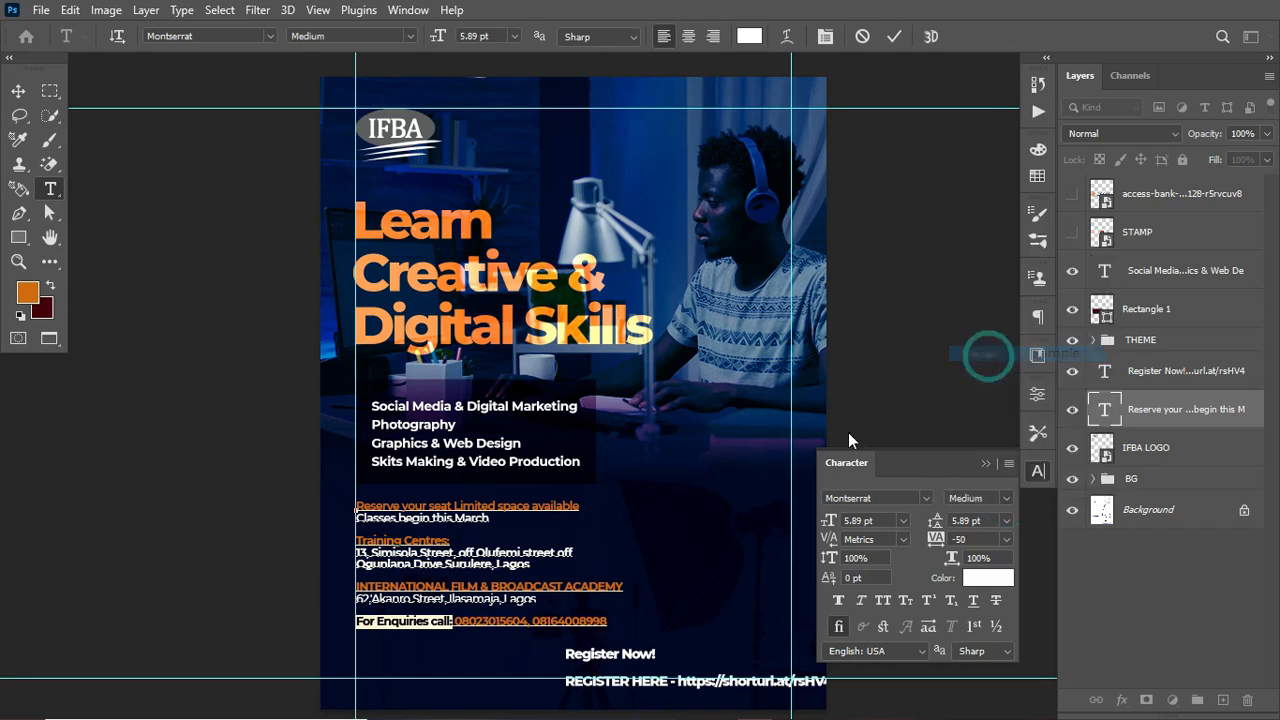
drag(451, 621, 650, 617)
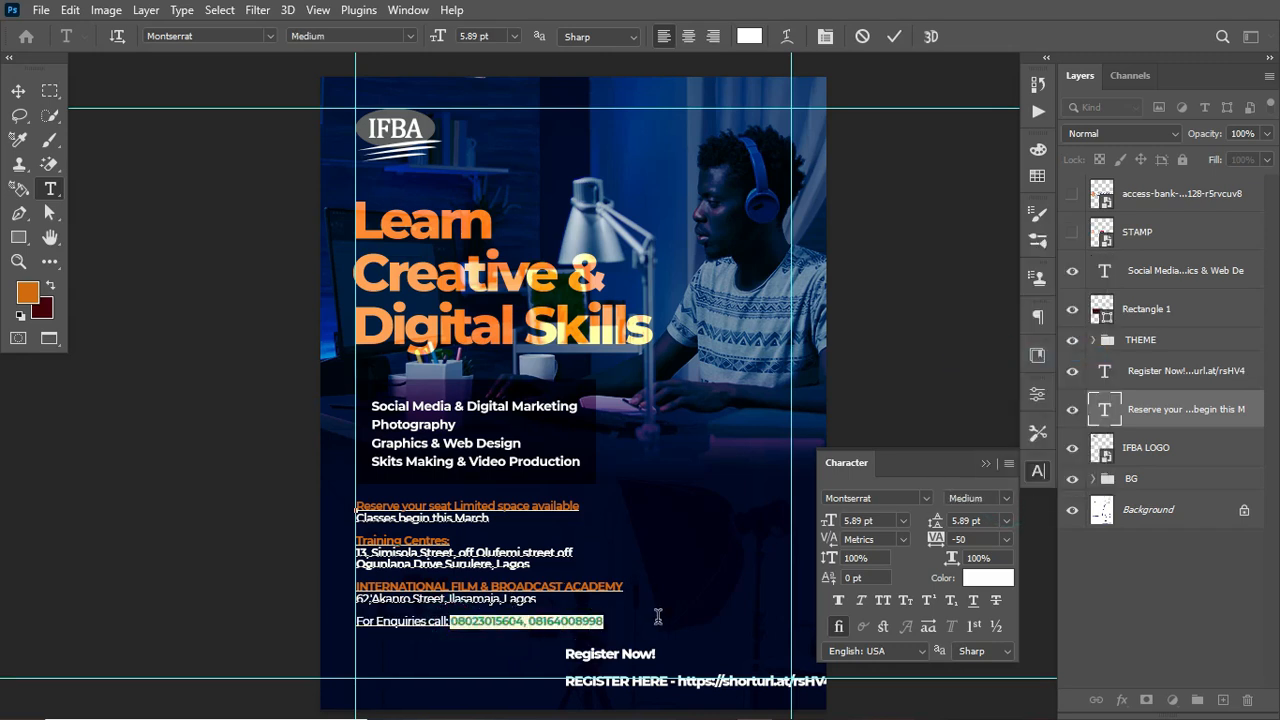
click(896, 37)
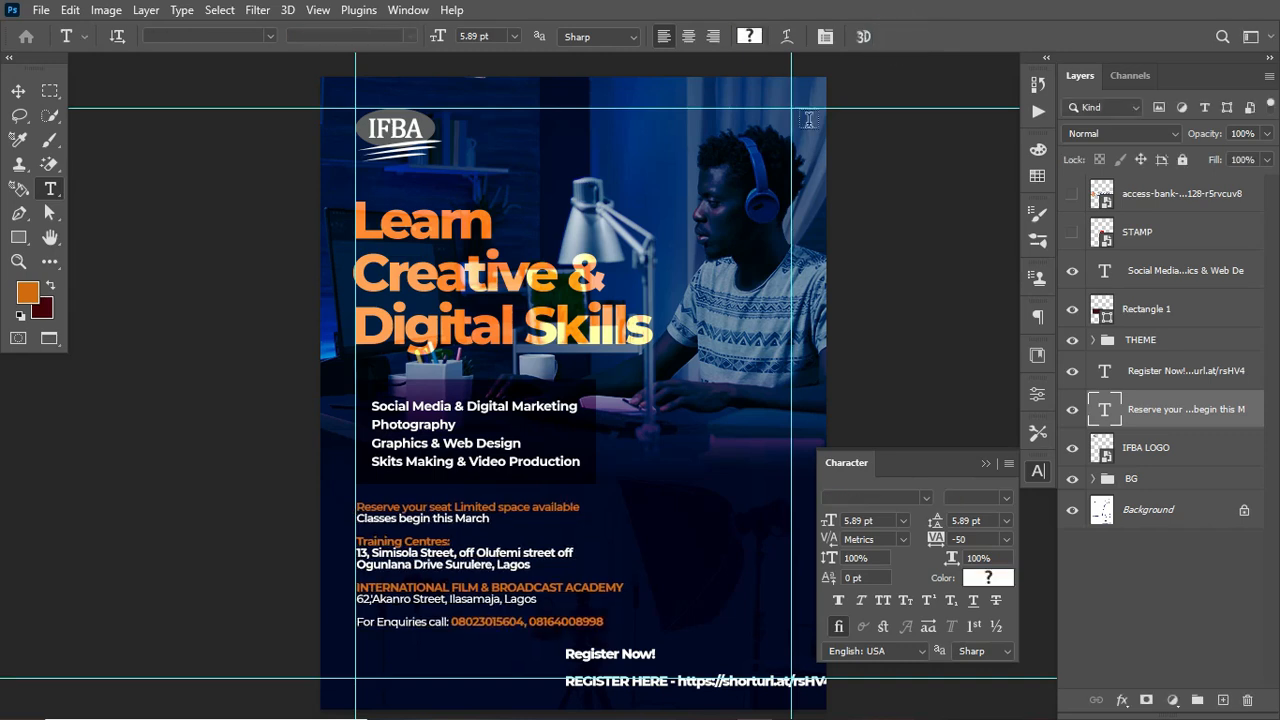
Step: Insert blank lines after "Classes begin this March" and after the Training Centres address
click(492, 519)
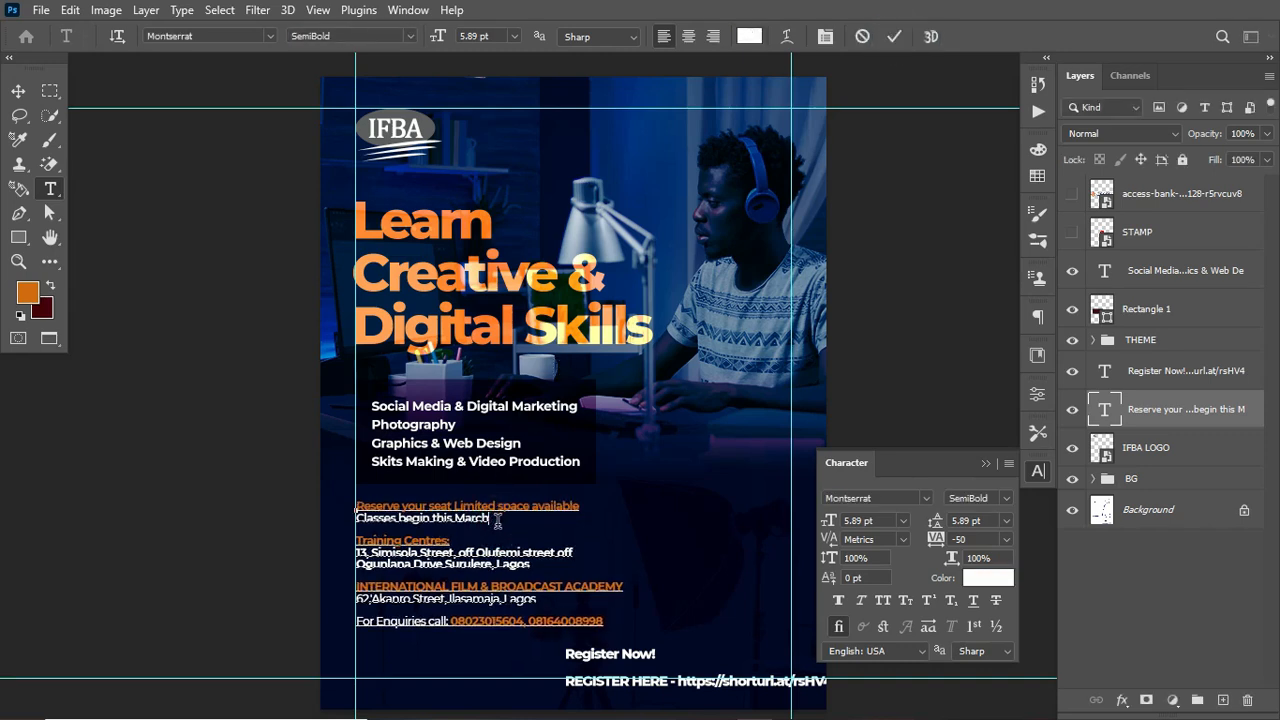
key(Return)
click(547, 580)
key(Return)
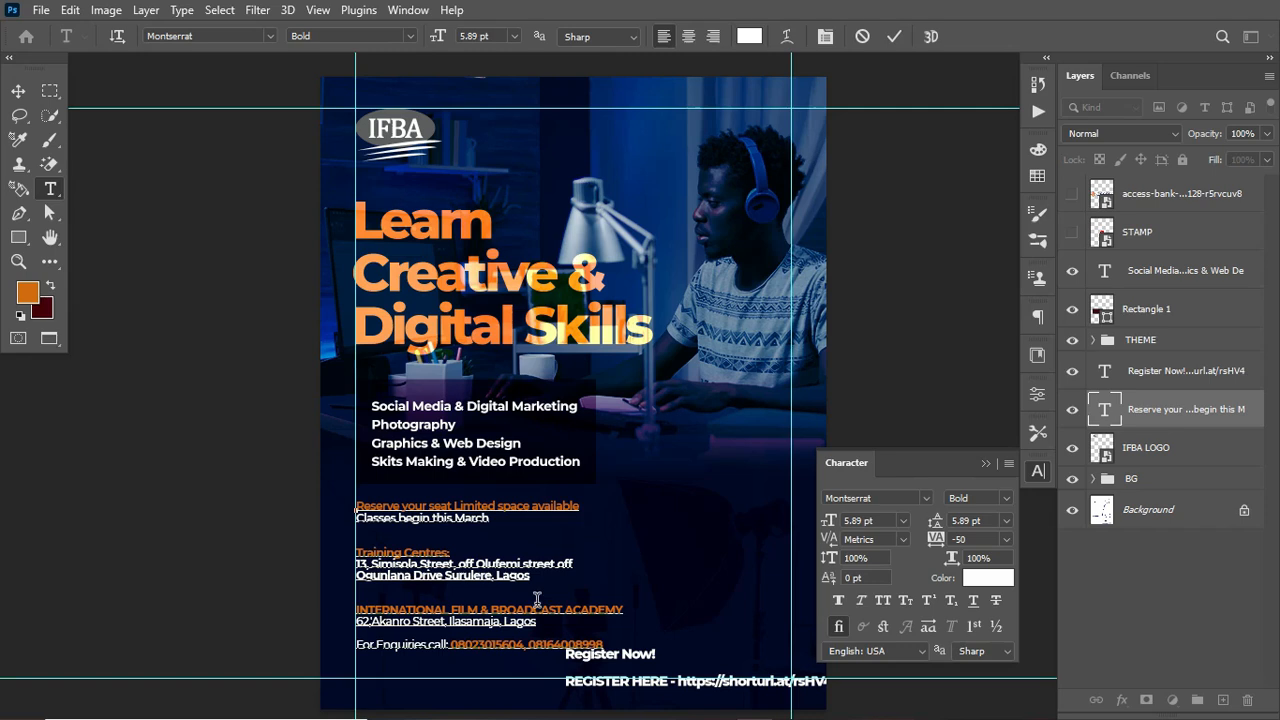
Step: Insert a blank line before the enquiries line in the course details text and commit the edit
click(547, 622)
key(Return)
key(ctrl+Return)
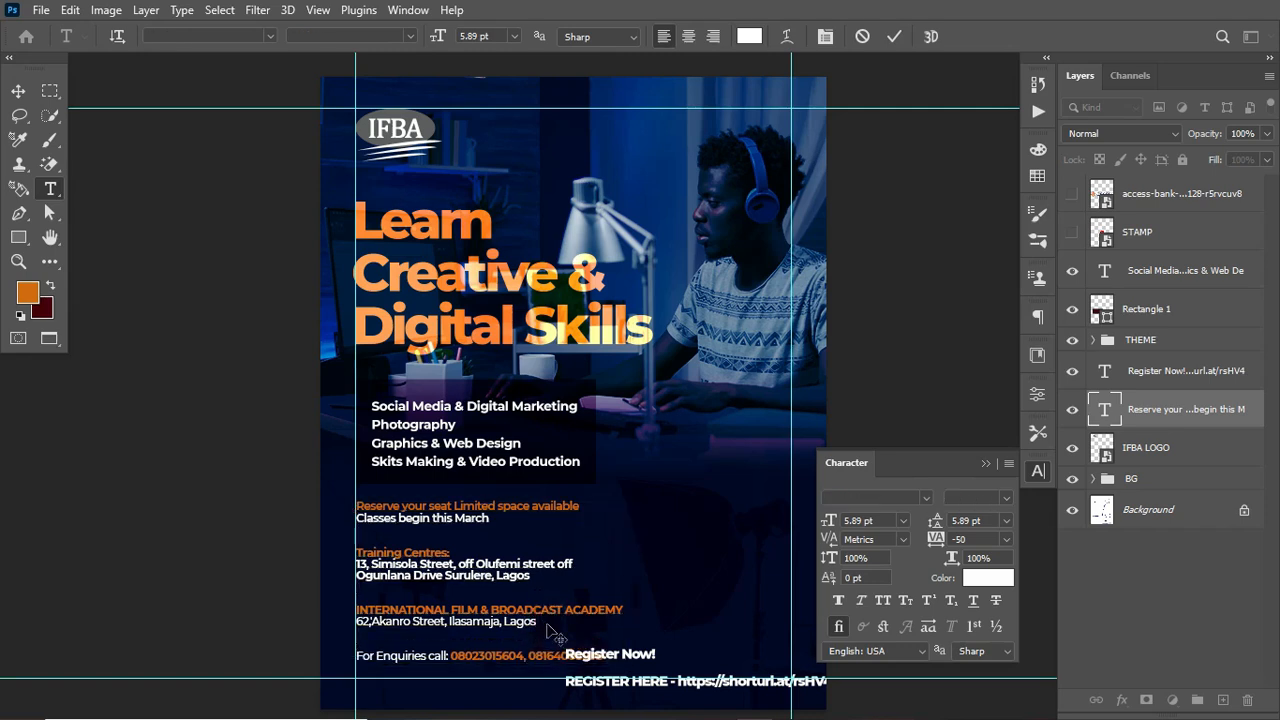
Step: Nudge the course details text block up and move the Register Now text block beside it
key(v)
key(Up)
key(Up)
key(Up)
key(Up)
key(Up)
key(Up)
key(Up)
key(Up)
key(Up)
key(Up)
key(Up)
key(Up)
key(Up)
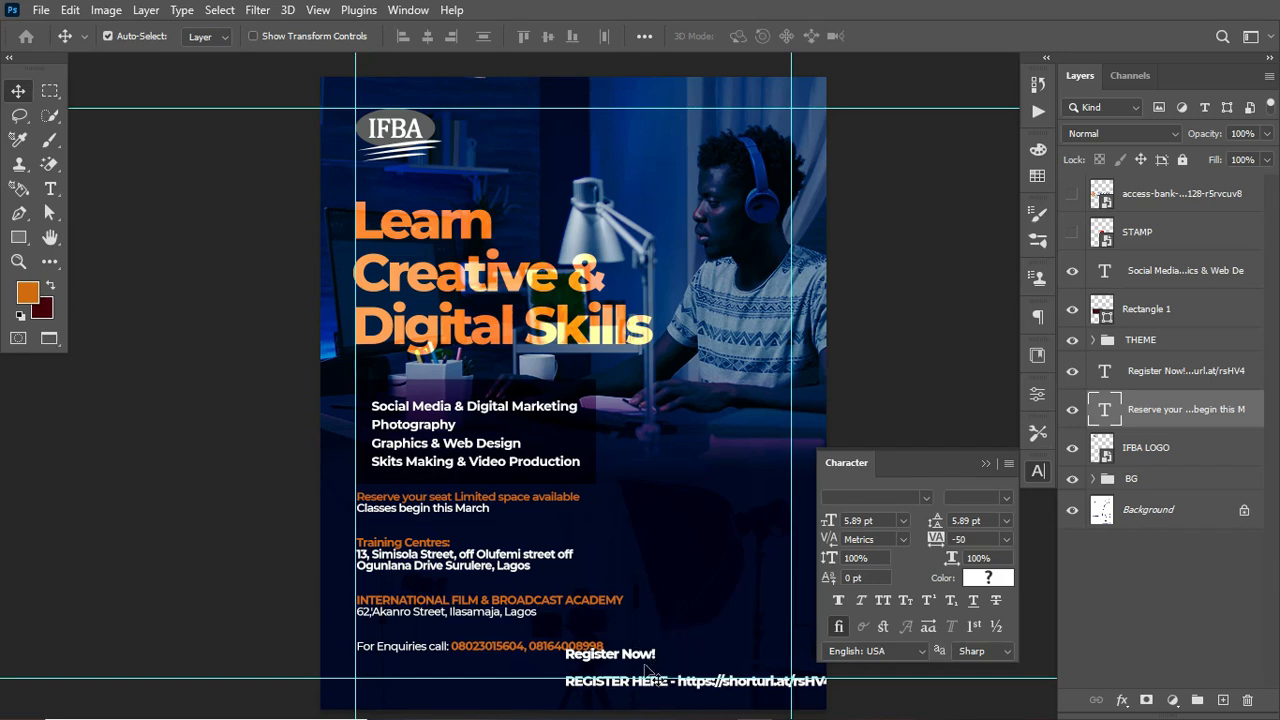
drag(647, 661, 665, 527)
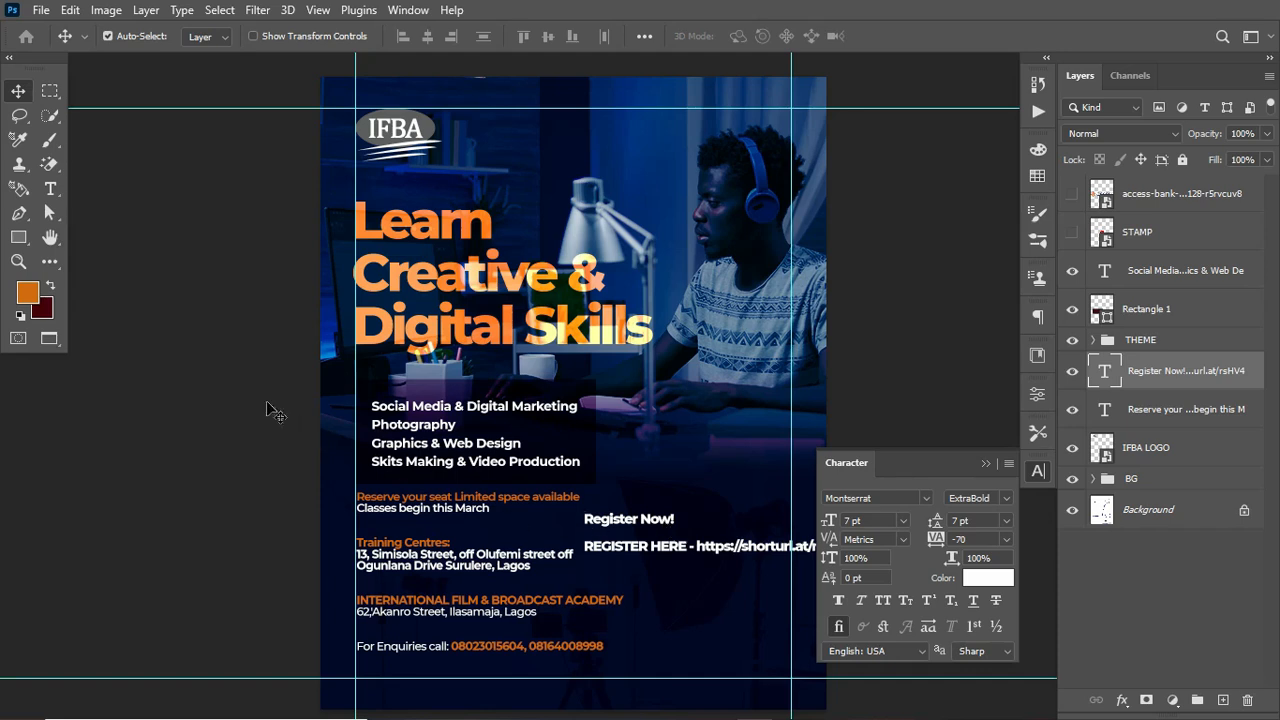
Step: Set the "Register Now!" line to Montserrat Bold
click(50, 190)
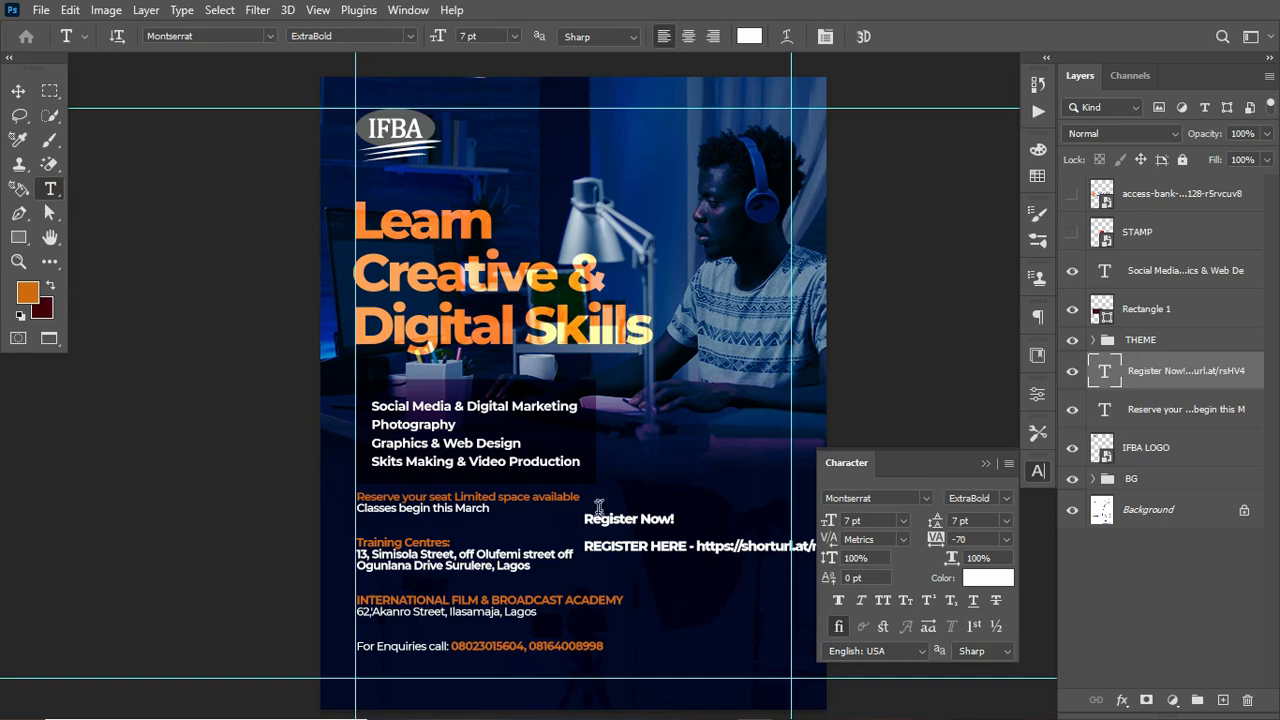
drag(584, 519, 675, 520)
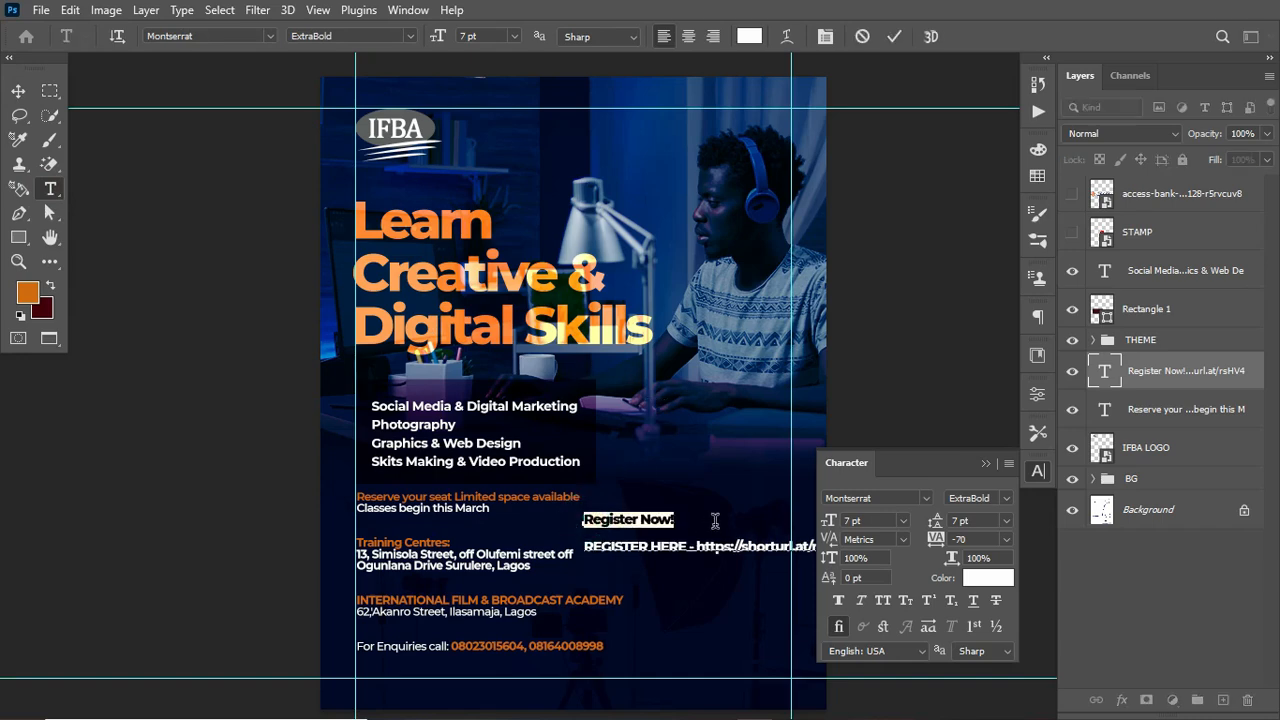
click(1004, 498)
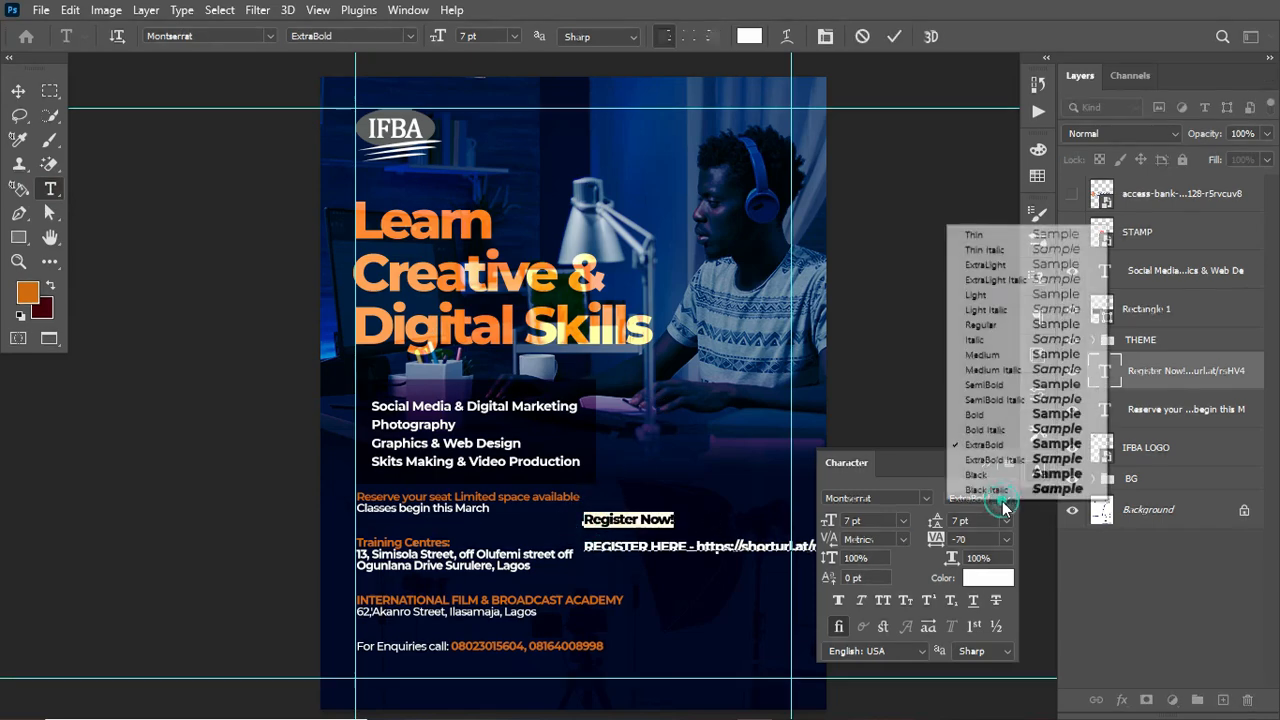
click(1010, 418)
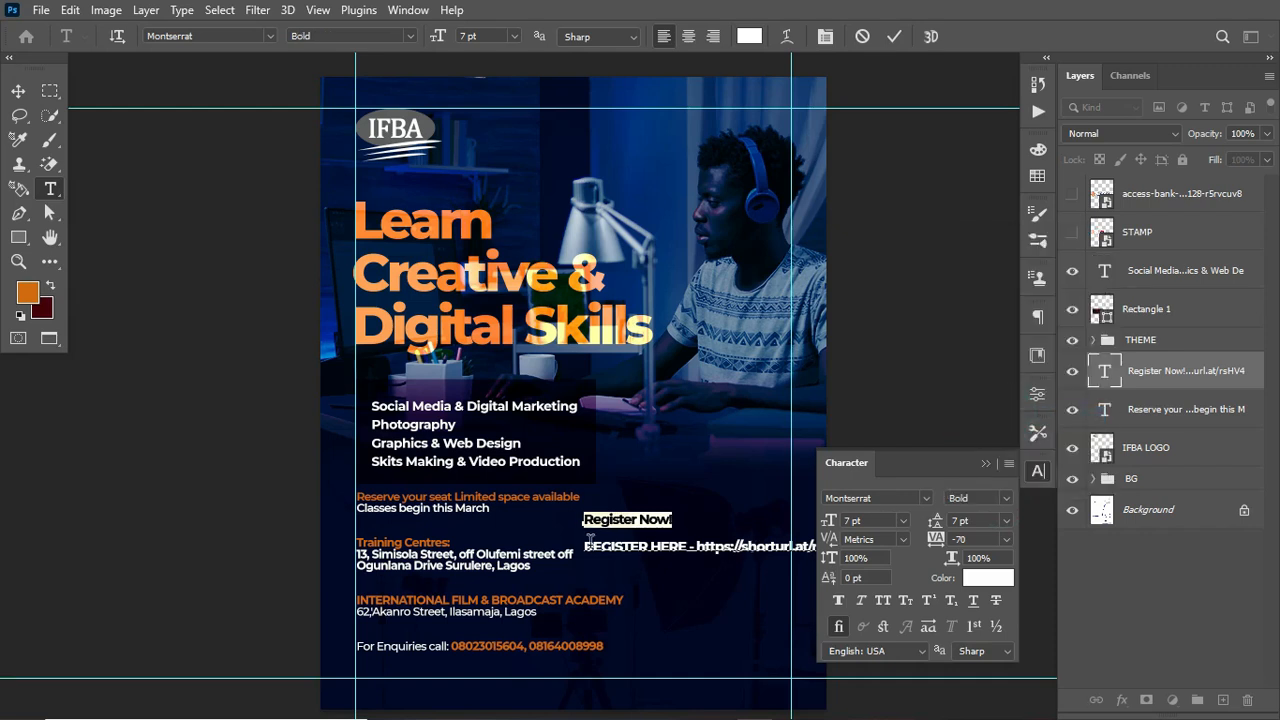
Step: Set "REGISTER HERE -" to Medium weight
drag(588, 547, 704, 555)
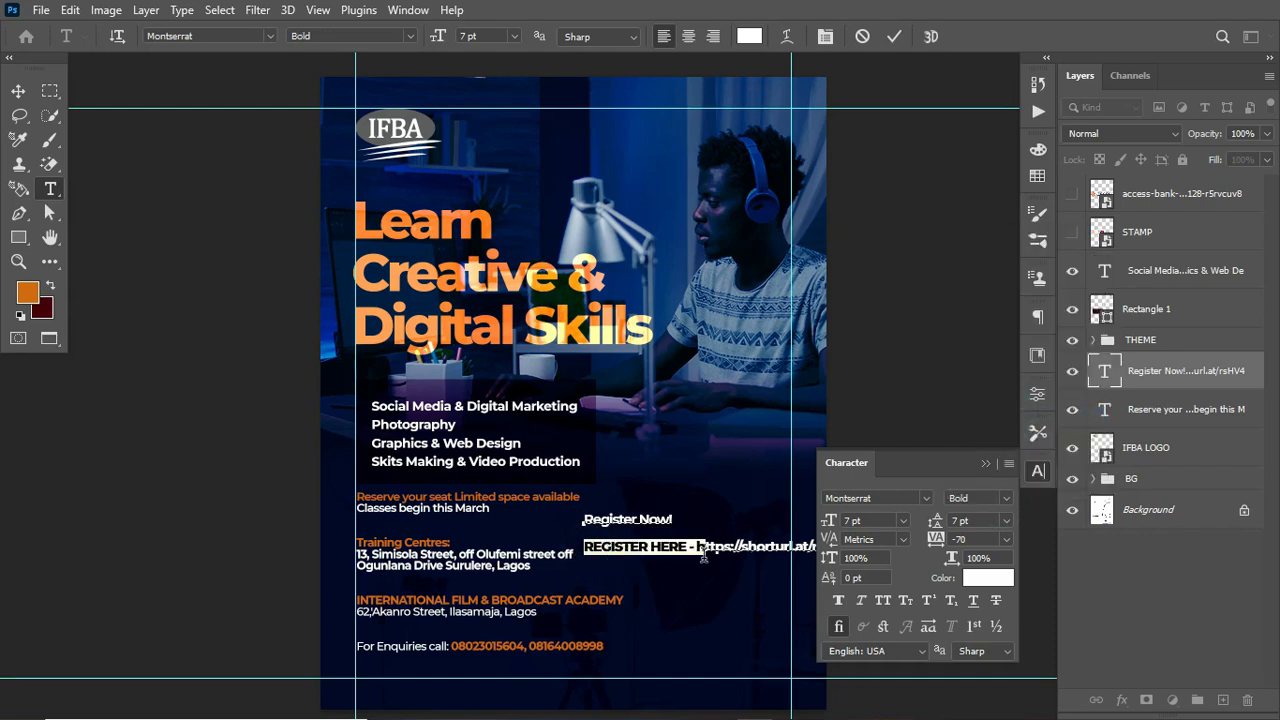
drag(697, 558, 692, 560)
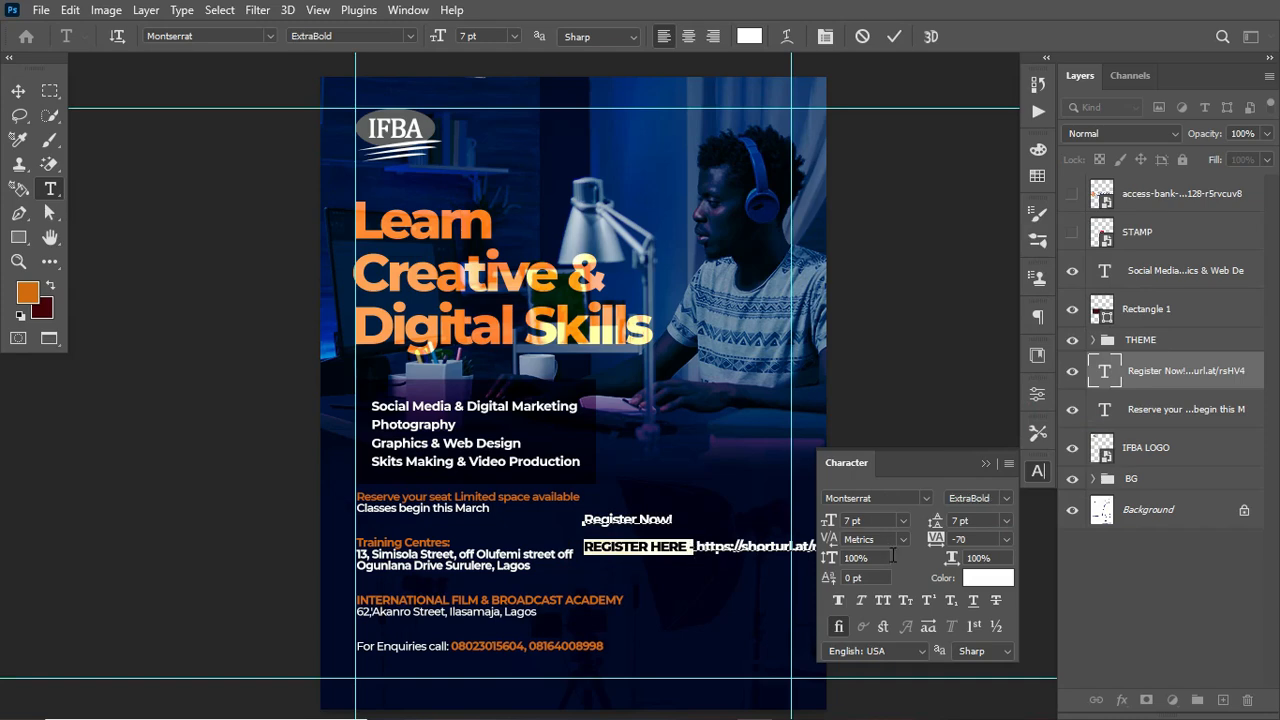
click(1006, 498)
click(1010, 355)
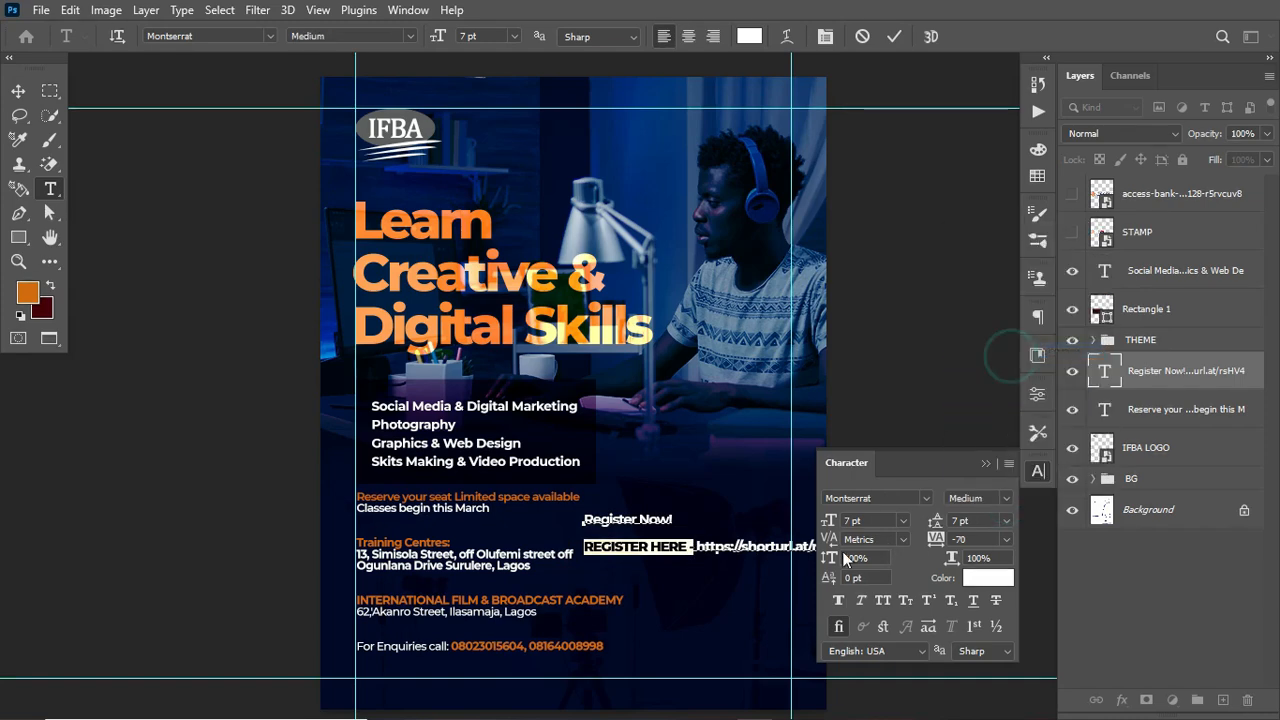
Step: Set the shorturl link to Bold weight and commit the text edits
click(694, 545)
key(shift+End)
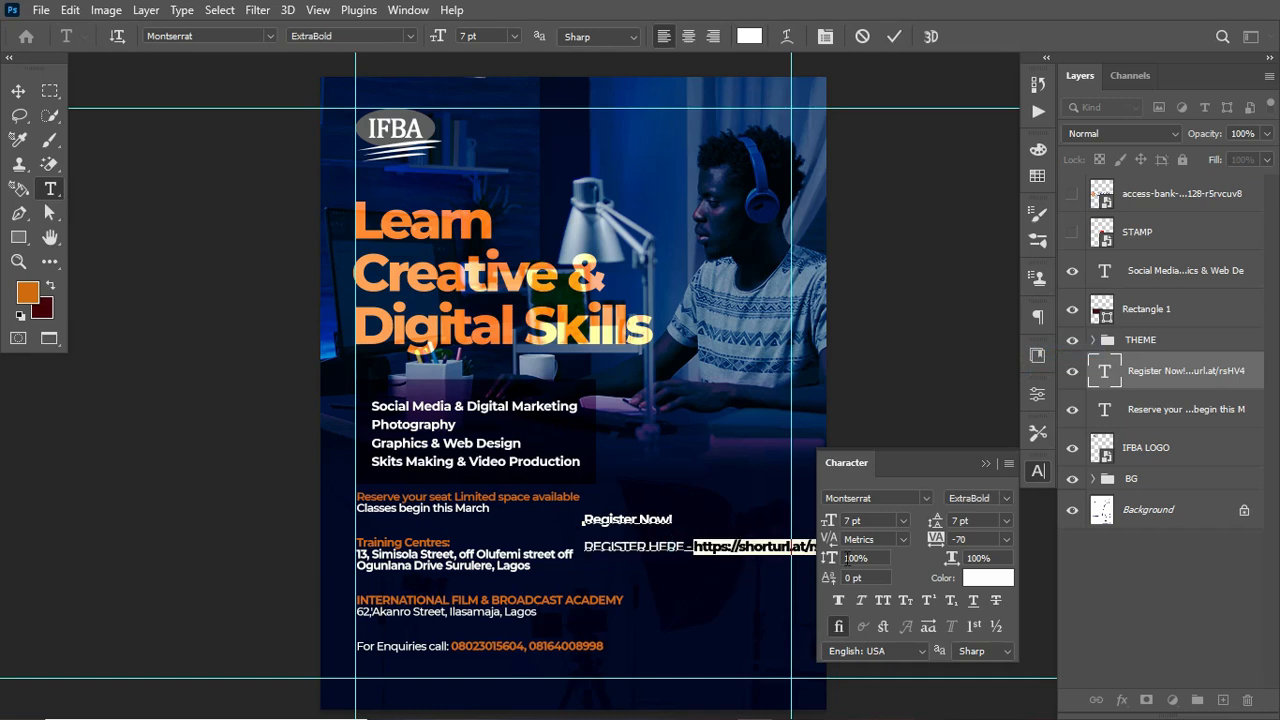
click(1005, 488)
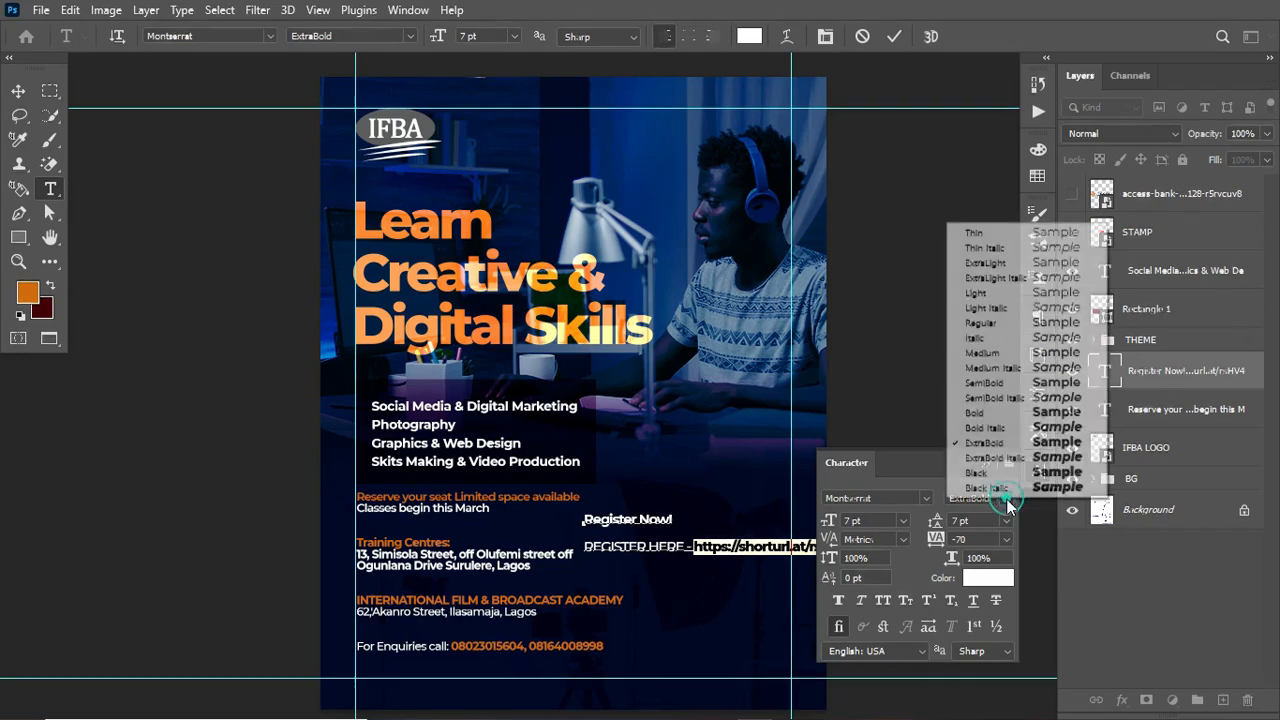
click(1002, 414)
click(893, 36)
click(18, 91)
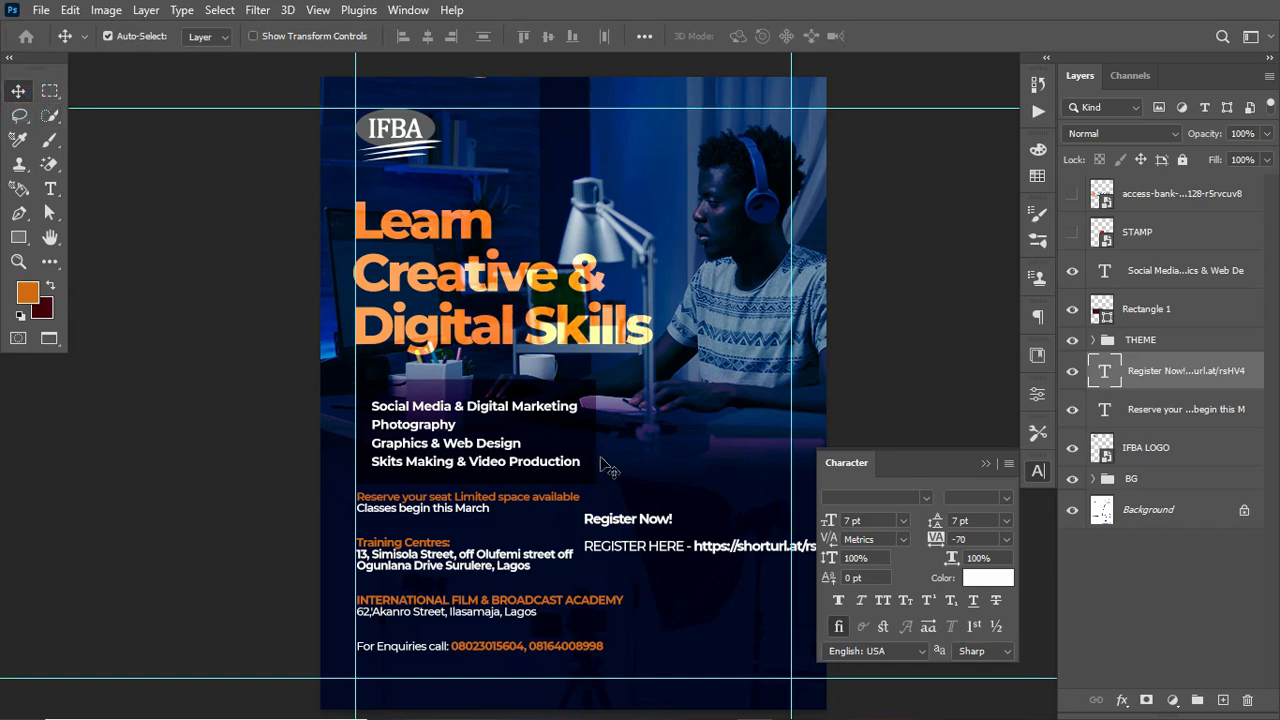
Step: Colour the "Register Now!" line orange d26a0a, sampled from the foreground colour
click(51, 190)
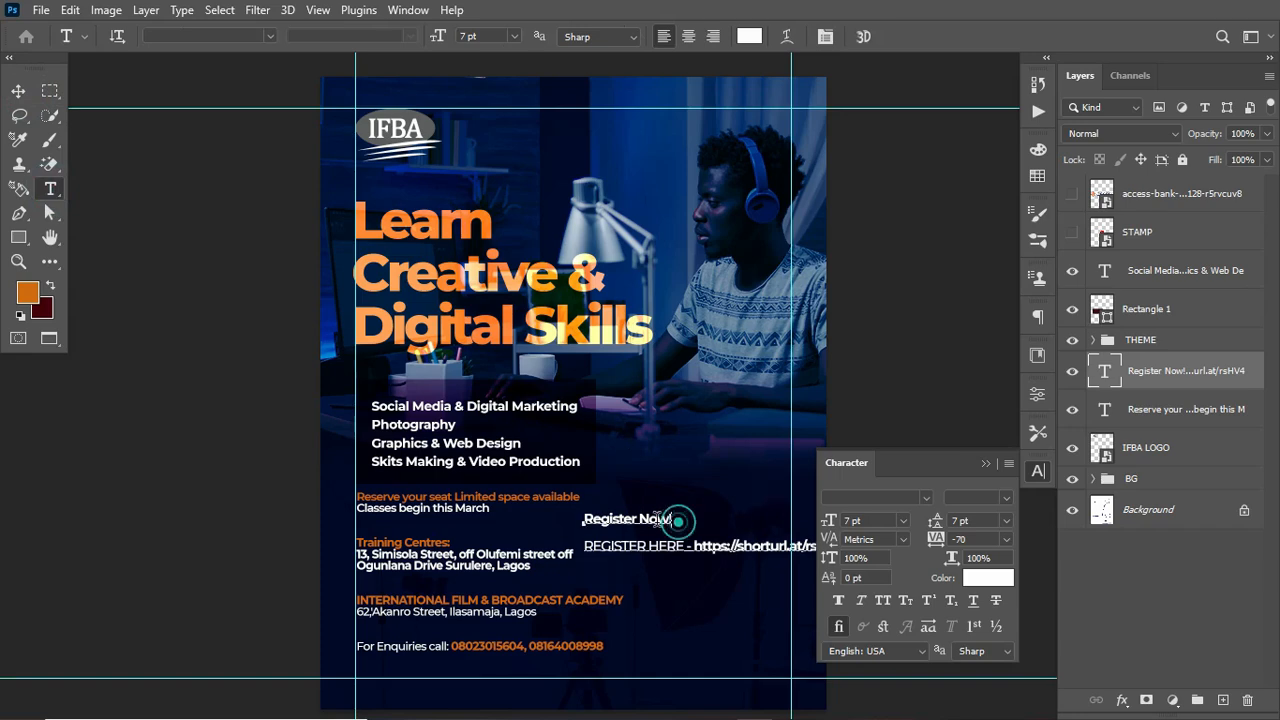
triple_click(678, 521)
click(758, 30)
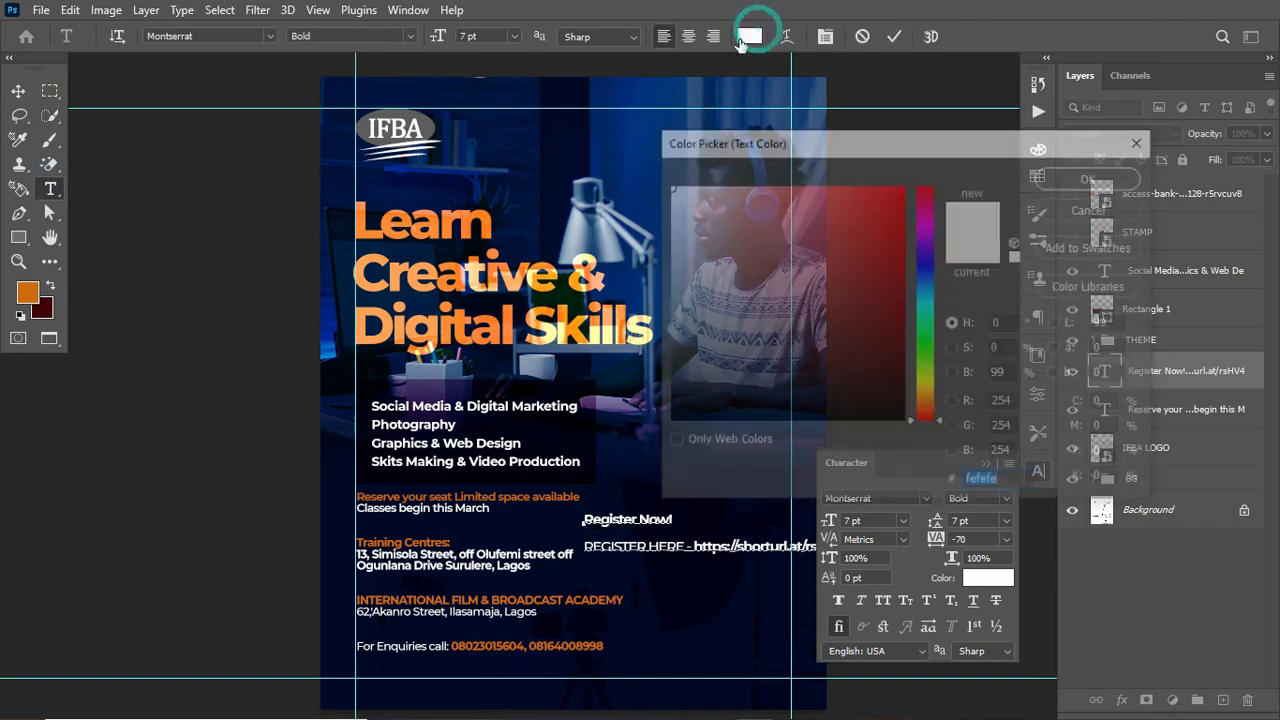
click(32, 291)
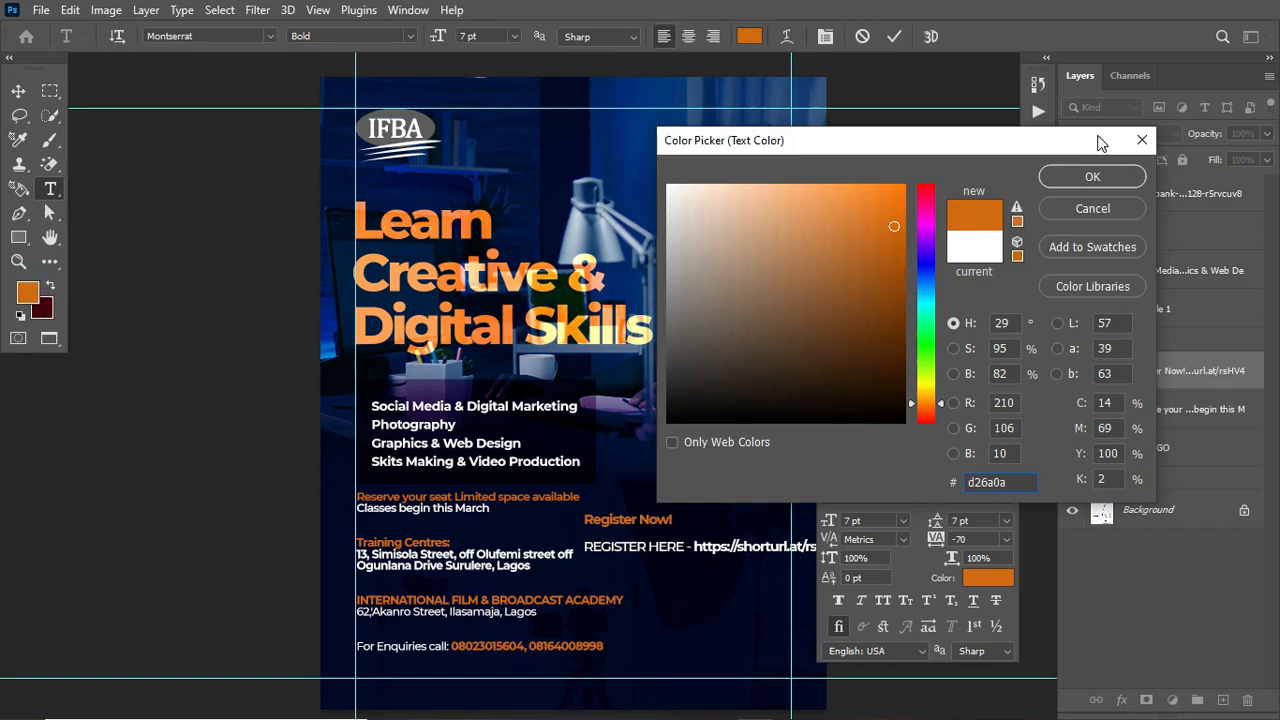
click(1090, 177)
Step: Colour "REGISTER HERE -" the same orange and commit the text
drag(689, 546, 583, 546)
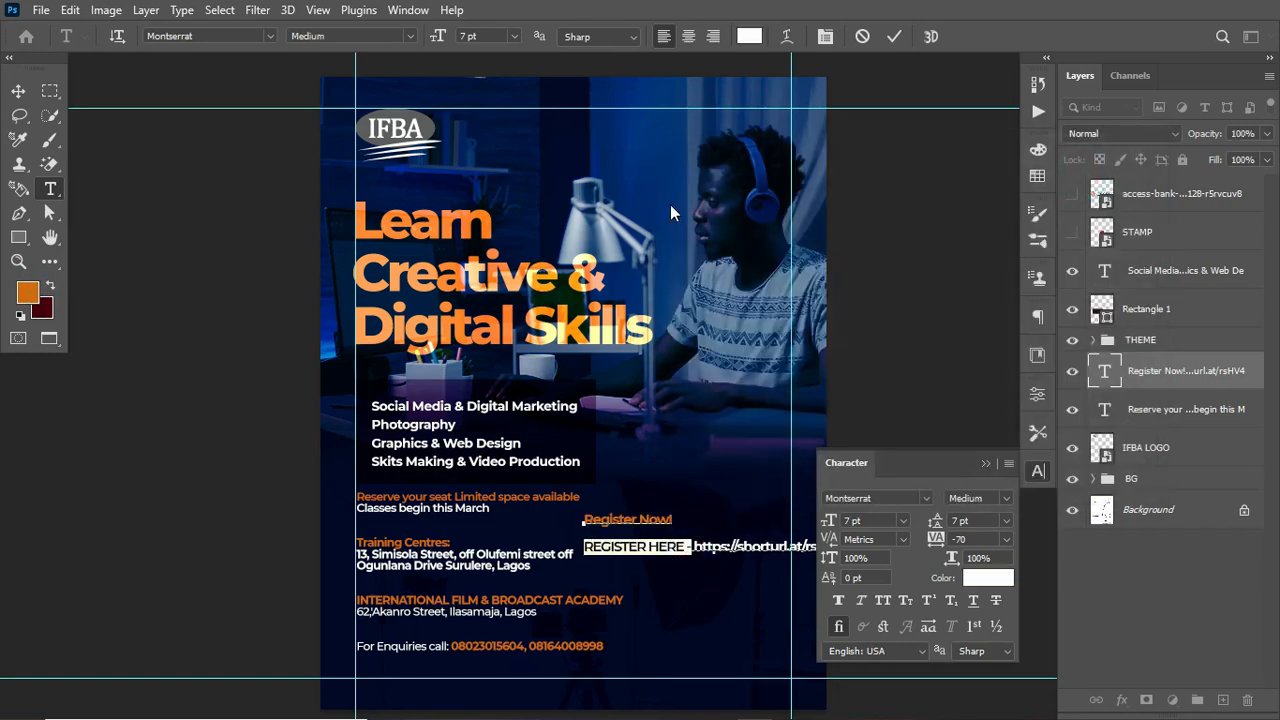
click(749, 36)
click(28, 292)
click(1092, 177)
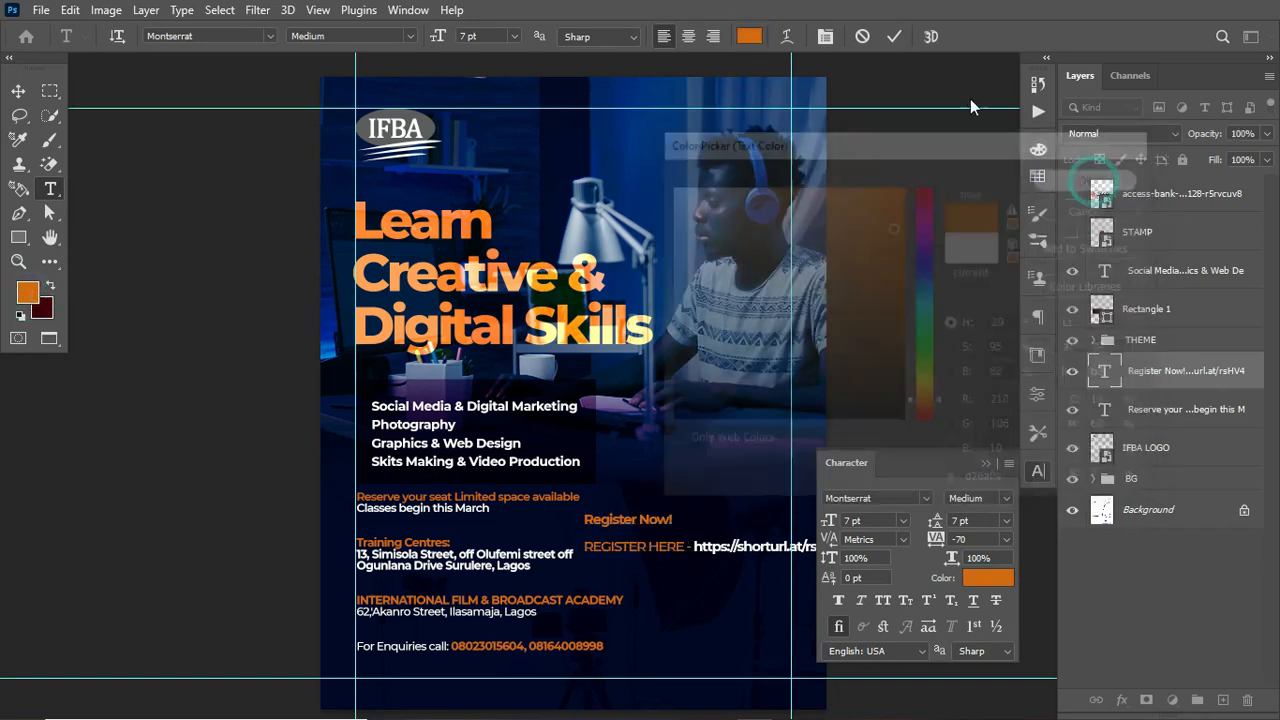
click(894, 36)
click(18, 91)
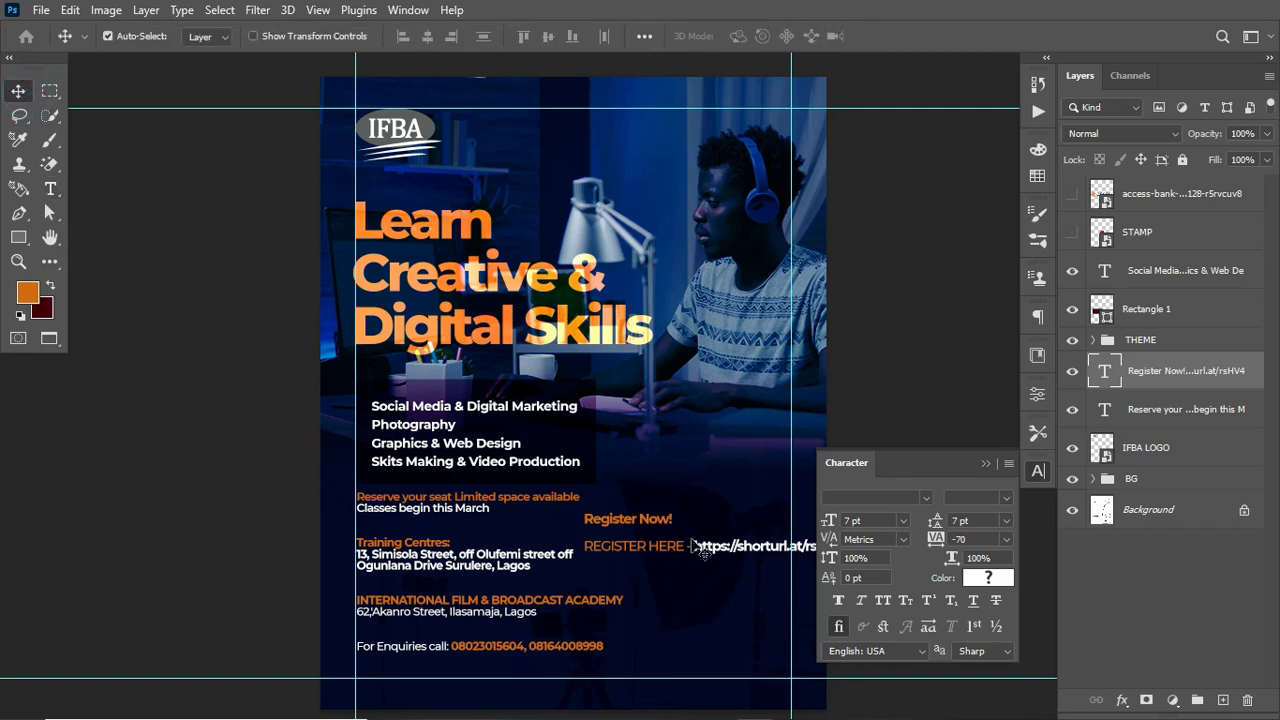
Step: Move the Register Now block down beside the enquiries line and scale it down
drag(696, 552, 650, 652)
key(ctrl+t)
drag(532, 613, 601, 627)
key(Return)
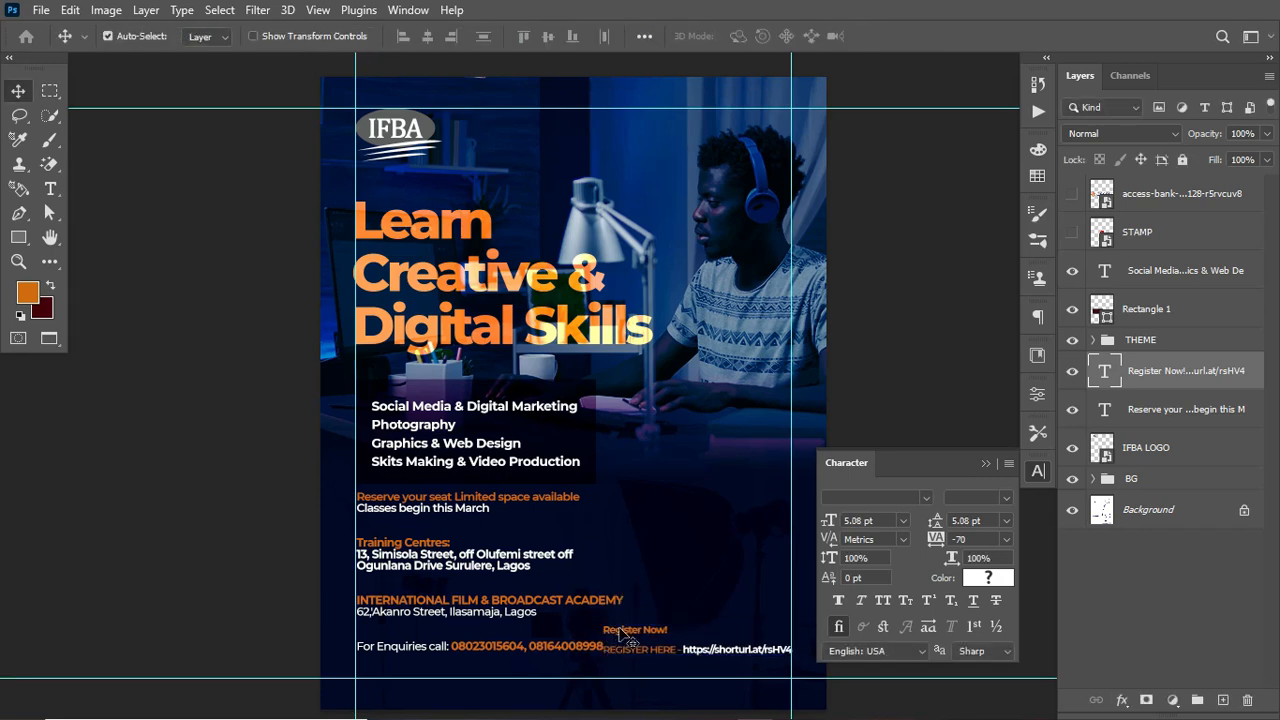
Step: Enlarge "Register Now!" to 9 pt, set the block's leading to 4 pt and commit
key(t)
click(605, 628)
key(ctrl+a)
drag(814, 525, 829, 524)
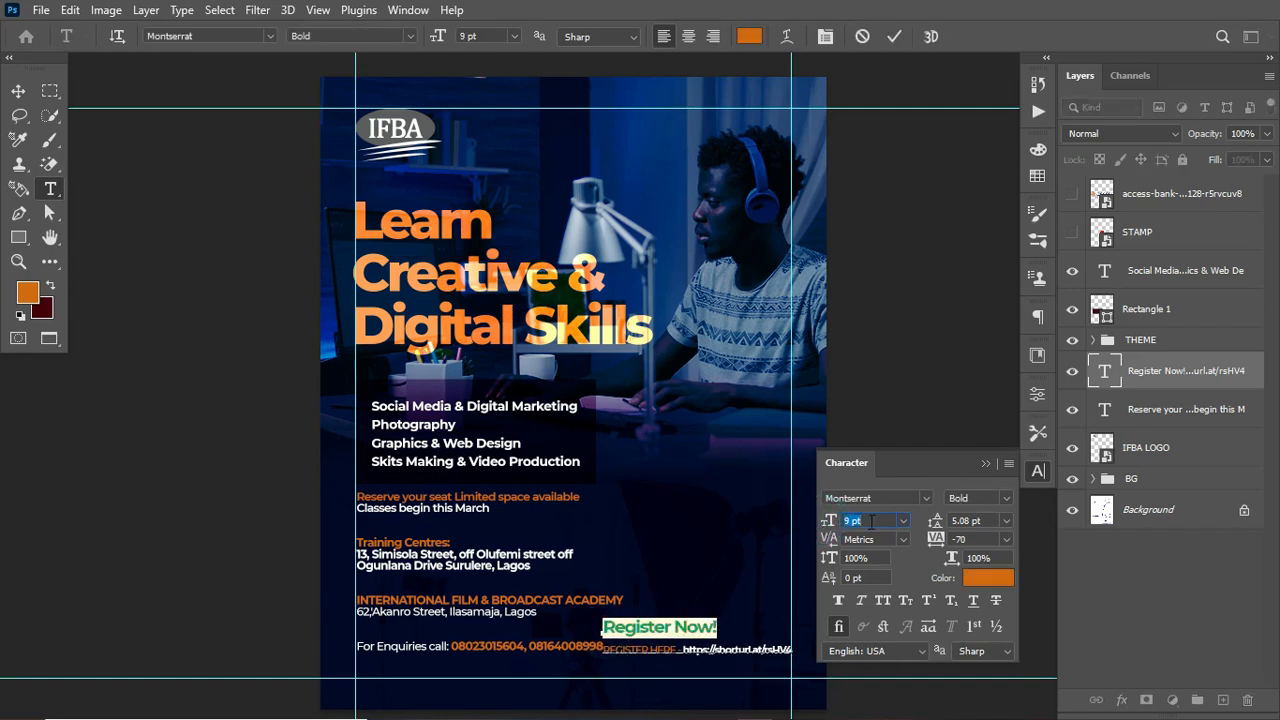
key(ctrl+a)
drag(940, 528, 939, 528)
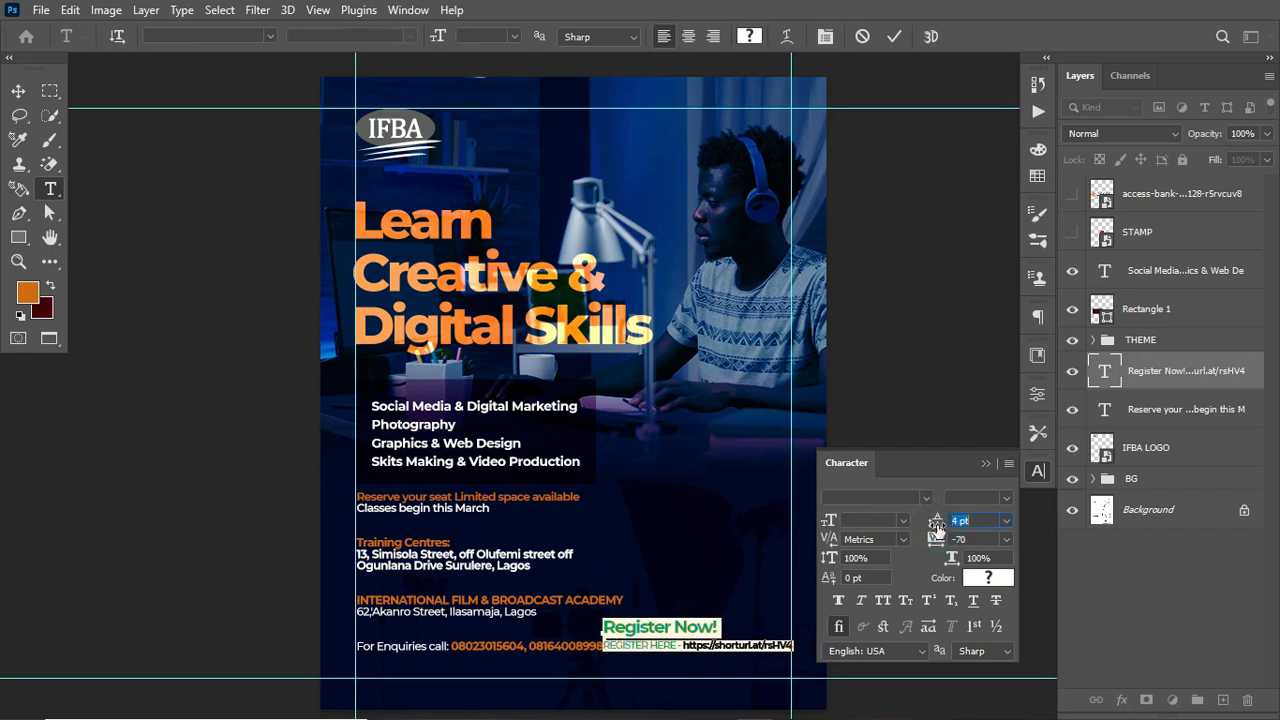
click(895, 36)
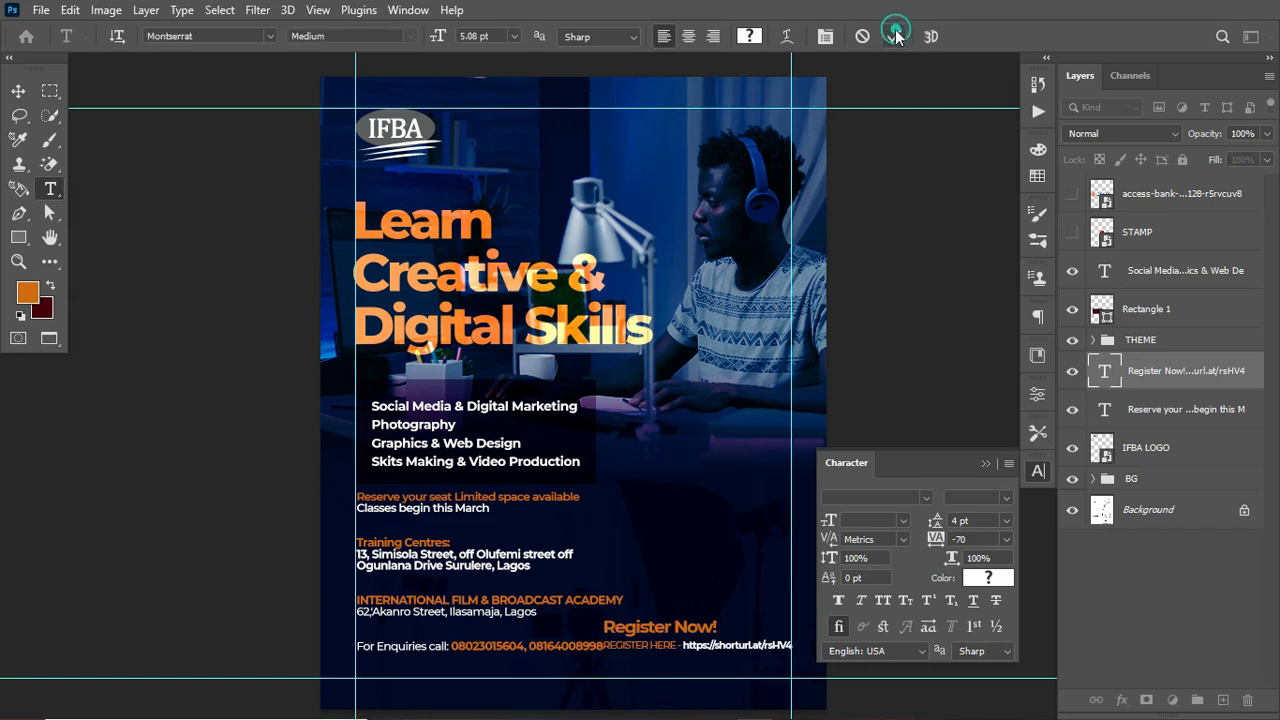
Step: Scale down the course details text block slightly
click(1240, 409)
key(ctrl+t)
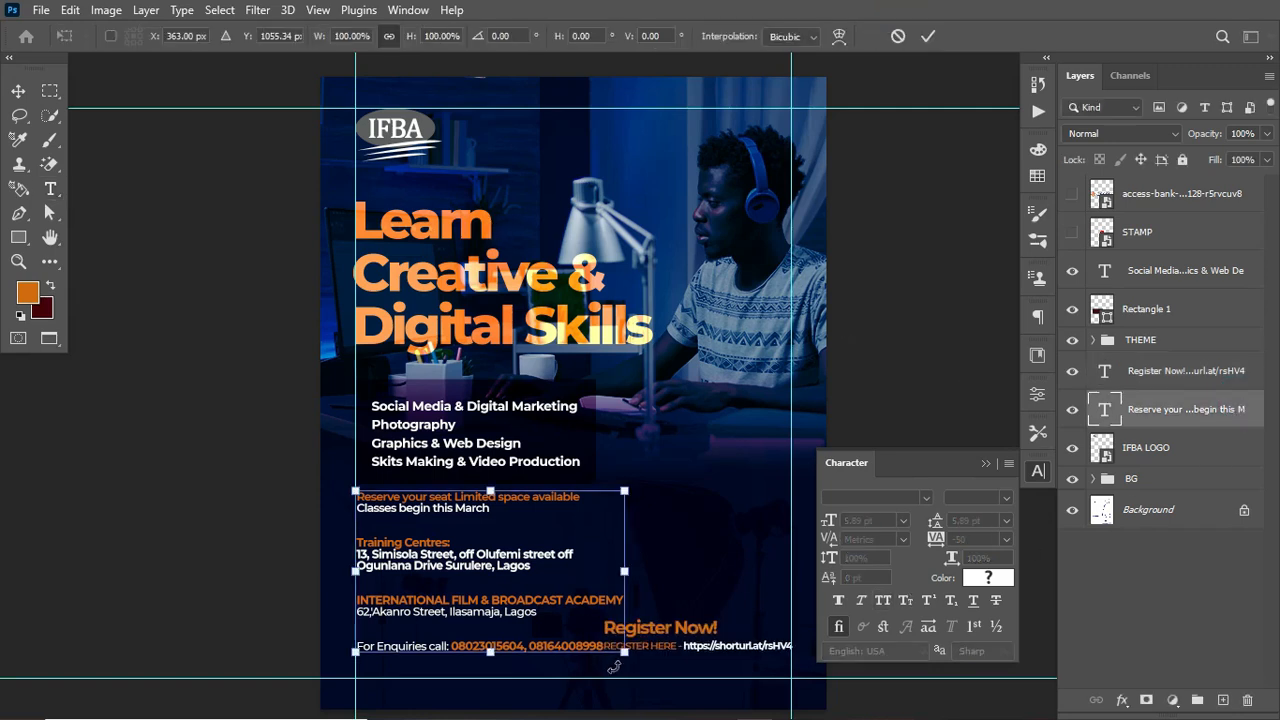
drag(625, 655, 585, 657)
key(Return)
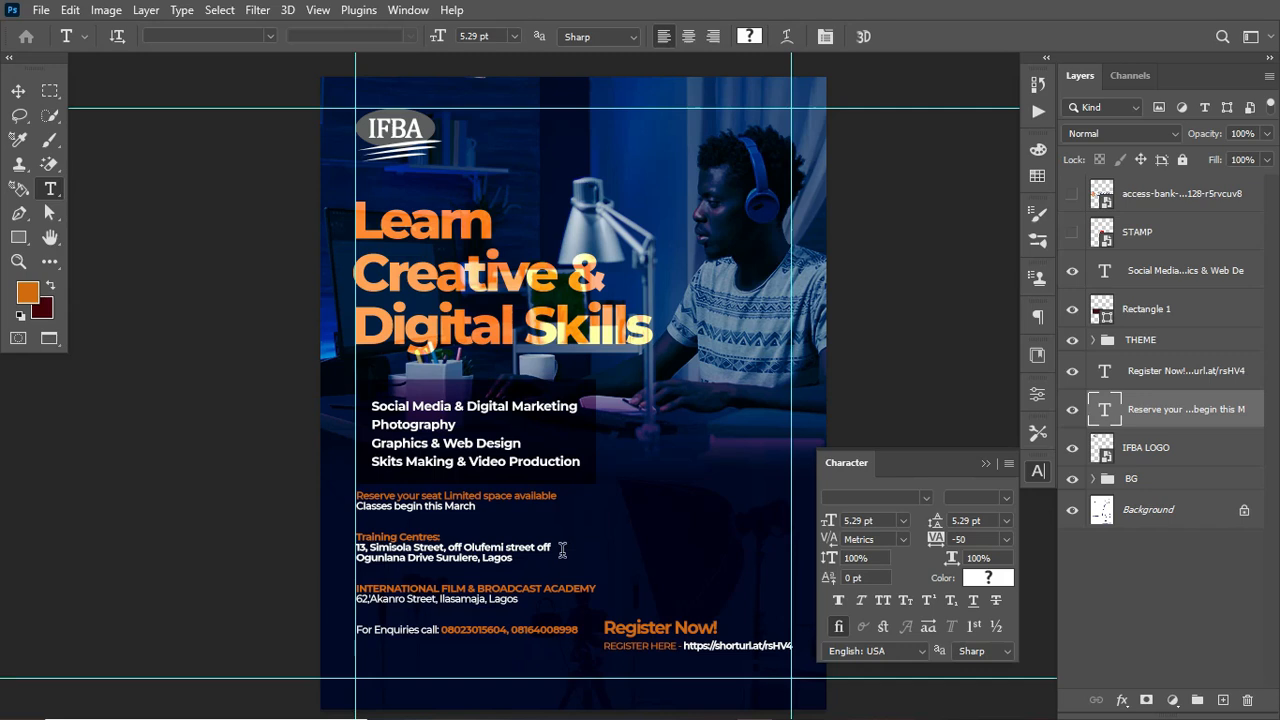
Step: Add blank lines above "Training Centres:" and above the enquiries line, then commit the text
click(486, 517)
key(Return)
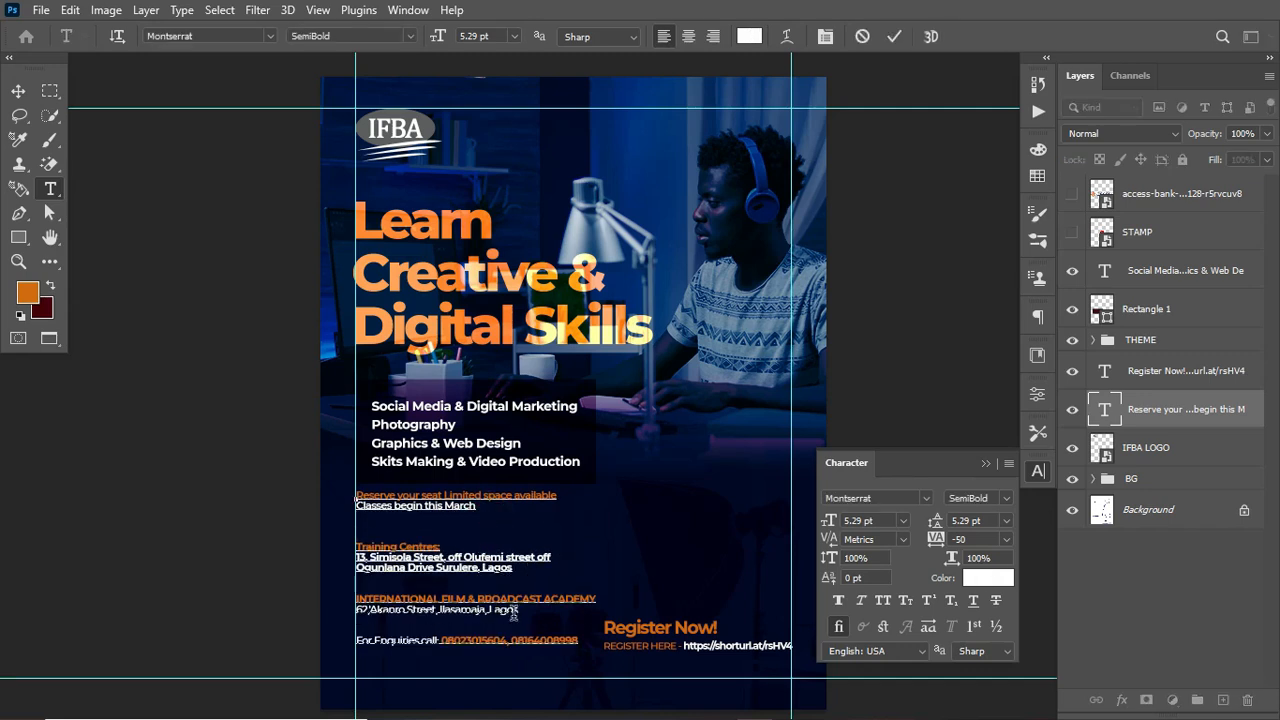
click(524, 612)
key(Return)
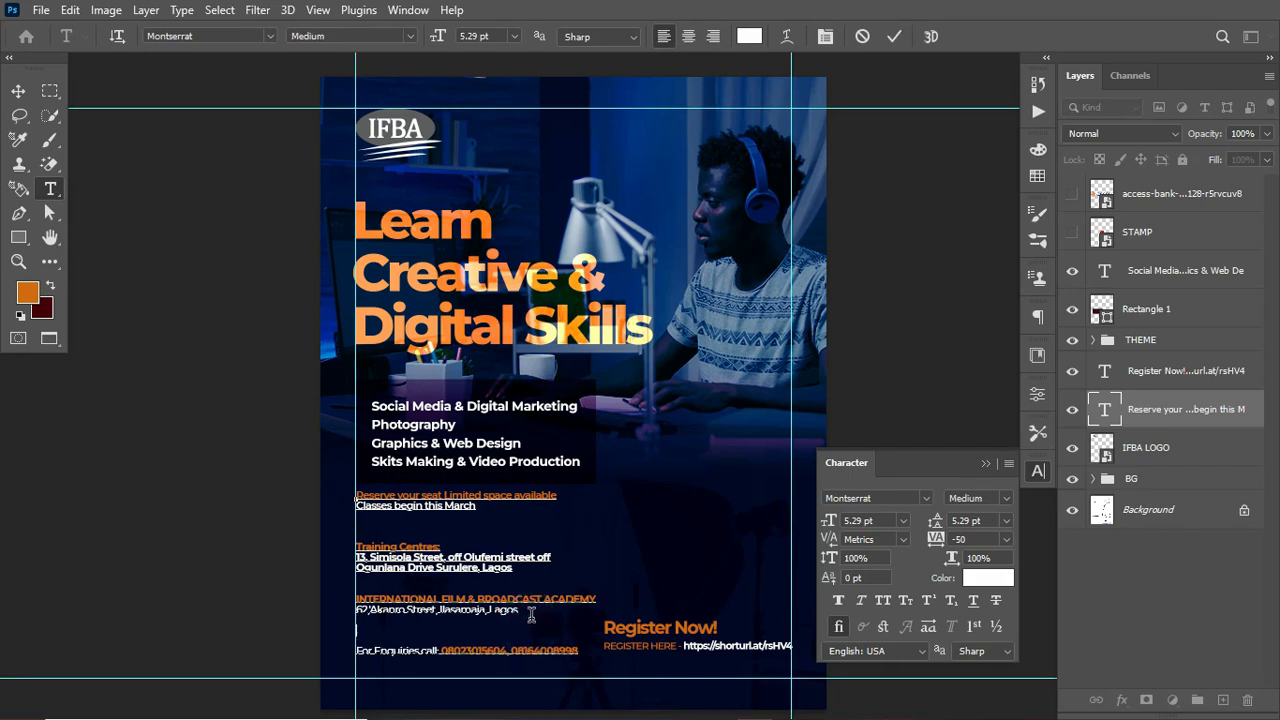
click(530, 572)
key(ctrl+Return)
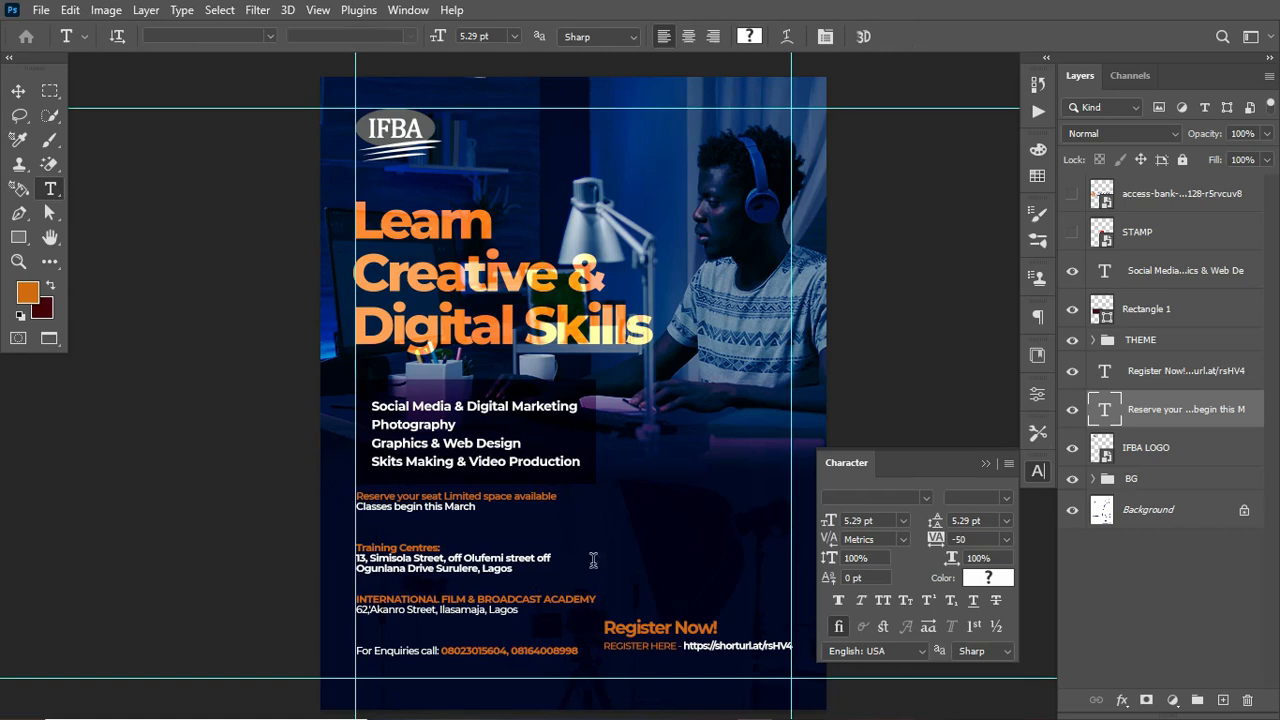
Step: Nudge the course details text block down slightly
key(ctrl+;)
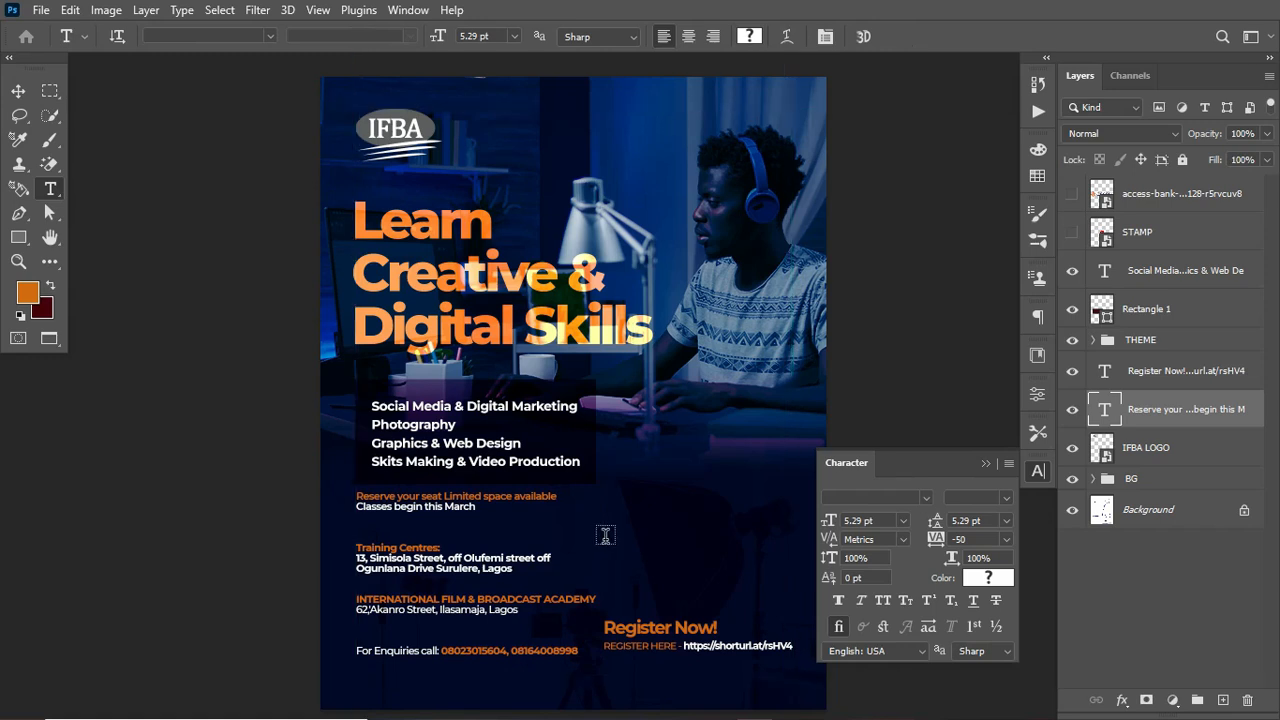
key(v)
key(Down)
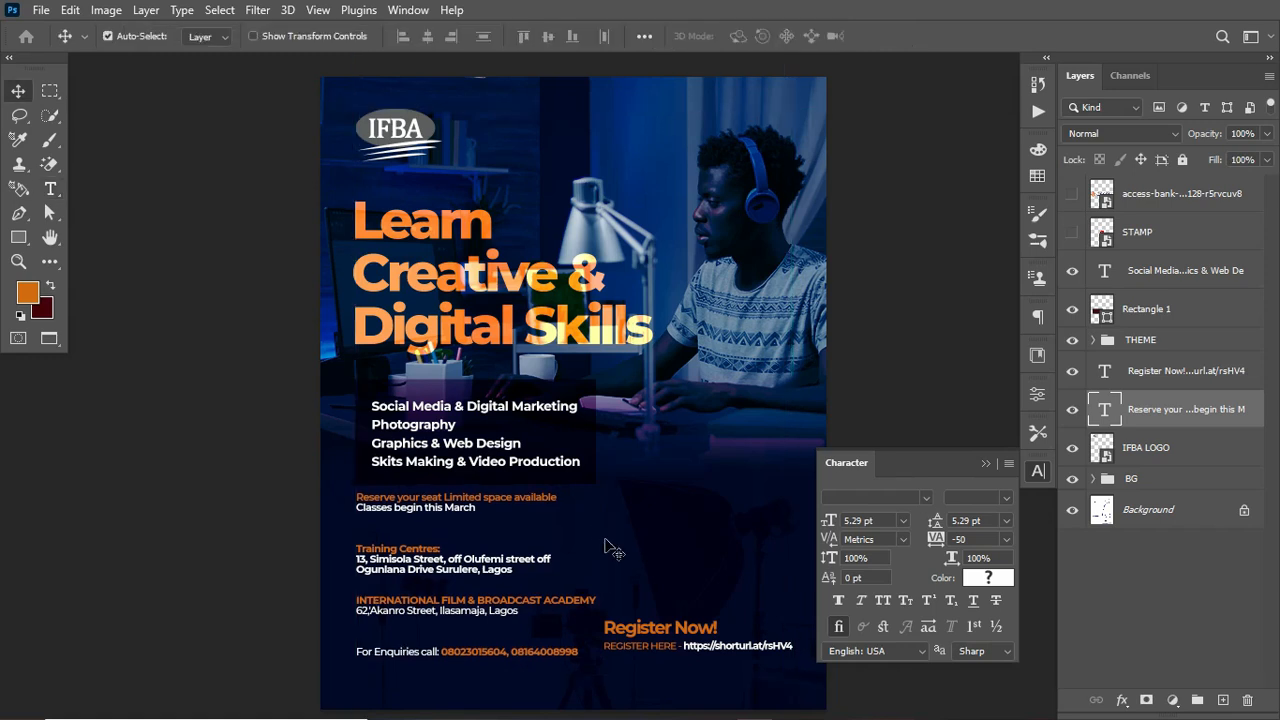
key(ctrl+semicolon)
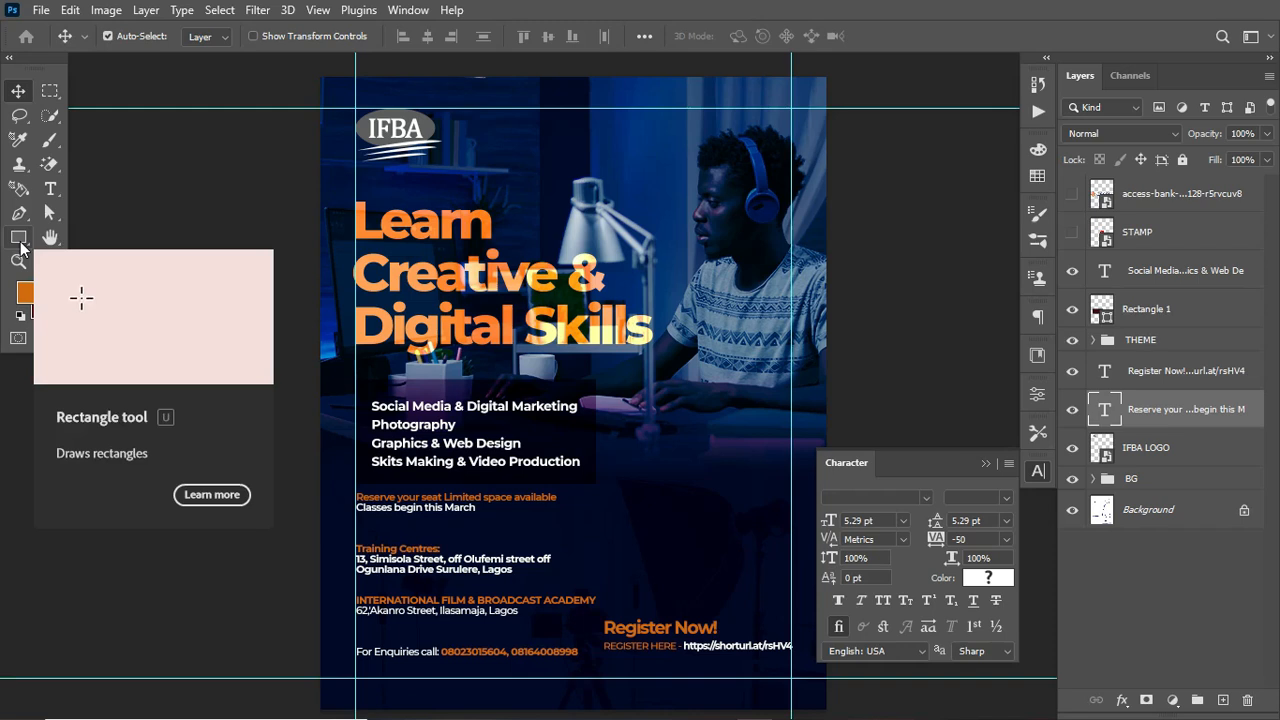
Step: Draw a 1086 x 63 px rectangle along the flyer's bottom edge and fill it white
click(21, 243)
drag(320, 670, 828, 685)
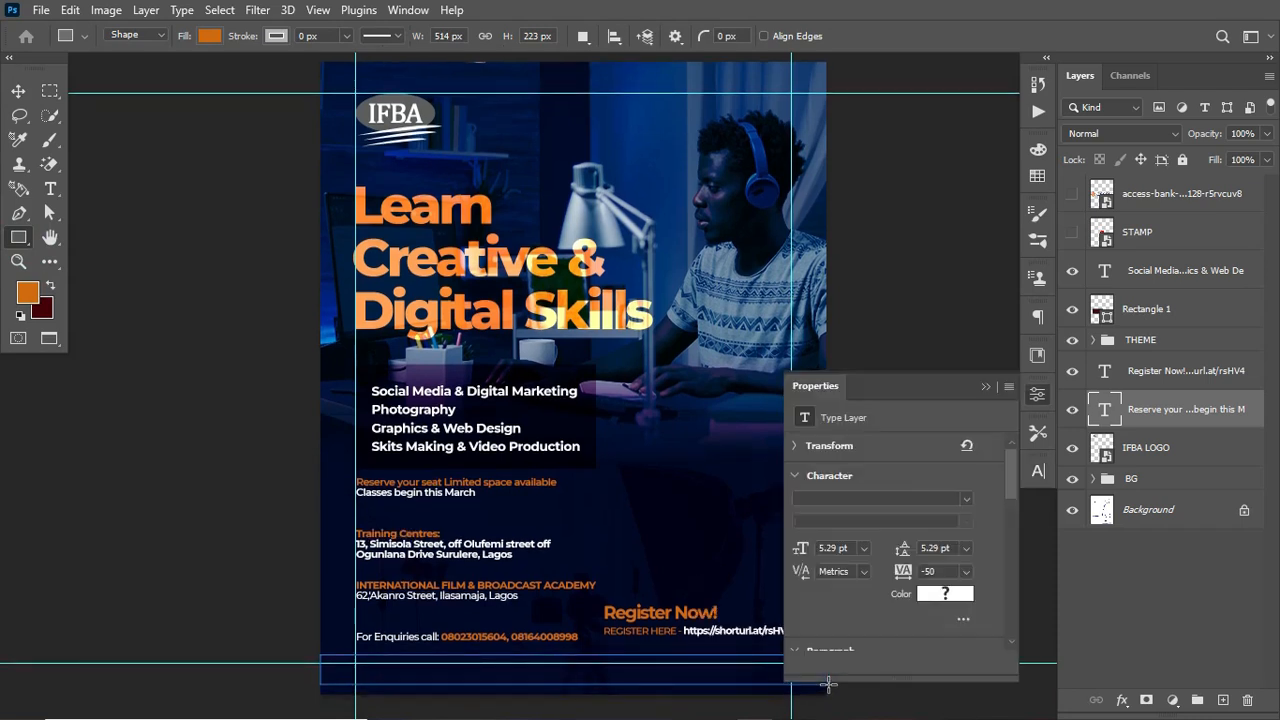
click(209, 36)
click(110, 134)
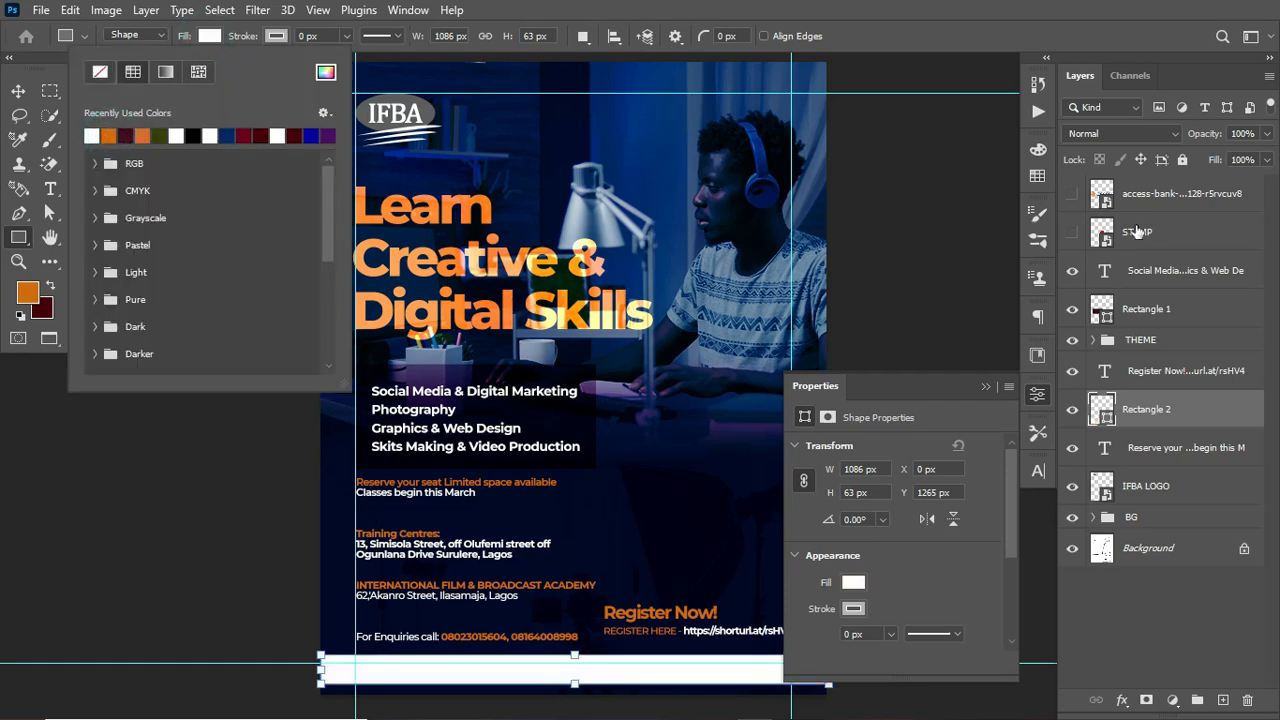
Step: Show the access bank logo layer and move it just above Rectangle 2 in the layer stack
click(1072, 193)
click(1072, 193)
drag(1190, 203, 1180, 405)
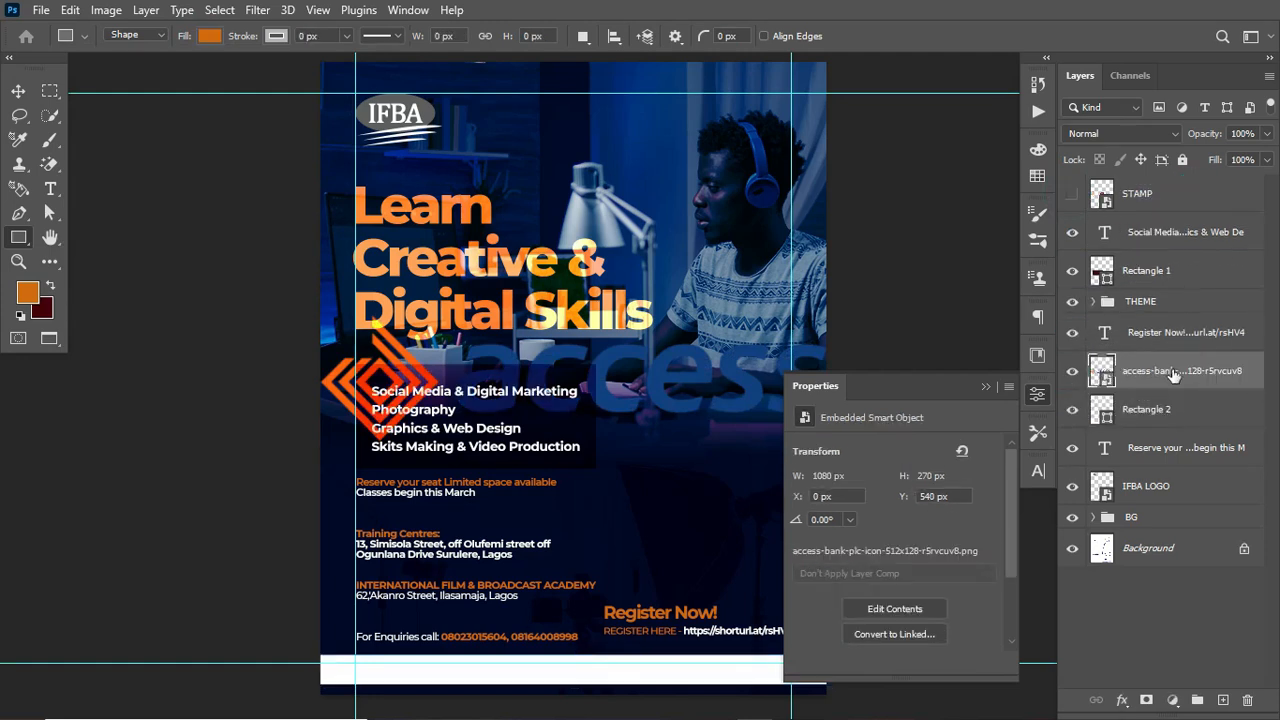
Step: Scale the access bank logo down to about 136 x 34 px and place it in the white footer bar
key(ctrl+t)
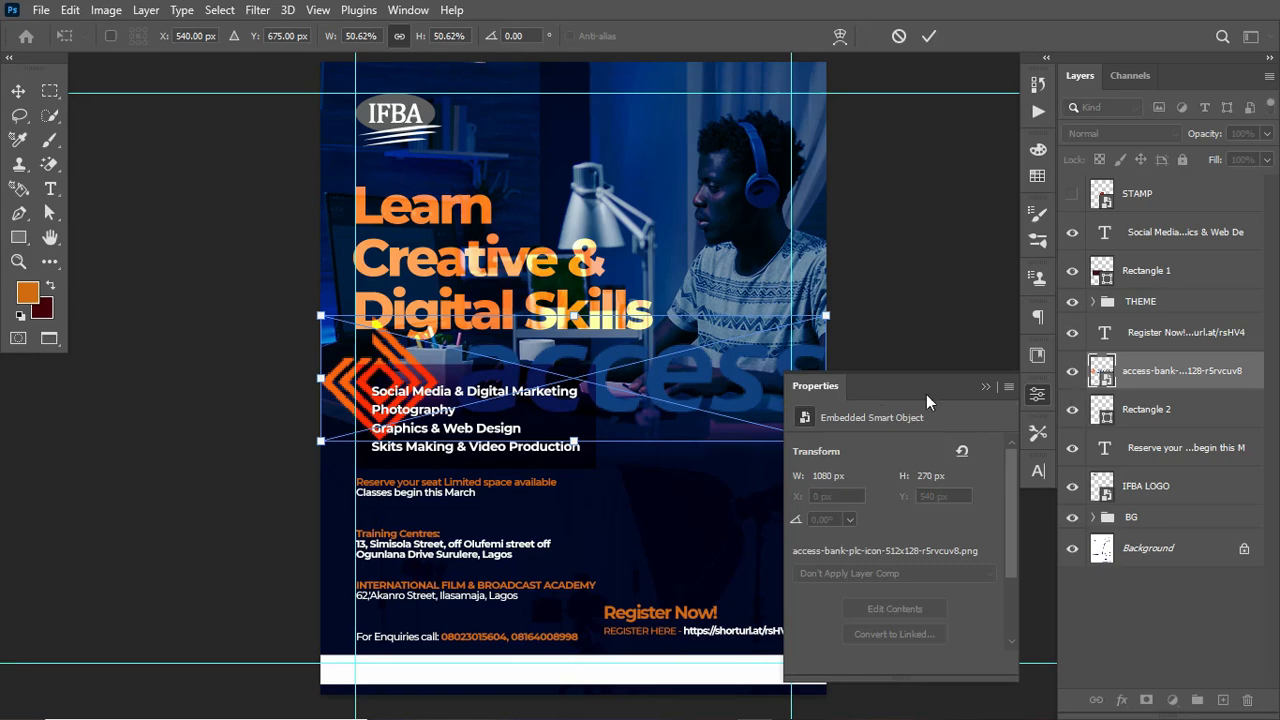
drag(708, 370, 668, 549)
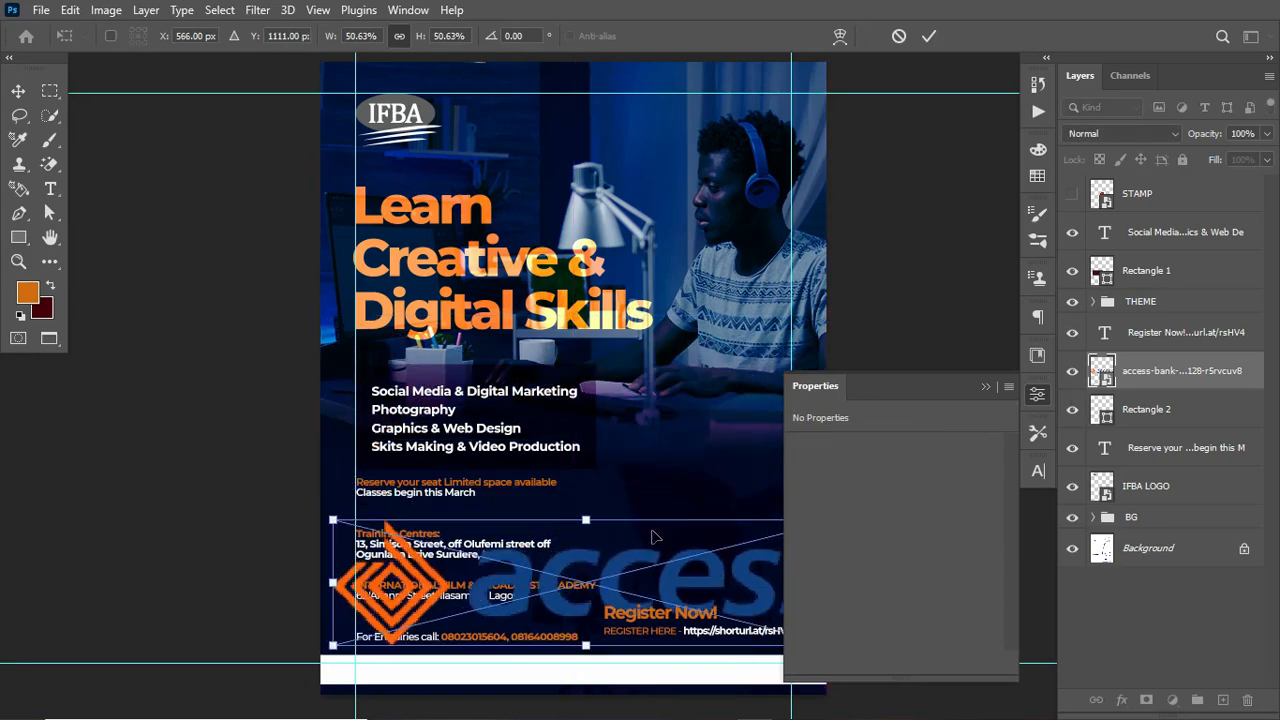
drag(586, 521, 620, 673)
key(Return)
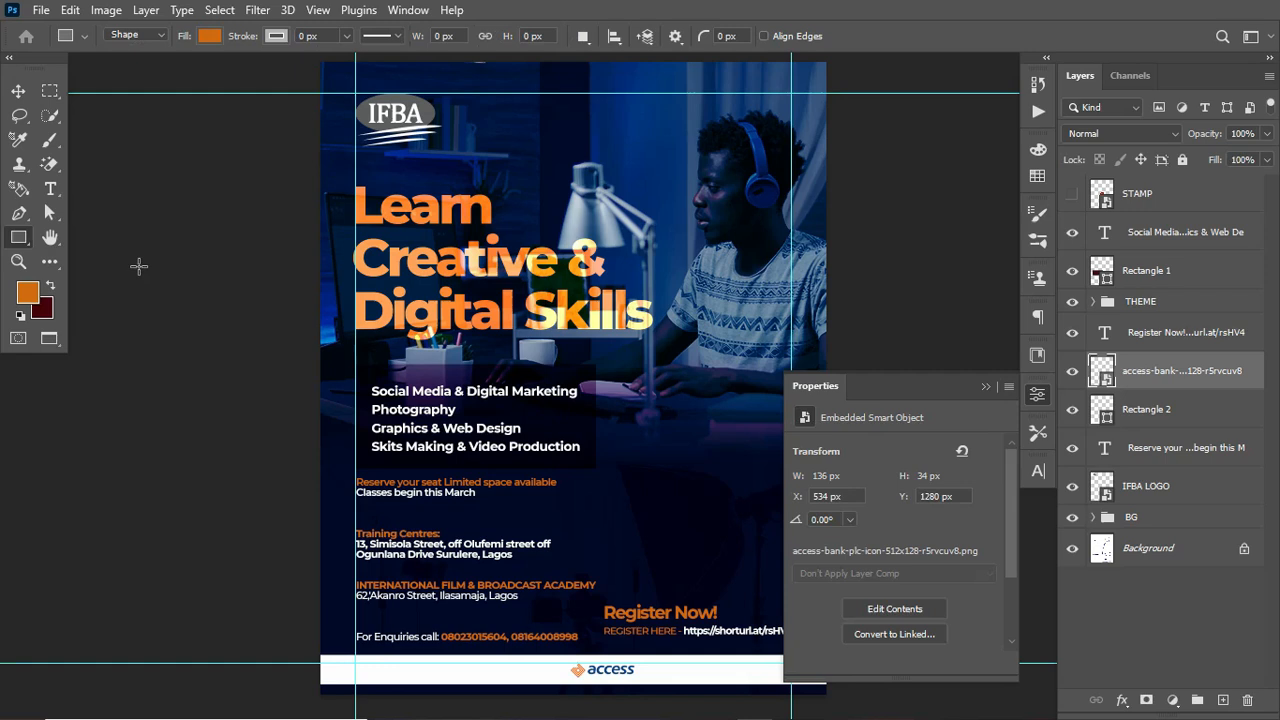
Step: Paste the text "Official Sponsored by:" as a new text layer and set its font style to Montserrat Bold
click(51, 189)
click(660, 483)
text(Official Sponsored by:)
key(ctrl+Return)
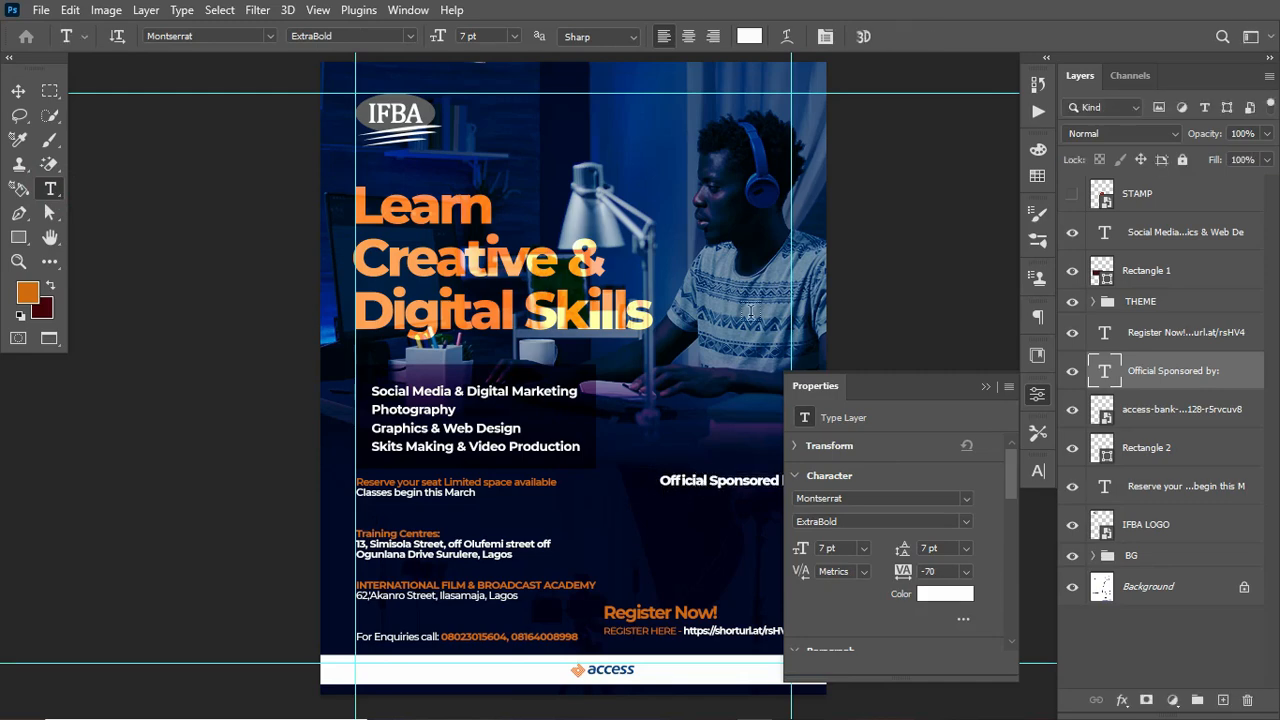
click(962, 527)
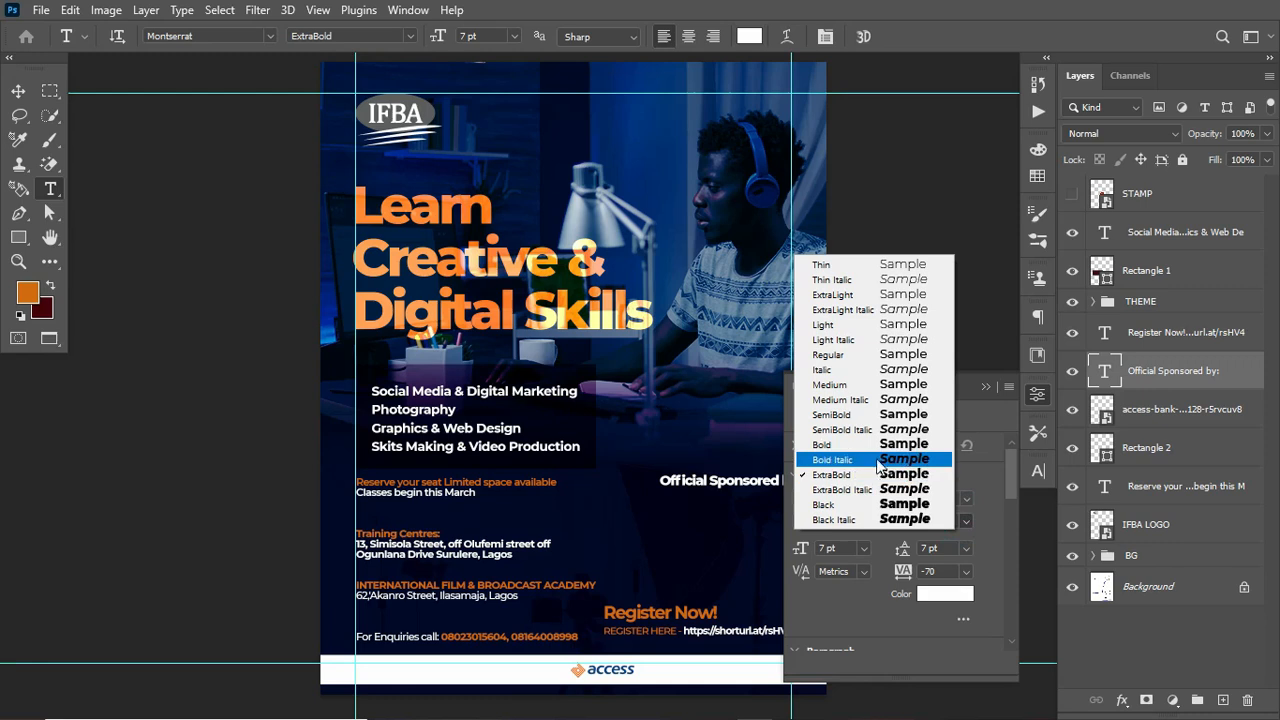
click(860, 453)
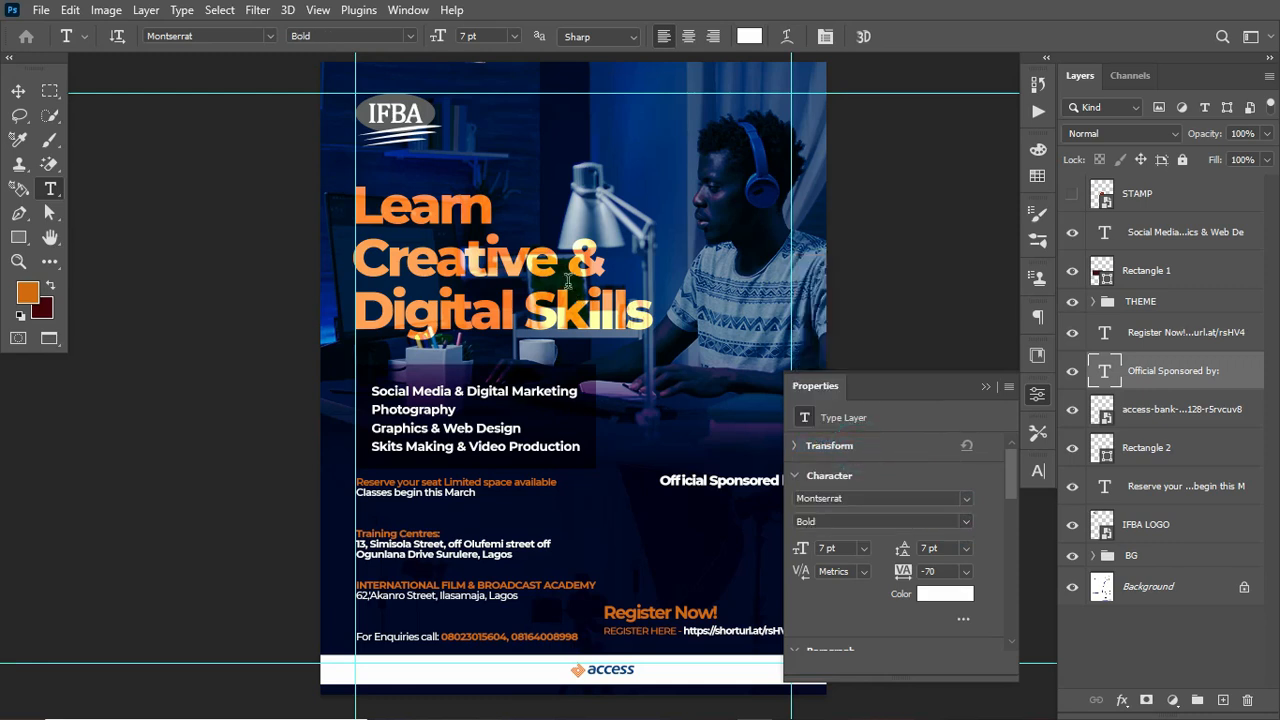
Step: Move the sponsor text into the footer bar beside the logo and set its colour to #232323
click(21, 93)
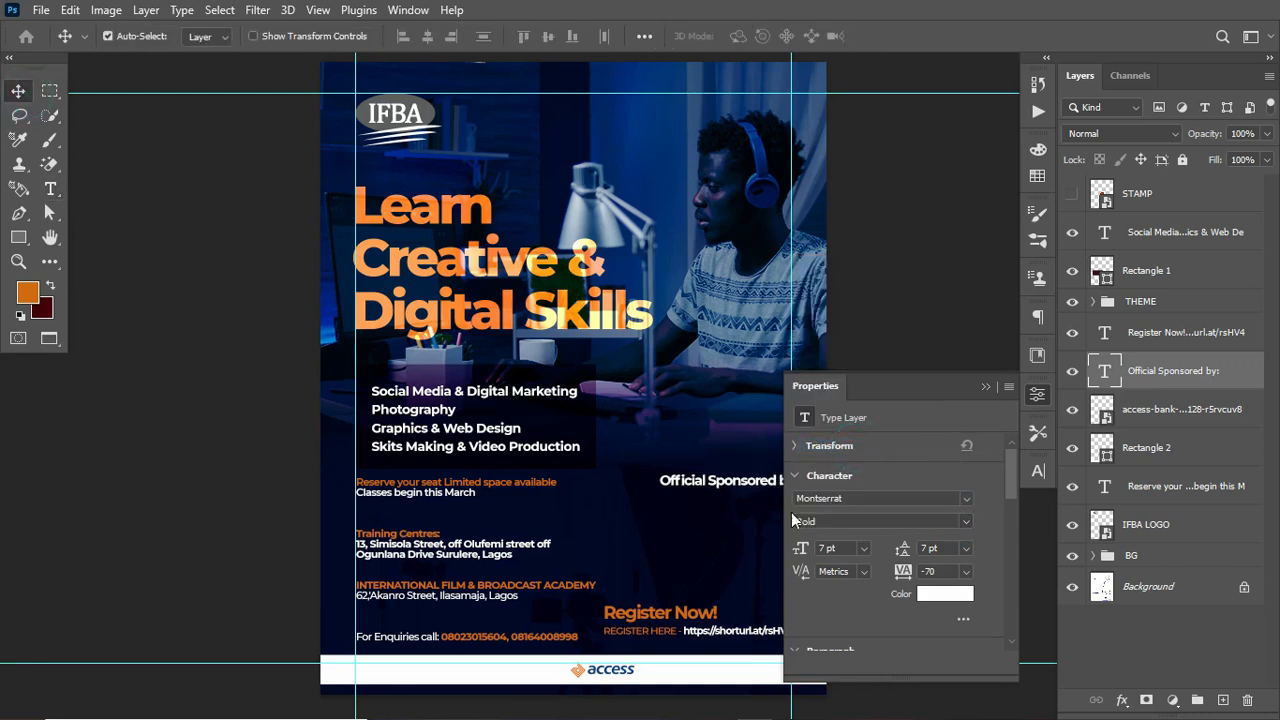
drag(747, 490, 500, 671)
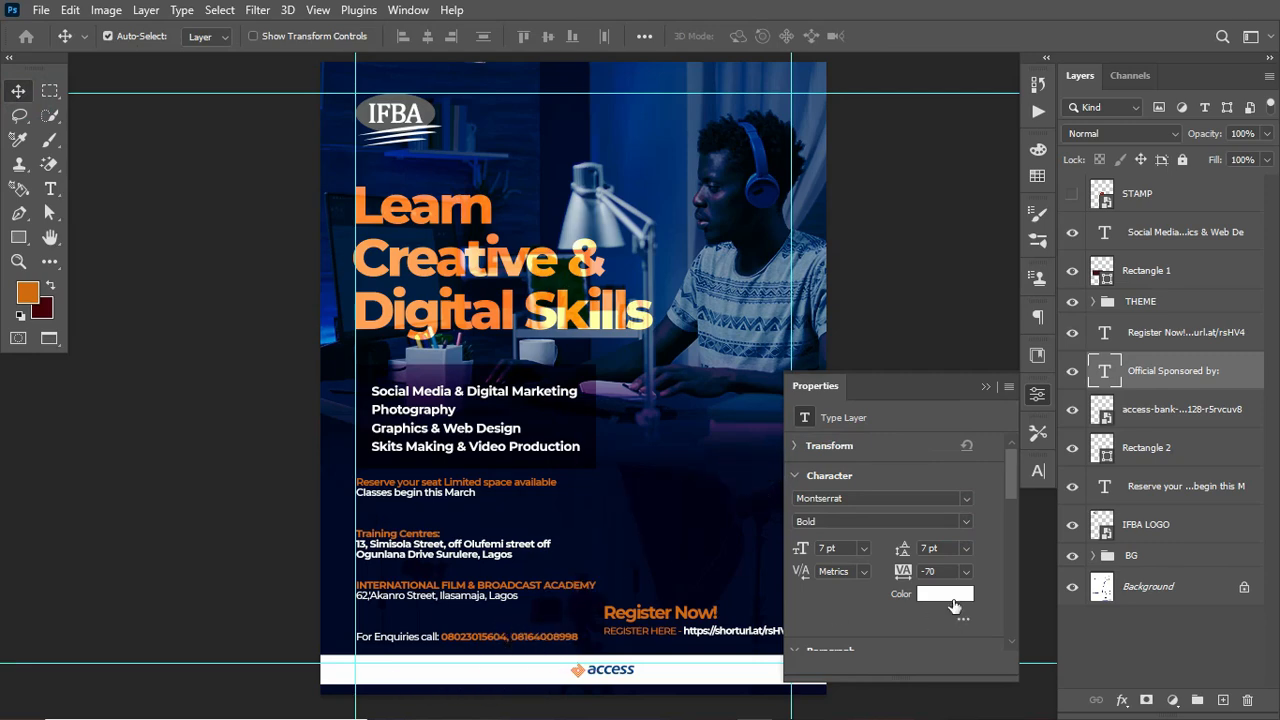
click(946, 594)
drag(668, 384, 667, 391)
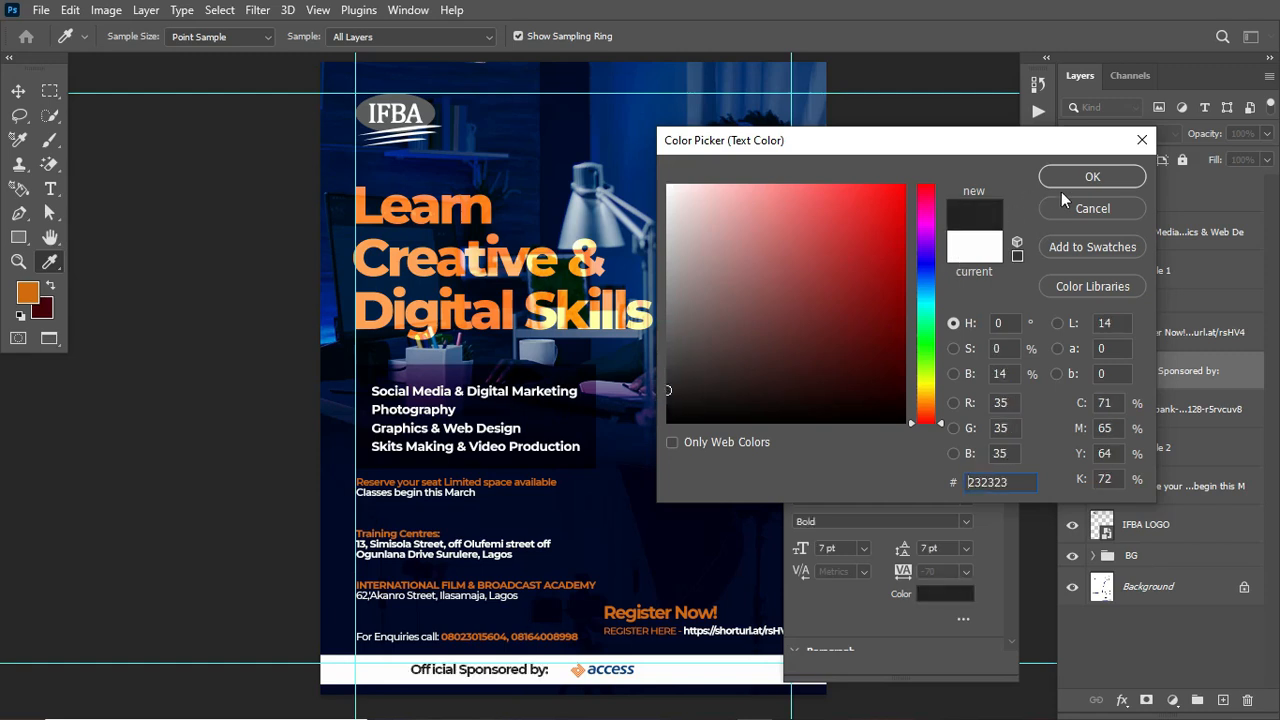
click(1090, 177)
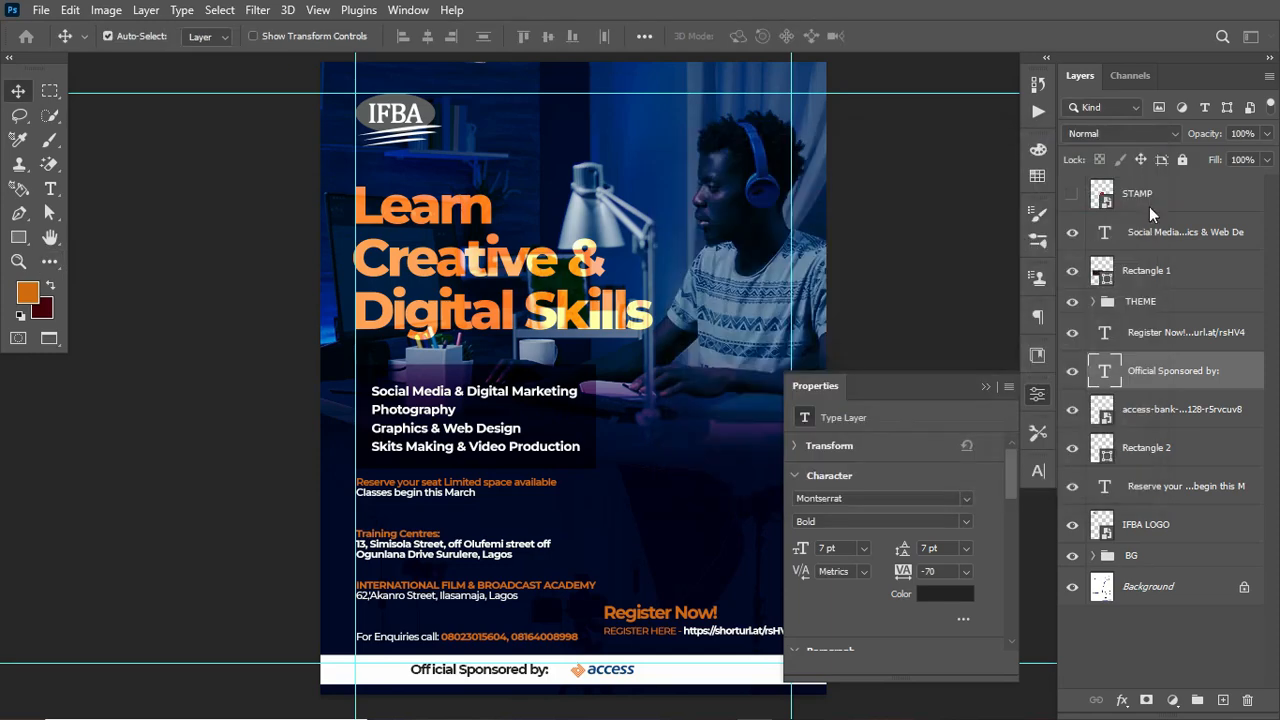
Step: Group the sponsor text and access bank logo layers and rename the group SPONSOR
shift+click(1160, 410)
key(ctrl+g)
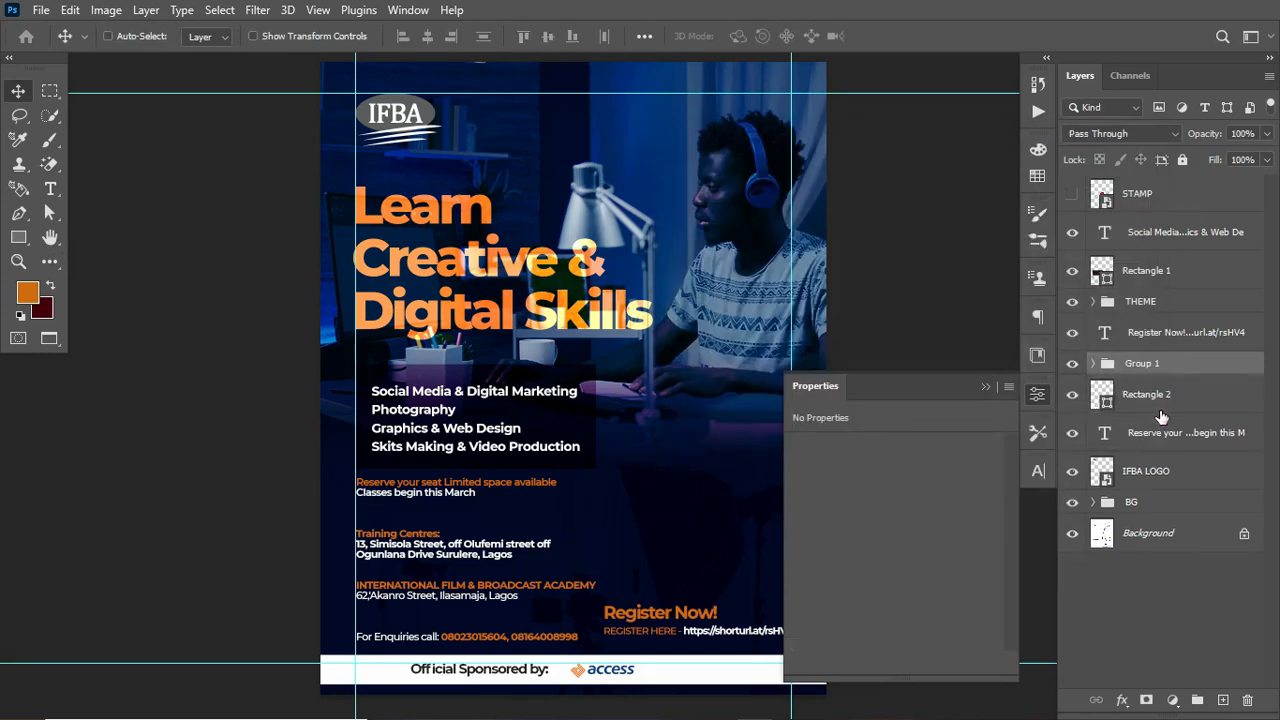
double_click(1141, 363)
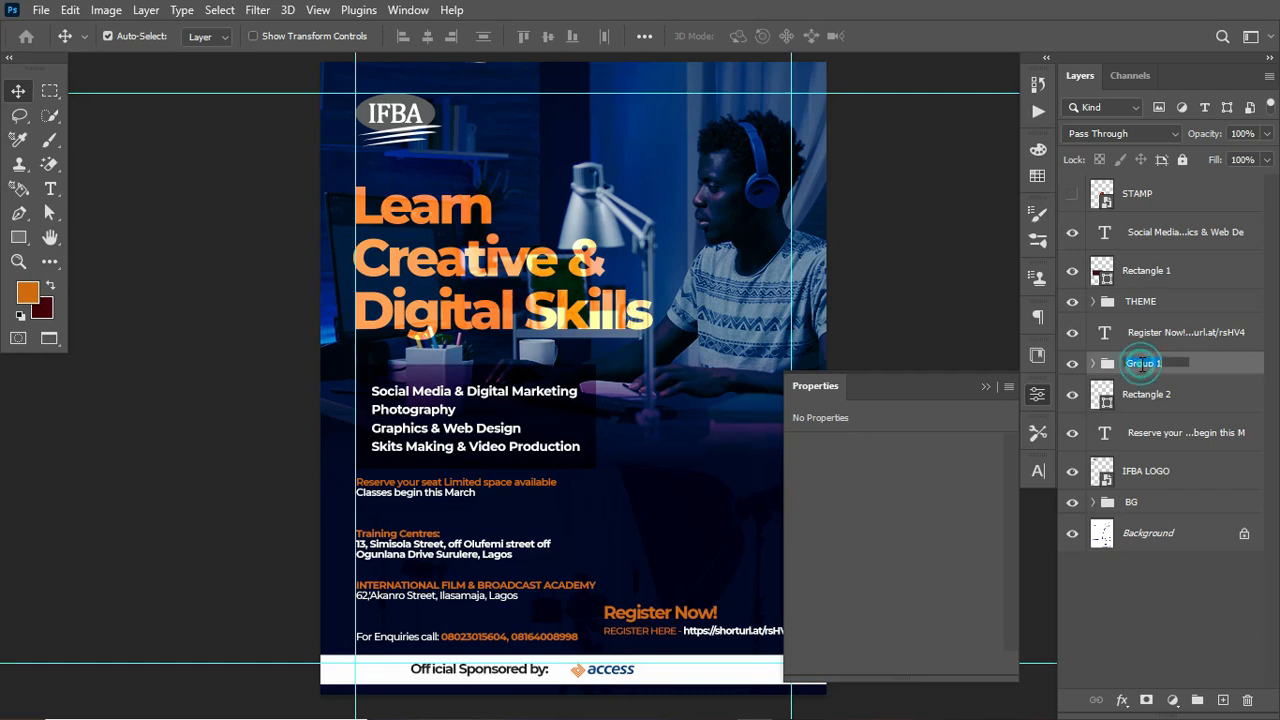
text(SPONSOR)
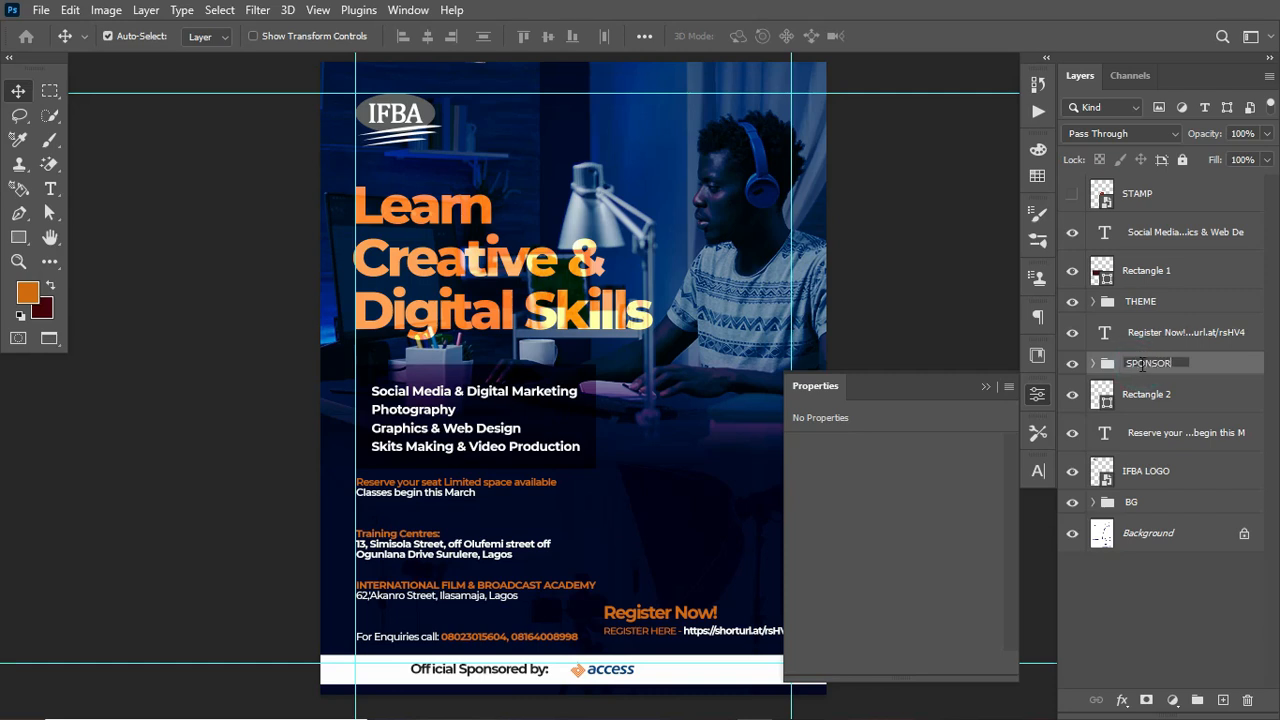
key(Return)
Step: Load the footer rectangle's outline as a selection
key(ctrl+a)
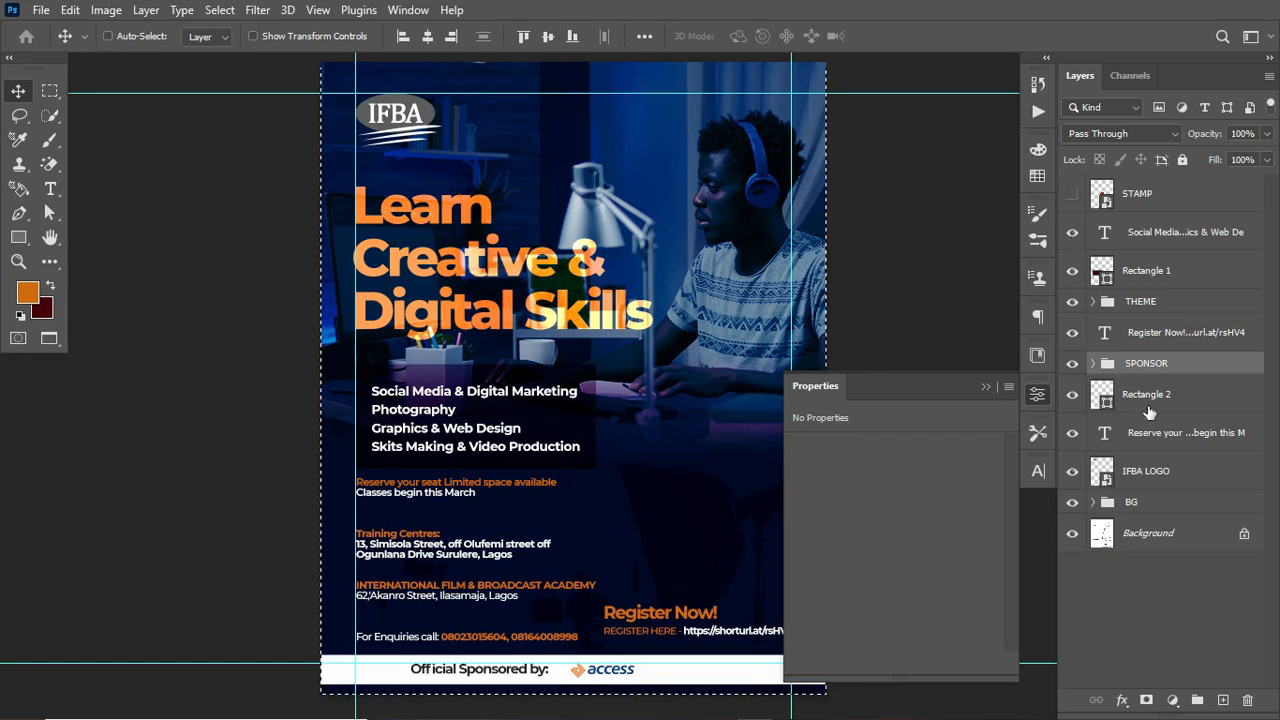
ctrl+click(1104, 400)
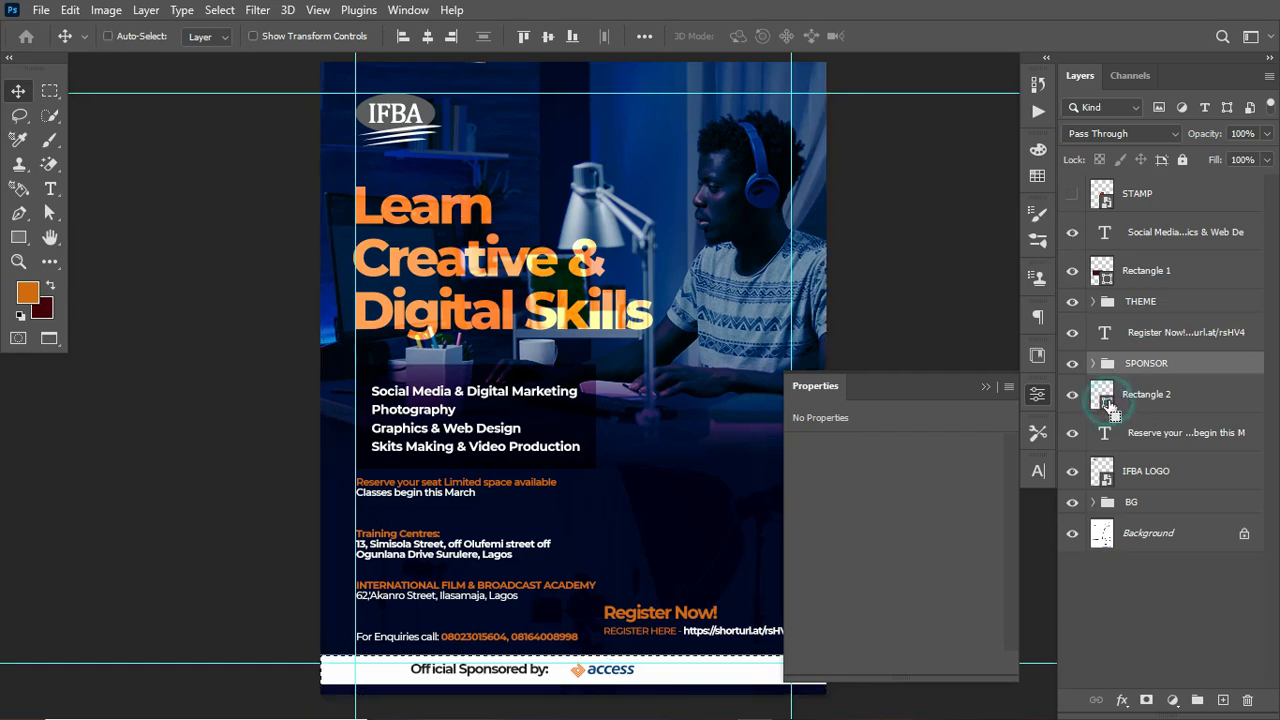
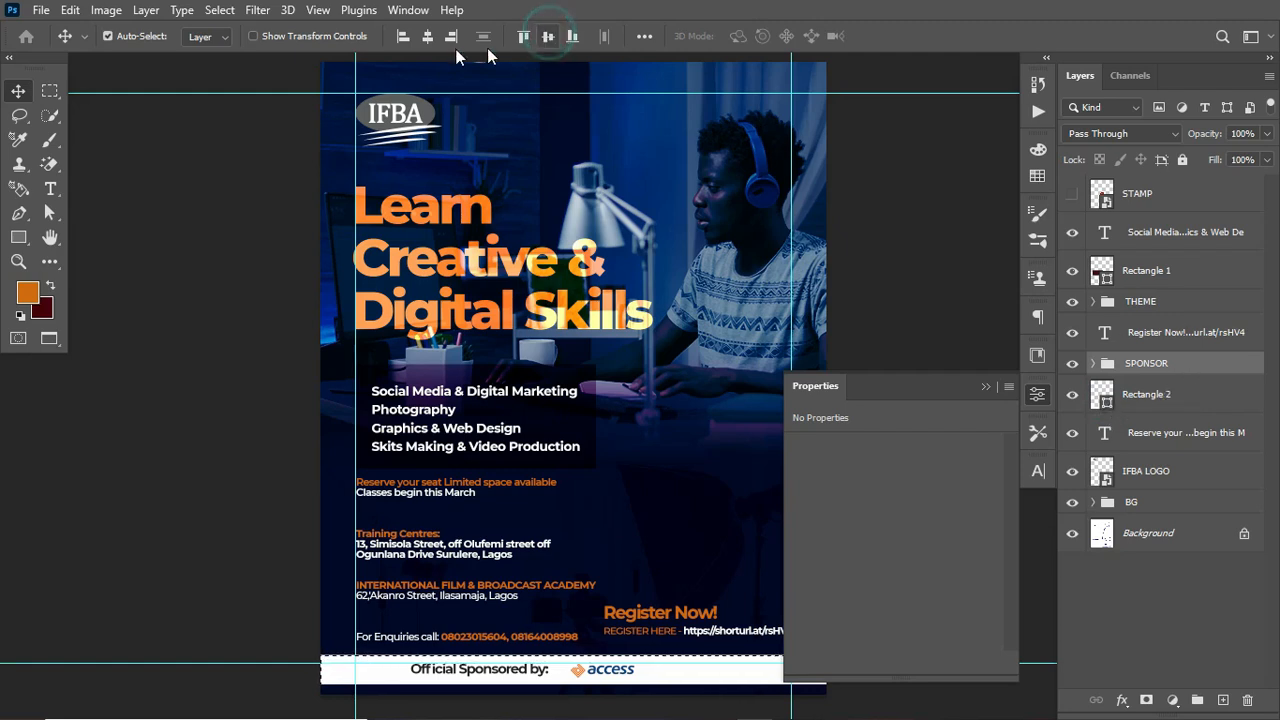
Step: Center the SPONSOR group horizontally within the footer bar selection, then deselect
click(427, 37)
key(ctrl+d)
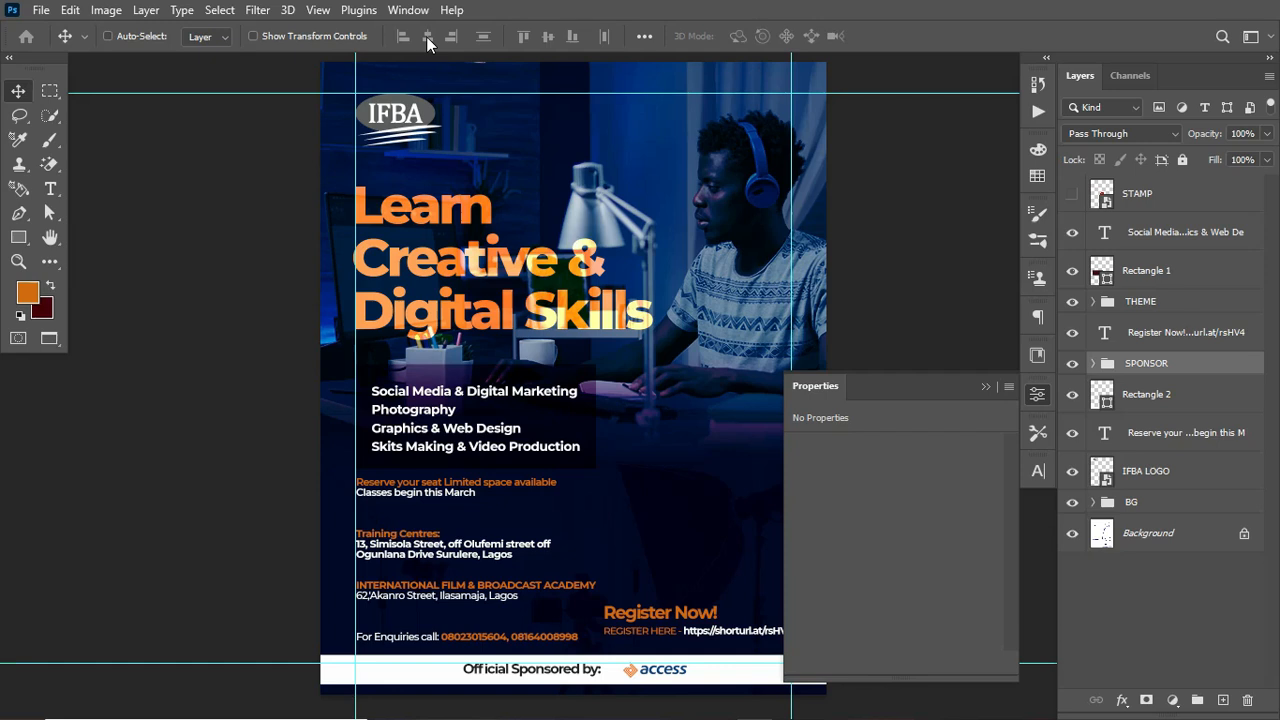
key(ctrl+t)
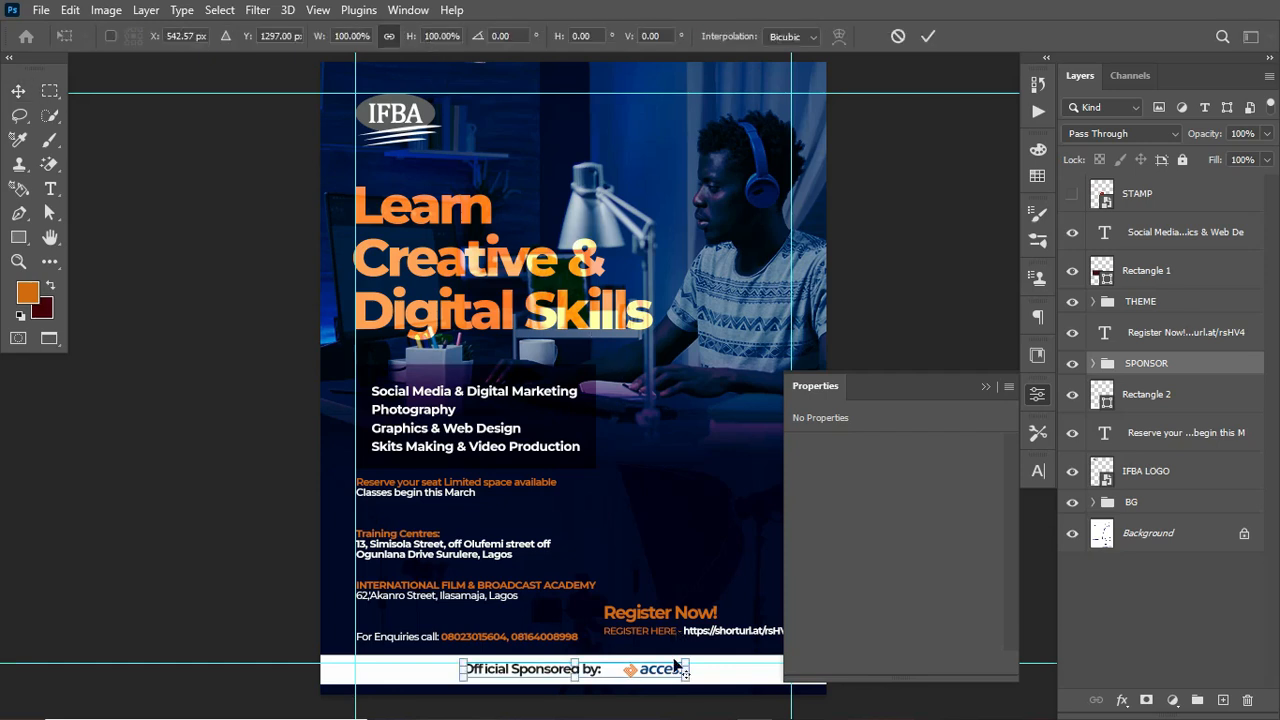
key(Return)
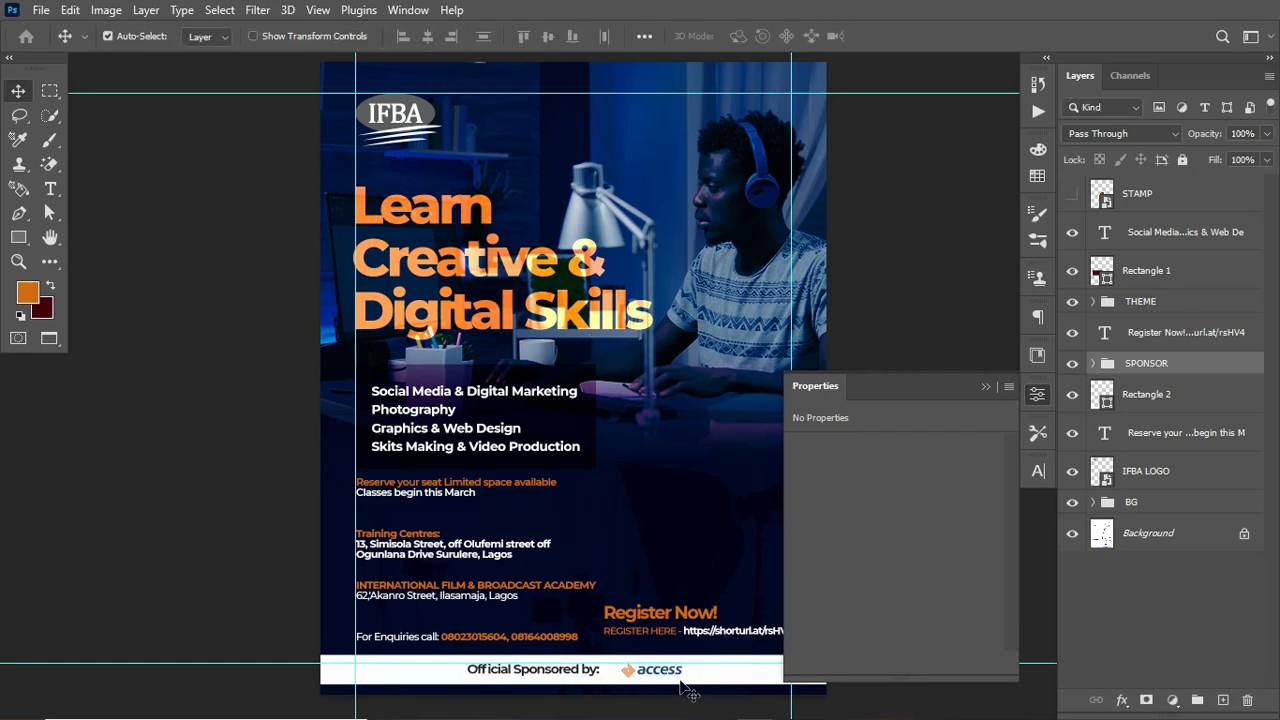
drag(652, 680, 648, 678)
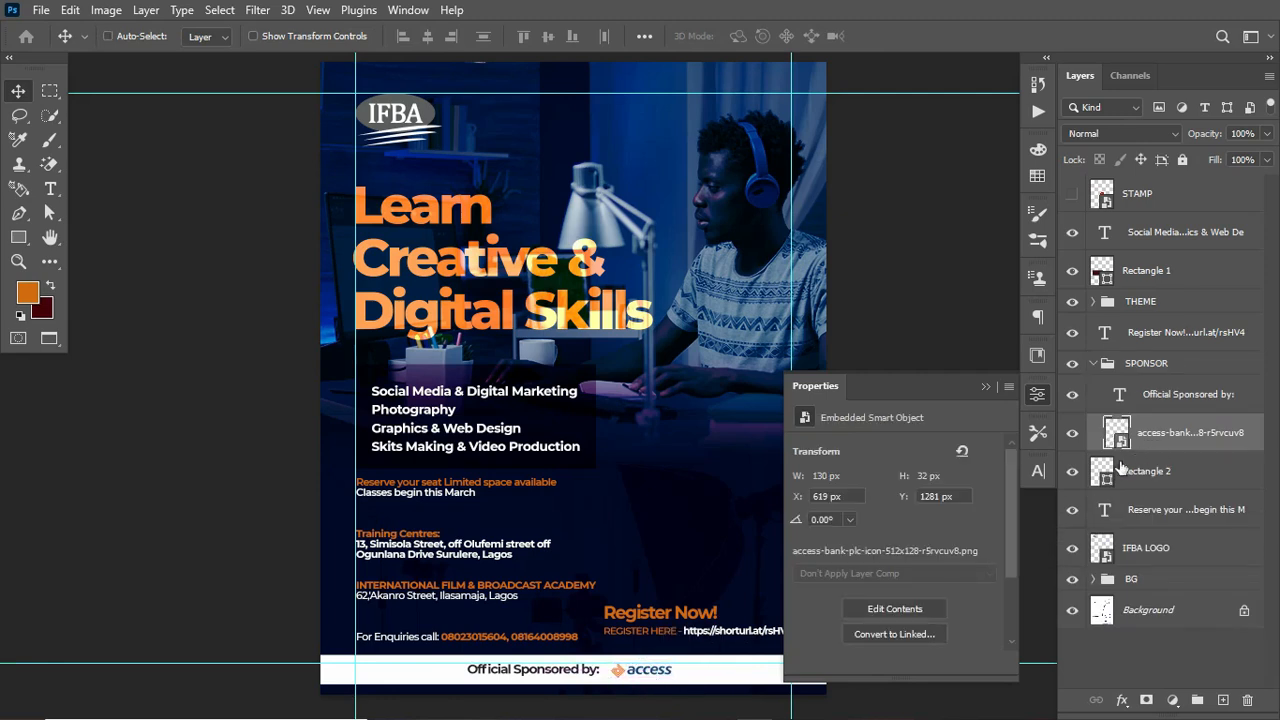
click(1148, 364)
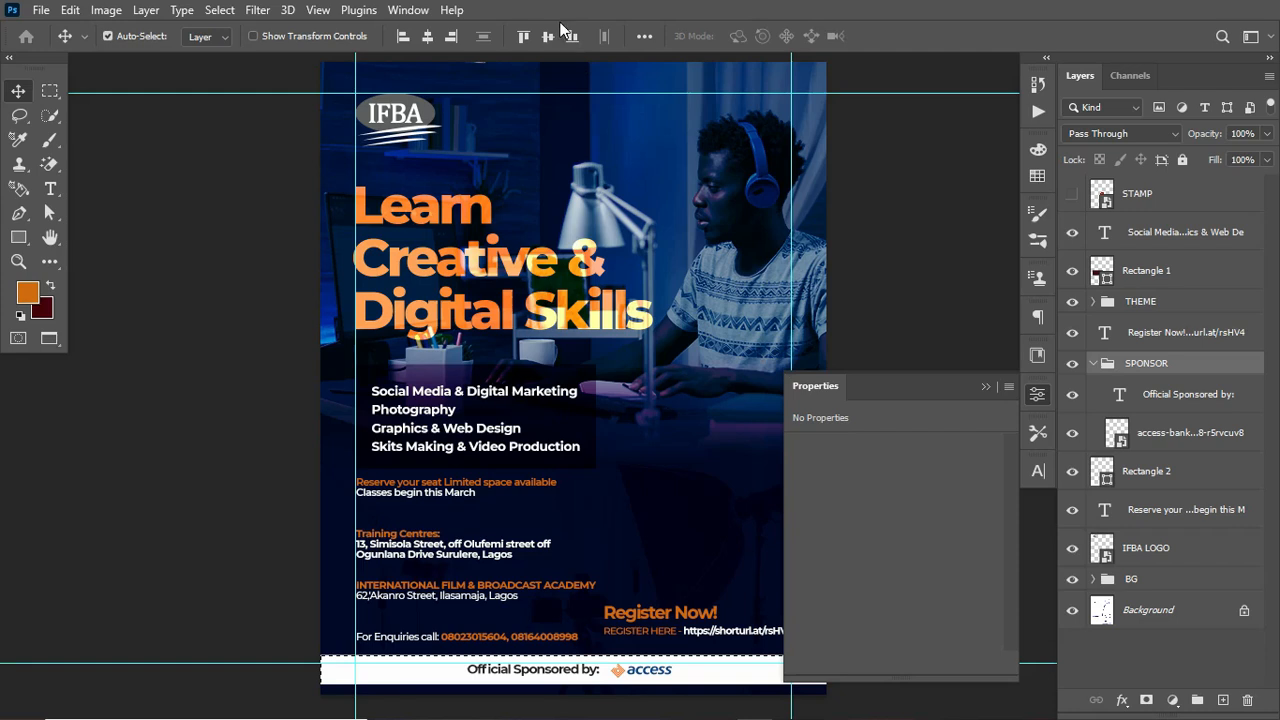
click(428, 38)
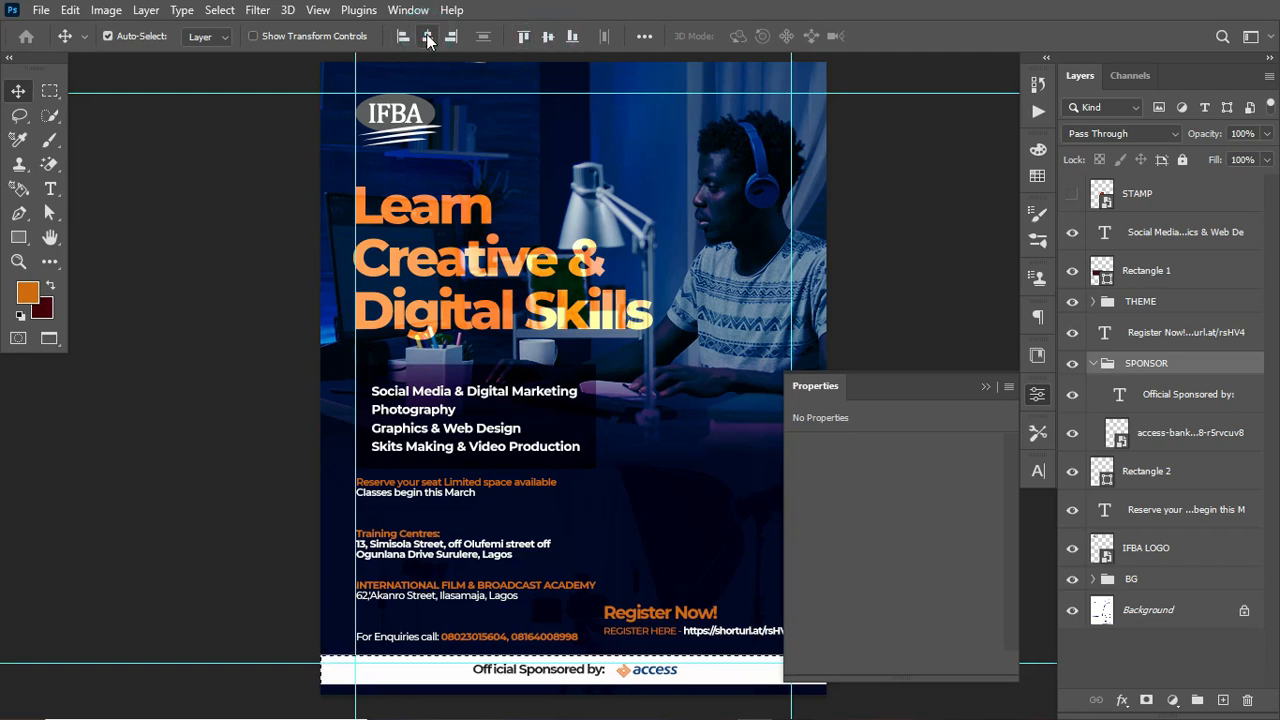
key(ctrl+d)
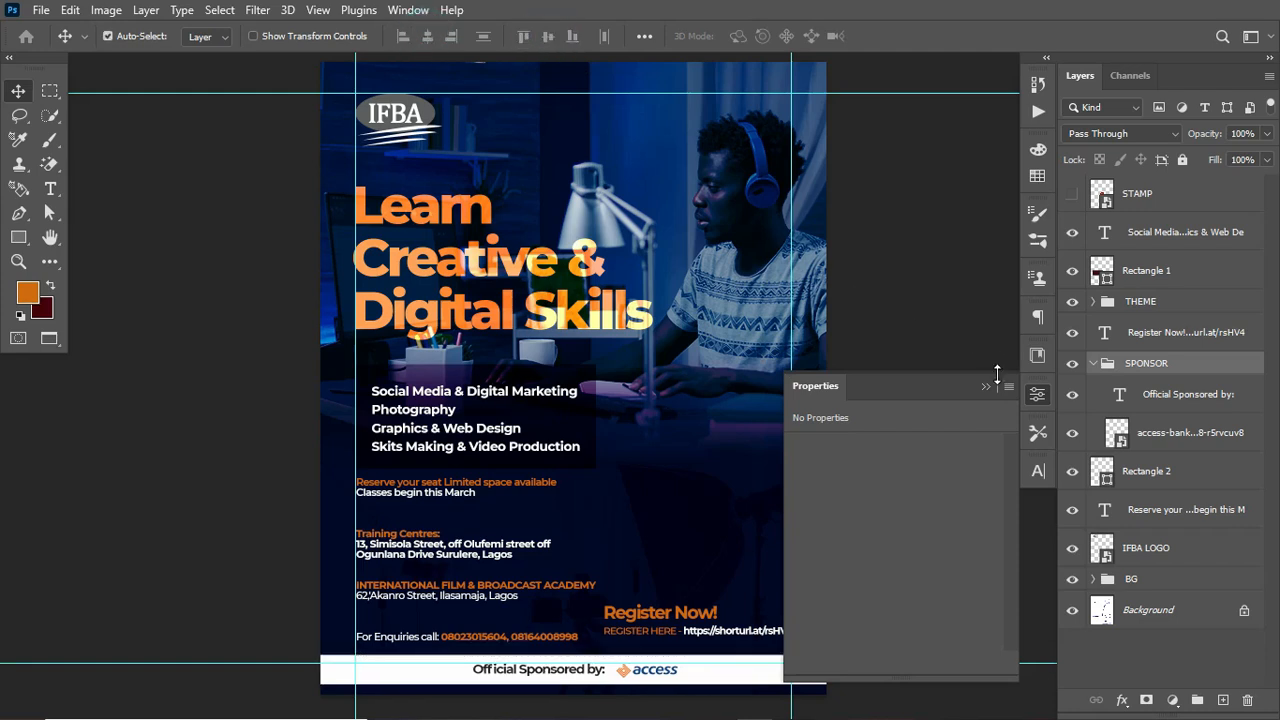
Step: Hide the guides, collapse the SPONSOR group and select the Rectangle 2 layer
click(993, 389)
key(ctrl+semicolon)
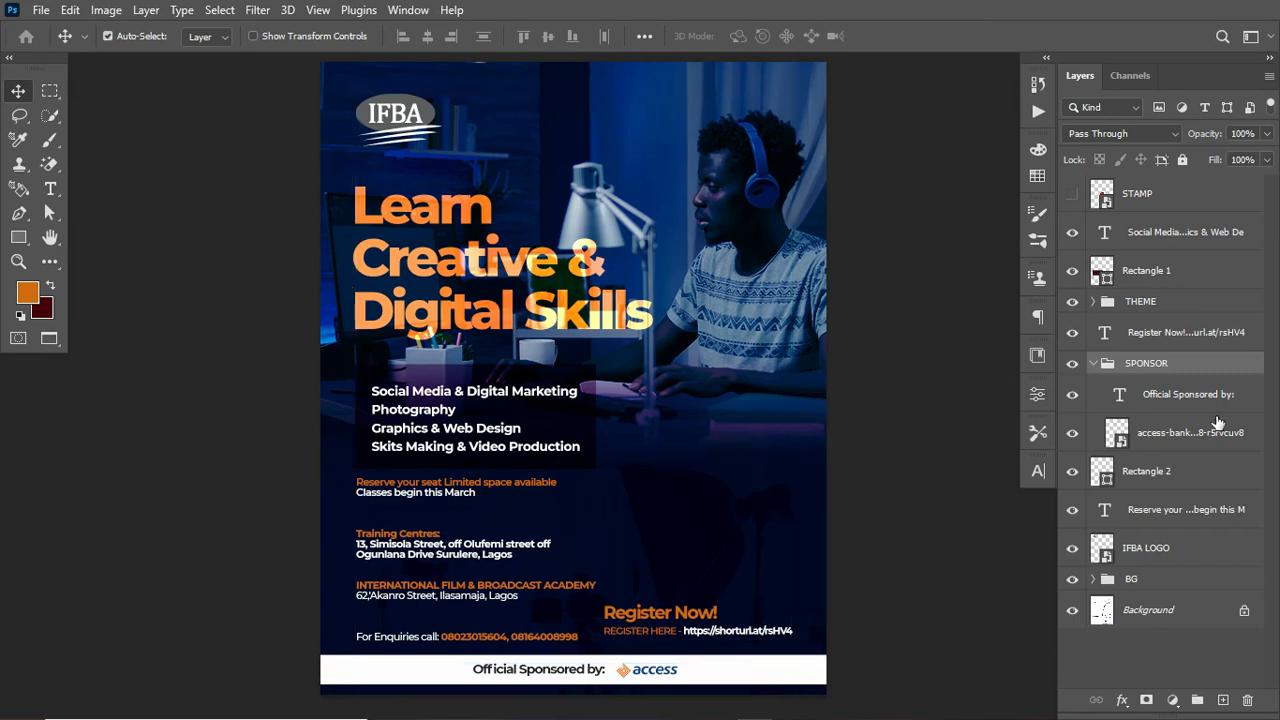
click(1093, 363)
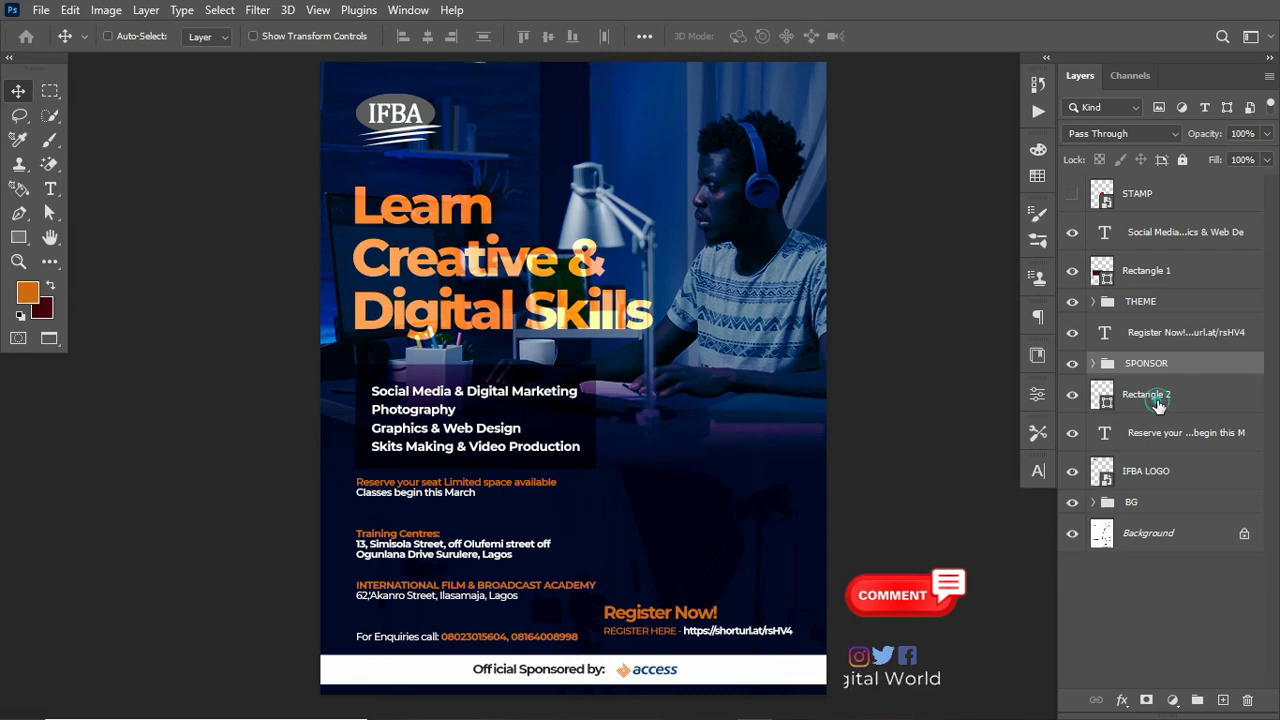
click(1157, 404)
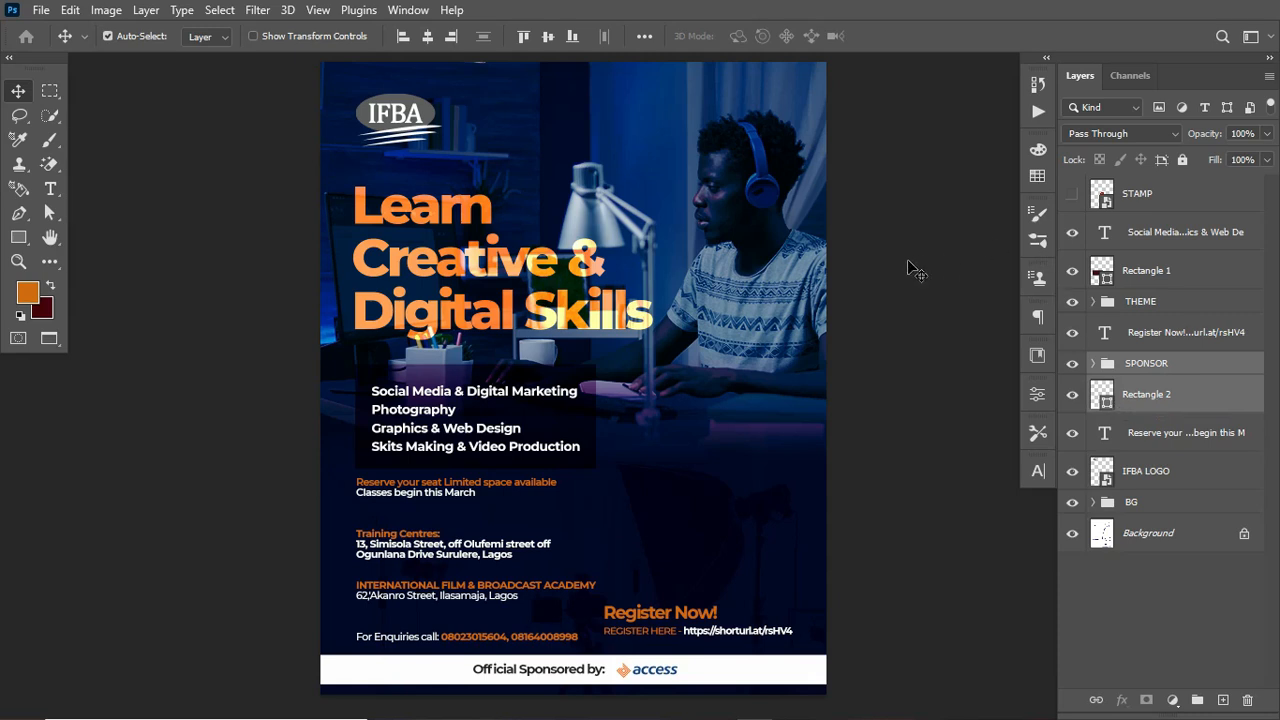
Step: Show the STAMP layer and move the red stamp down to the right of the training centre details
scroll(910, 269, up, 1)
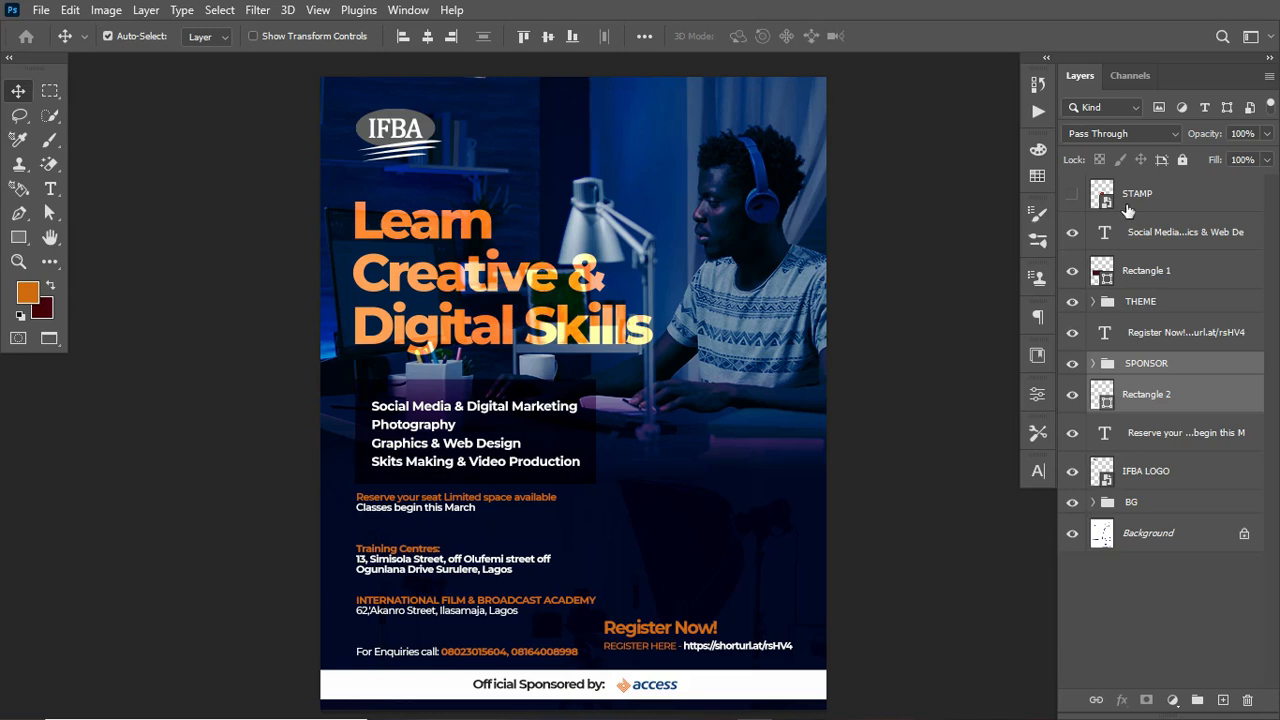
click(1072, 194)
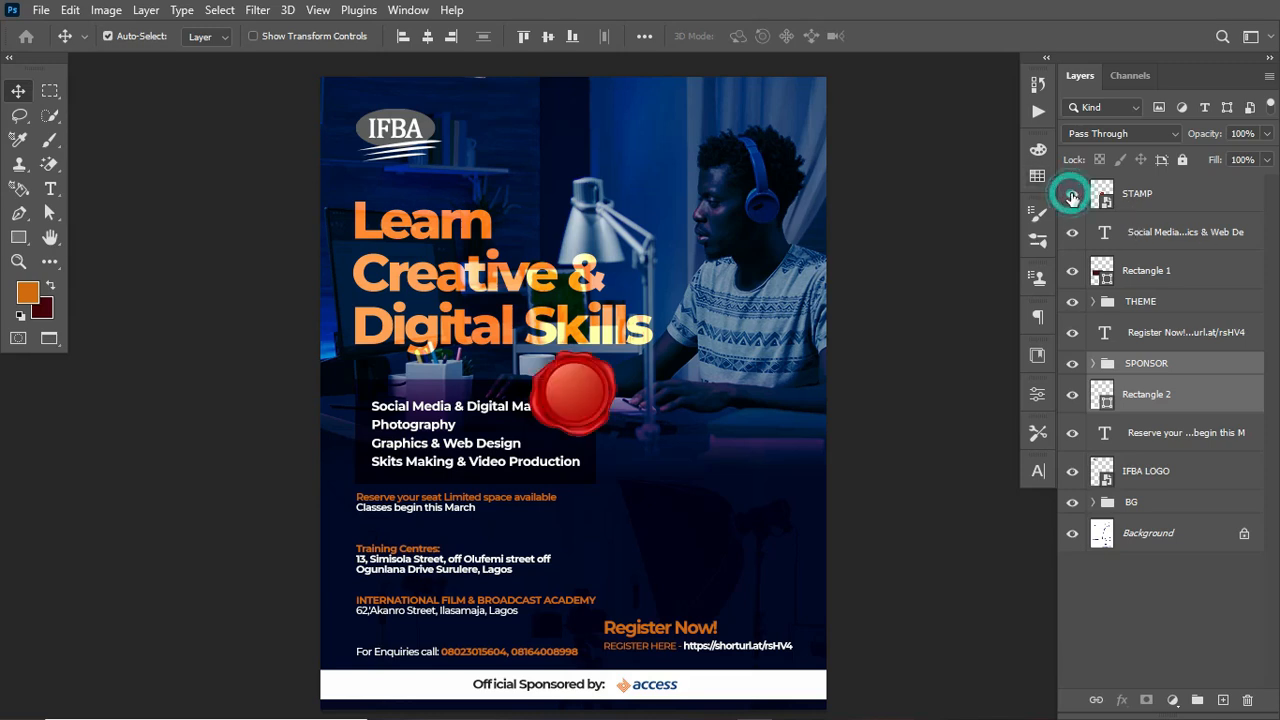
click(1200, 196)
key(ctrl+t)
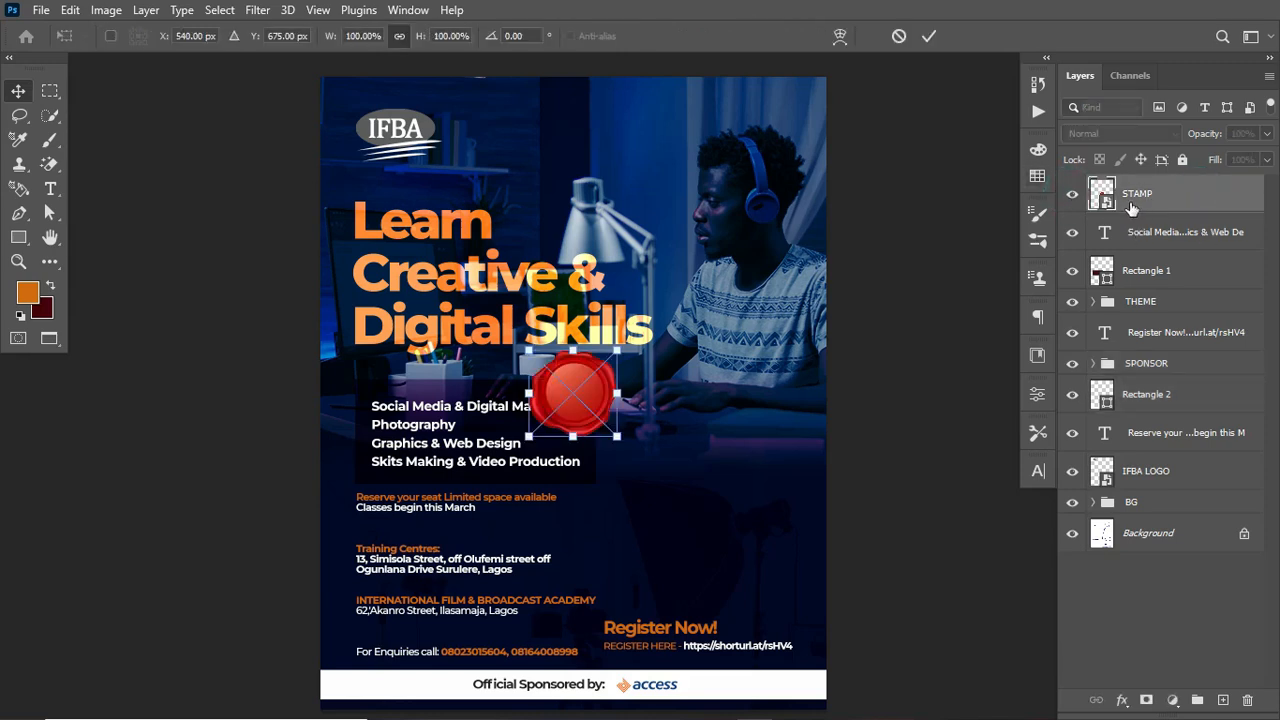
drag(607, 378, 741, 561)
key(Return)
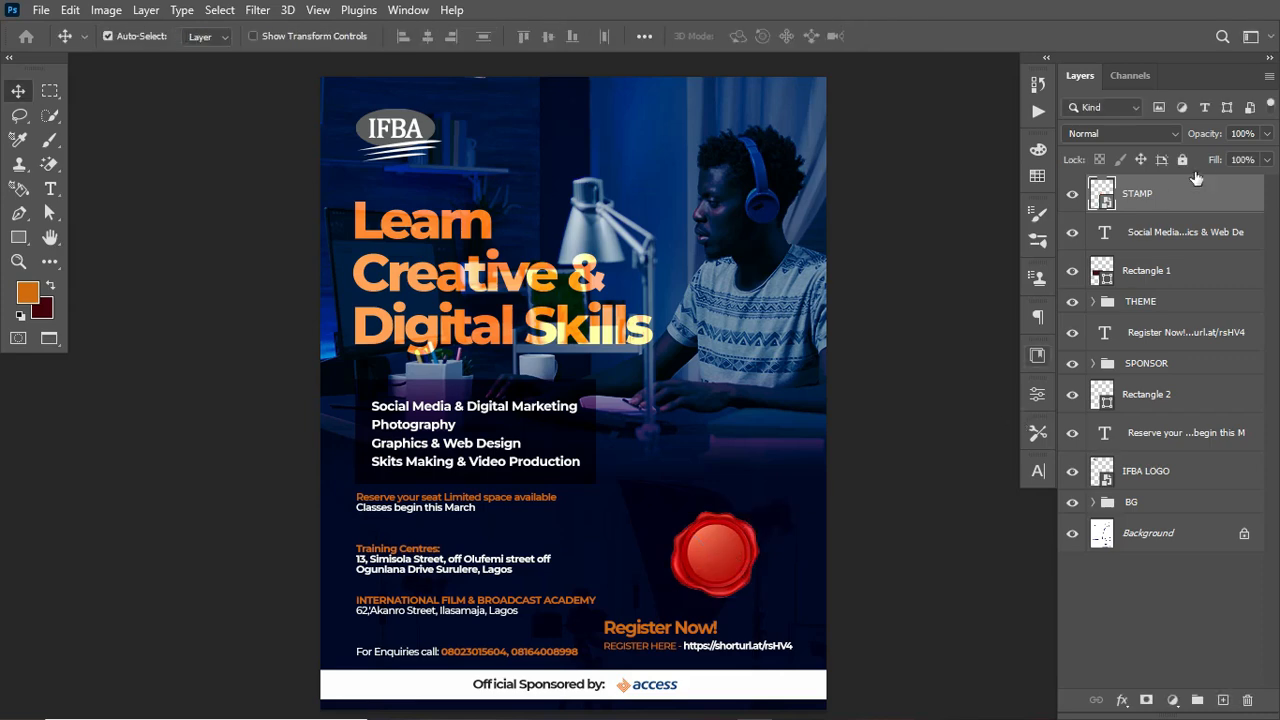
Step: Add a Hue/Saturation adjustment clipped to the stamp and shift the Reds hue to -120
click(1172, 700)
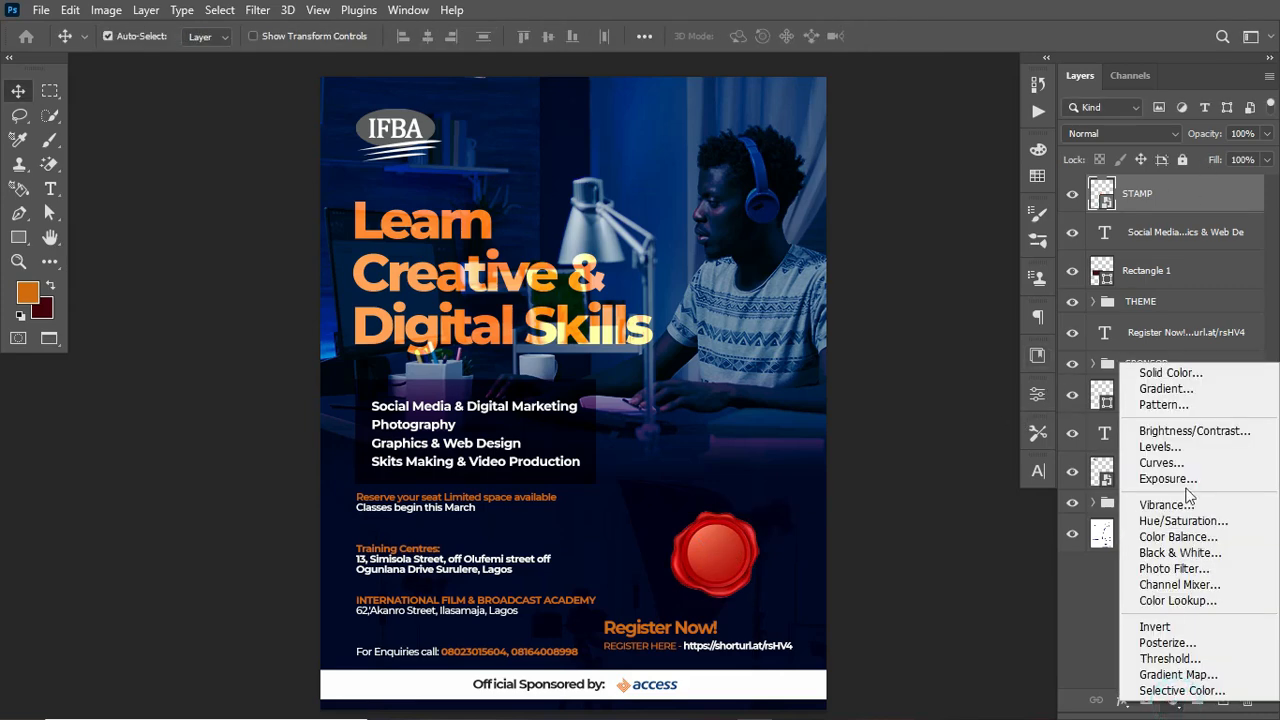
click(1176, 522)
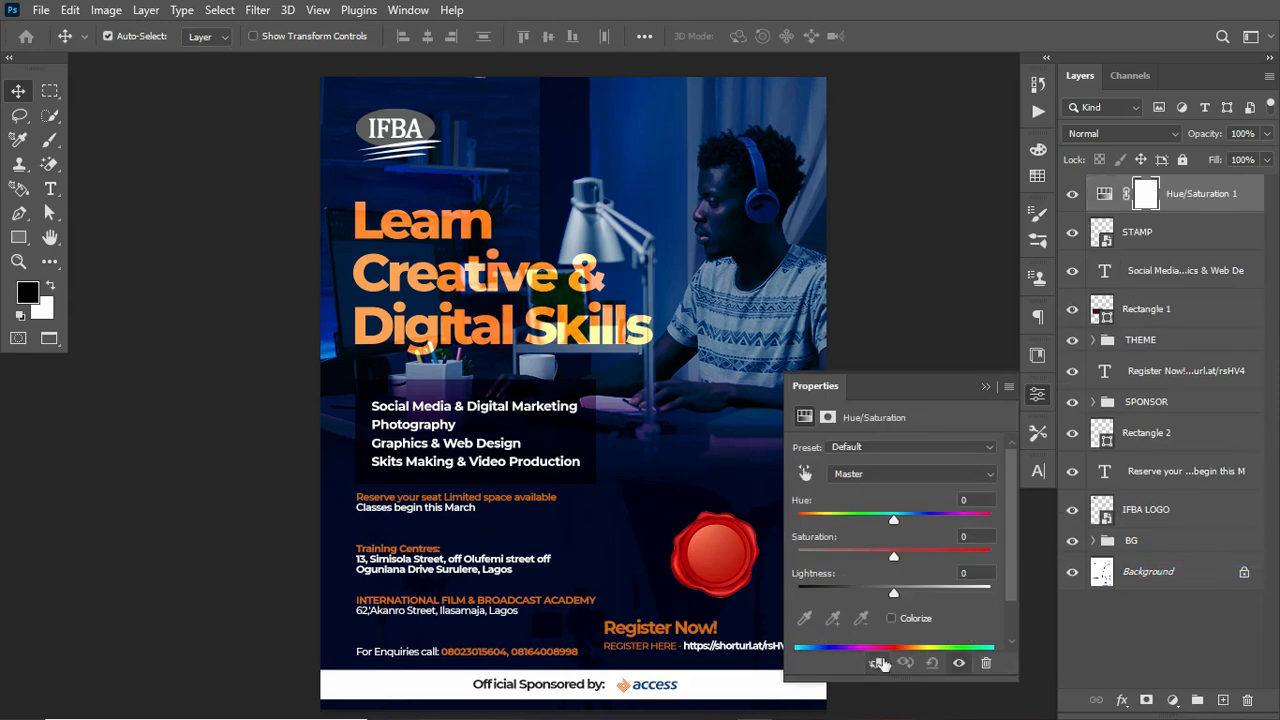
click(879, 664)
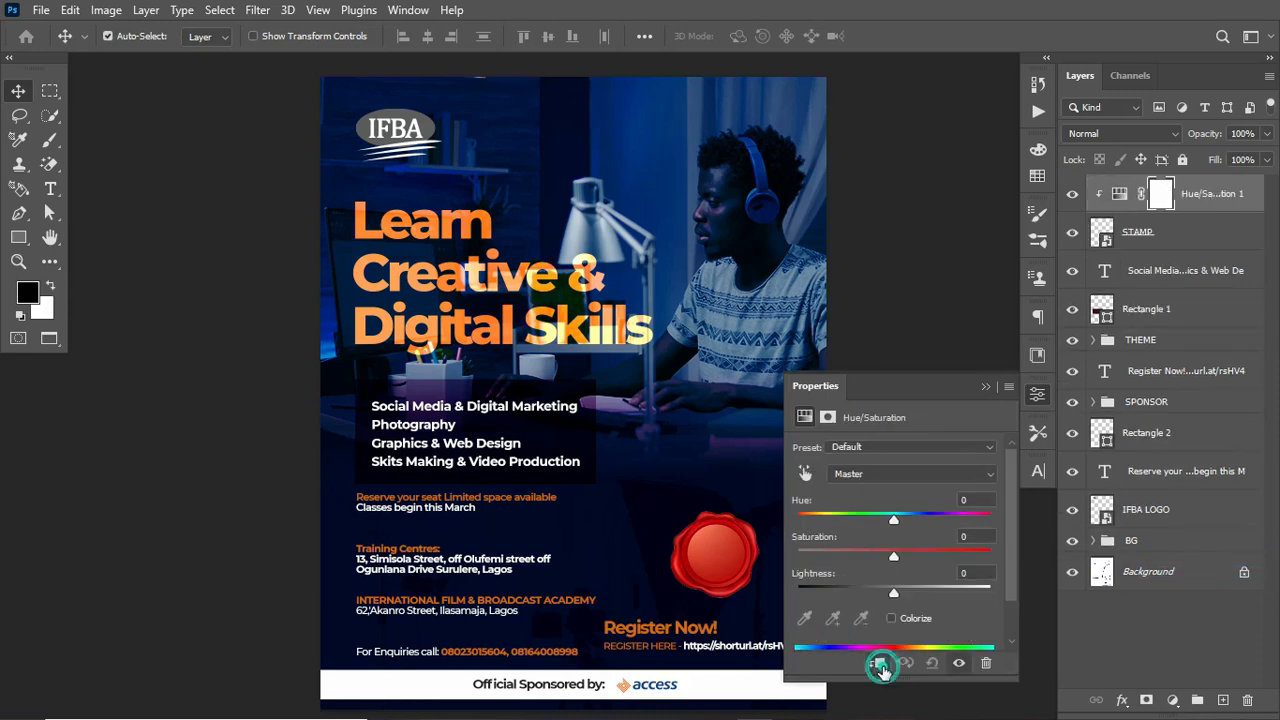
click(806, 474)
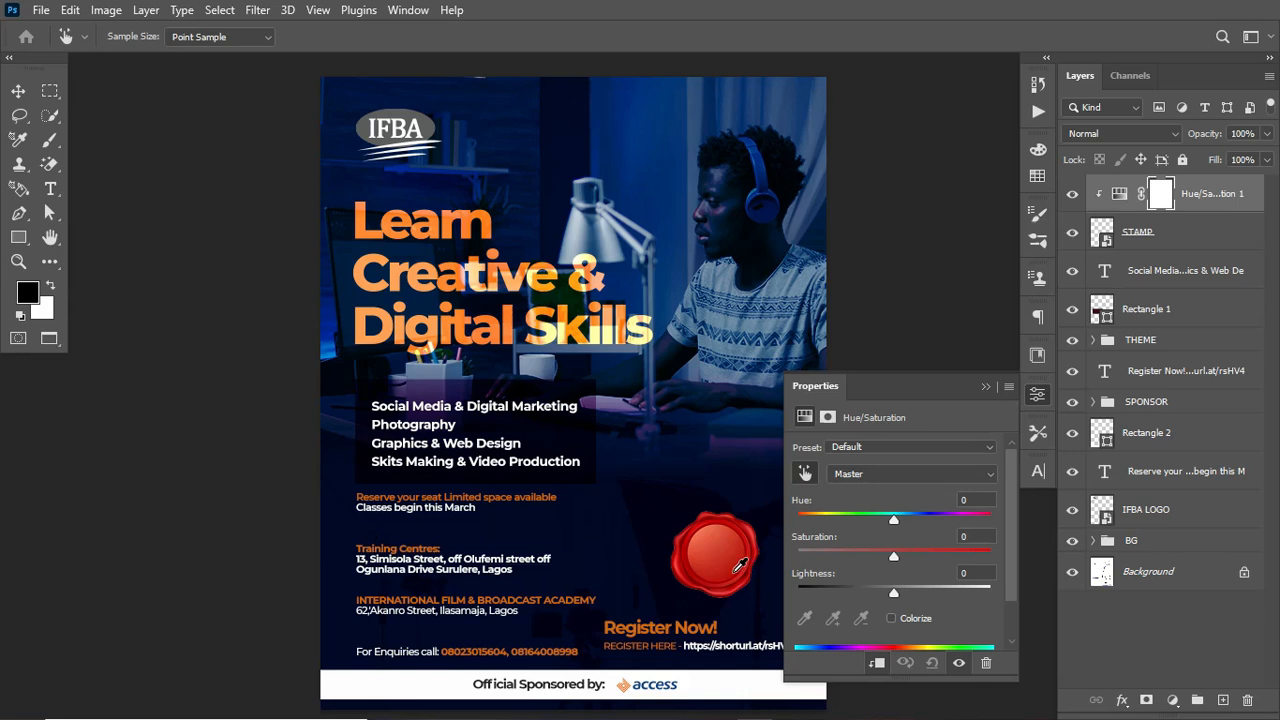
click(733, 568)
drag(895, 519, 820, 521)
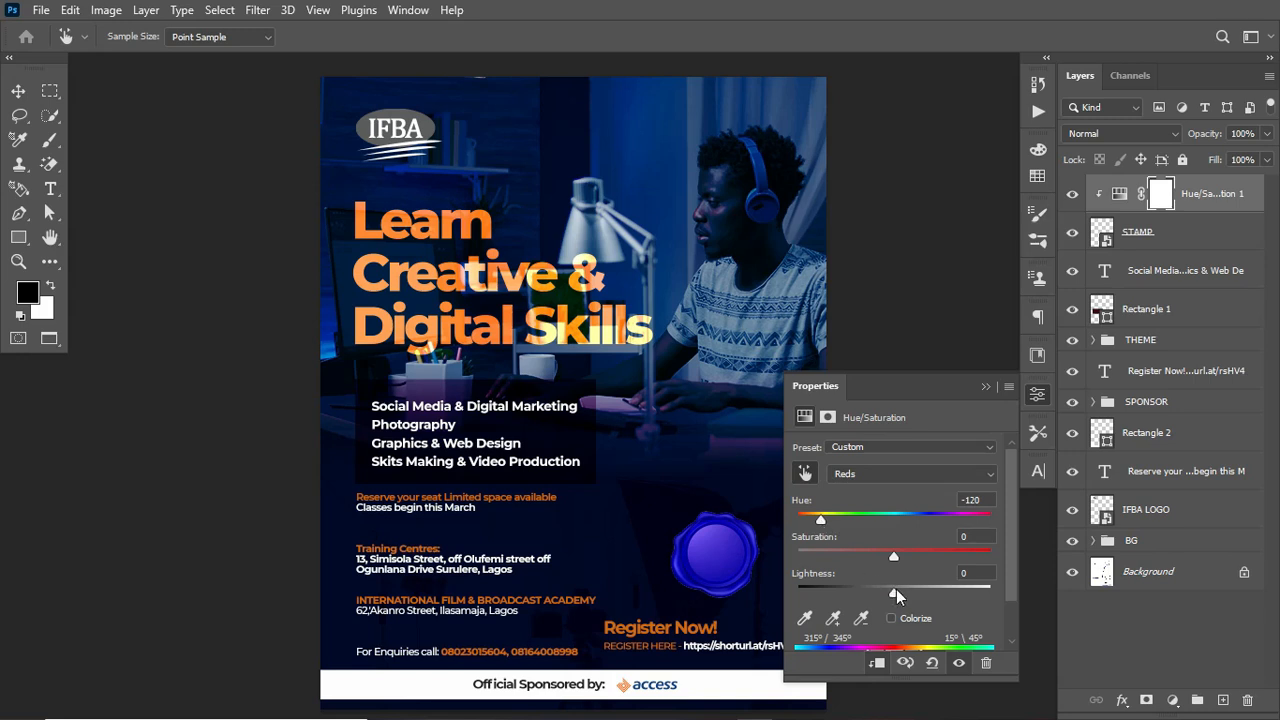
drag(896, 597, 886, 598)
click(984, 384)
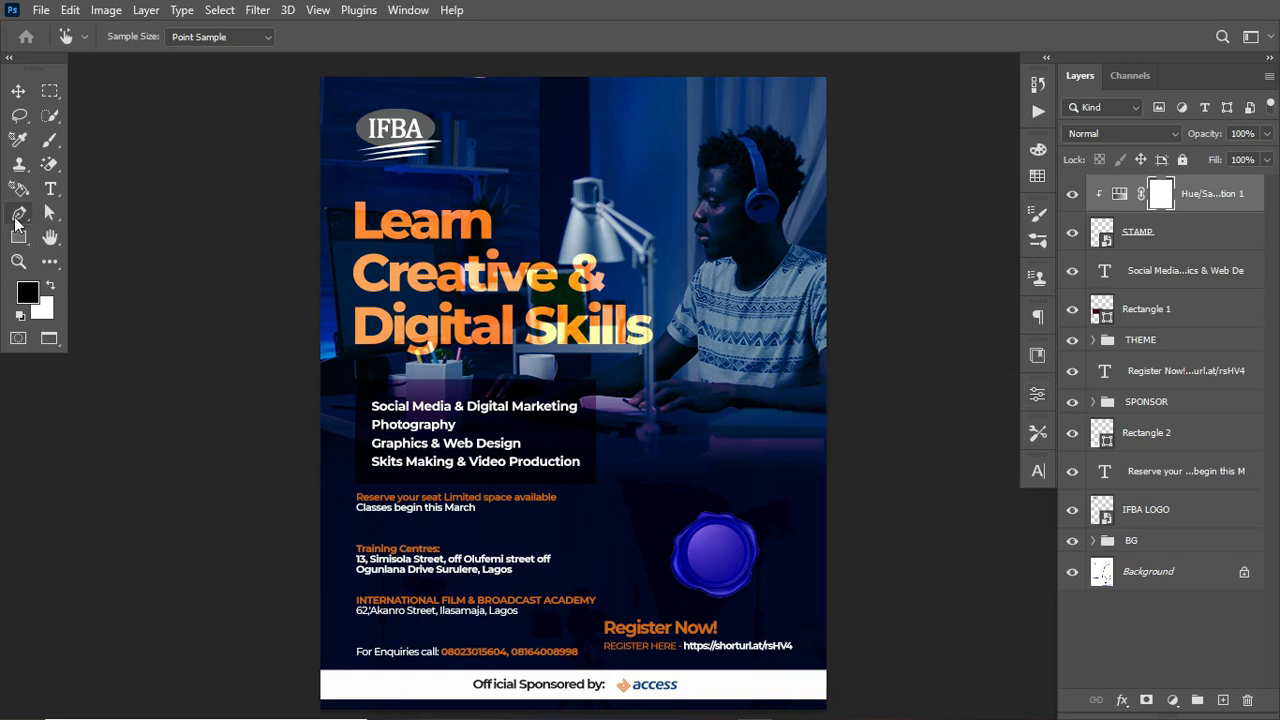
Step: Add a "Free" text layer near the stamp and set its colour to #fefefe
click(50, 189)
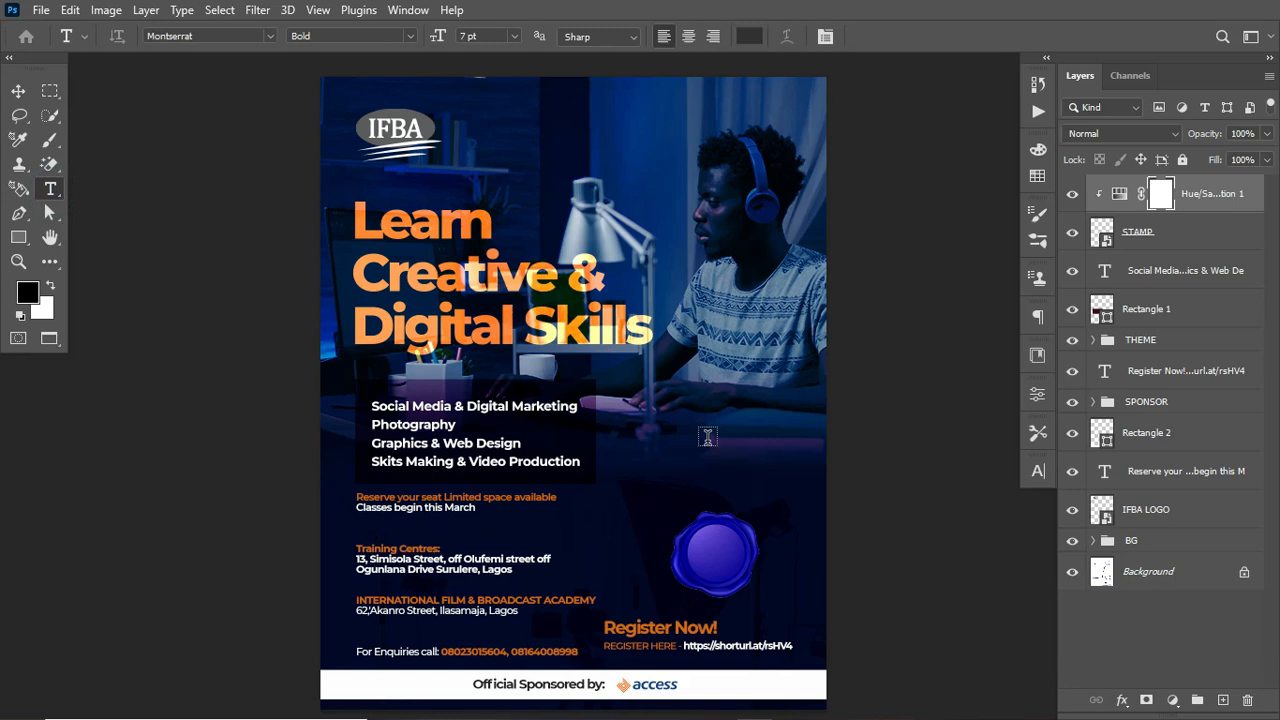
click(708, 438)
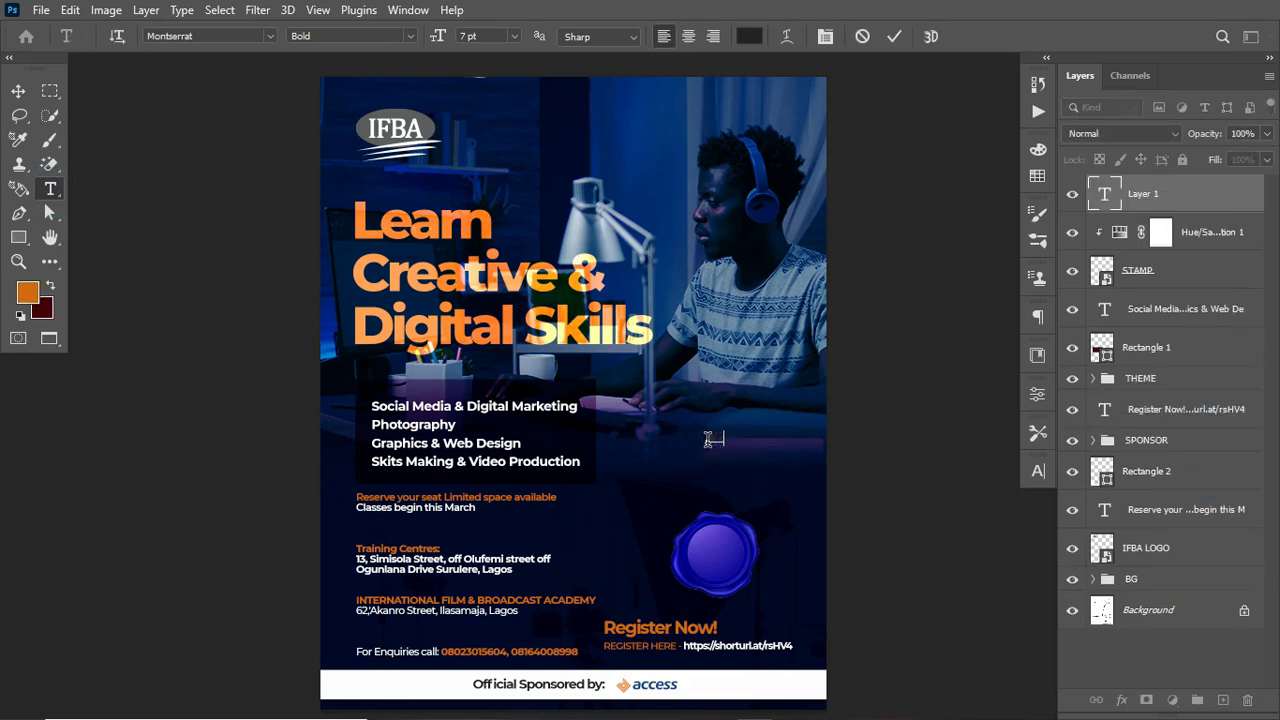
key(ctrl)
key(ctrl+Return)
click(746, 33)
click(747, 45)
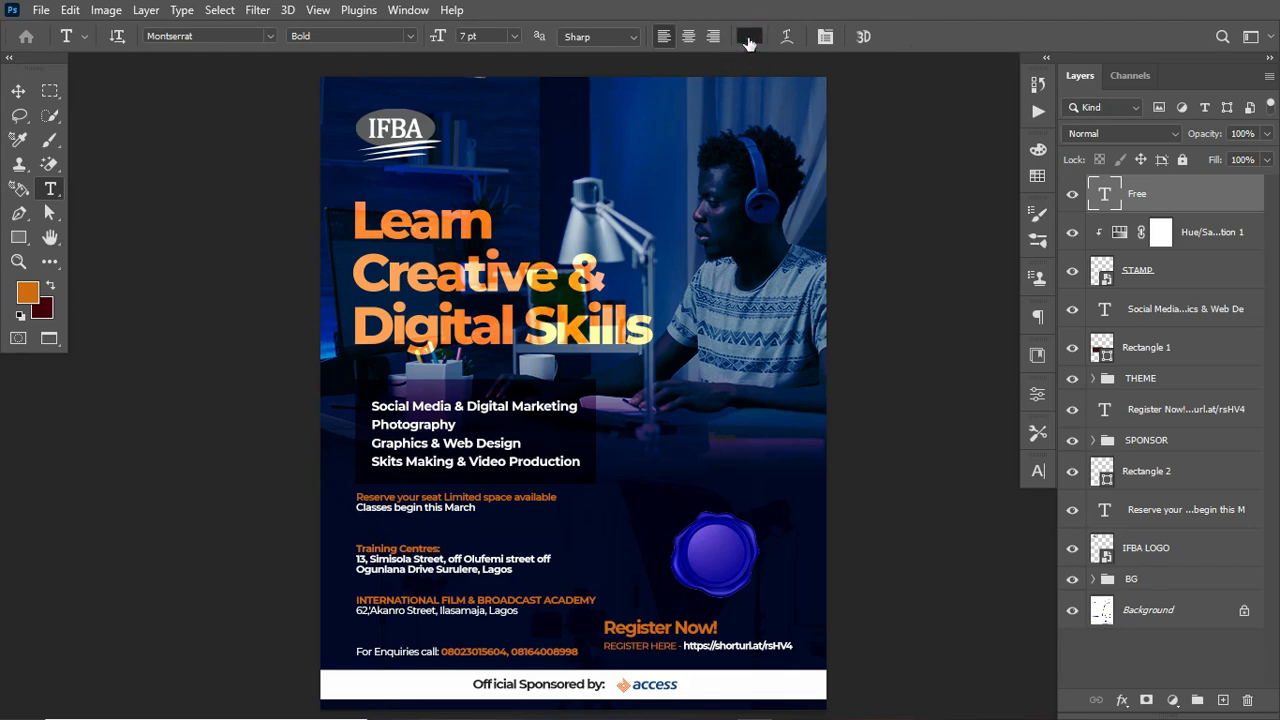
click(748, 39)
drag(712, 202, 669, 186)
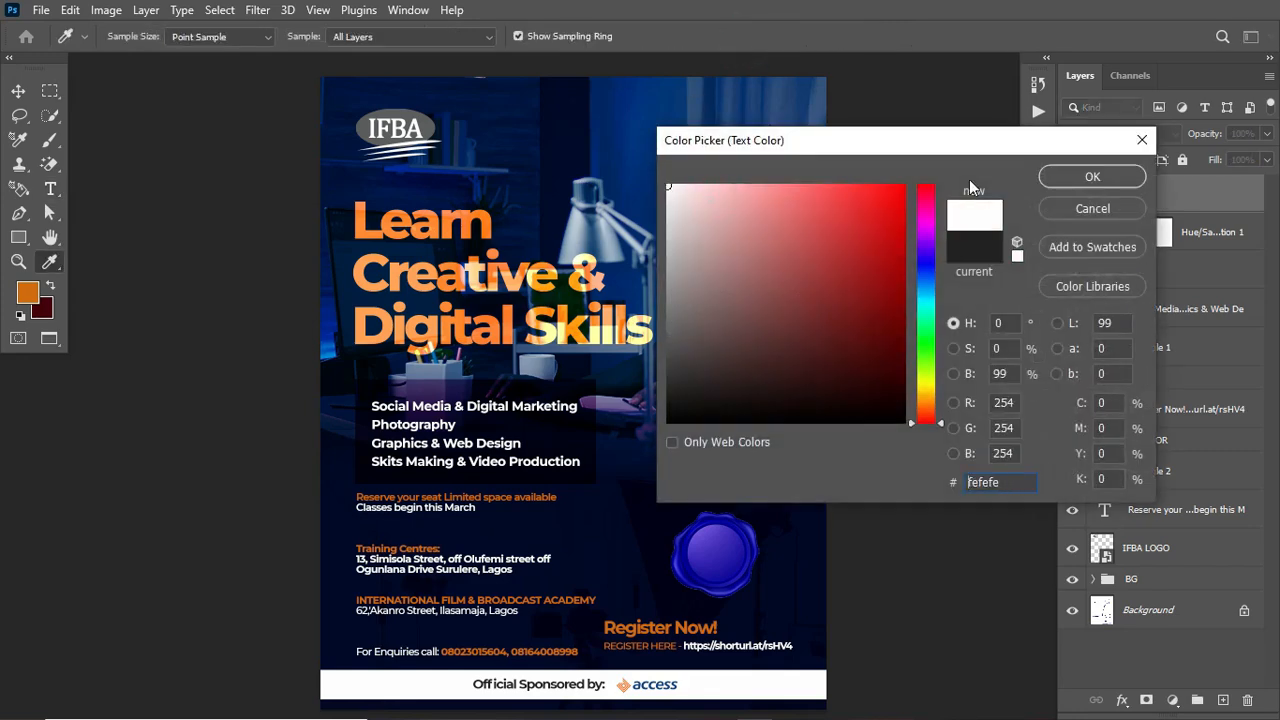
click(1089, 177)
Step: Scale the Free text up to about 10.32 pt and set its font style to ExtraBold
key(ctrl+t)
drag(737, 452, 754, 452)
key(Return)
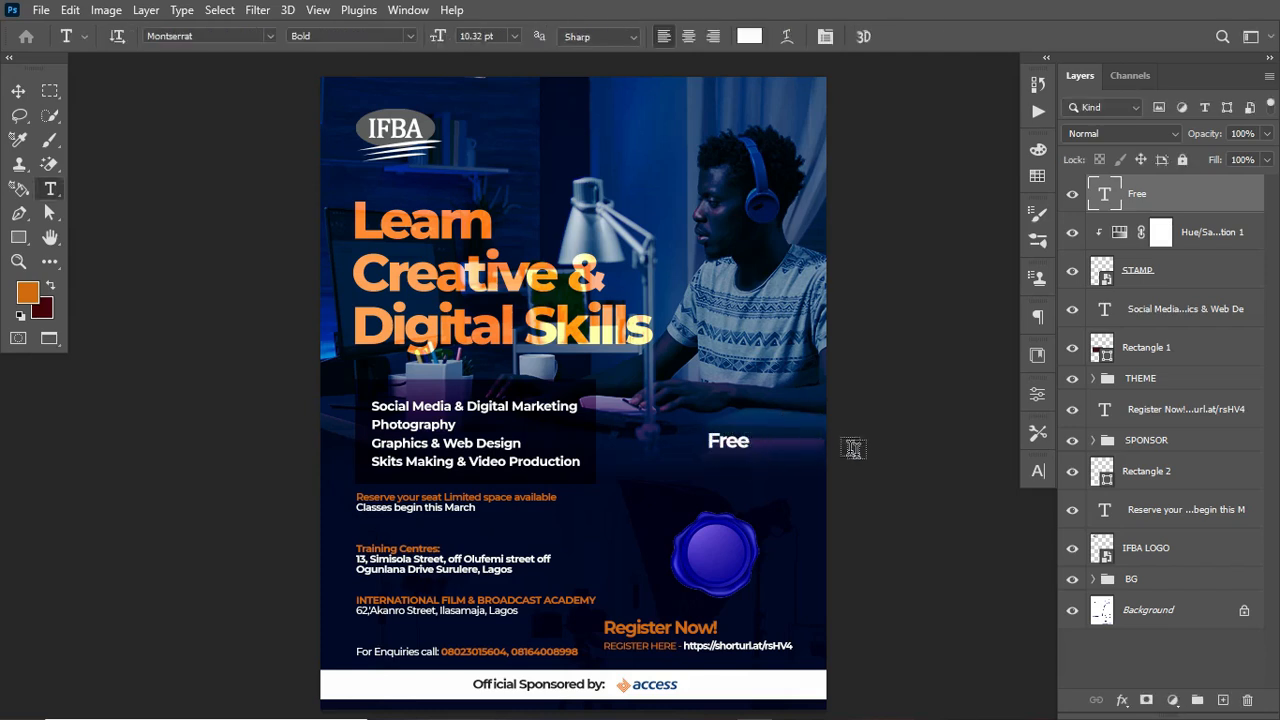
click(1035, 471)
click(990, 520)
click(1008, 505)
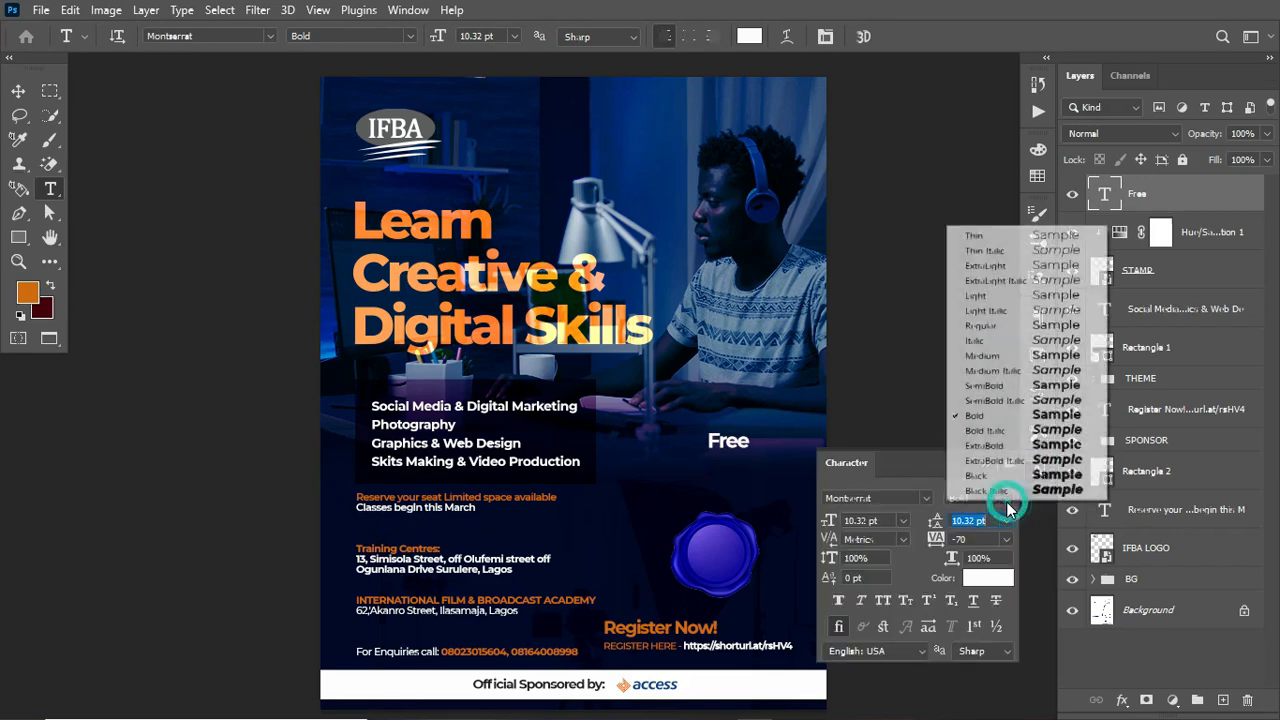
click(995, 445)
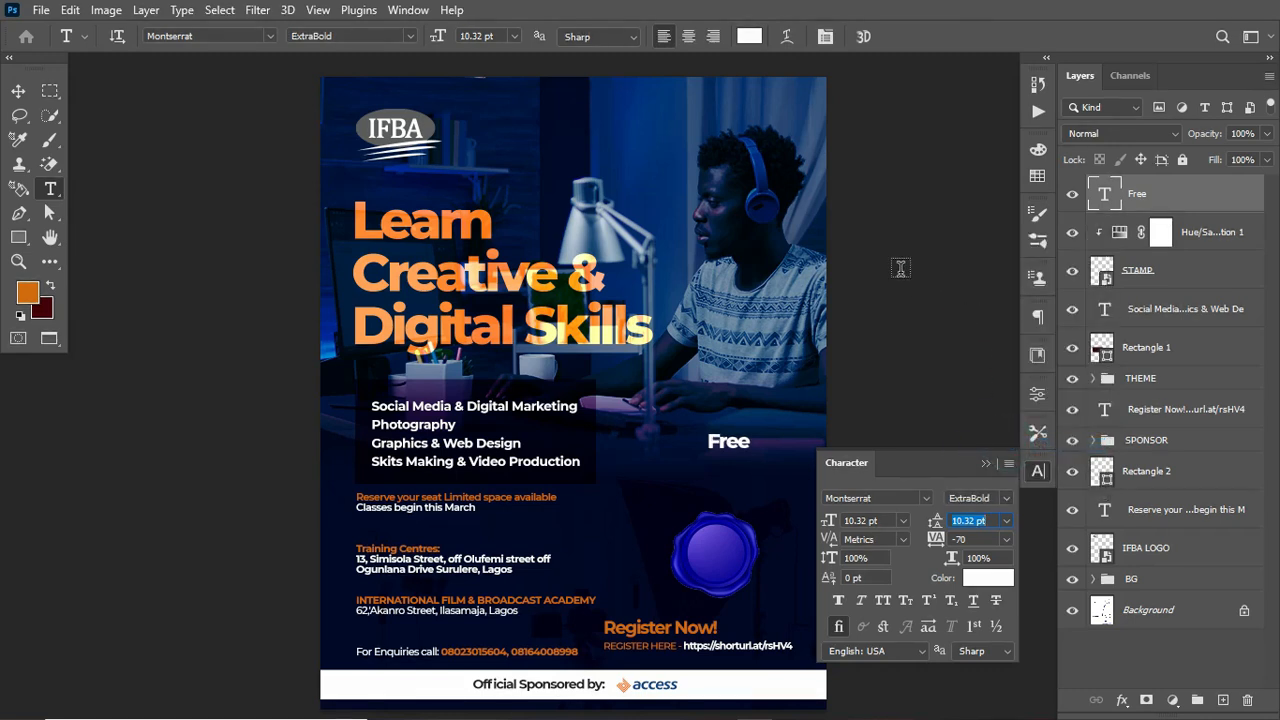
Step: Duplicate the Free text layer and move both copies onto the centre of the stamp at about 10.5 pt
click(18, 91)
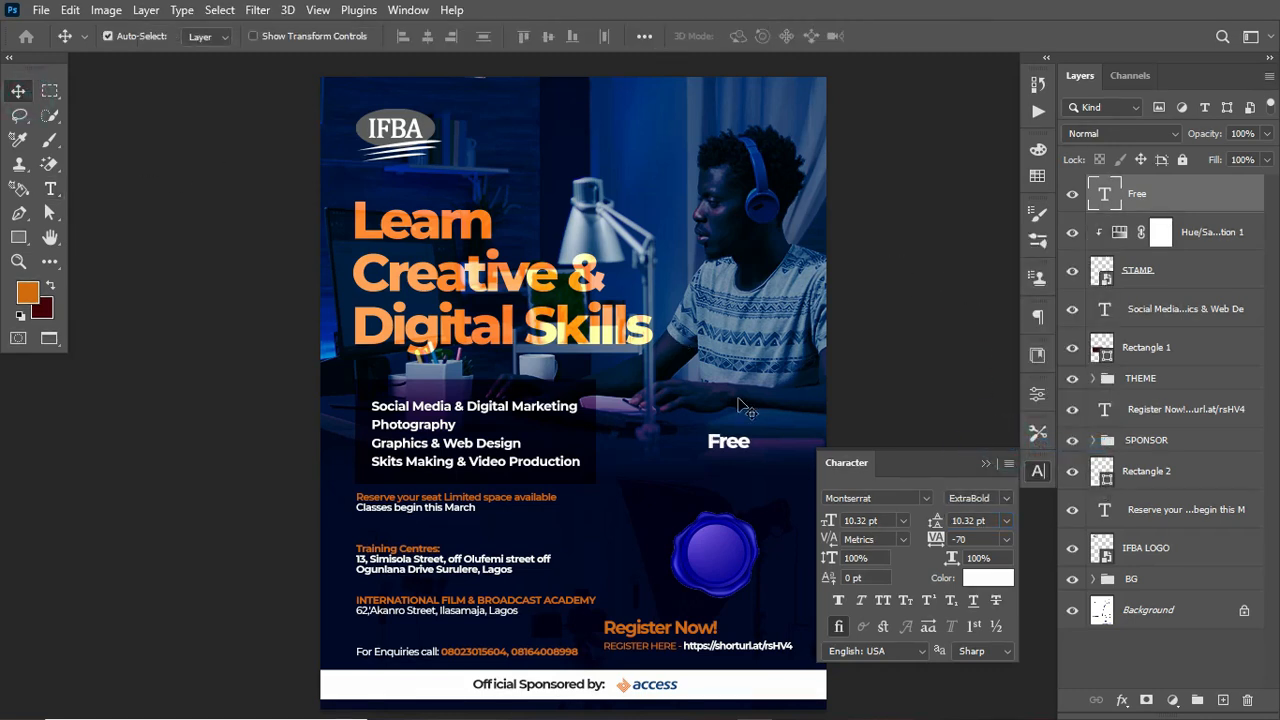
key(ctrl+j)
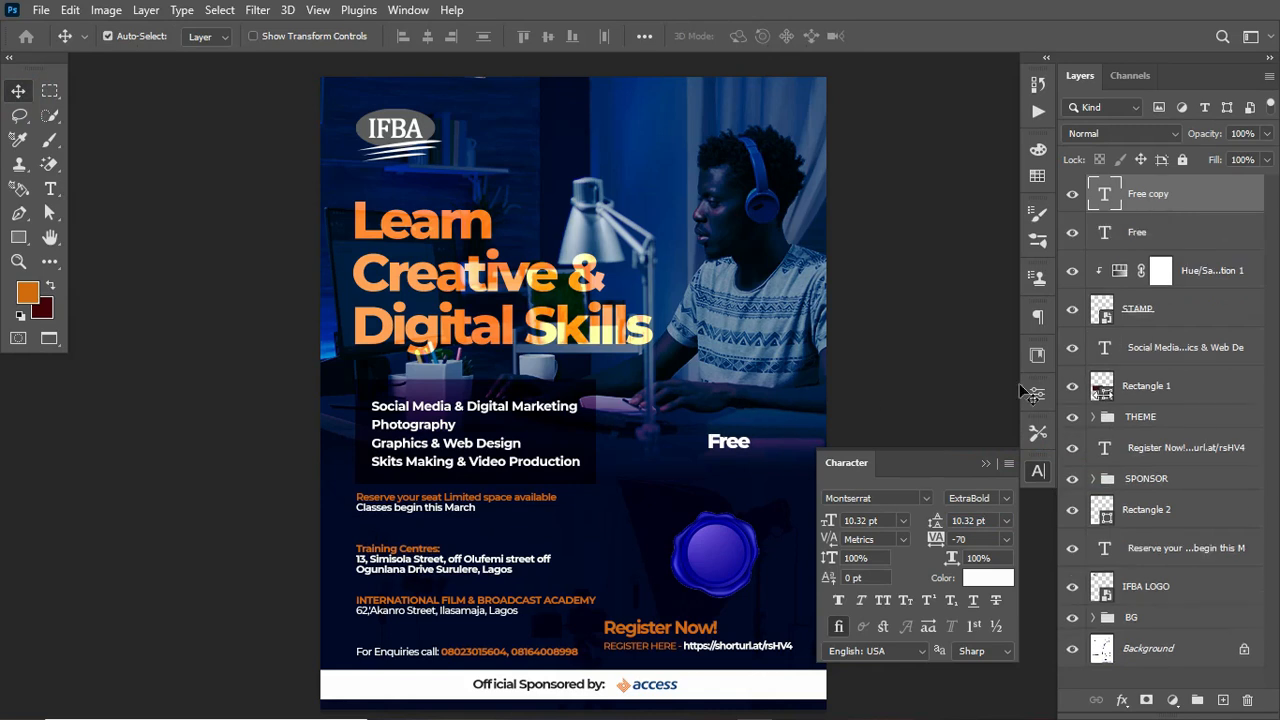
shift+click(1192, 237)
key(ctrl+t)
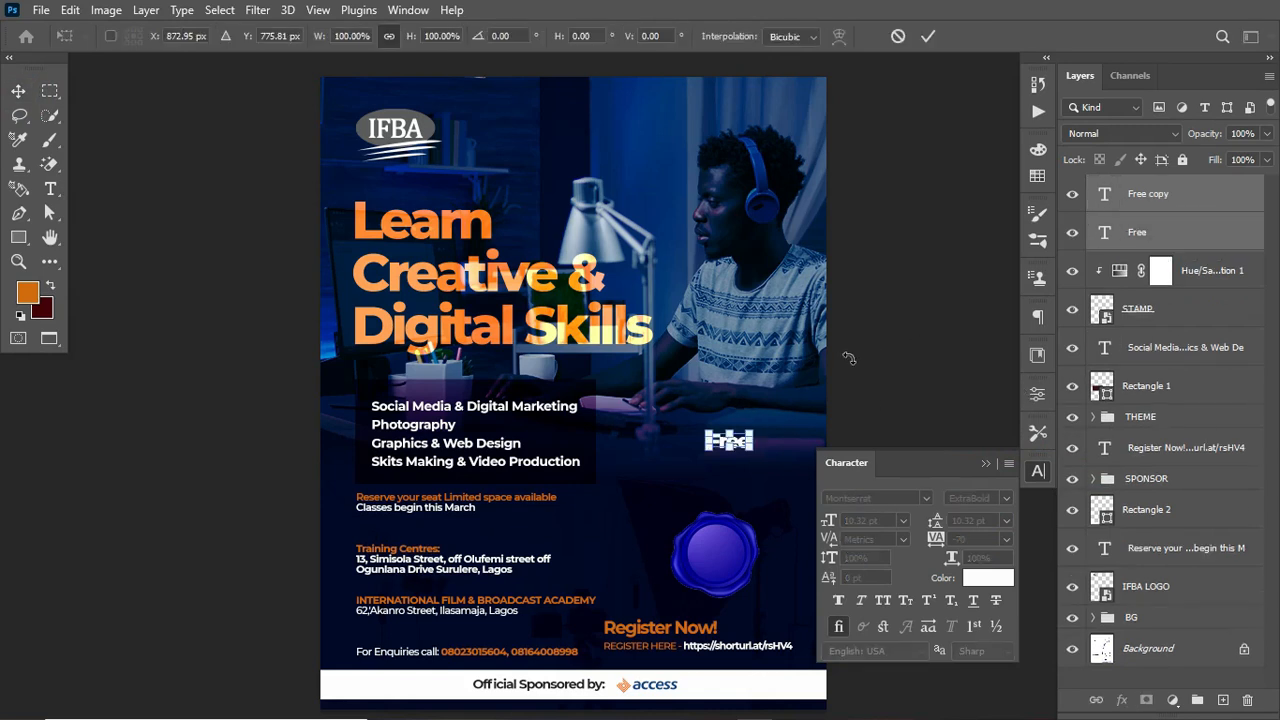
drag(740, 444, 731, 558)
key(Return)
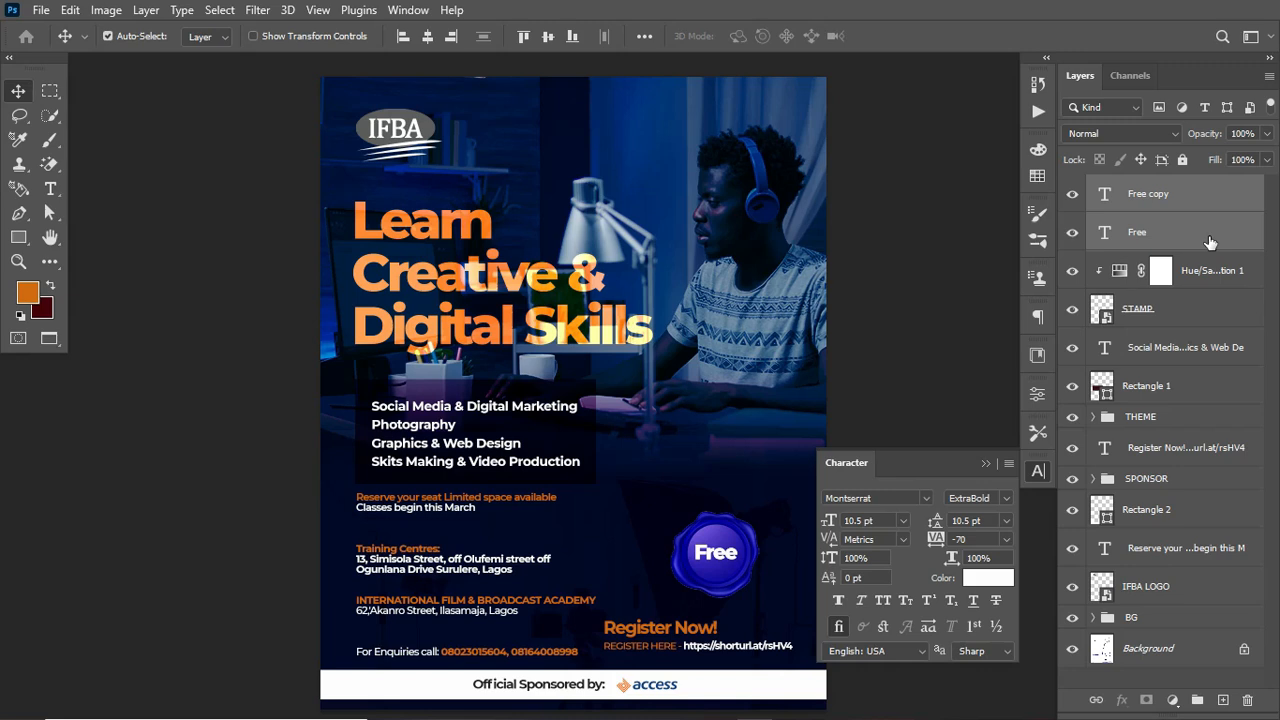
Step: Set the Free text layer's blend mode to Overlay
click(1153, 130)
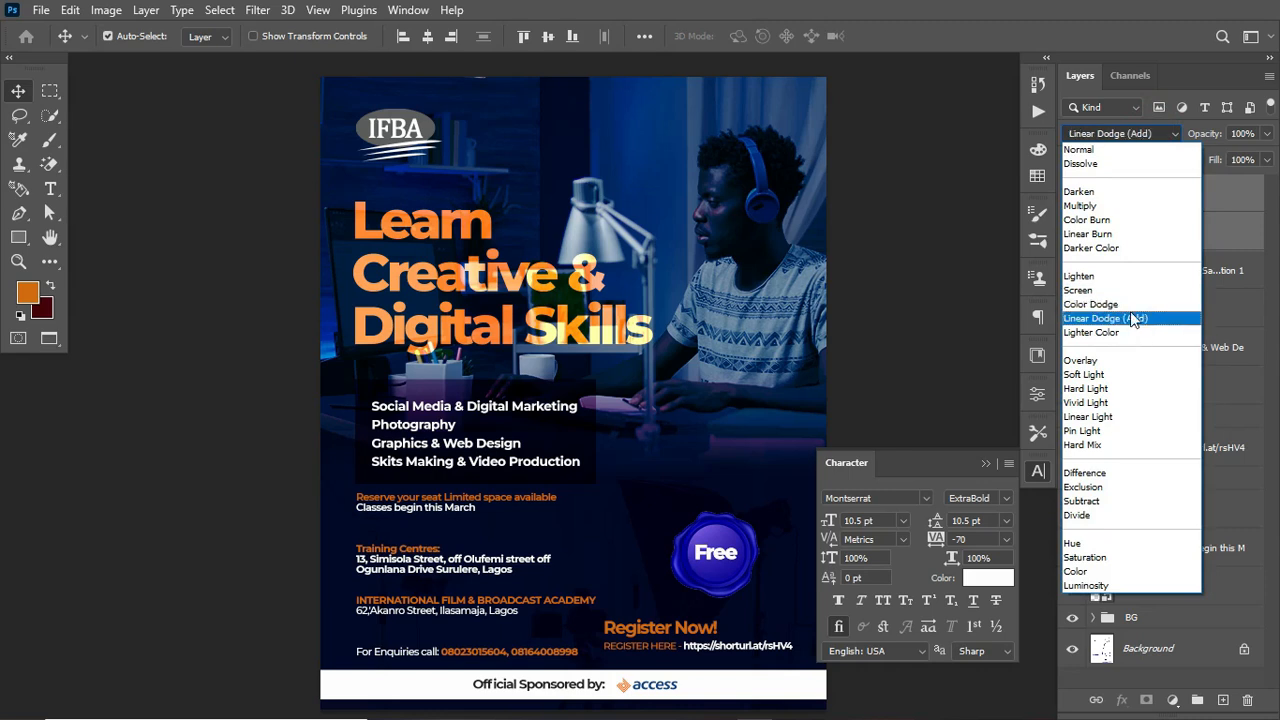
click(1132, 362)
click(1234, 232)
click(1229, 236)
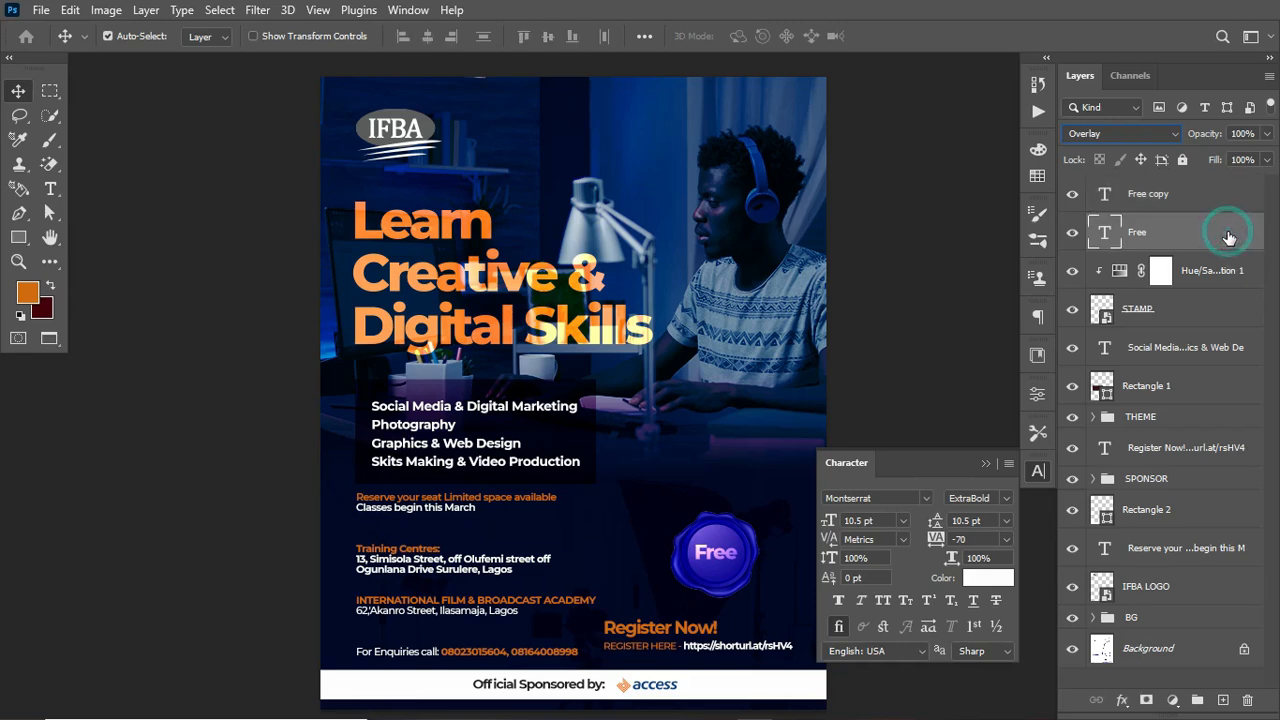
Step: Add a Drop Shadow layer style to the Free text layer with its default settings
double_click(1229, 236)
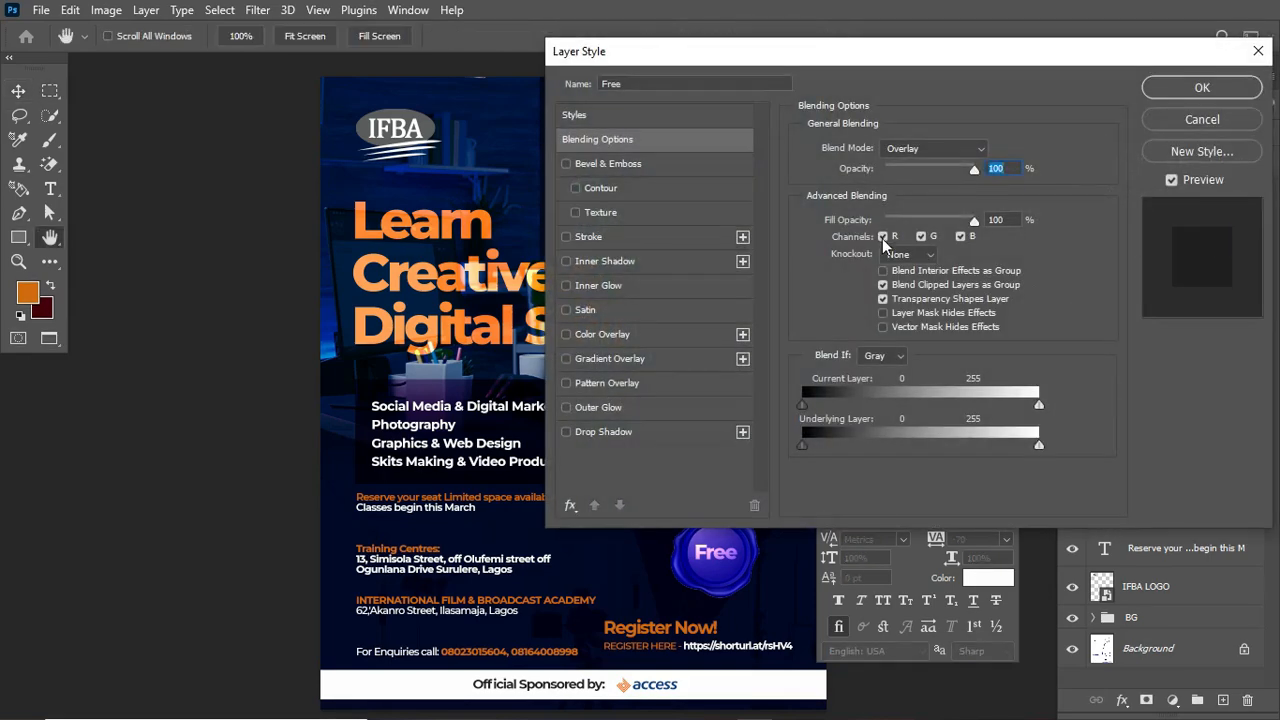
click(606, 434)
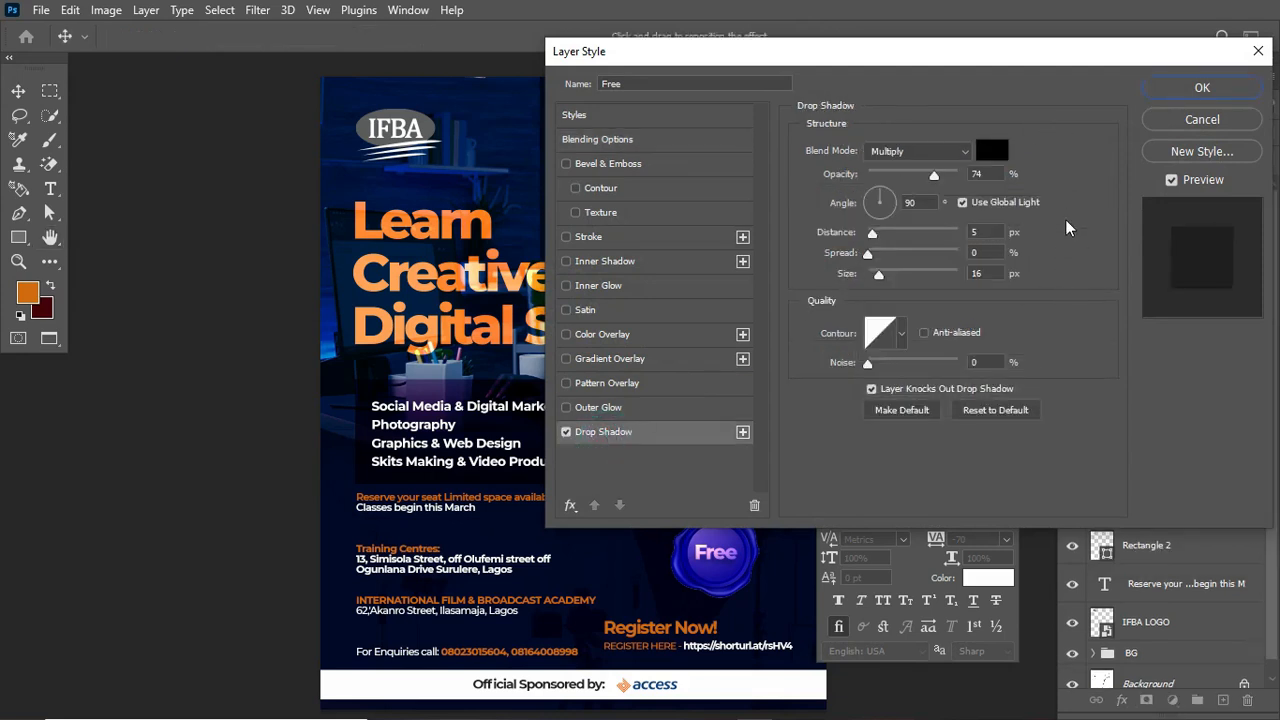
drag(1050, 60, 1075, 23)
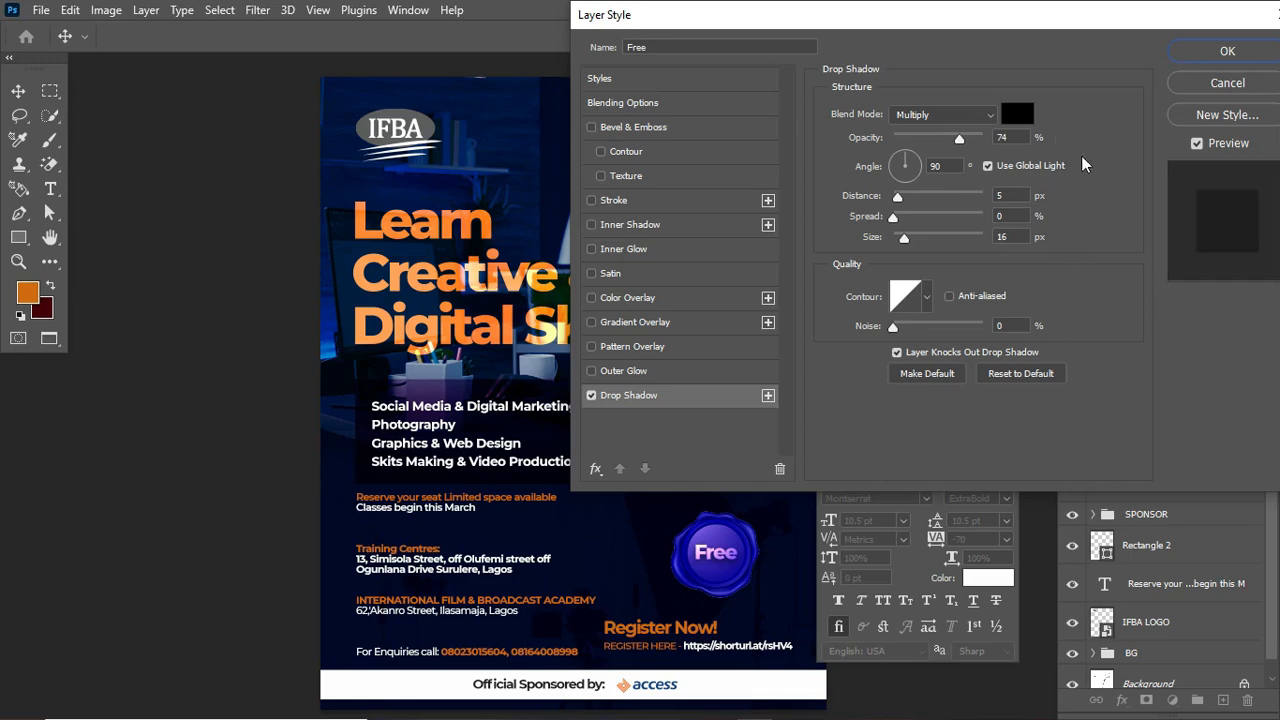
click(1227, 51)
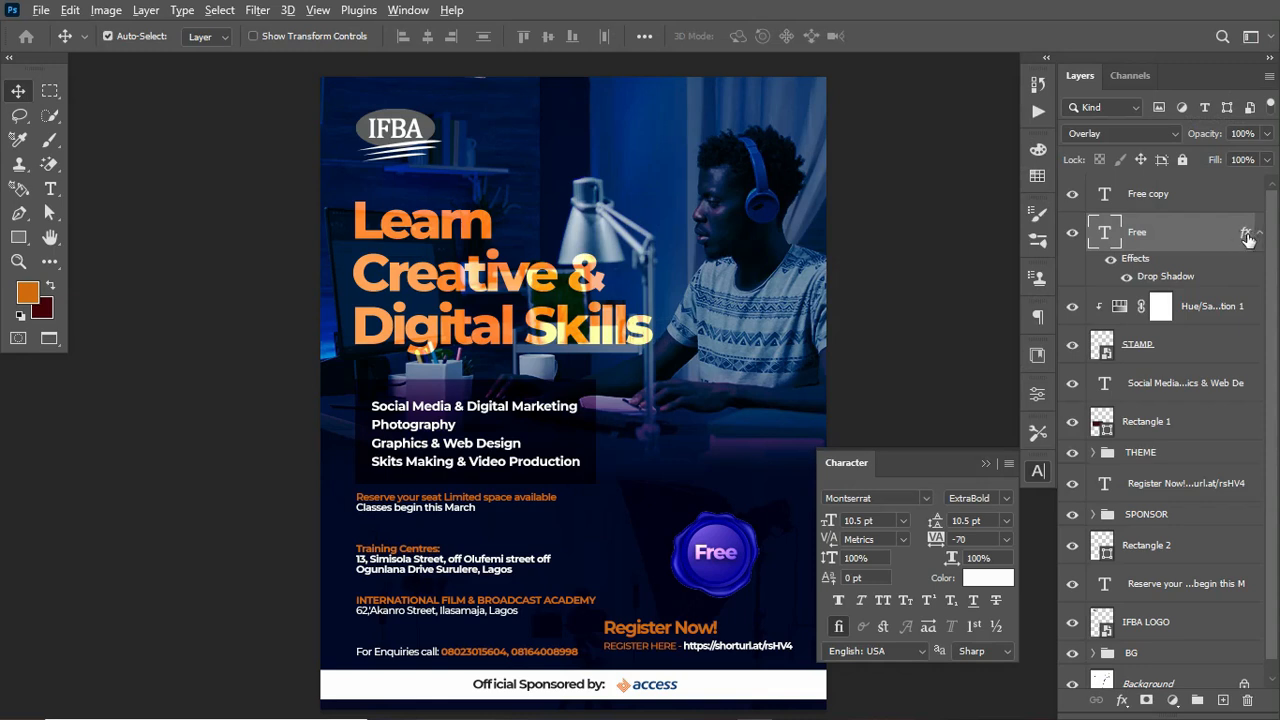
Step: Copy the drop shadow effect from the Free layer onto the Free copy layer
drag(1248, 235, 1242, 204)
click(1259, 194)
click(1260, 237)
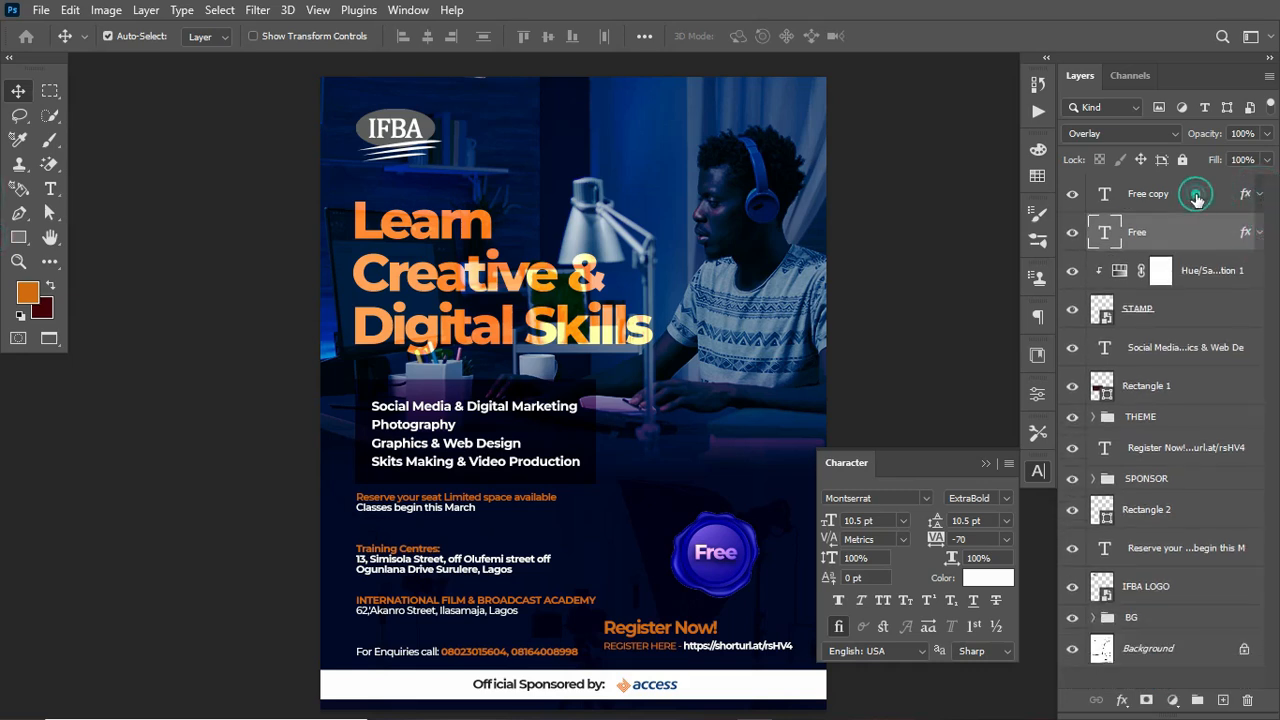
Step: Group the two Free text layers together and rename the group "free text"
shift+click(1197, 200)
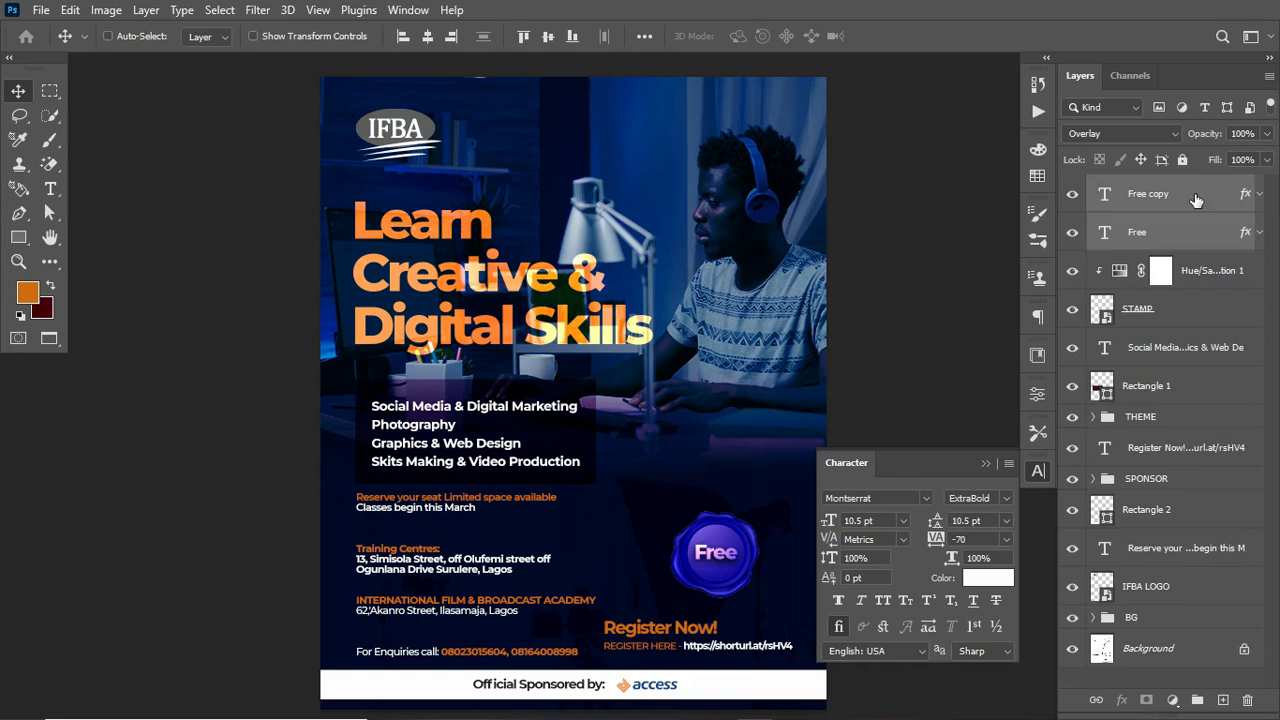
key(ctrl+g)
click(1072, 187)
click(1072, 187)
double_click(1133, 188)
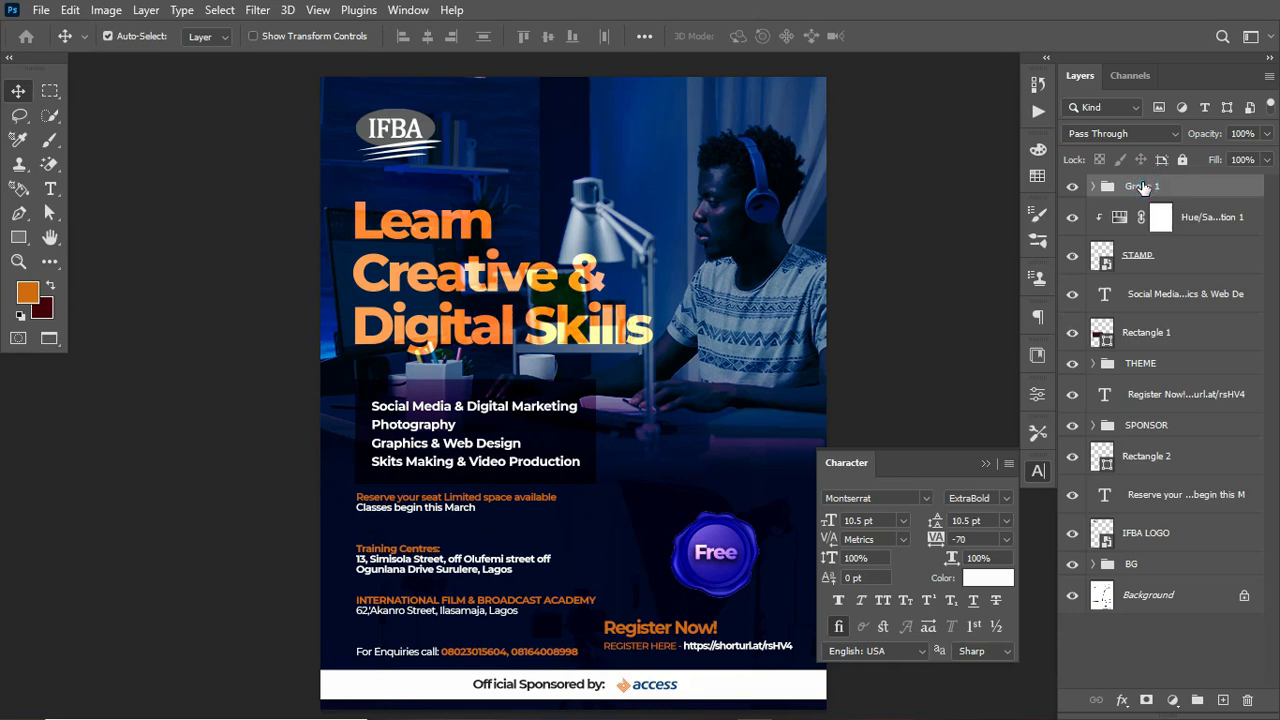
text(free text)
key(Return)
Step: Close the Character panel and scale the free text group down to about 86% on the stamp
click(987, 462)
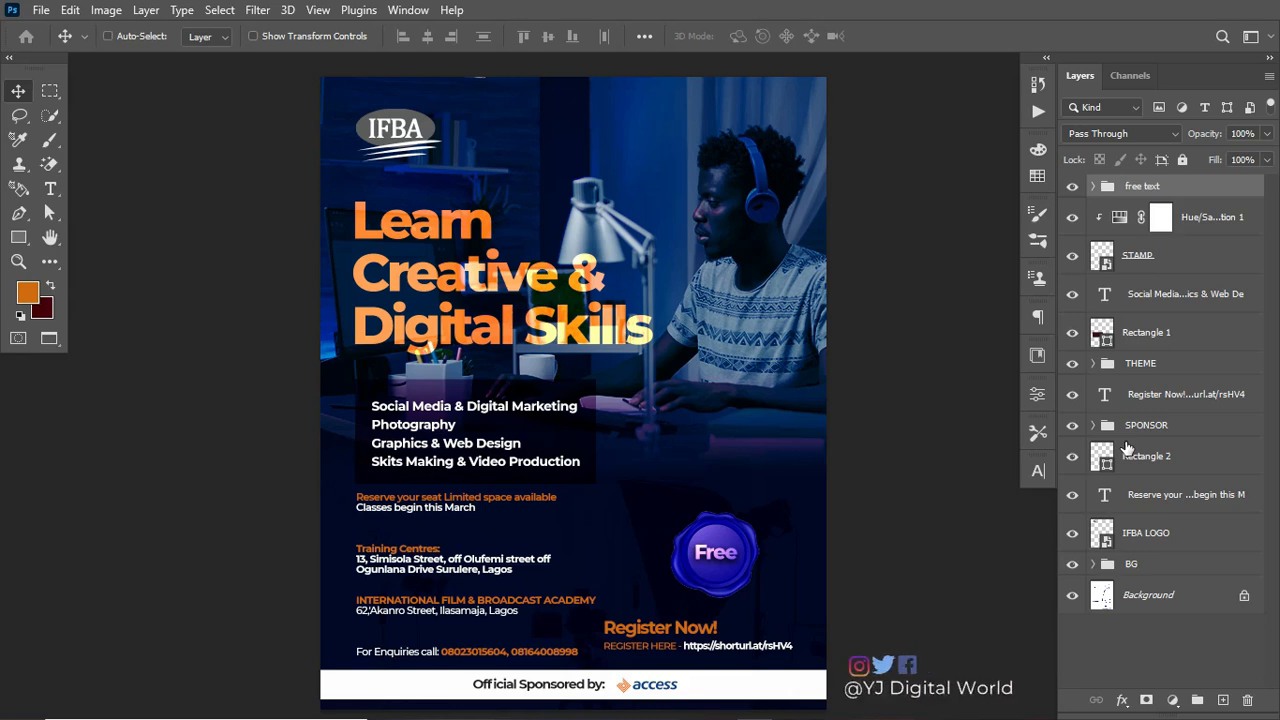
key(ctrl+t)
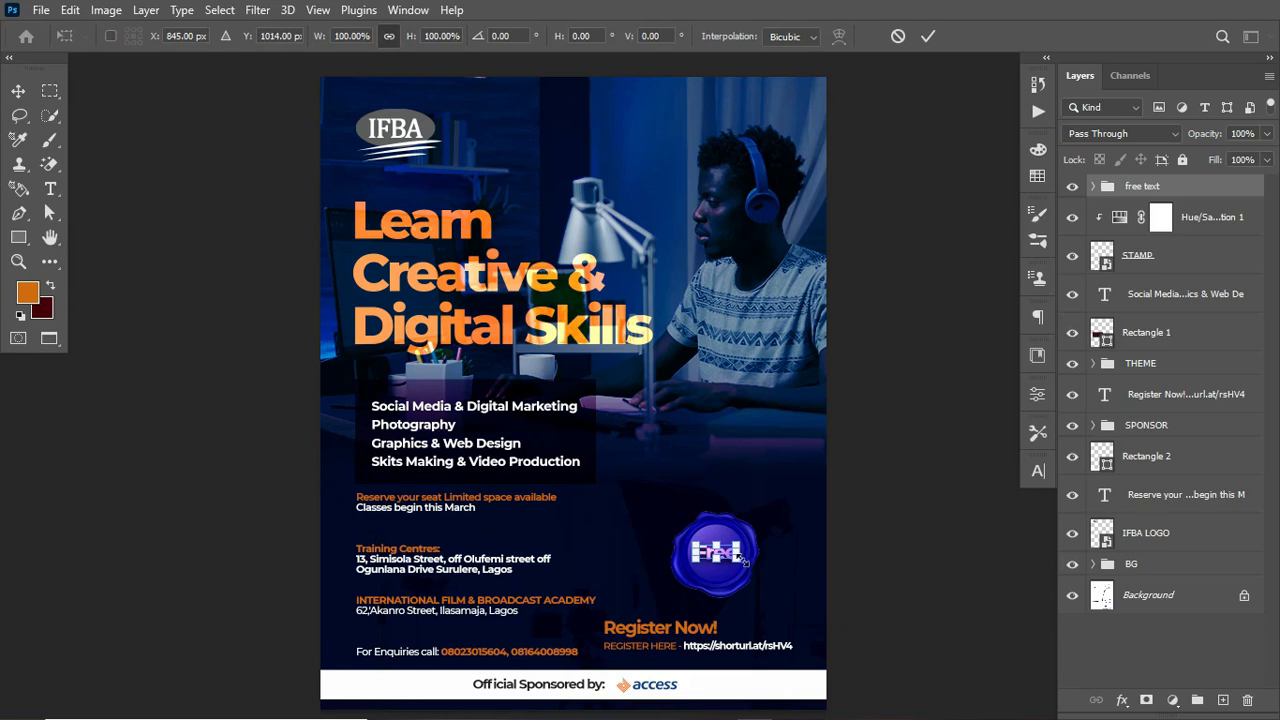
drag(741, 562, 745, 572)
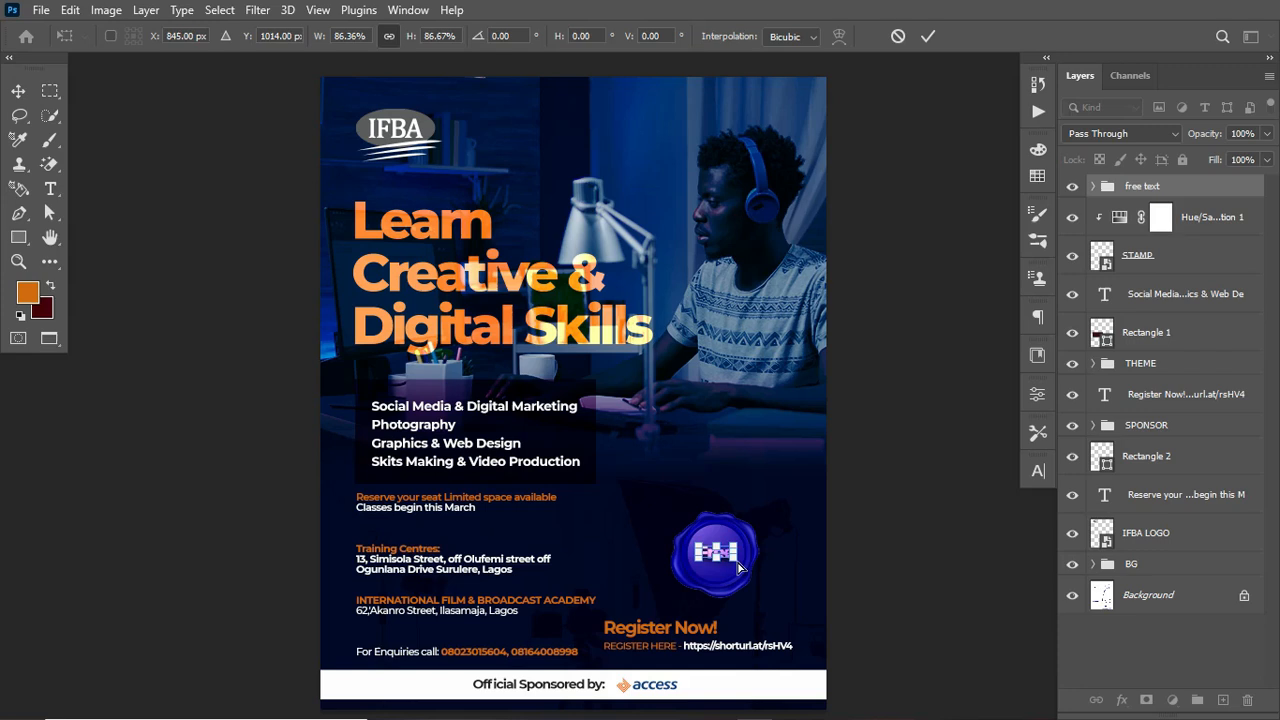
key(Return)
key(ctrl+t)
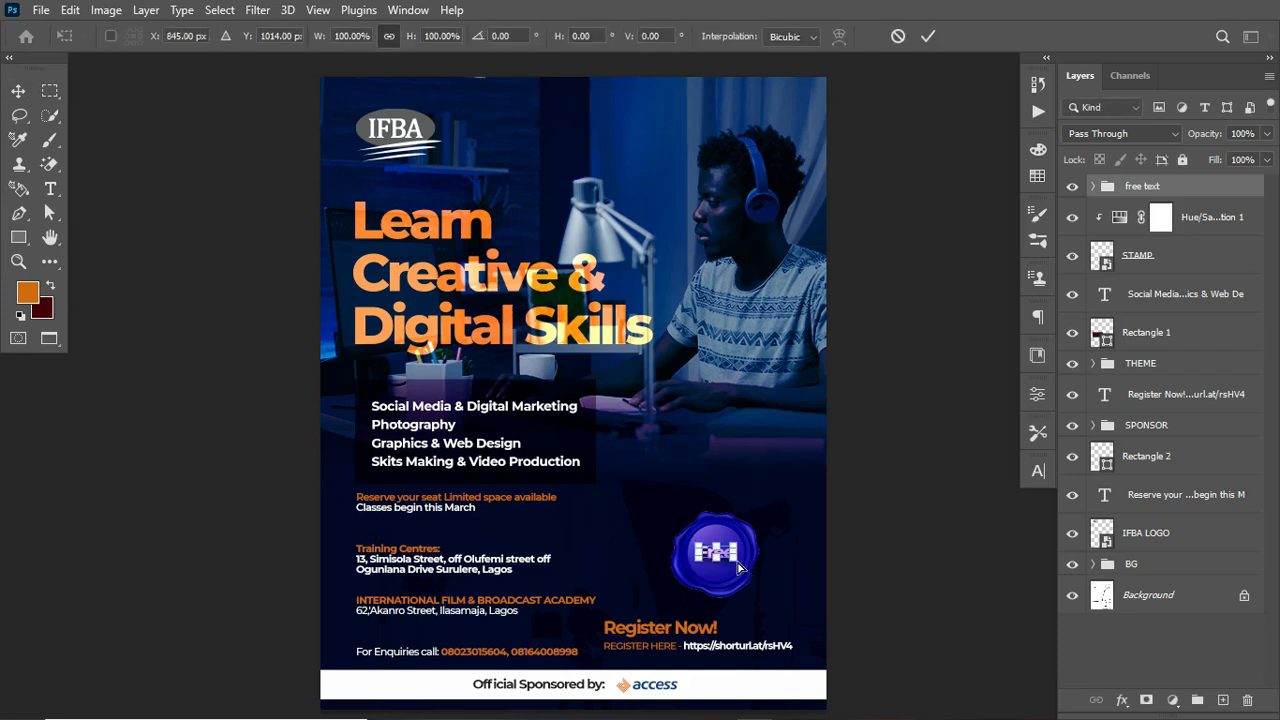
key(Return)
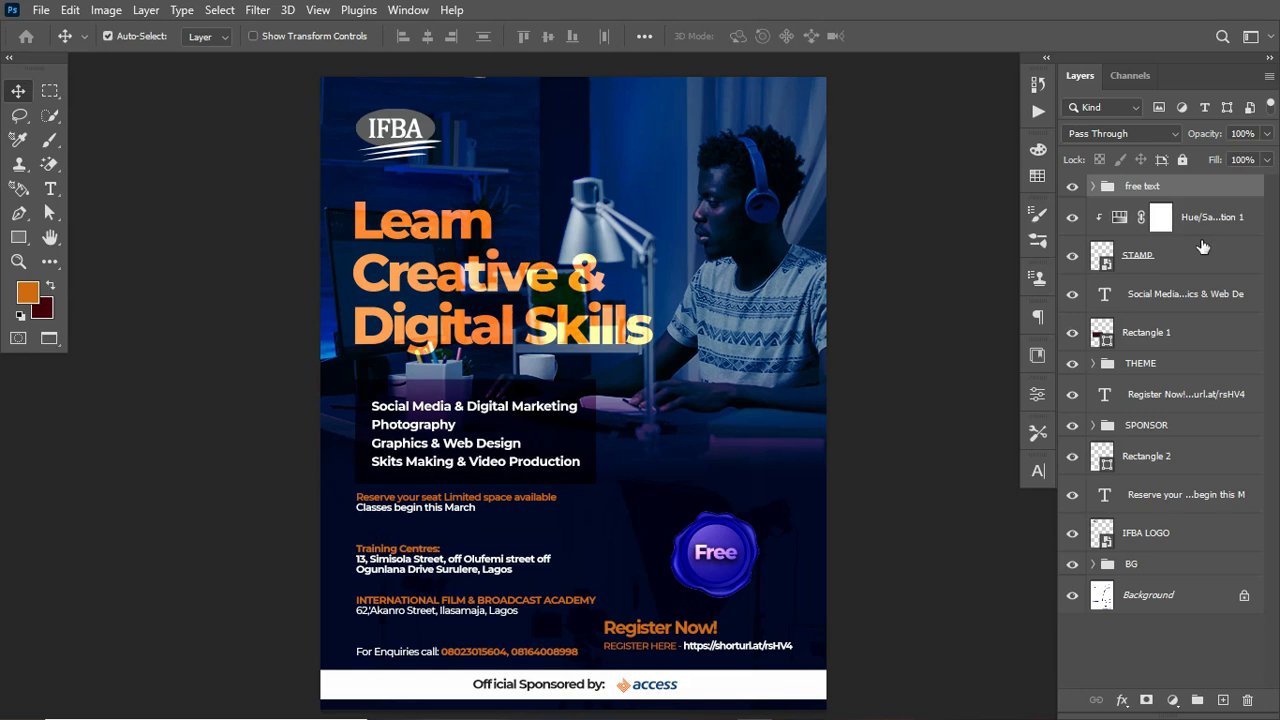
Step: Select the STAMP layer with the free text group and scale both up to about 106%
click(1180, 256)
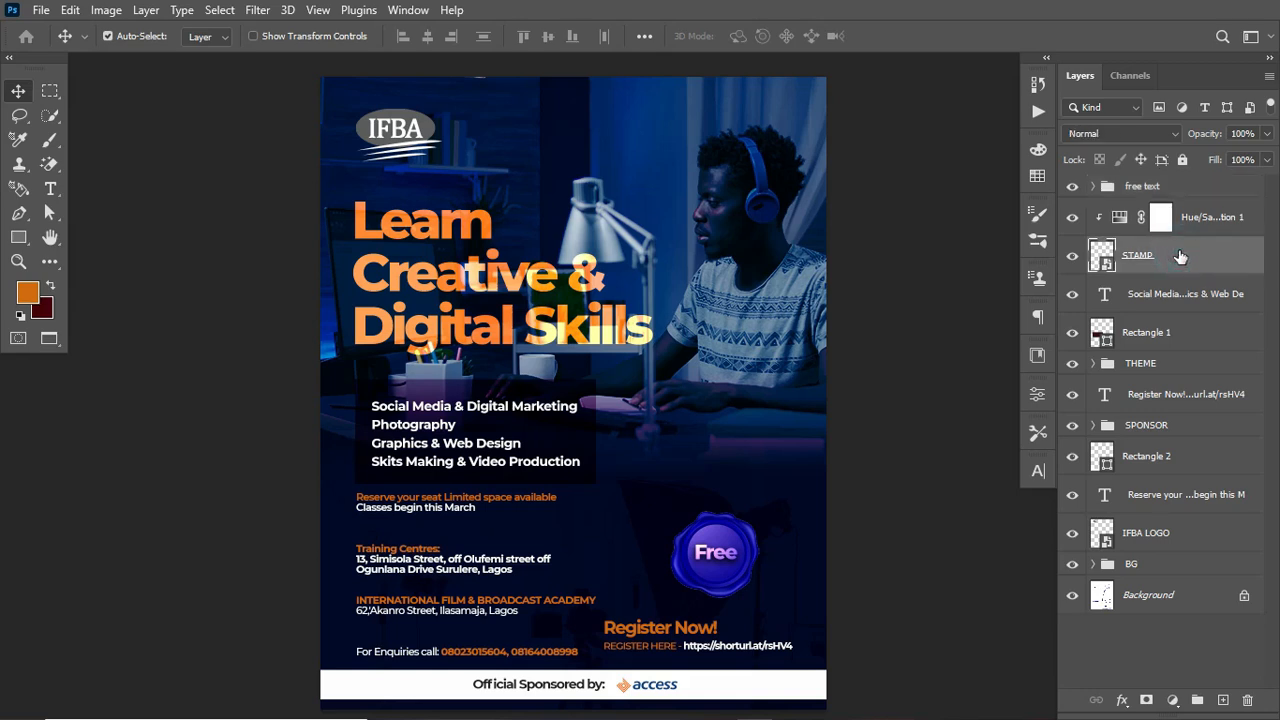
shift+click(1190, 188)
key(ctrl+t)
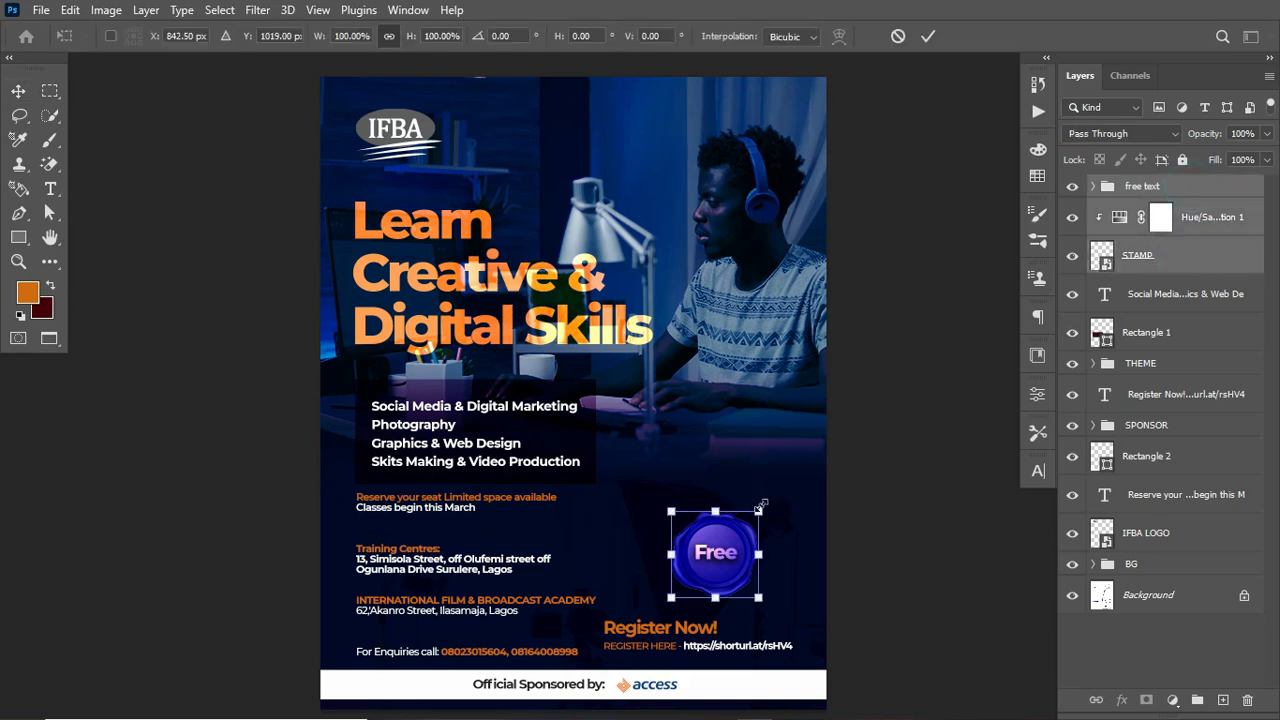
drag(758, 511, 766, 511)
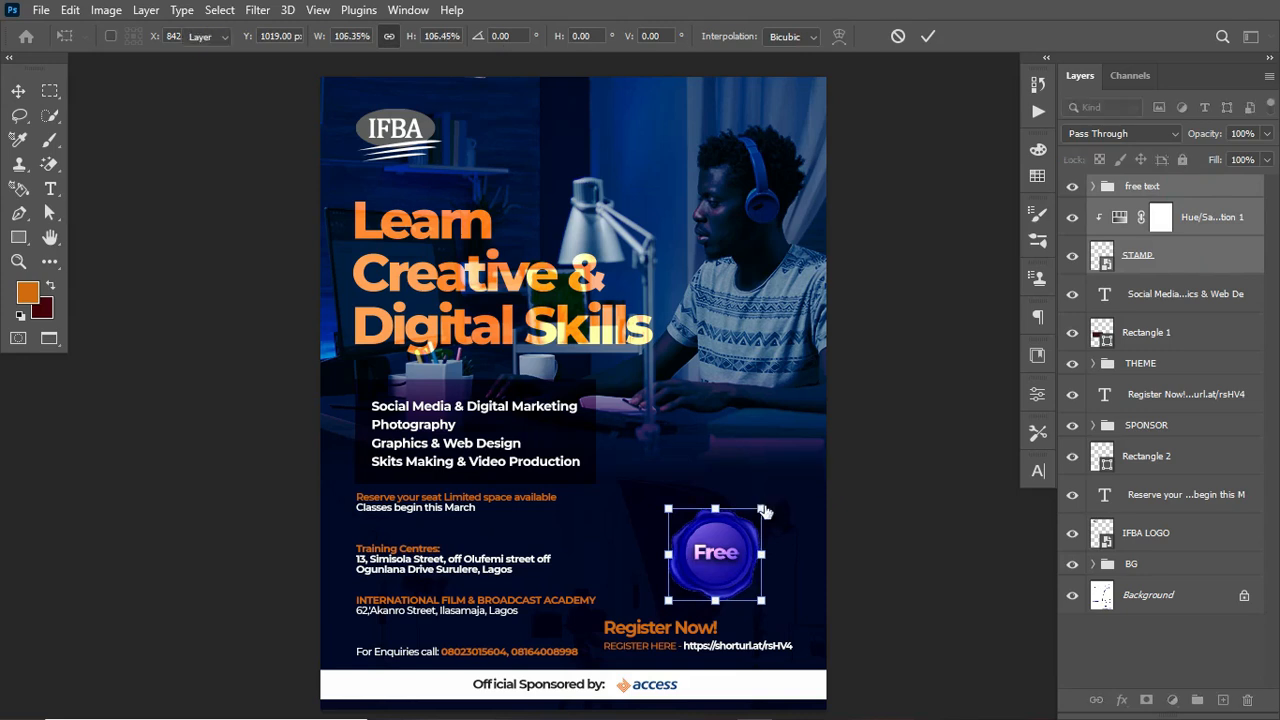
key(Return)
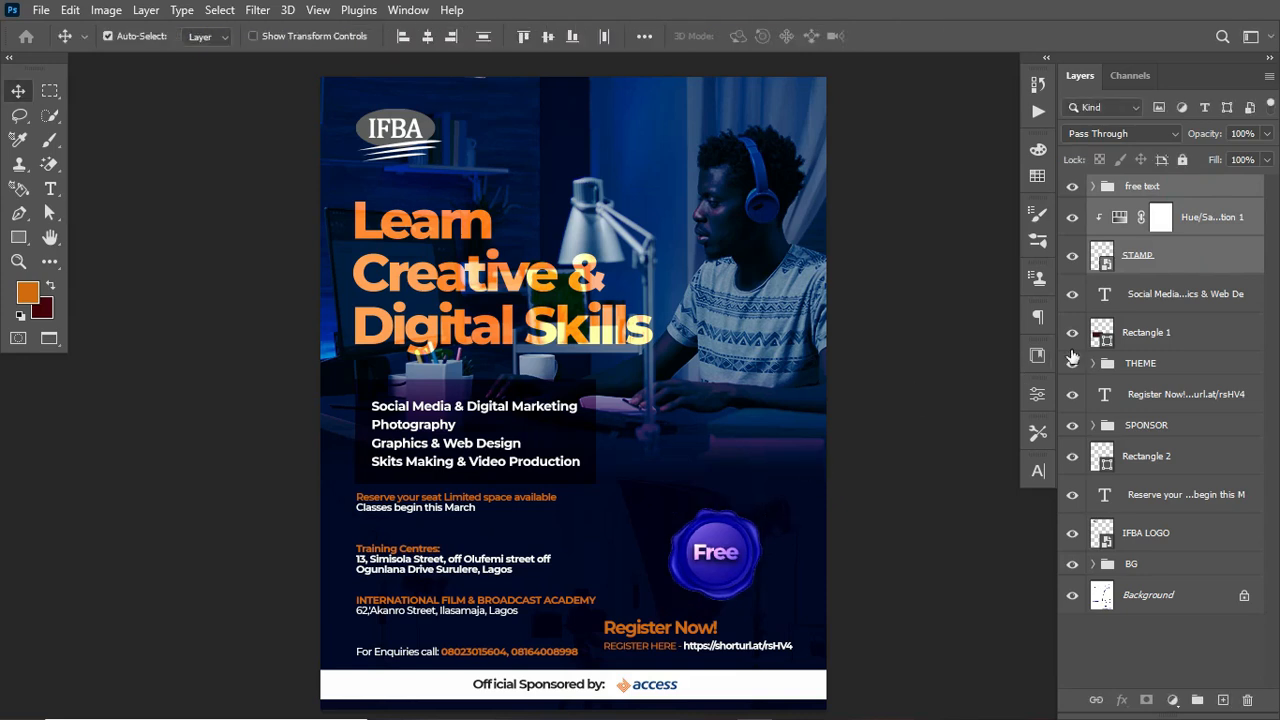
Step: Add a Color Lookup adjustment layer at the top of the stack using the 2Strip.look 3D LUT
click(1210, 184)
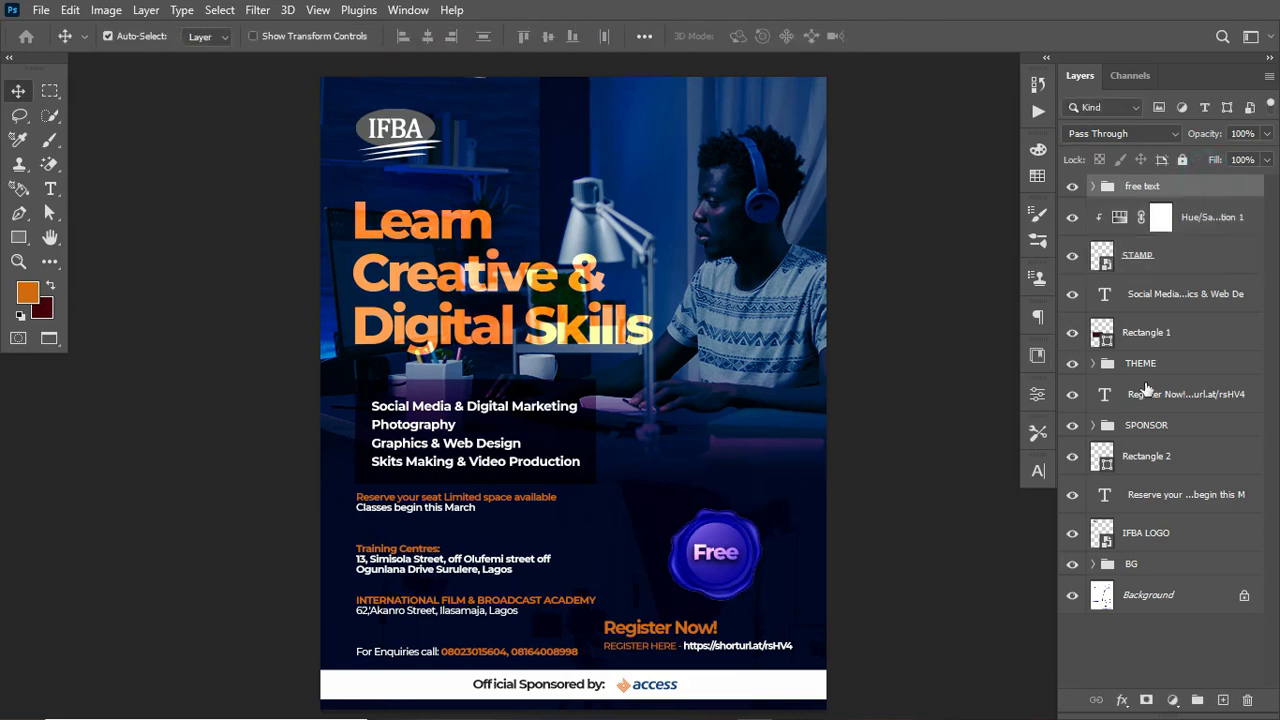
click(1173, 700)
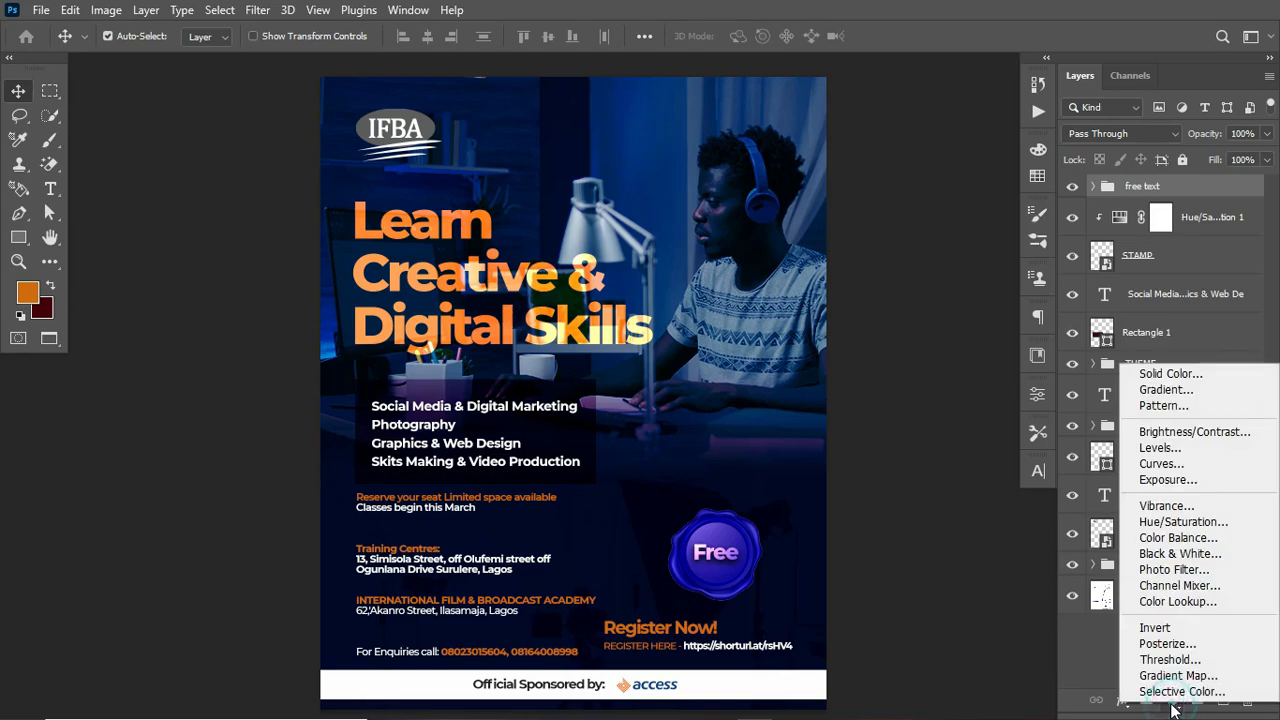
click(1191, 600)
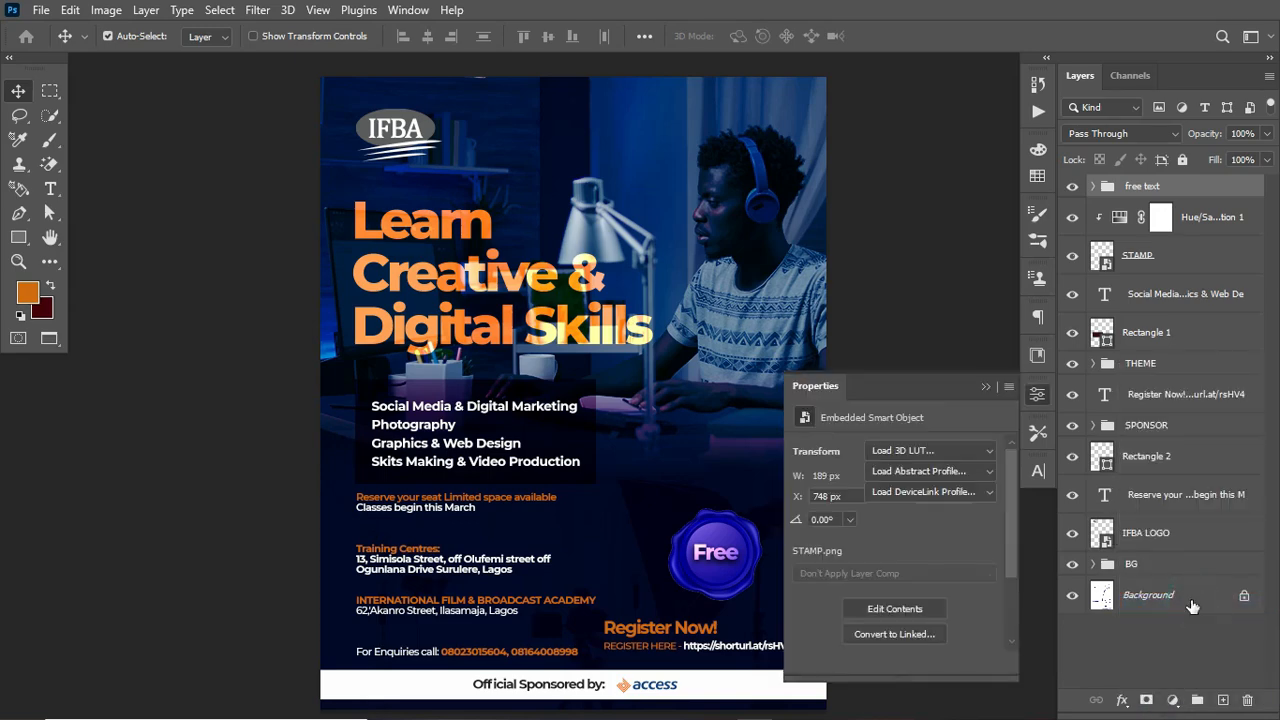
click(972, 452)
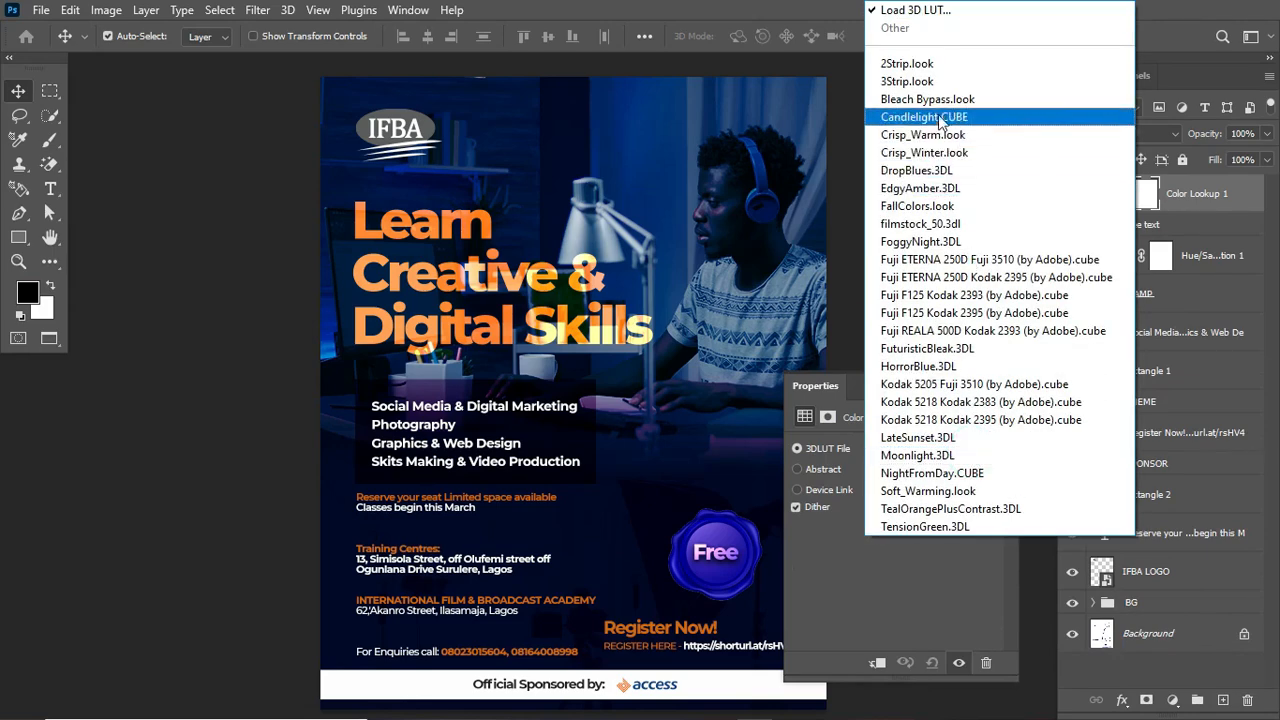
click(928, 64)
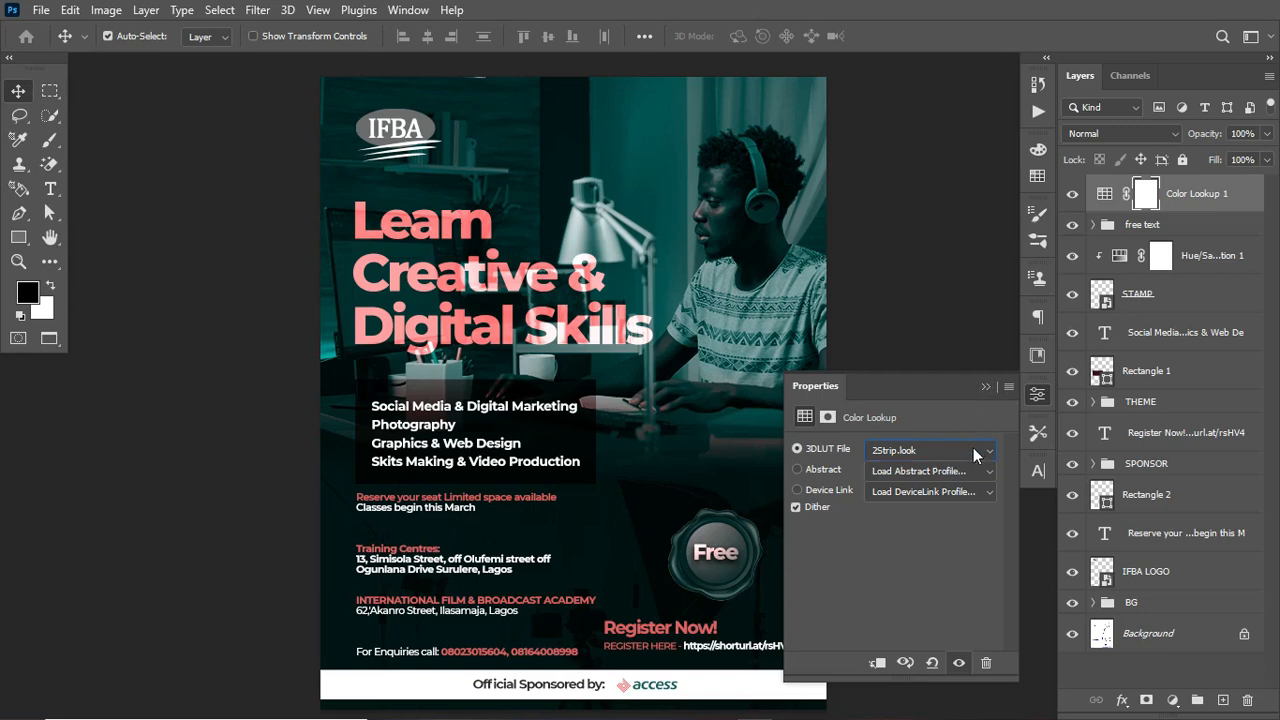
Step: Cycle through the other 3D LUT presets on the Color Lookup layer to compare looks
key(Down)
key(Down)
key(Down)
key(Down)
key(Down)
key(Down)
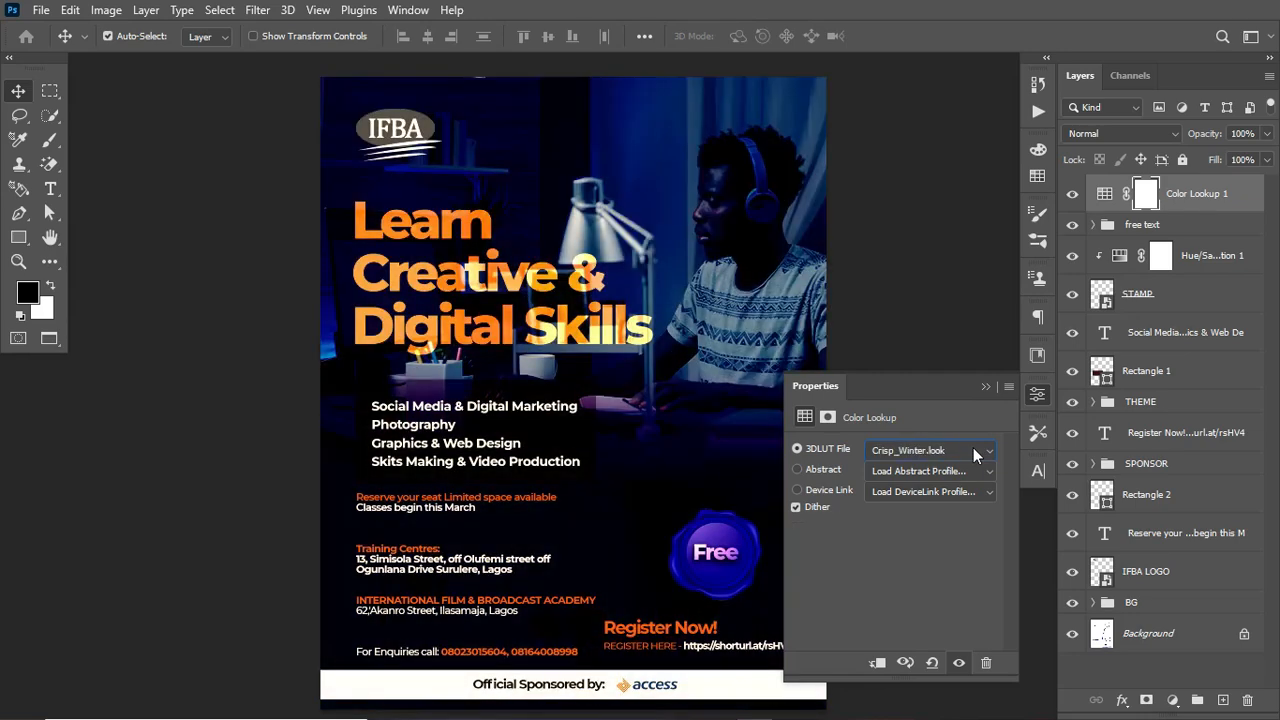
key(Down)
key(Down)
key(Down)
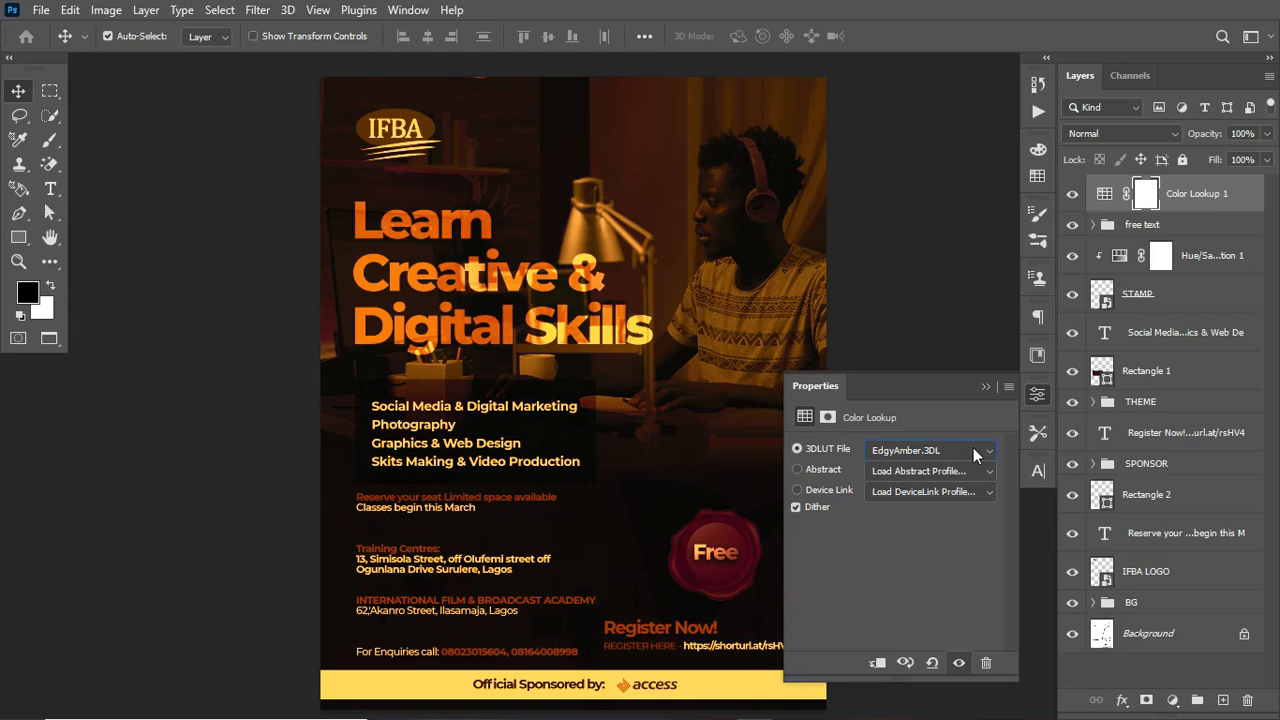
key(Down)
key(Down)
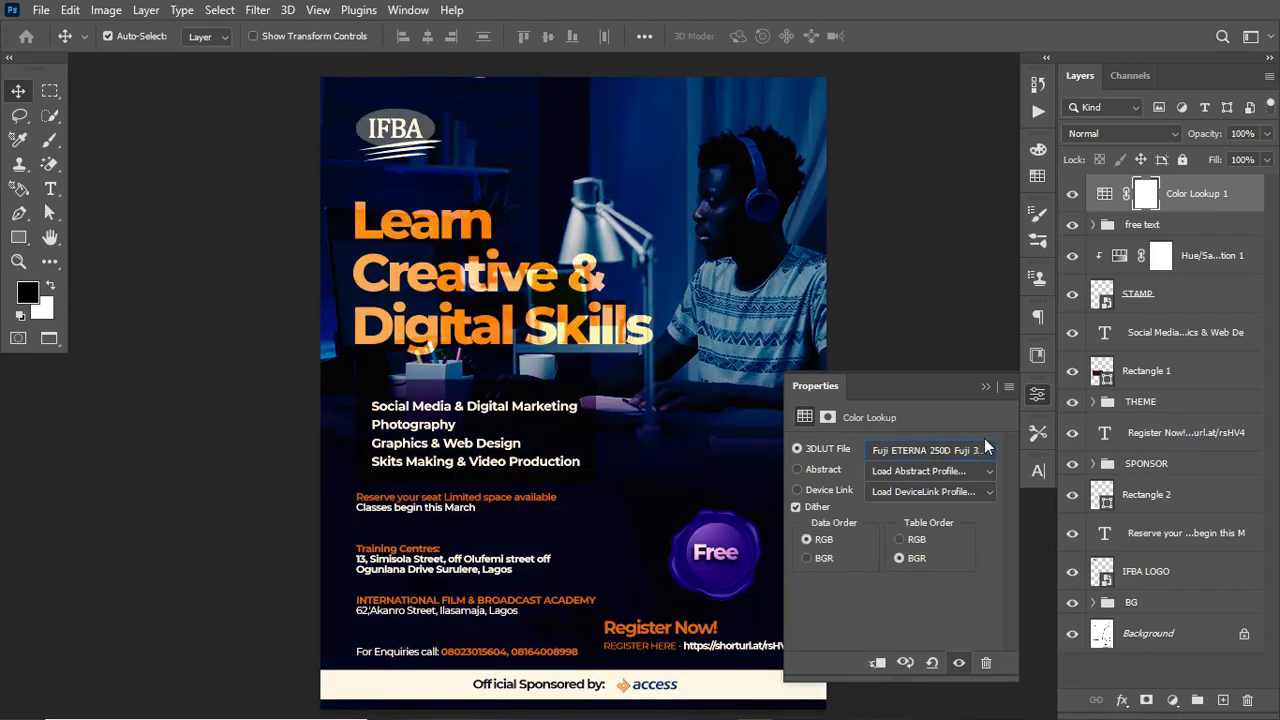
Step: Set the Color Lookup LUT back to 2Strip.look and toggle the adjustment layer off and on to compare
click(985, 448)
click(984, 63)
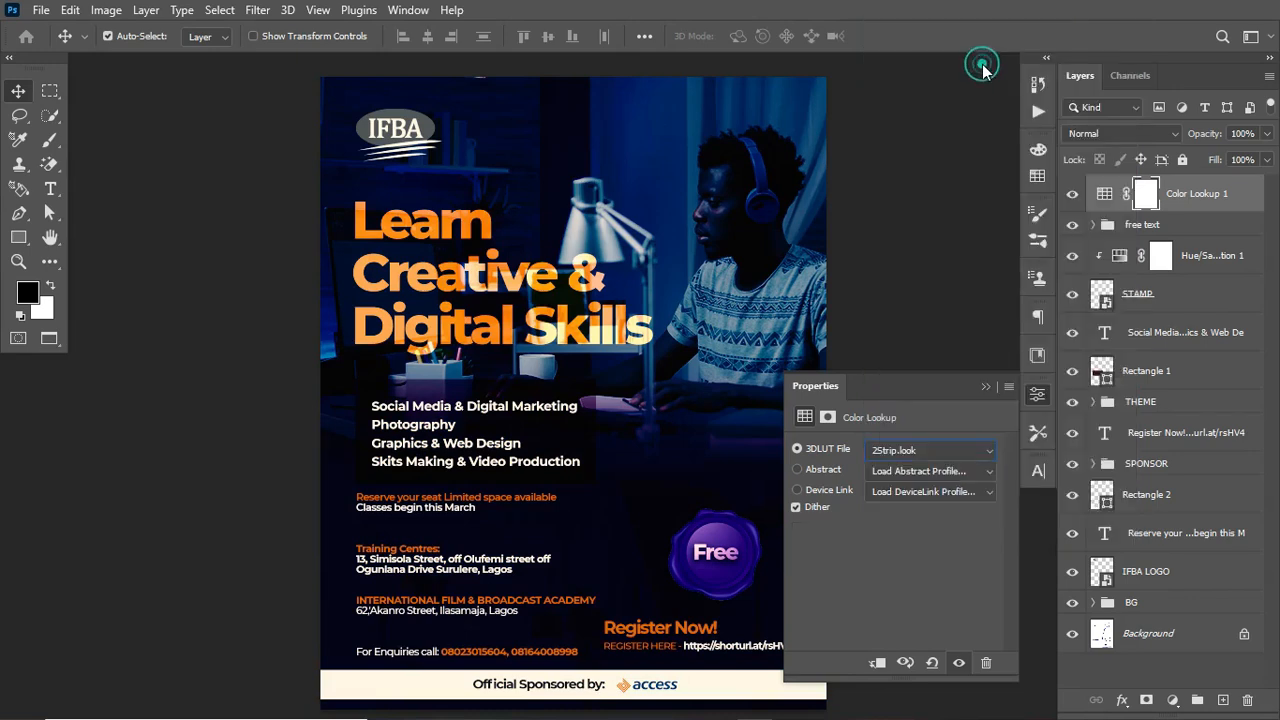
click(992, 392)
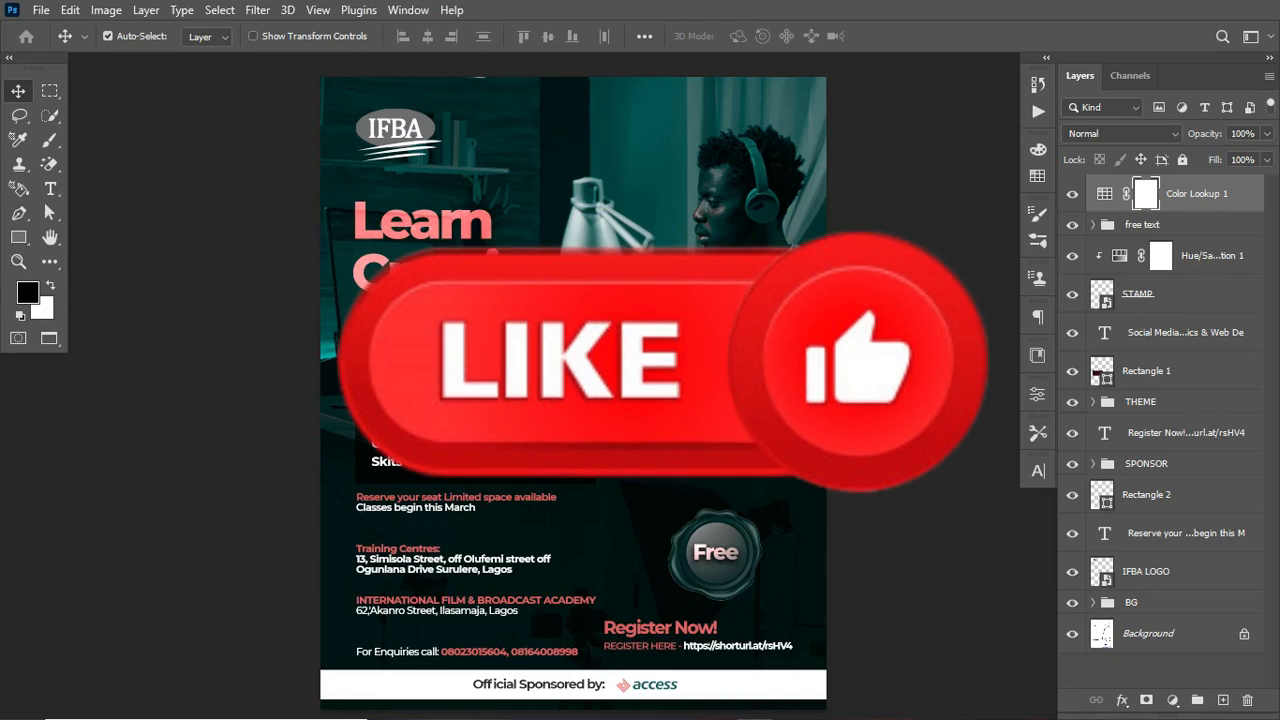
click(1074, 196)
click(1073, 196)
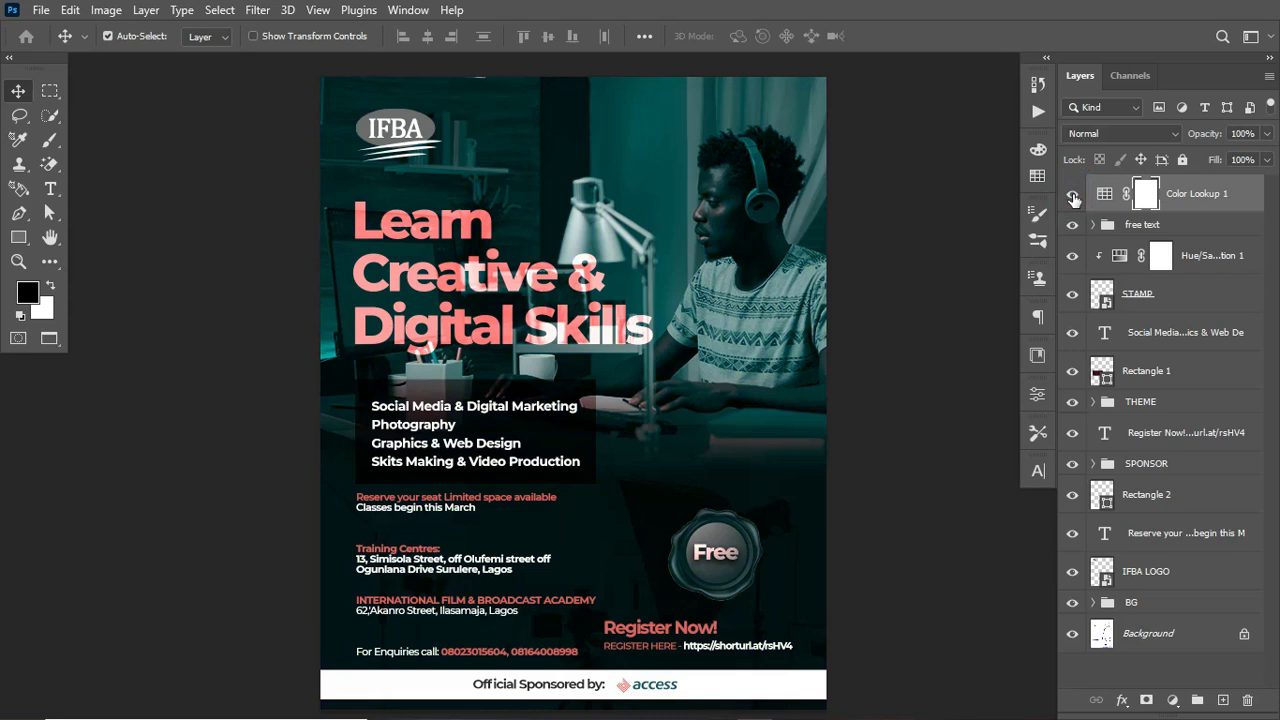